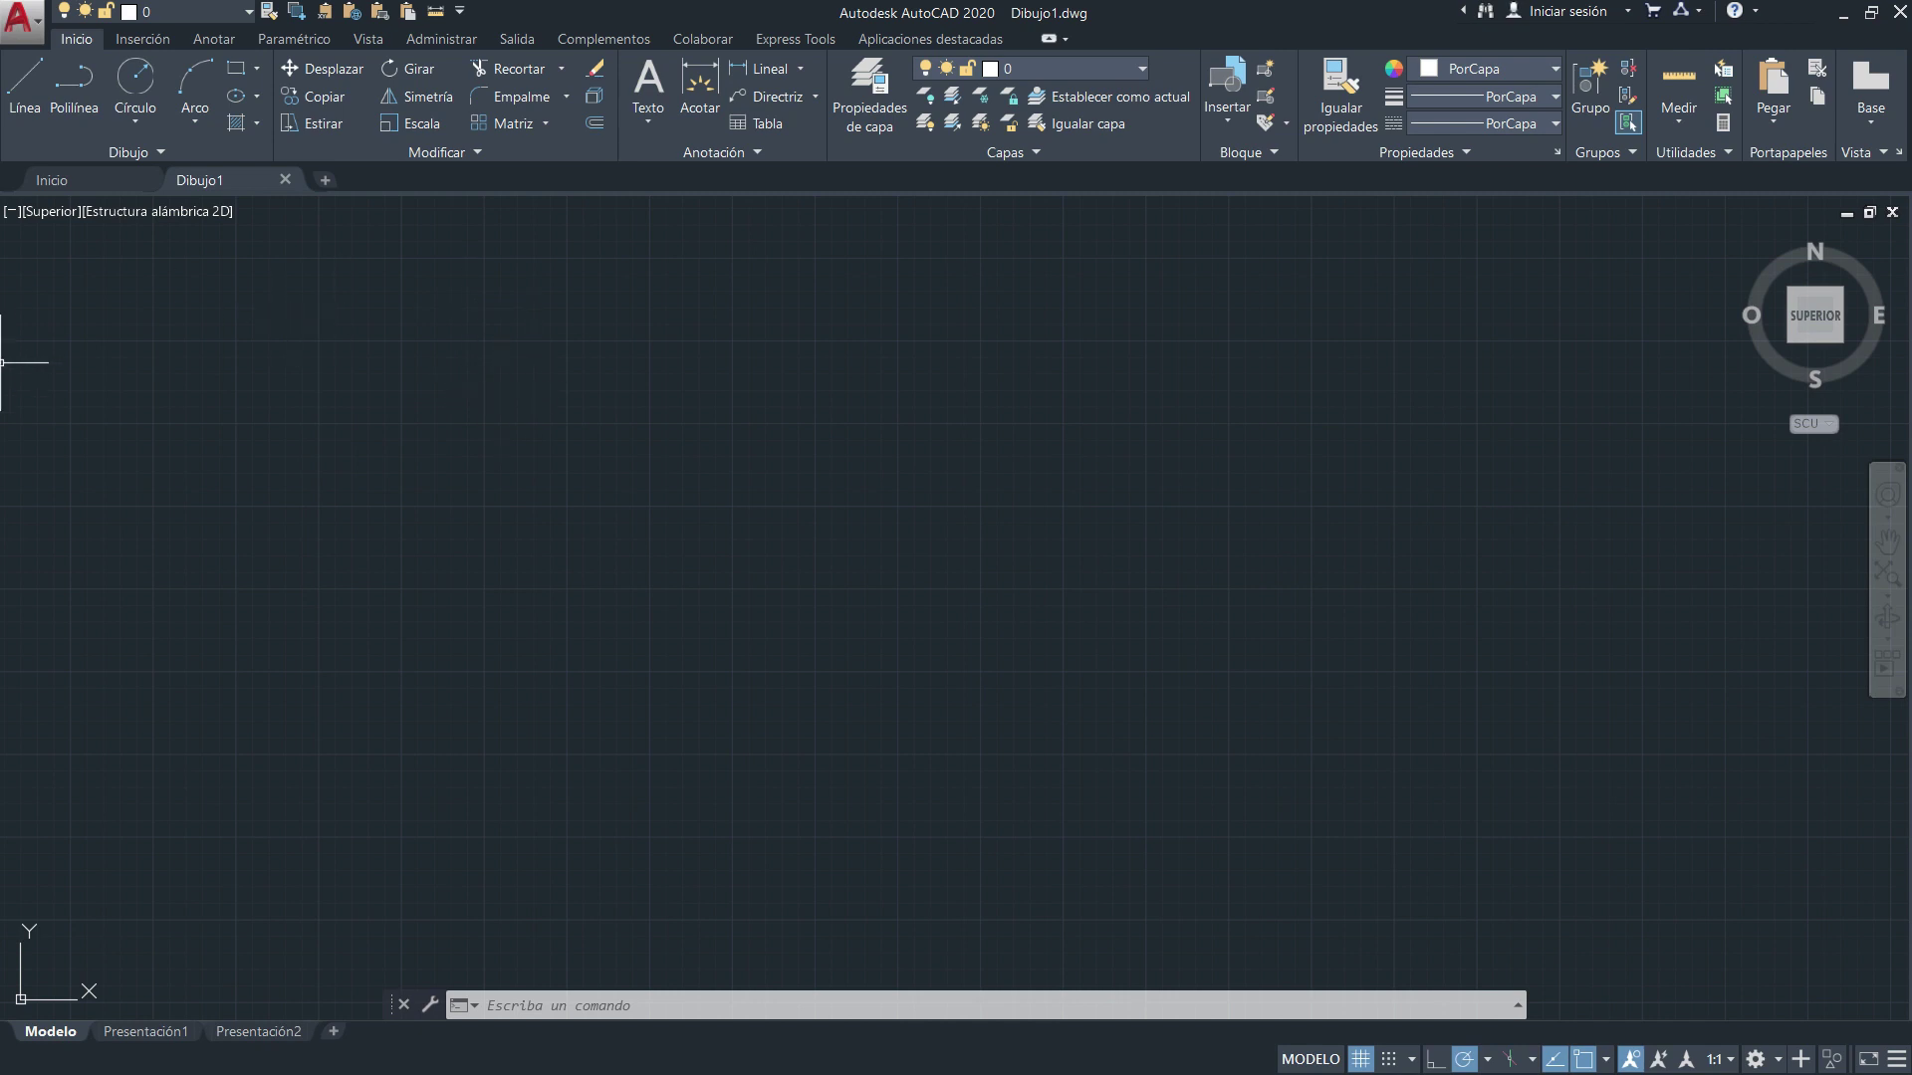
Temporarily show the menu bar, turn on the Capas toolbar via Herr. > Barras de herramientas, then hide the menu bar.
left_click(460, 12)
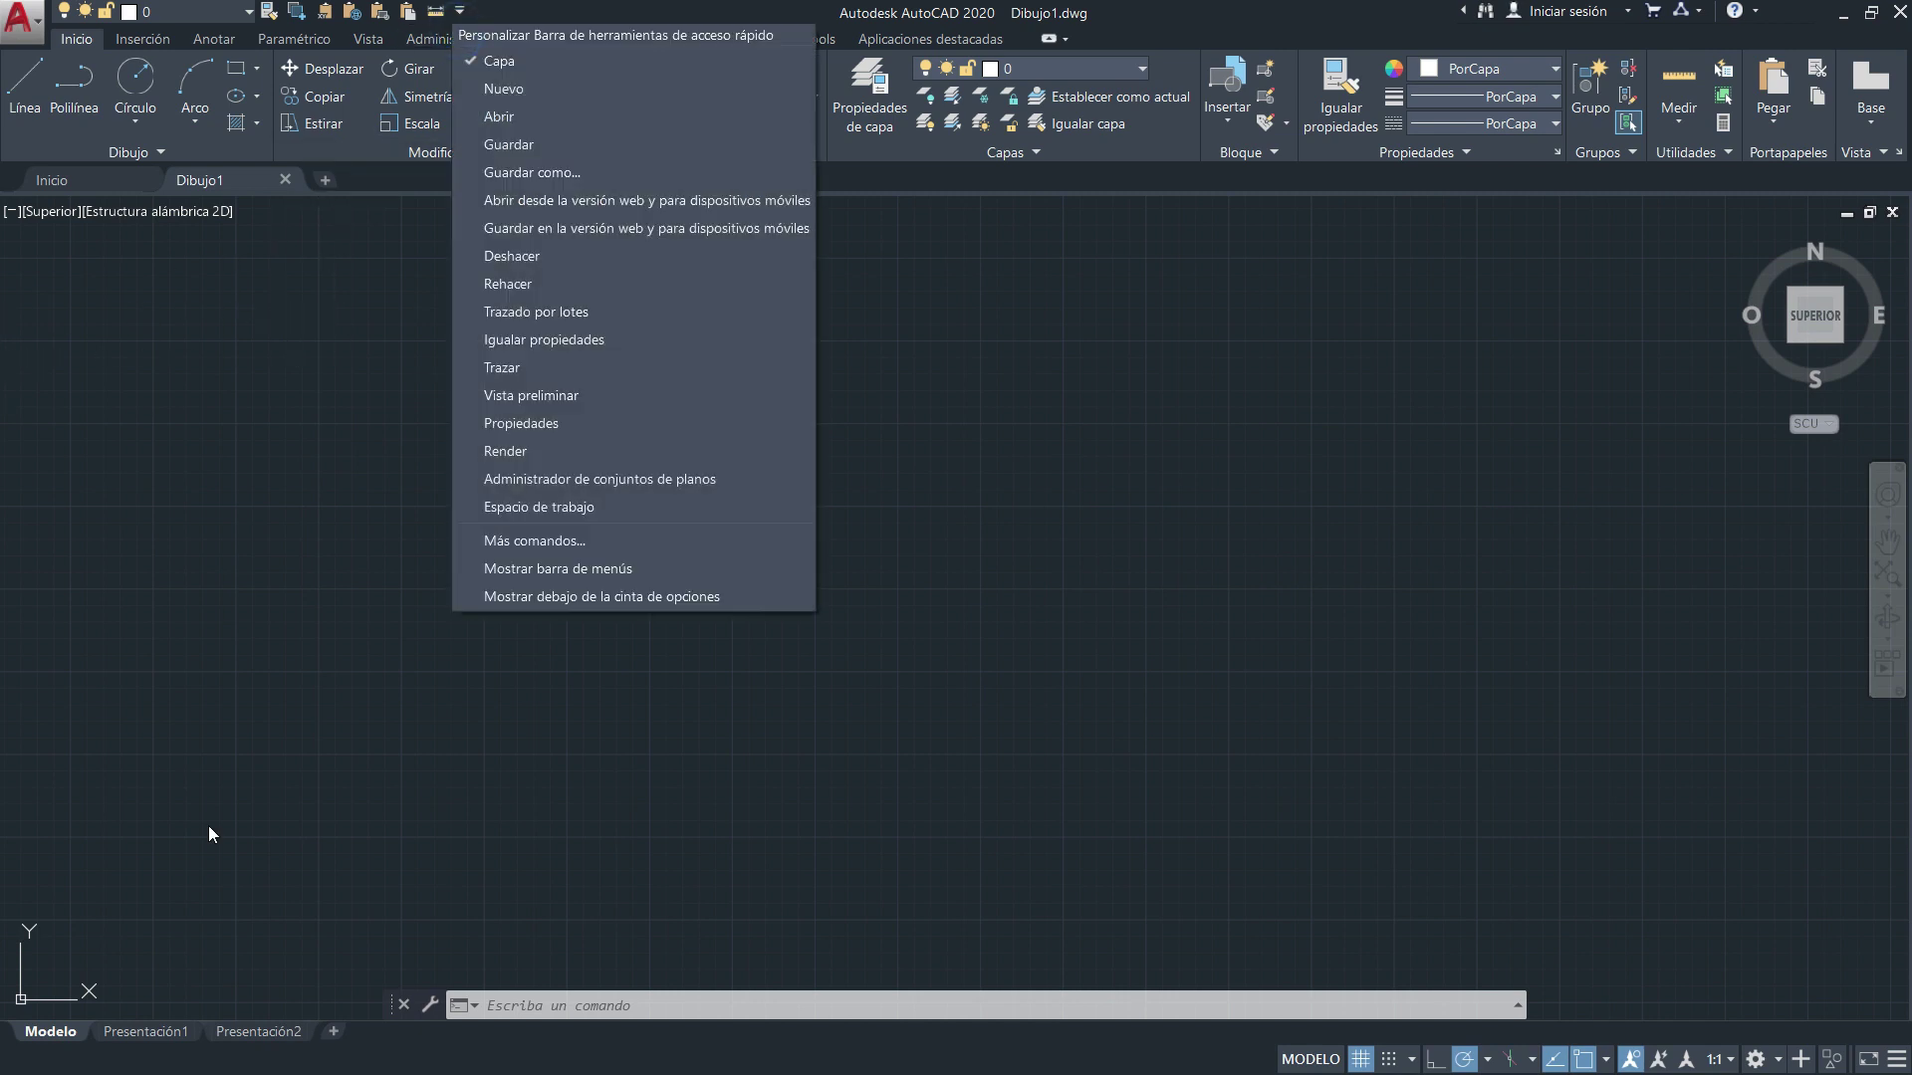
left_click(552, 570)
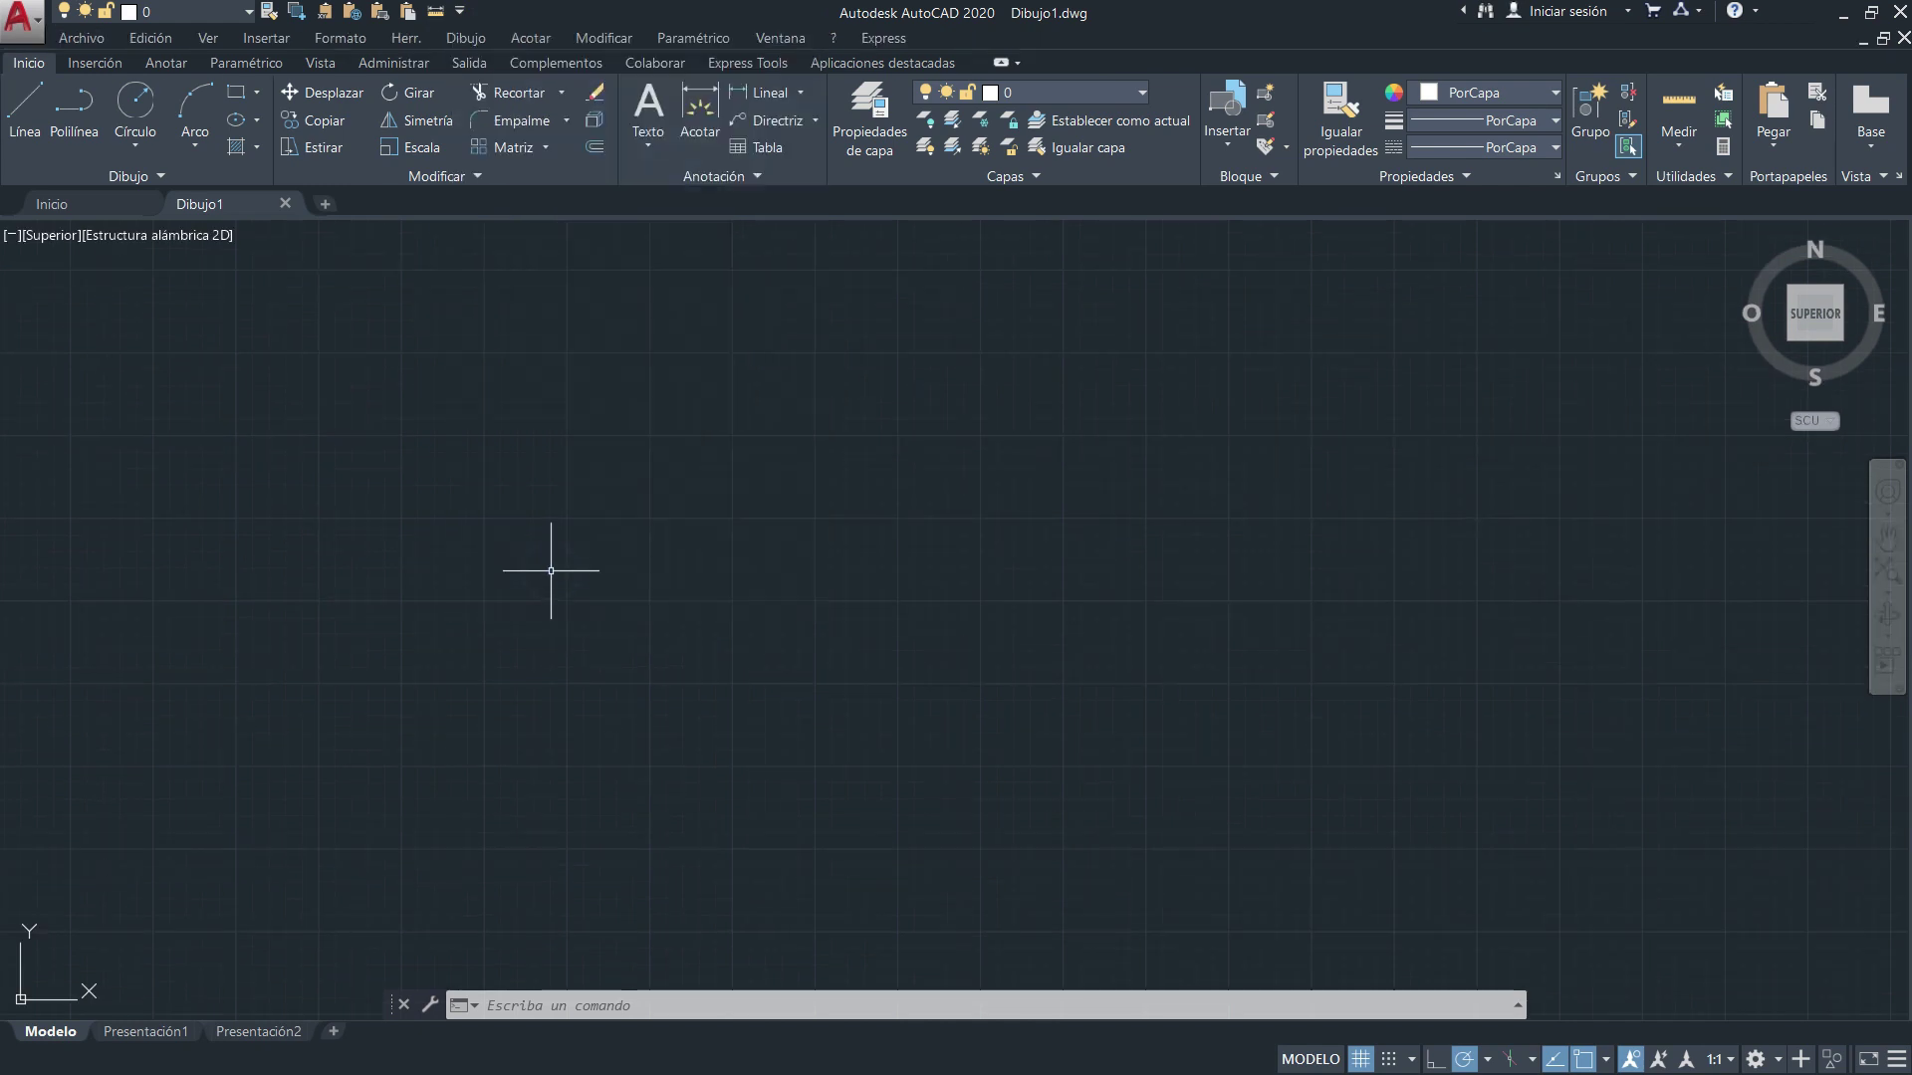
left_click(412, 42)
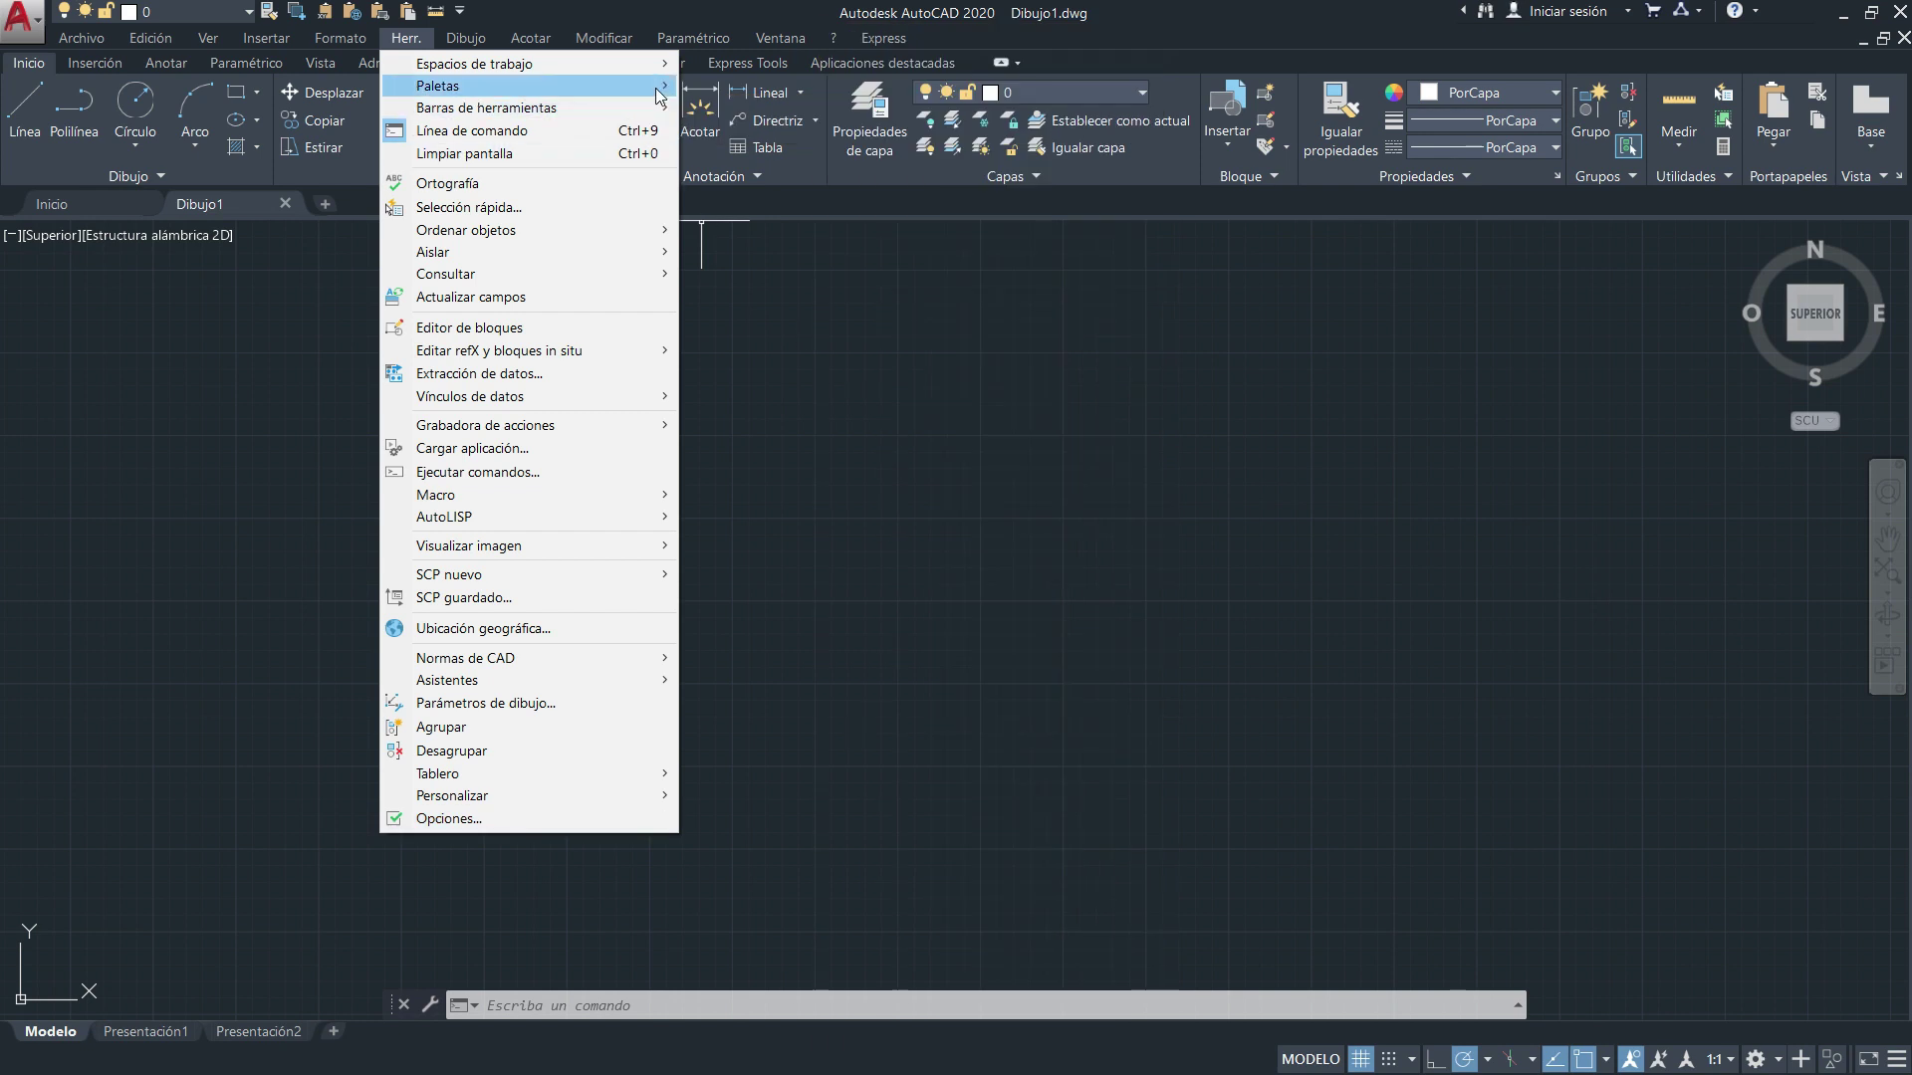
mouse_move(487, 107)
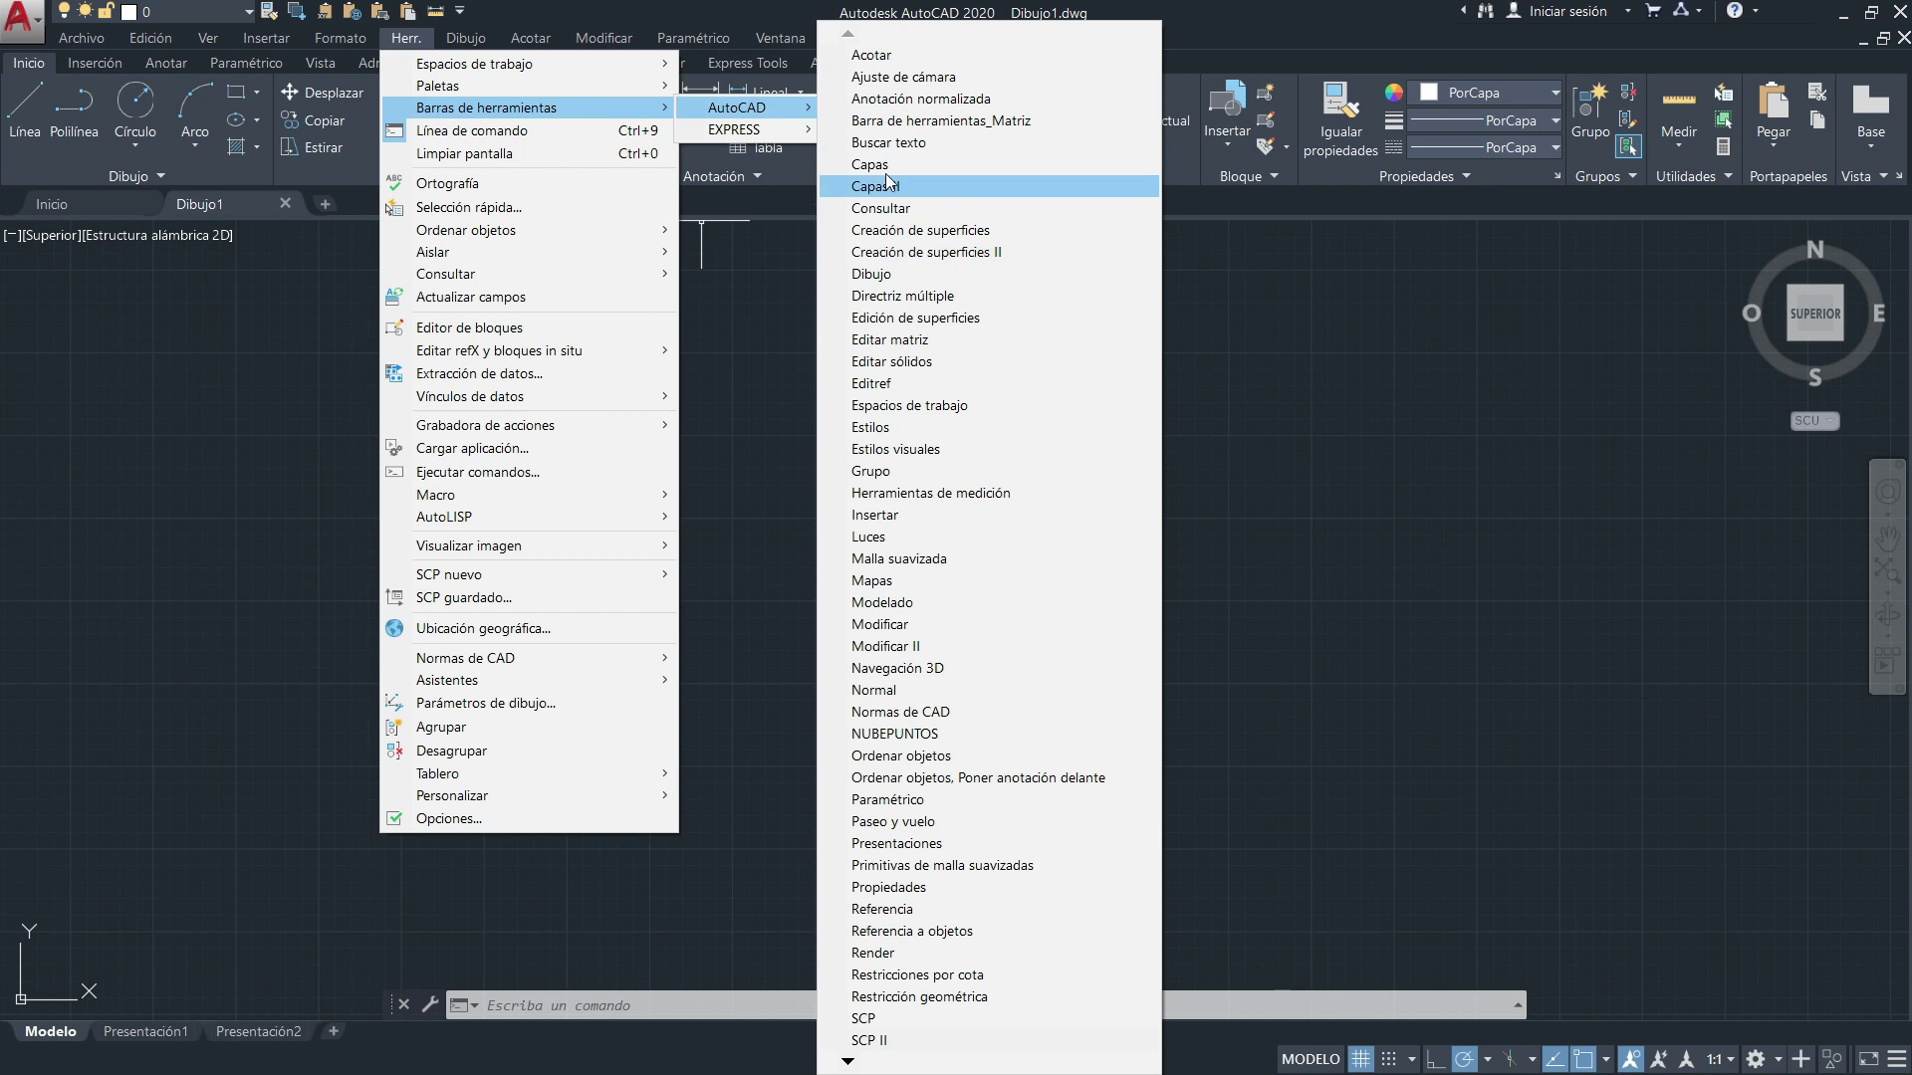
left_click(889, 165)
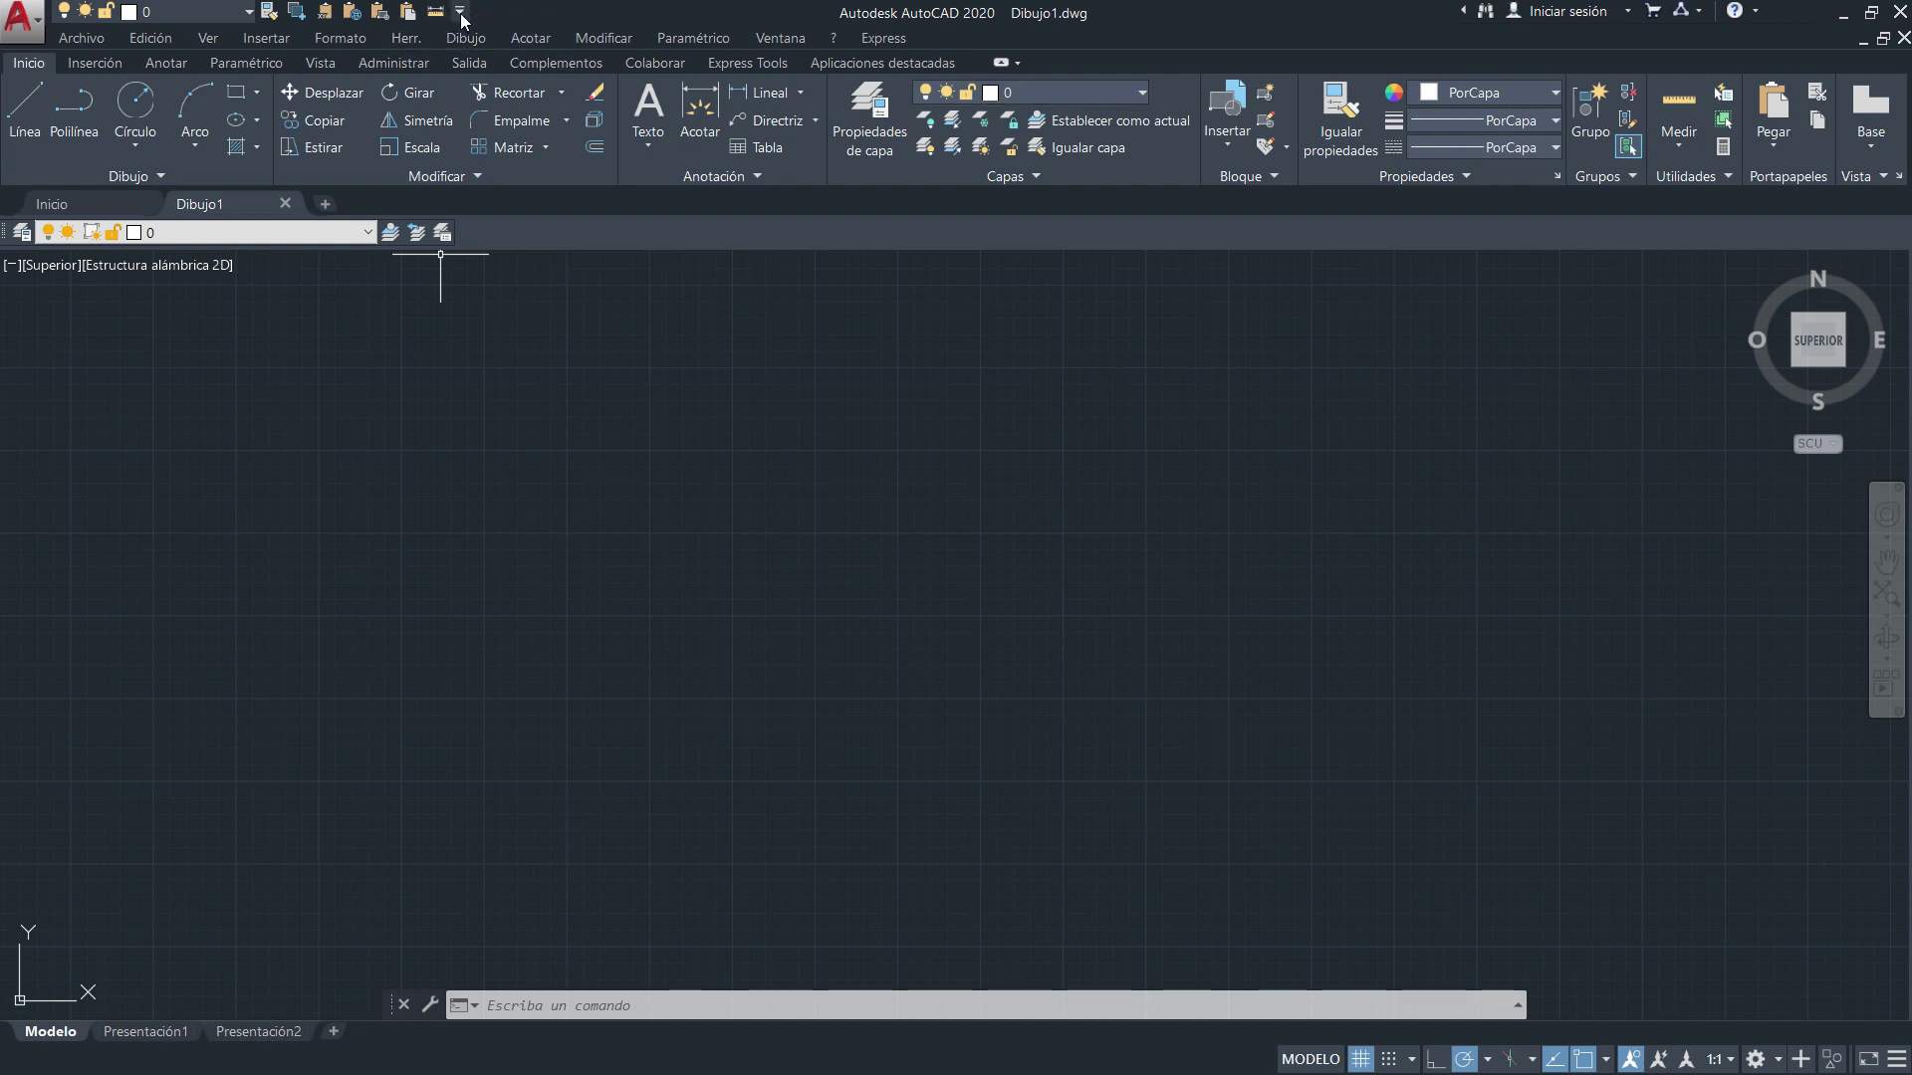
left_click(459, 11)
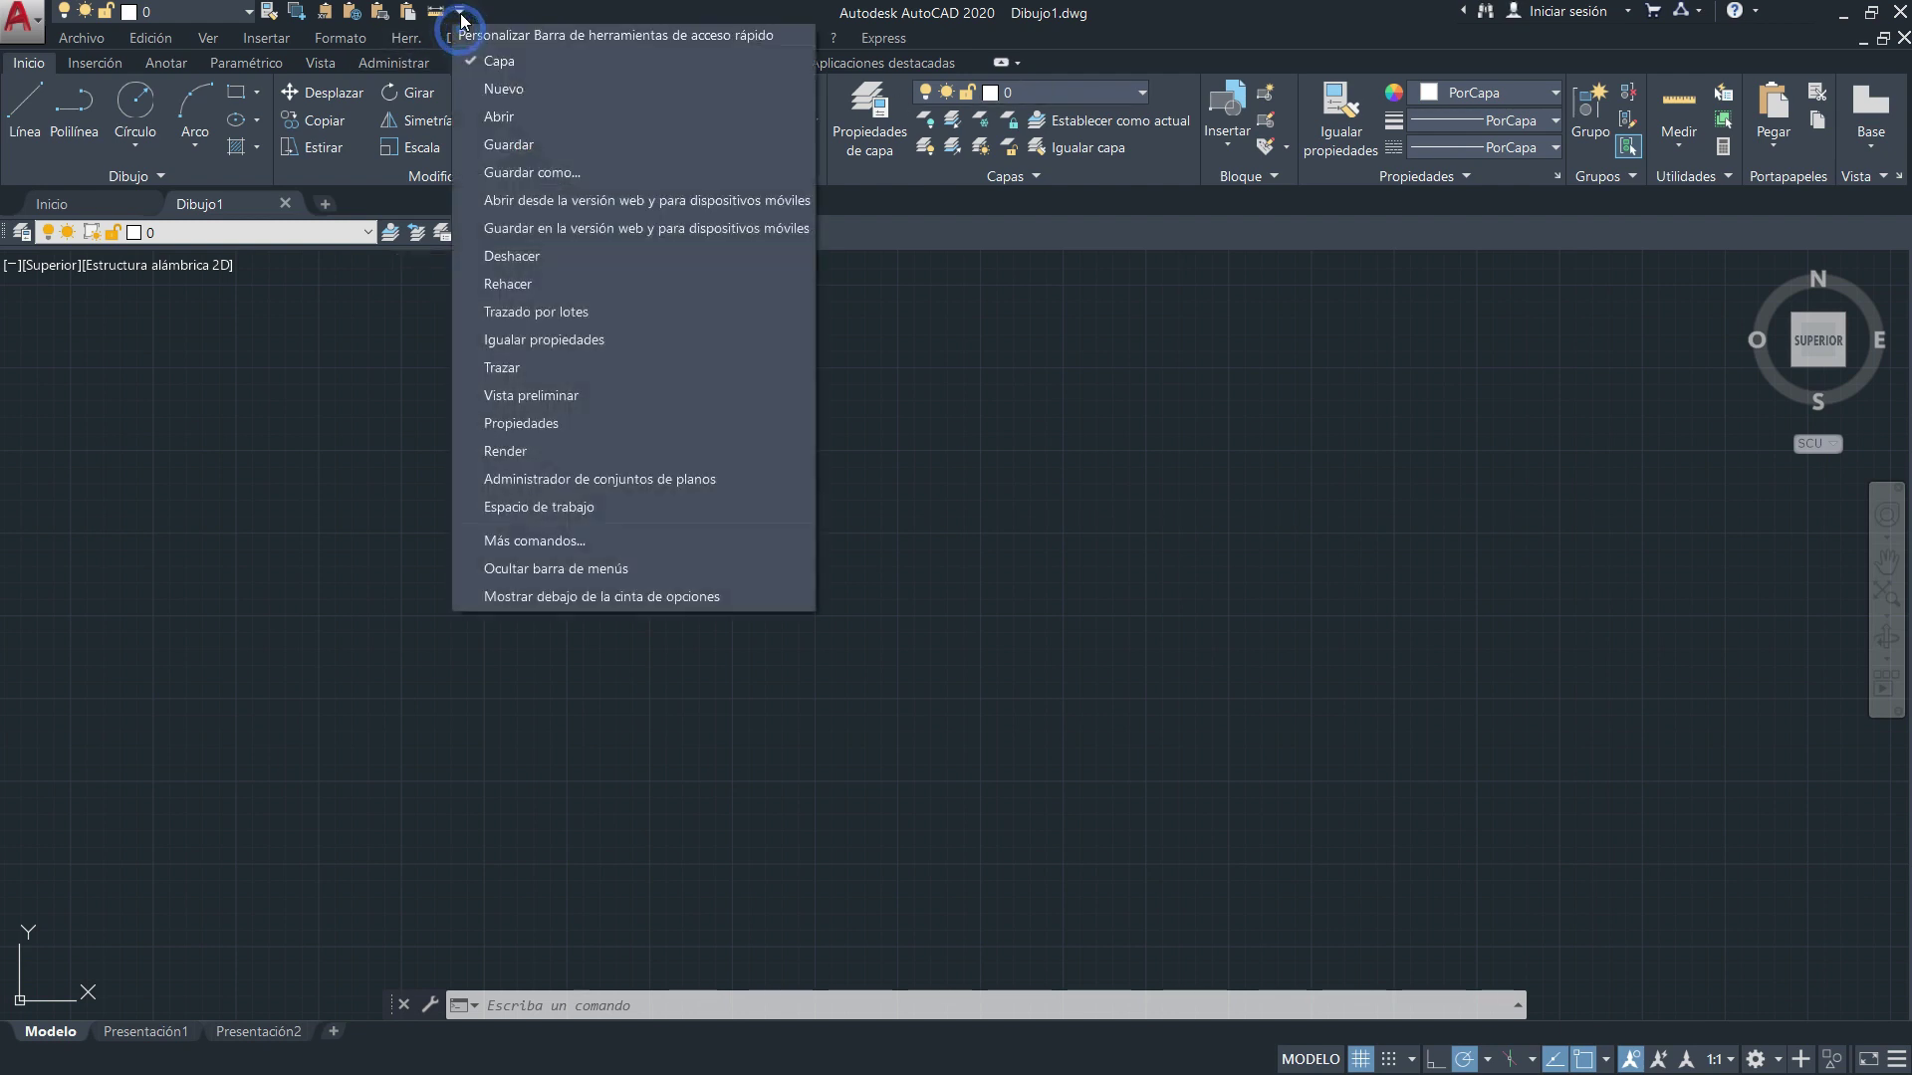
left_click(562, 568)
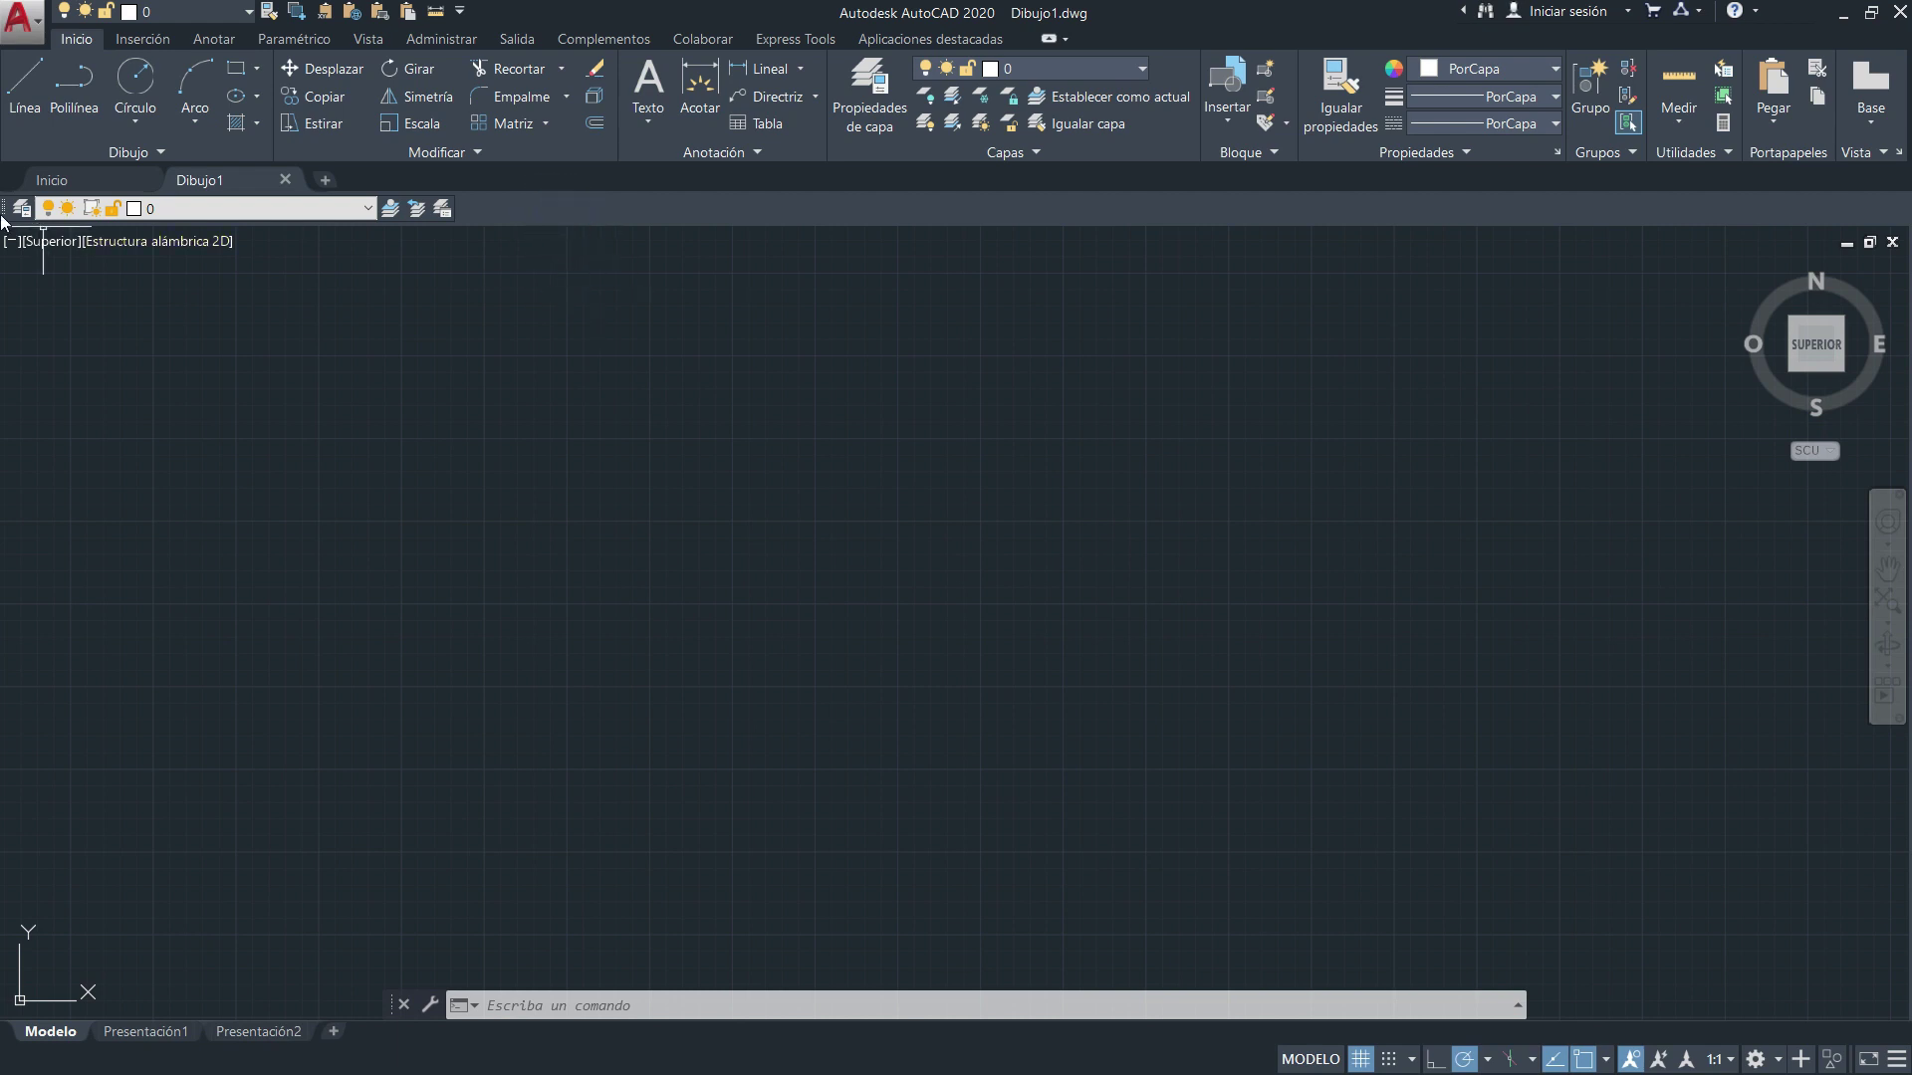
Display the Dibujo drawing toolbar from the toolbar right-click list.
left_click_drag(3, 217, 360, 288)
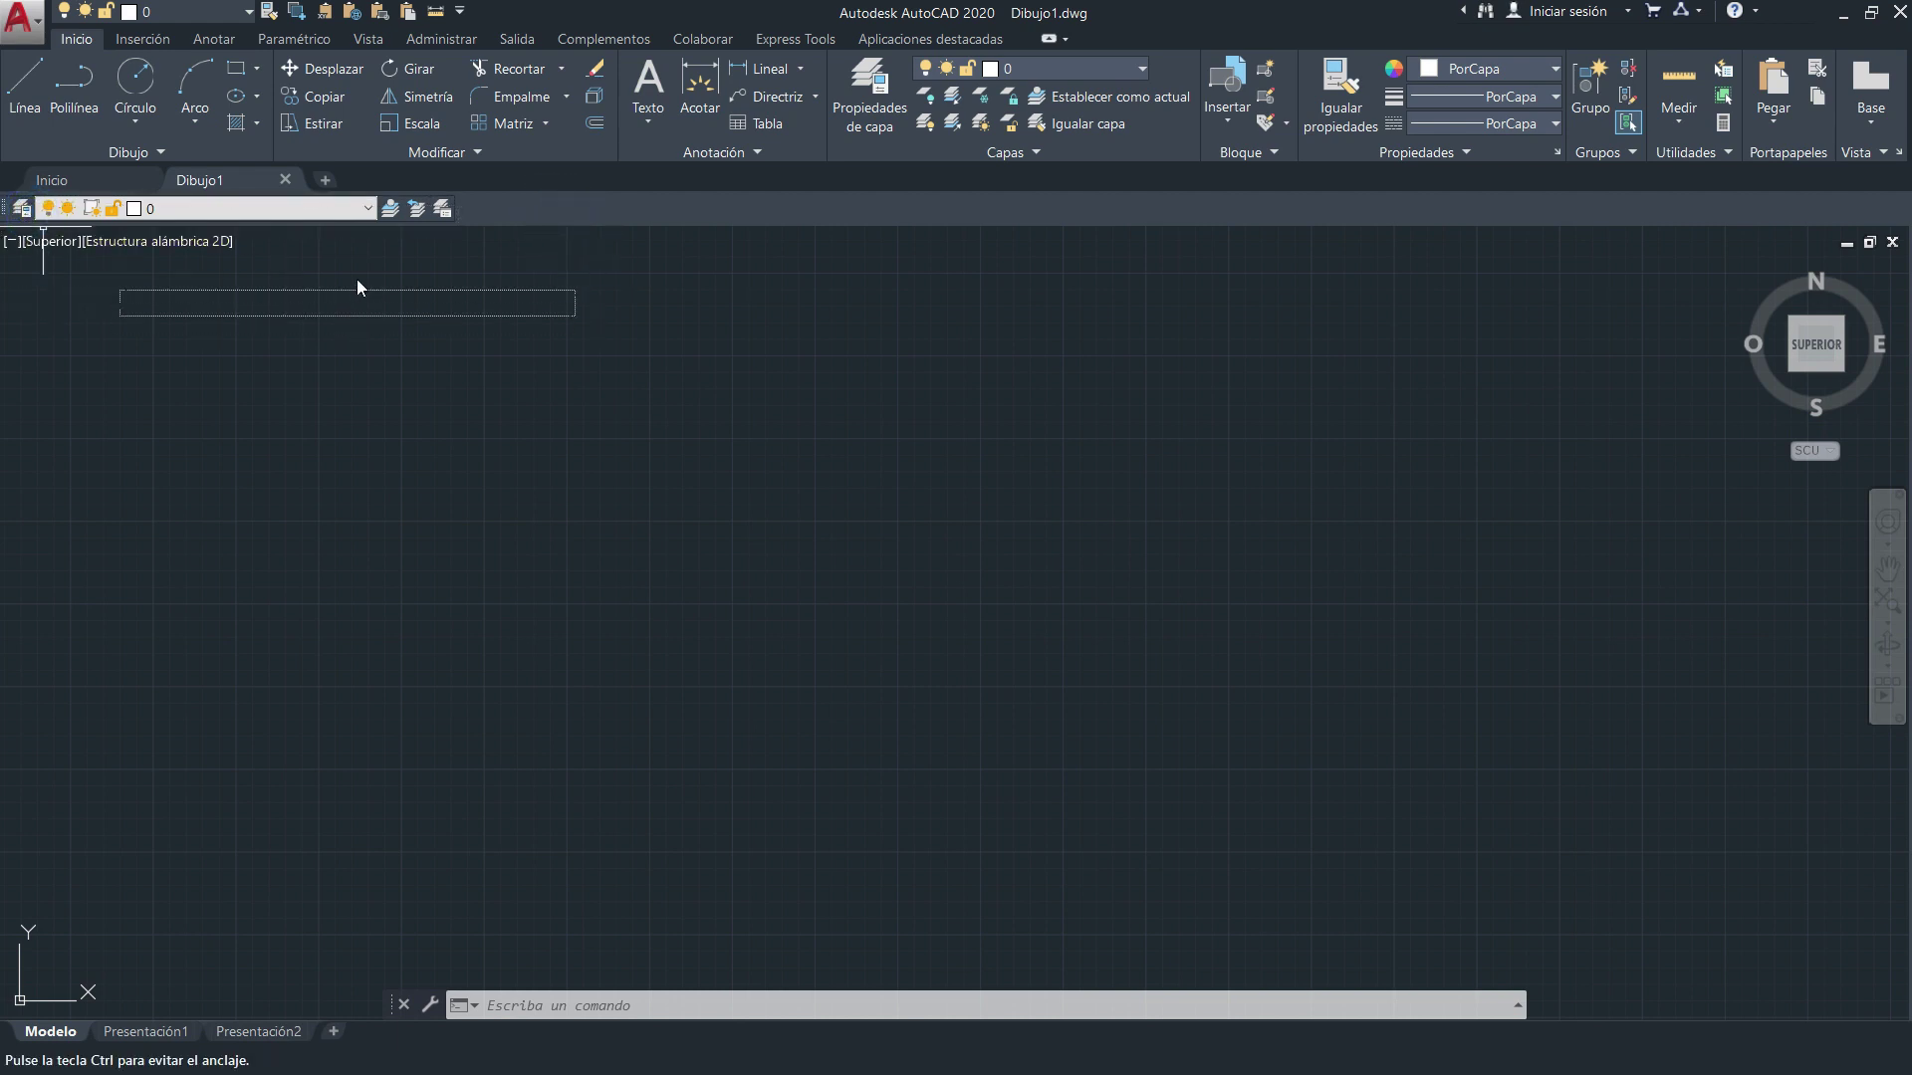
left_click_drag(360, 288, 448, 199)
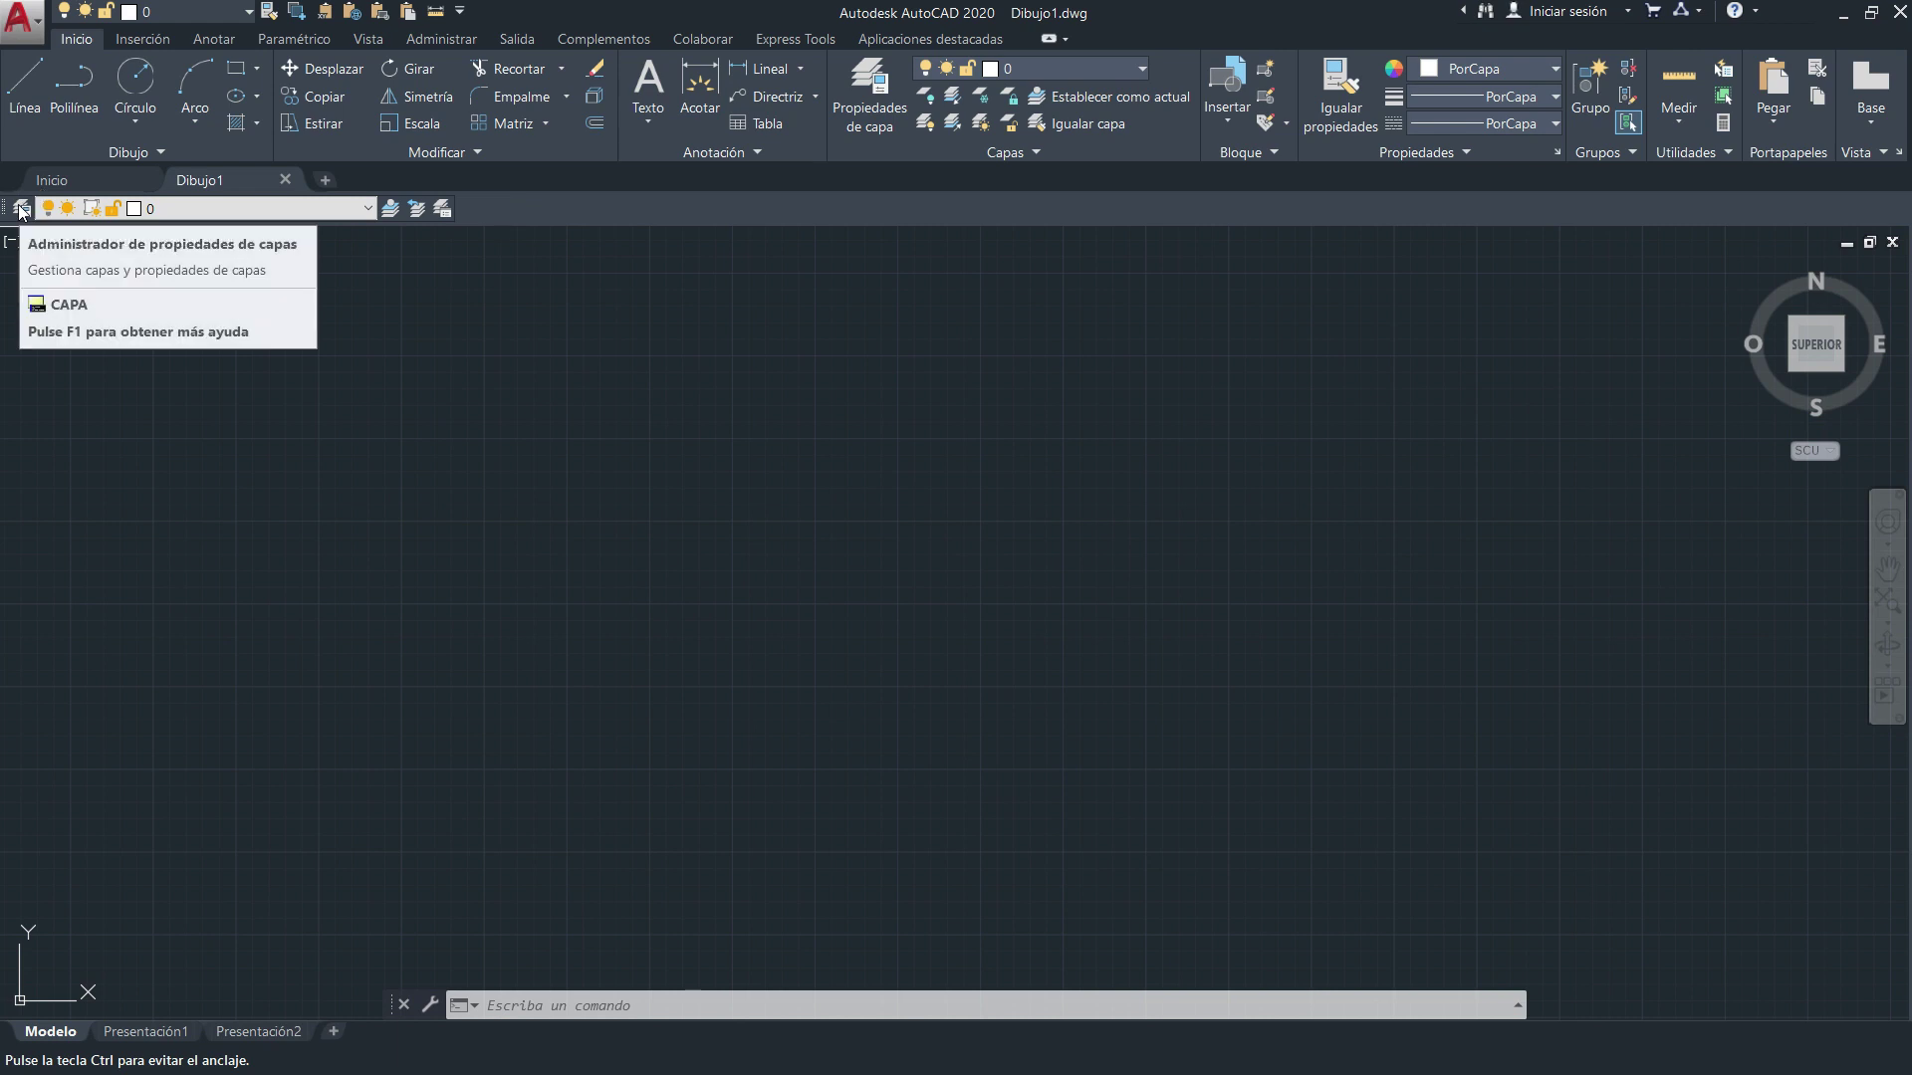
right_click(537, 207)
mouse_move(635, 219)
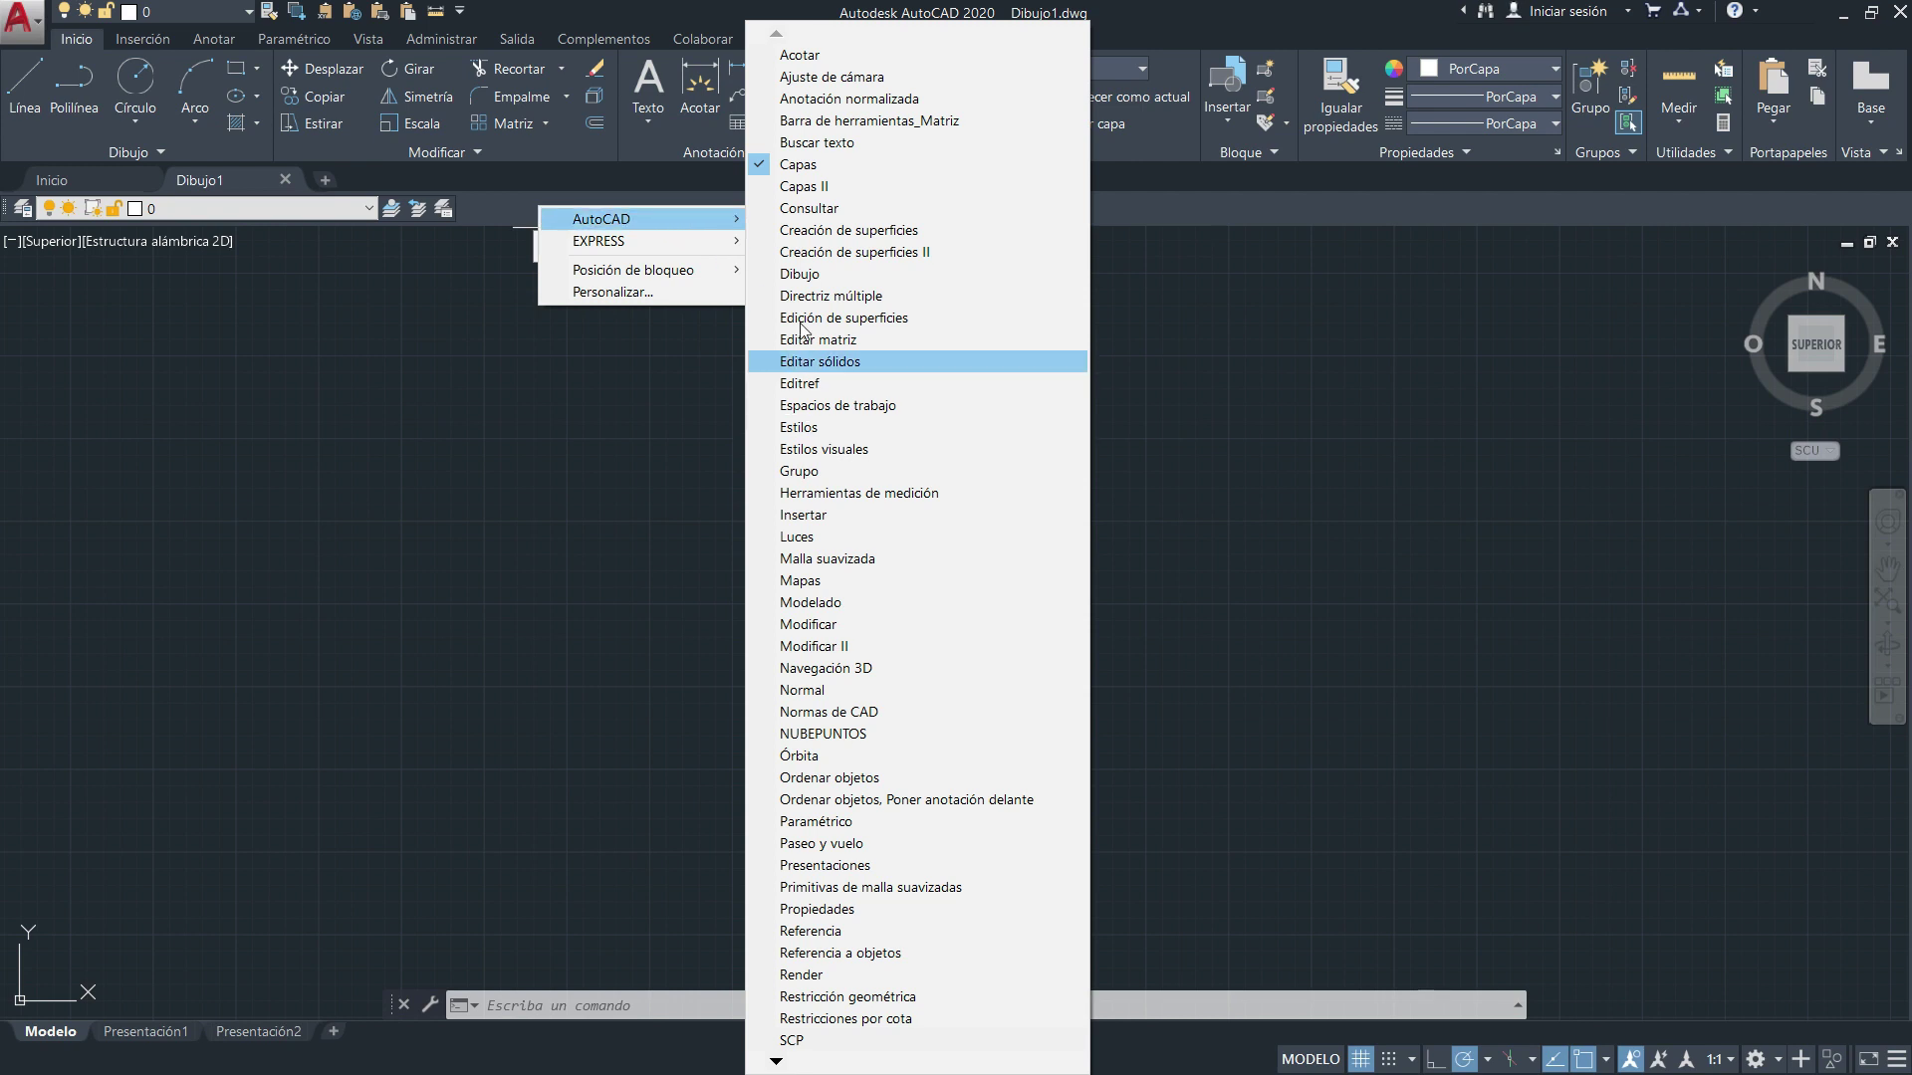
left_click(801, 272)
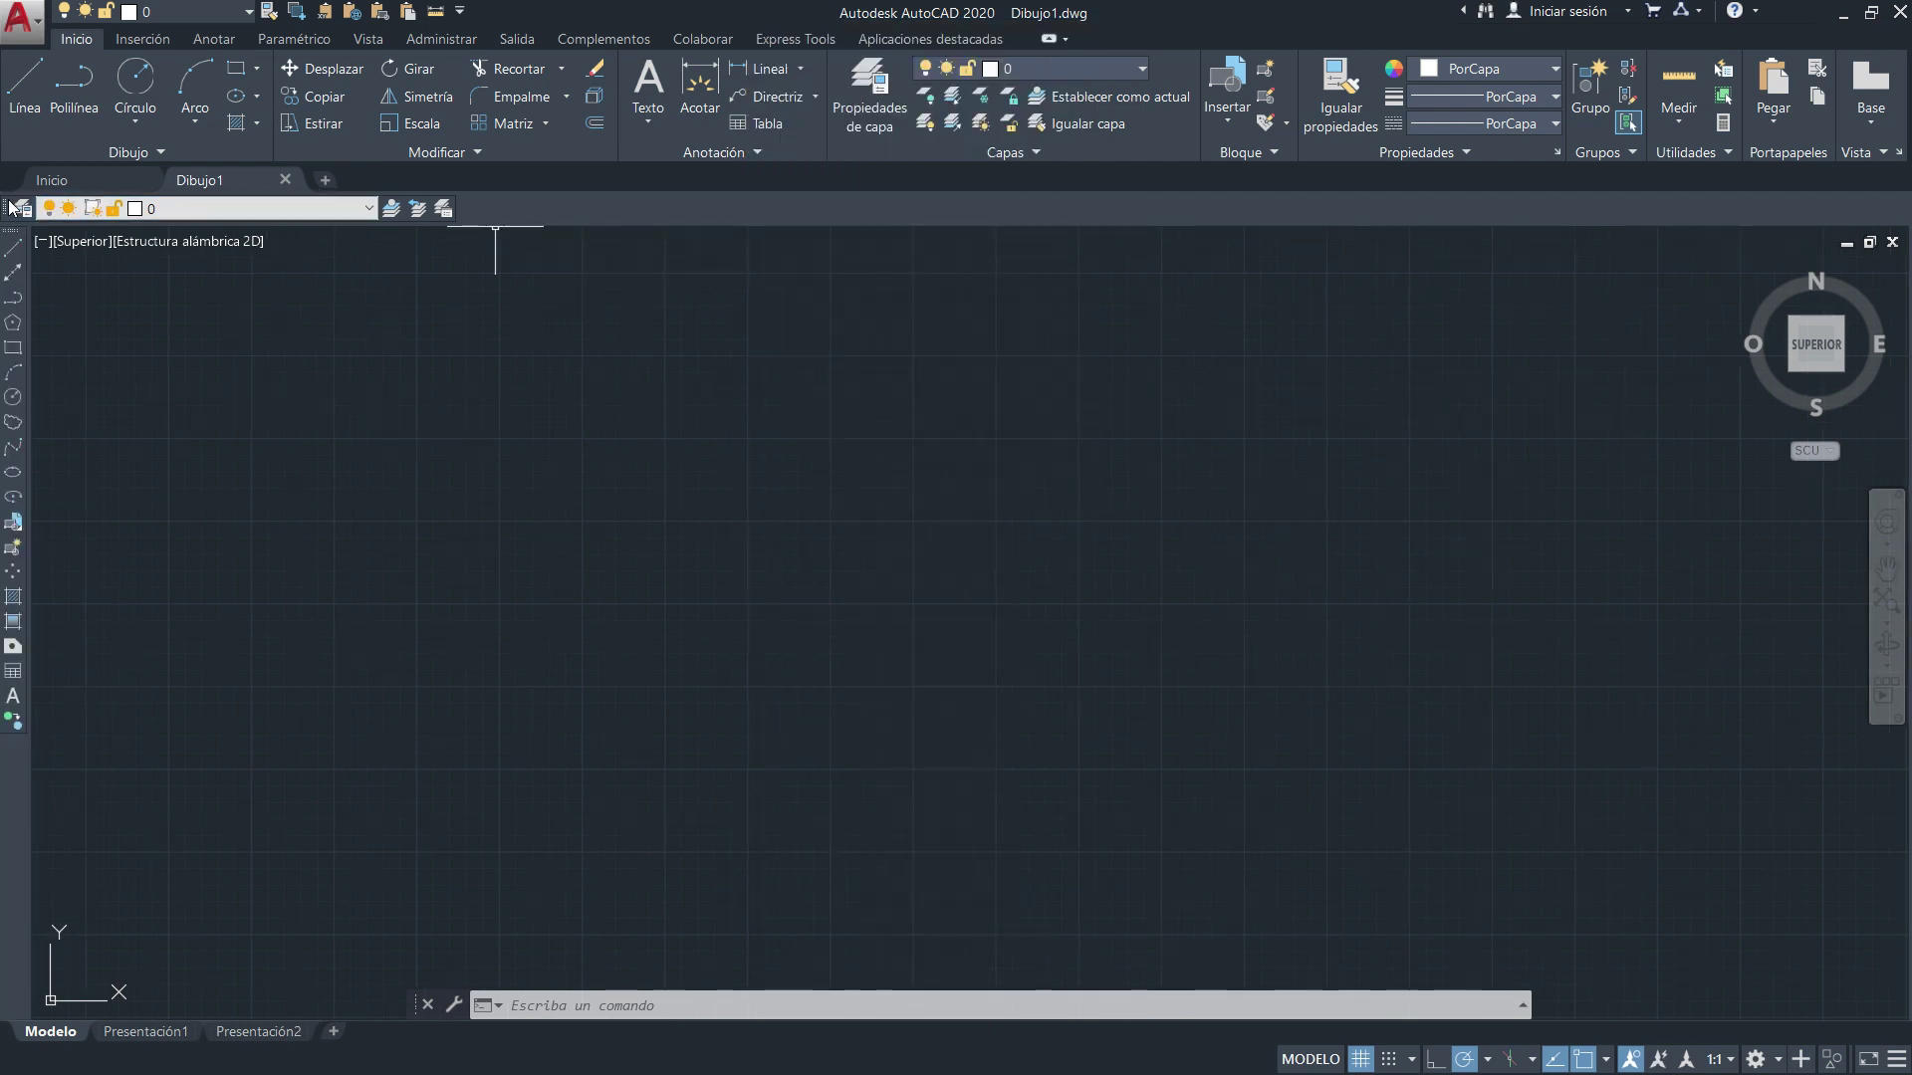
Float the Capas layers toolbar and close it, leaving the toolbar list unchanged.
left_click_drag(800, 270, 338, 275)
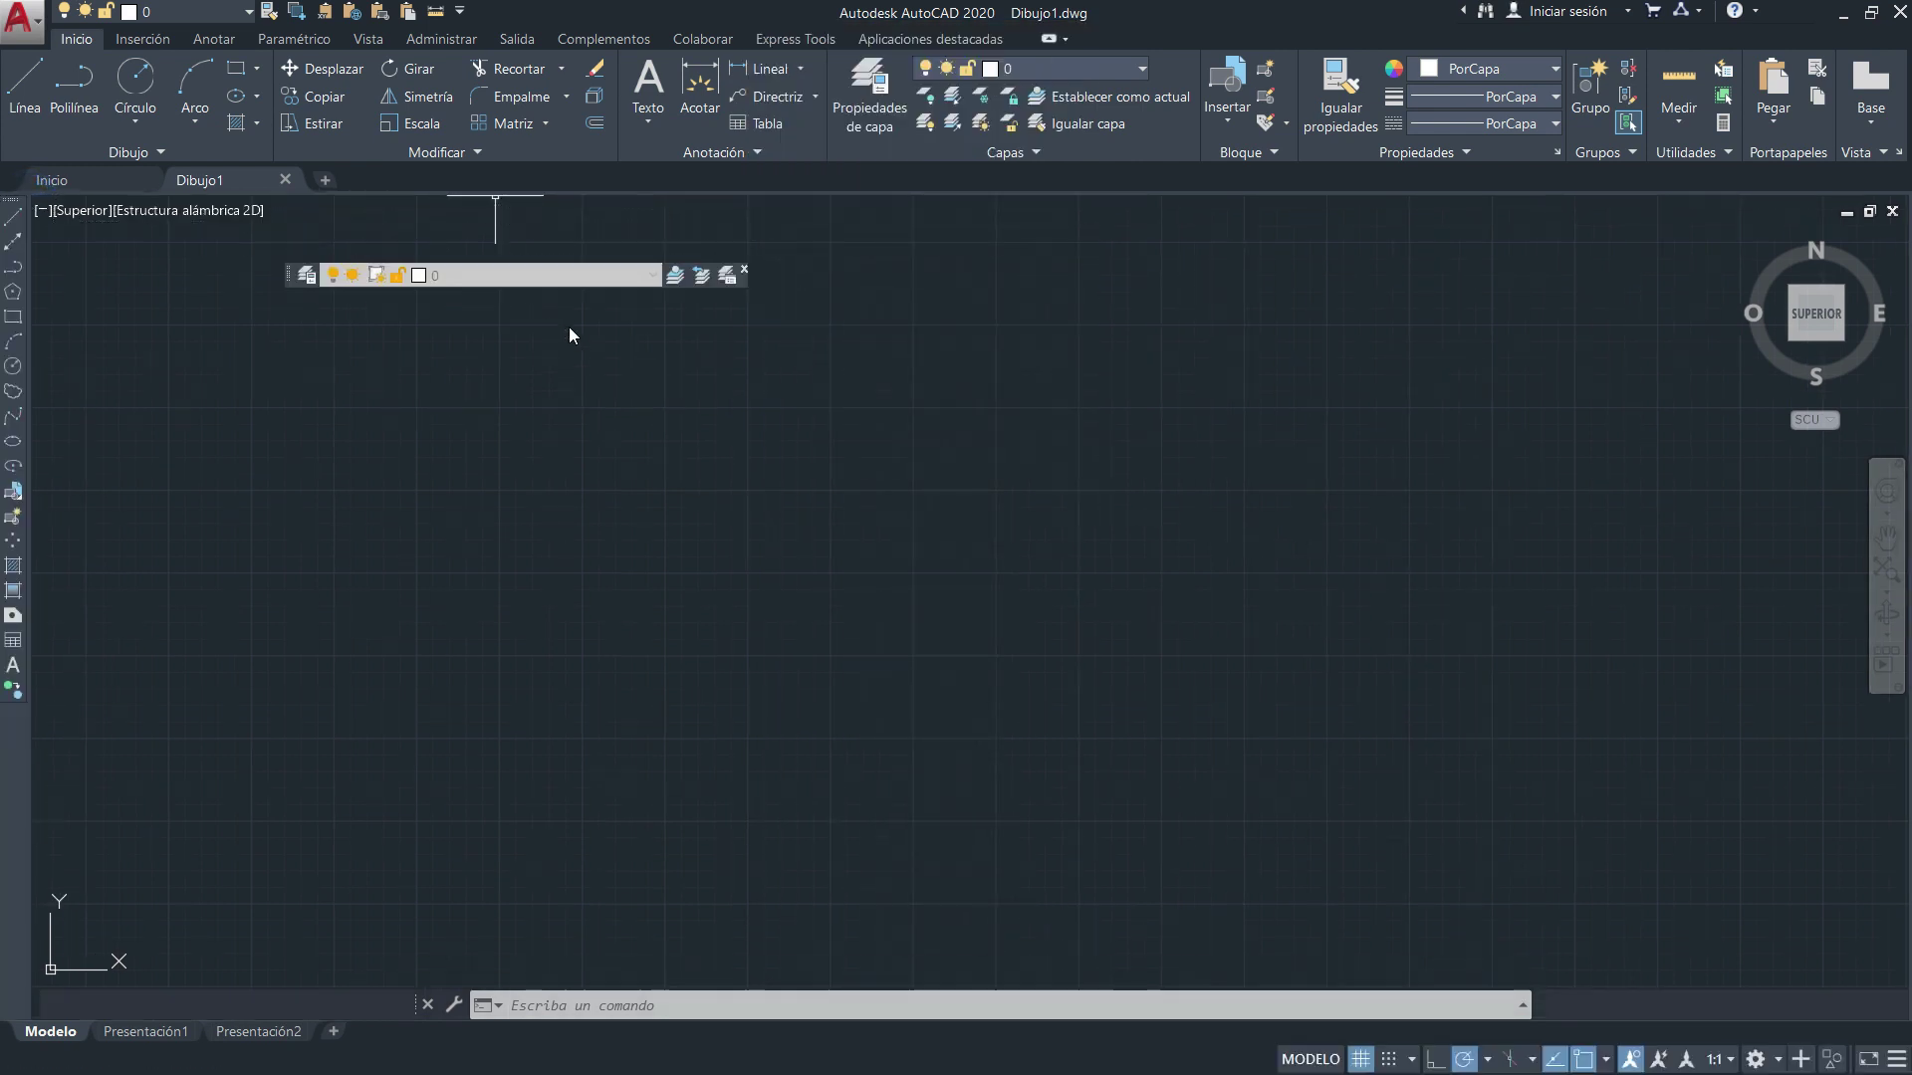
left_click(744, 270)
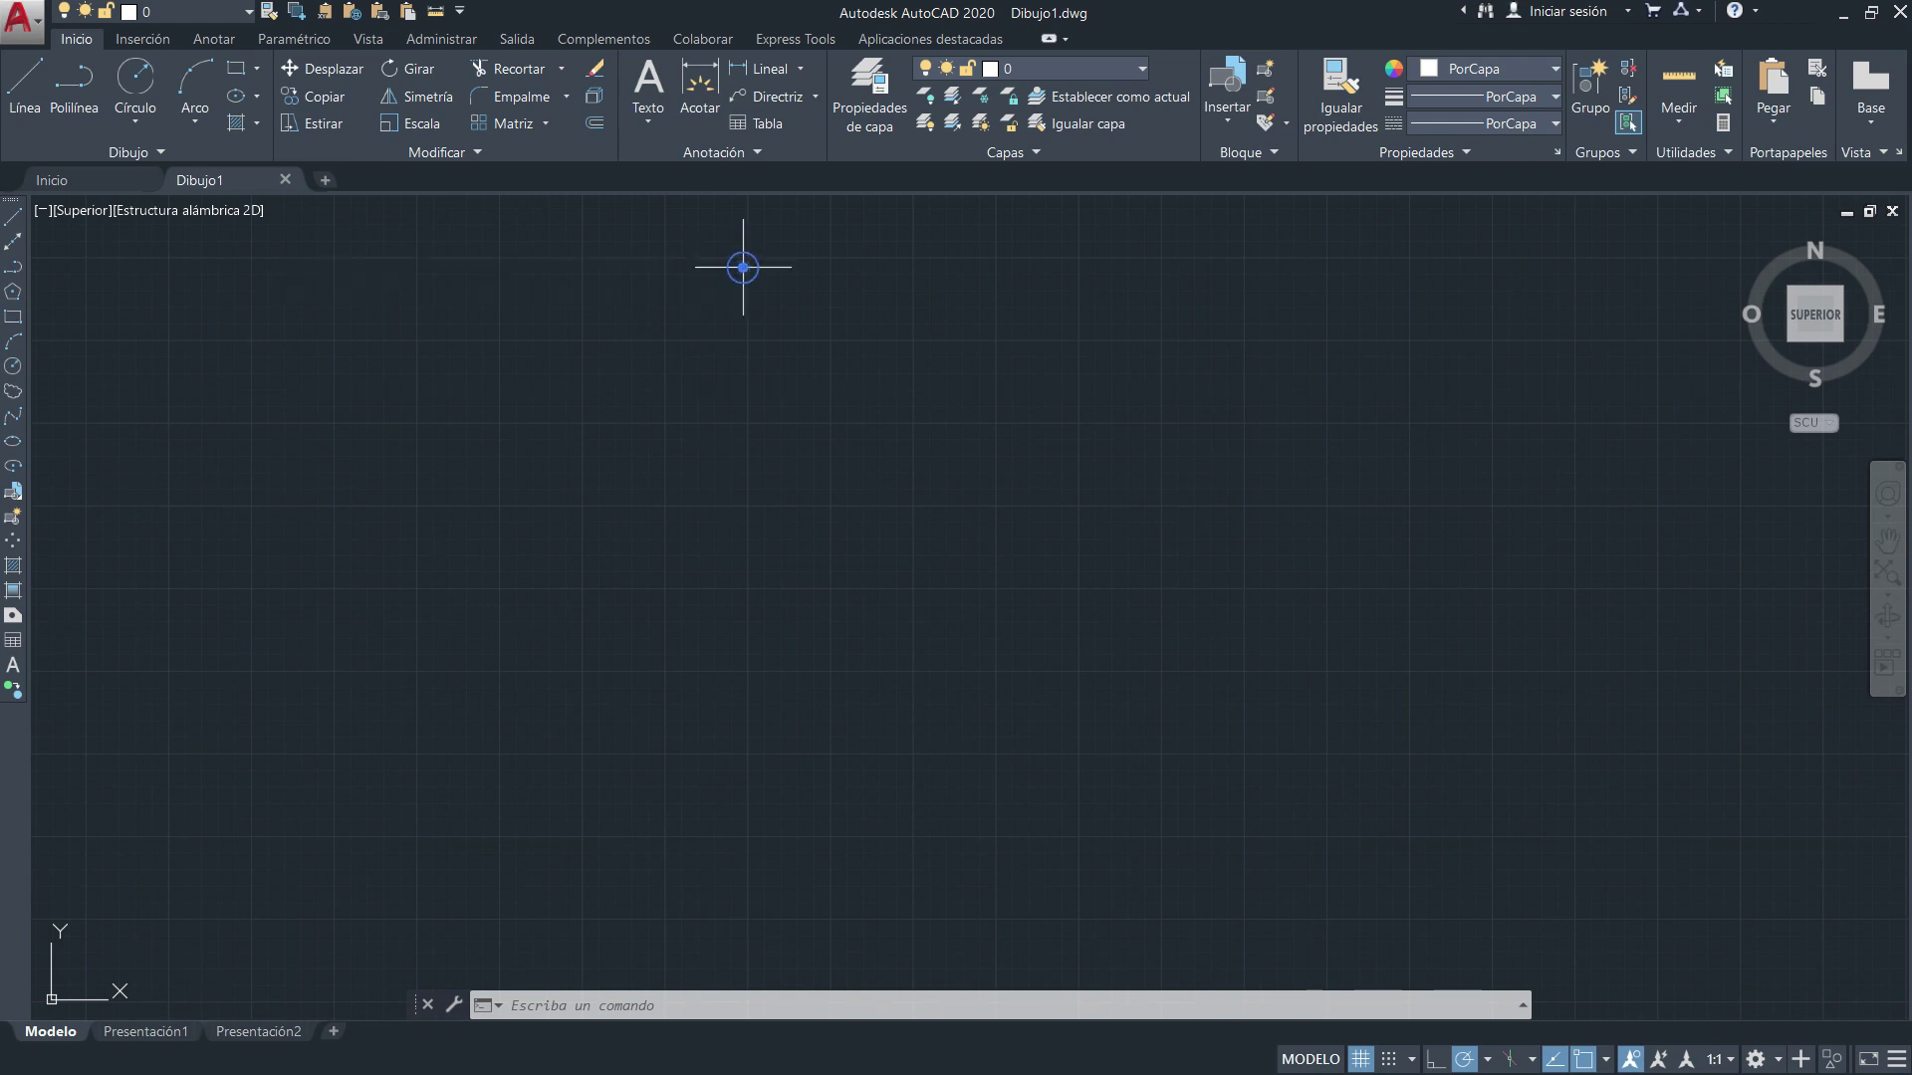
right_click(14, 751)
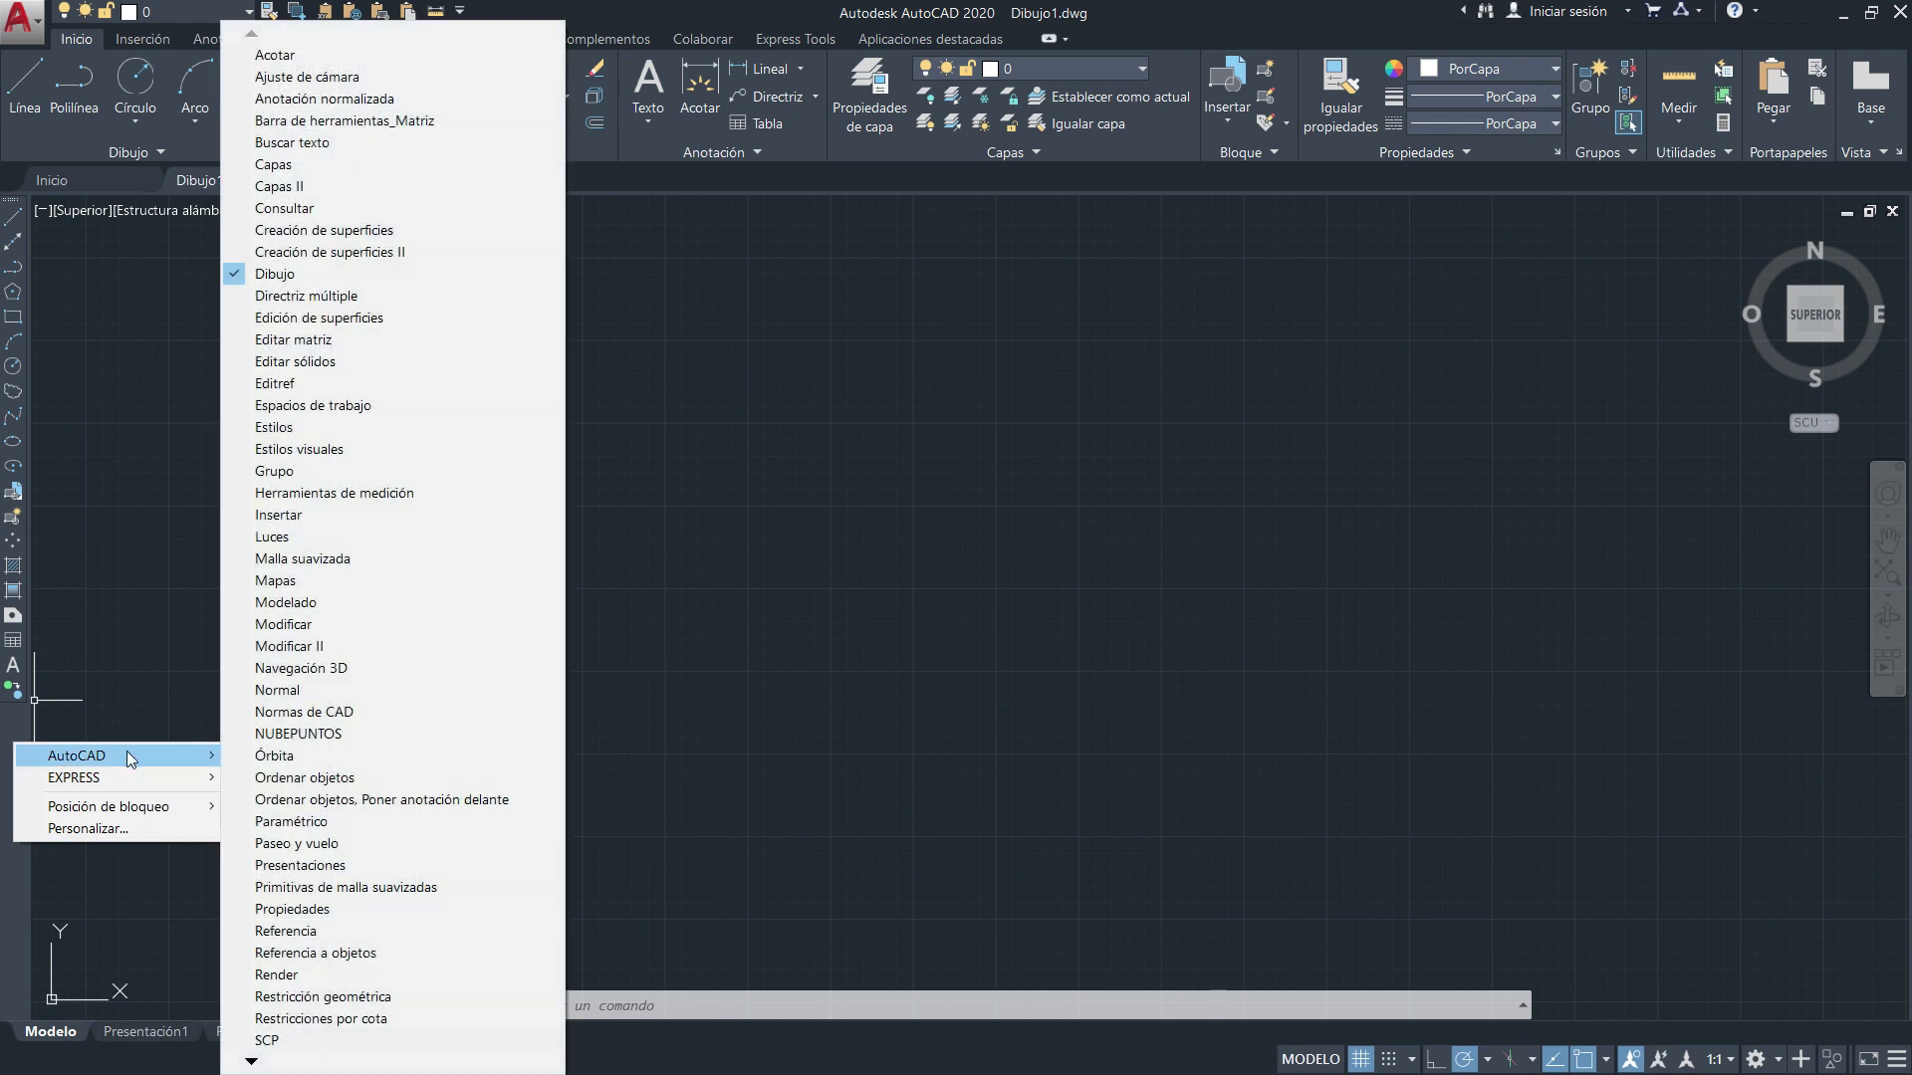
left_click(941, 495)
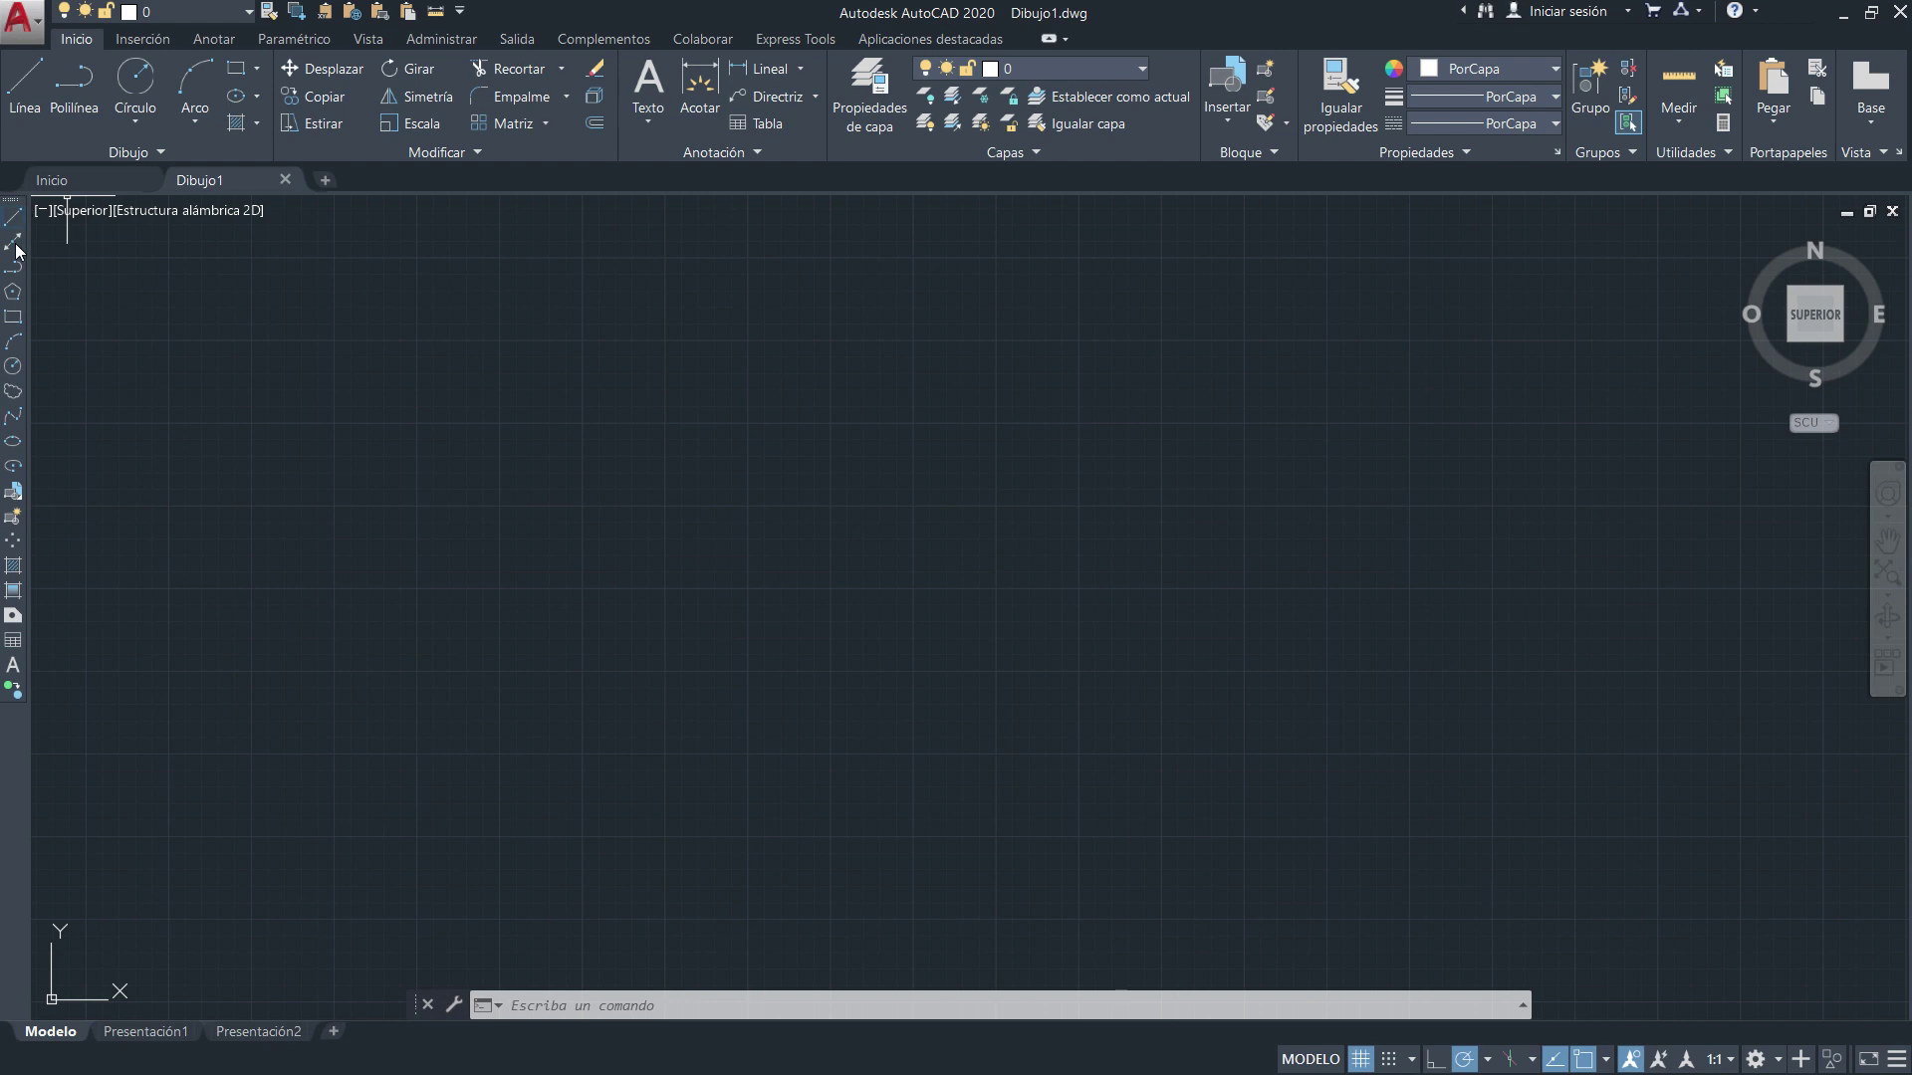
right_click(13, 751)
mouse_move(75, 762)
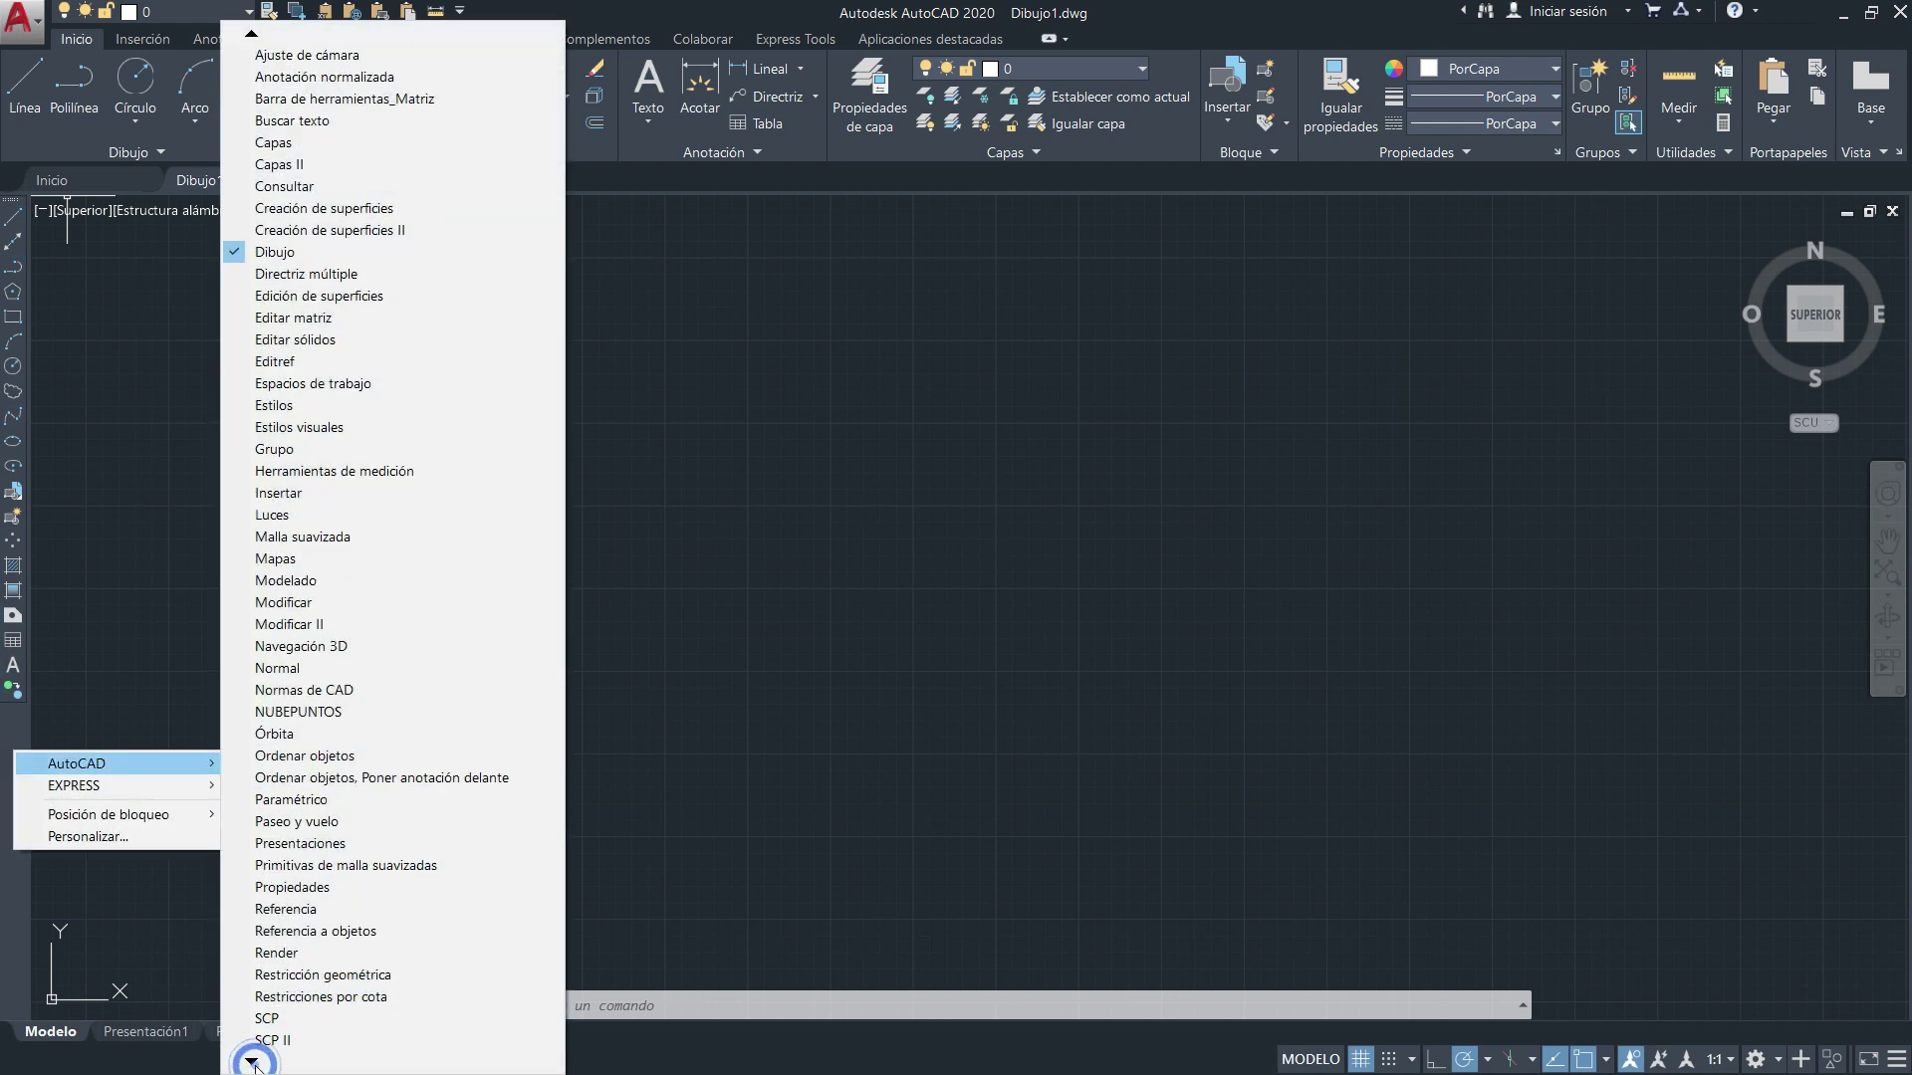
left_click(999, 547)
Launch the Customize User Interface editor and expand the Barras de herramientas list.
left_click(739, 483)
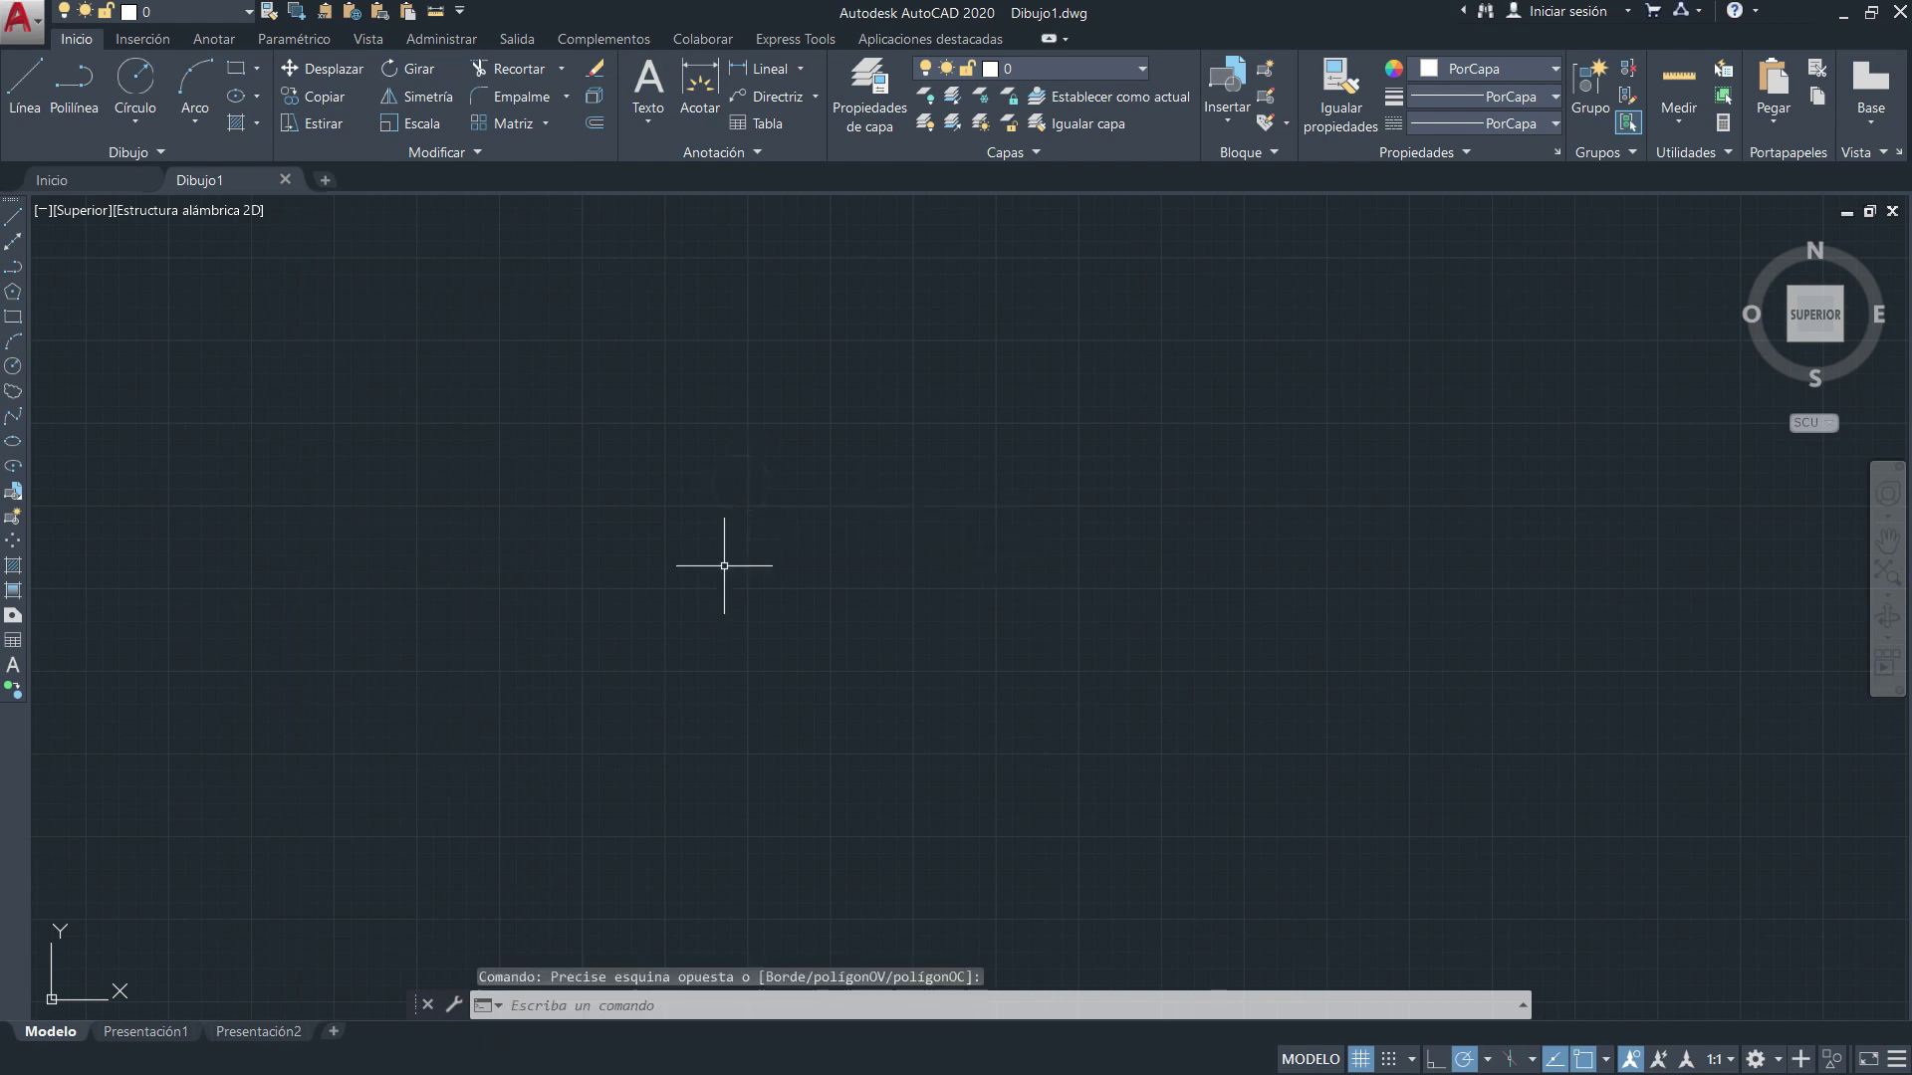
type("c")
key("BackSpace")
key("Return")
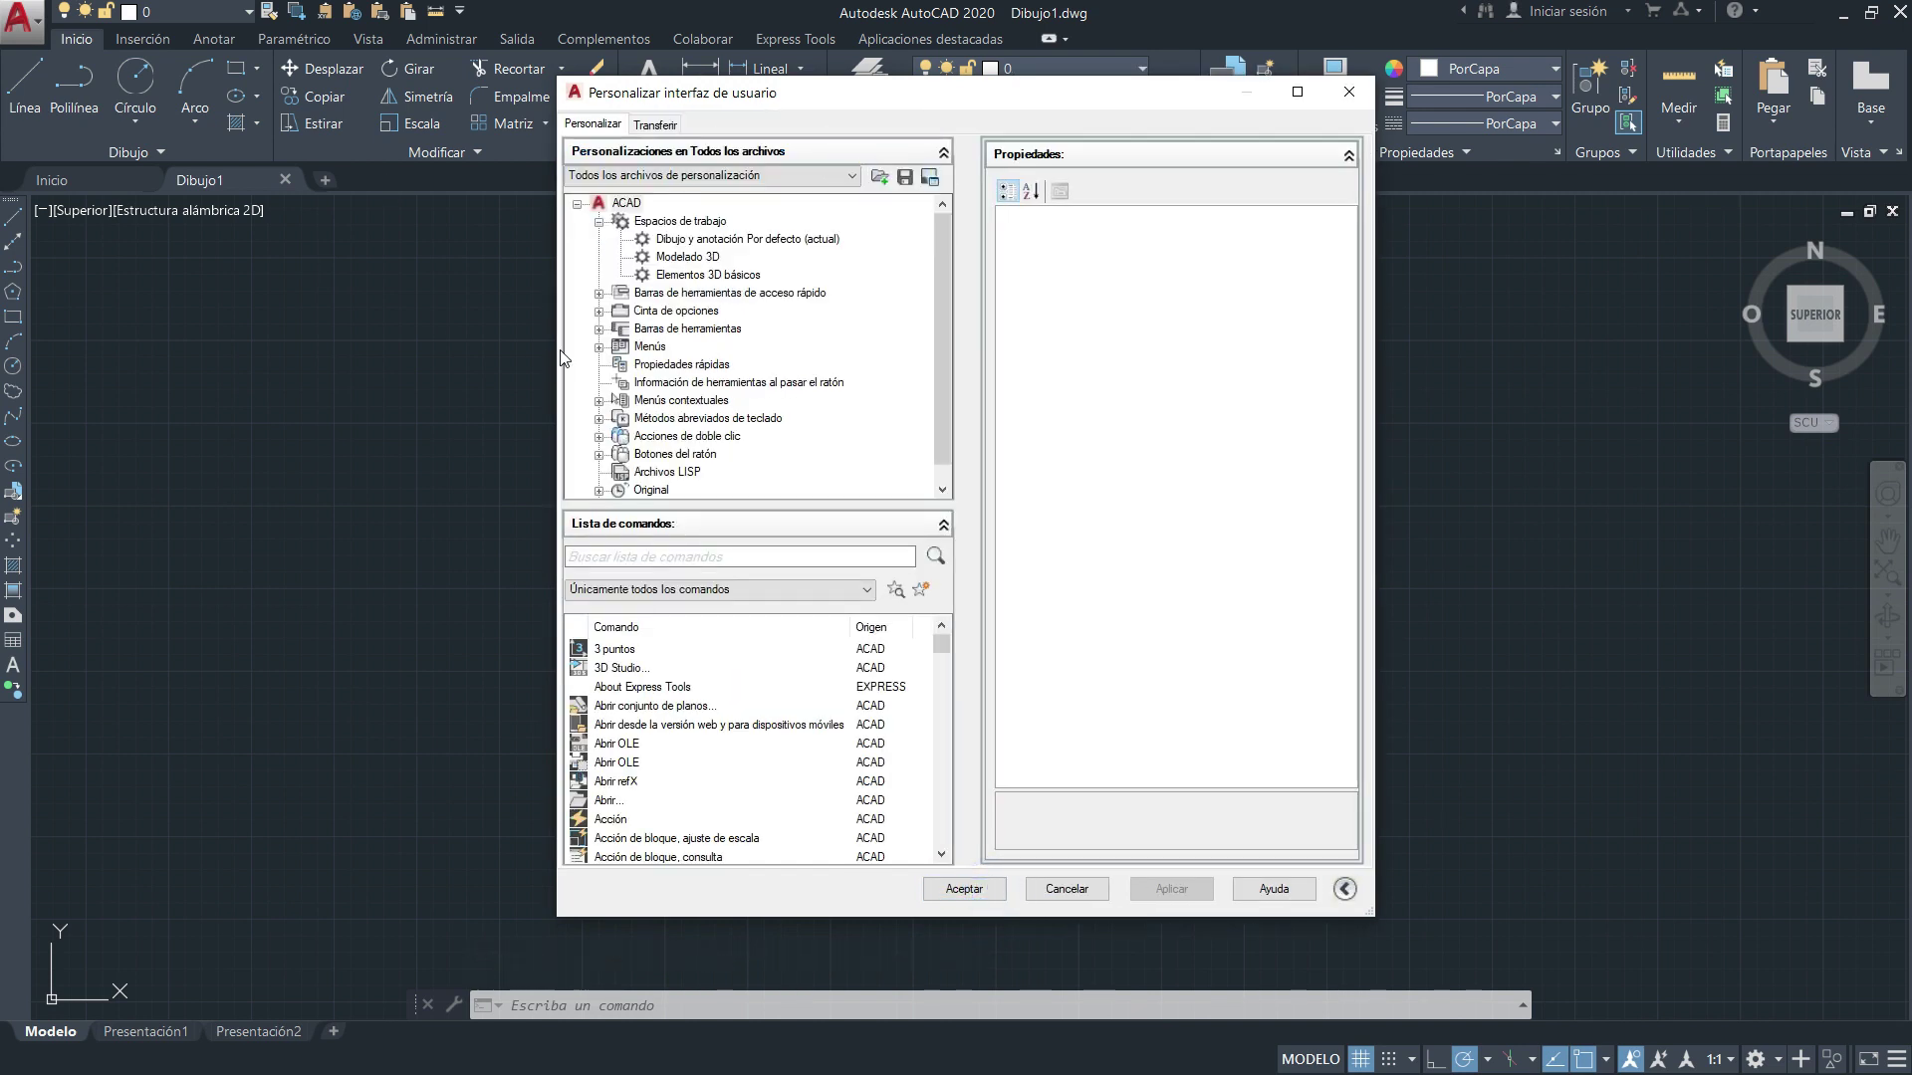
left_click(600, 330)
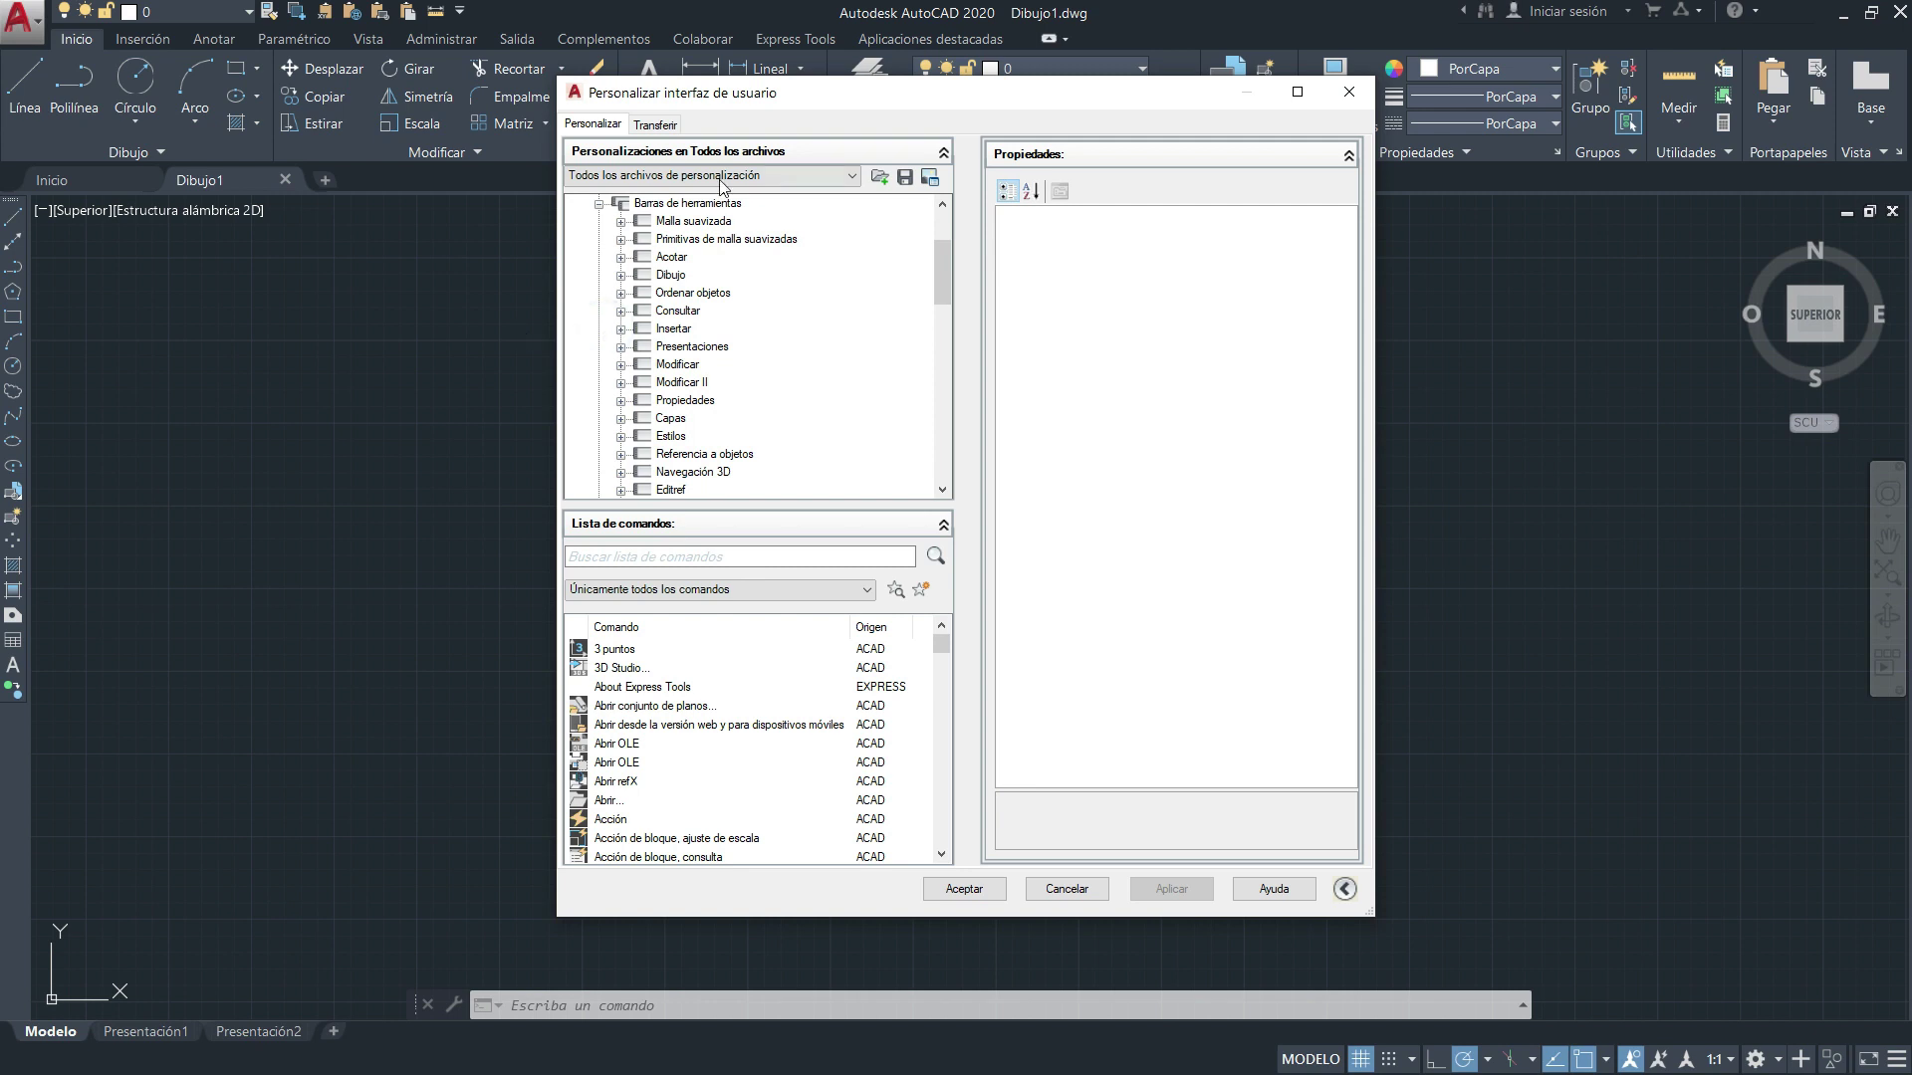
left_click(695, 205)
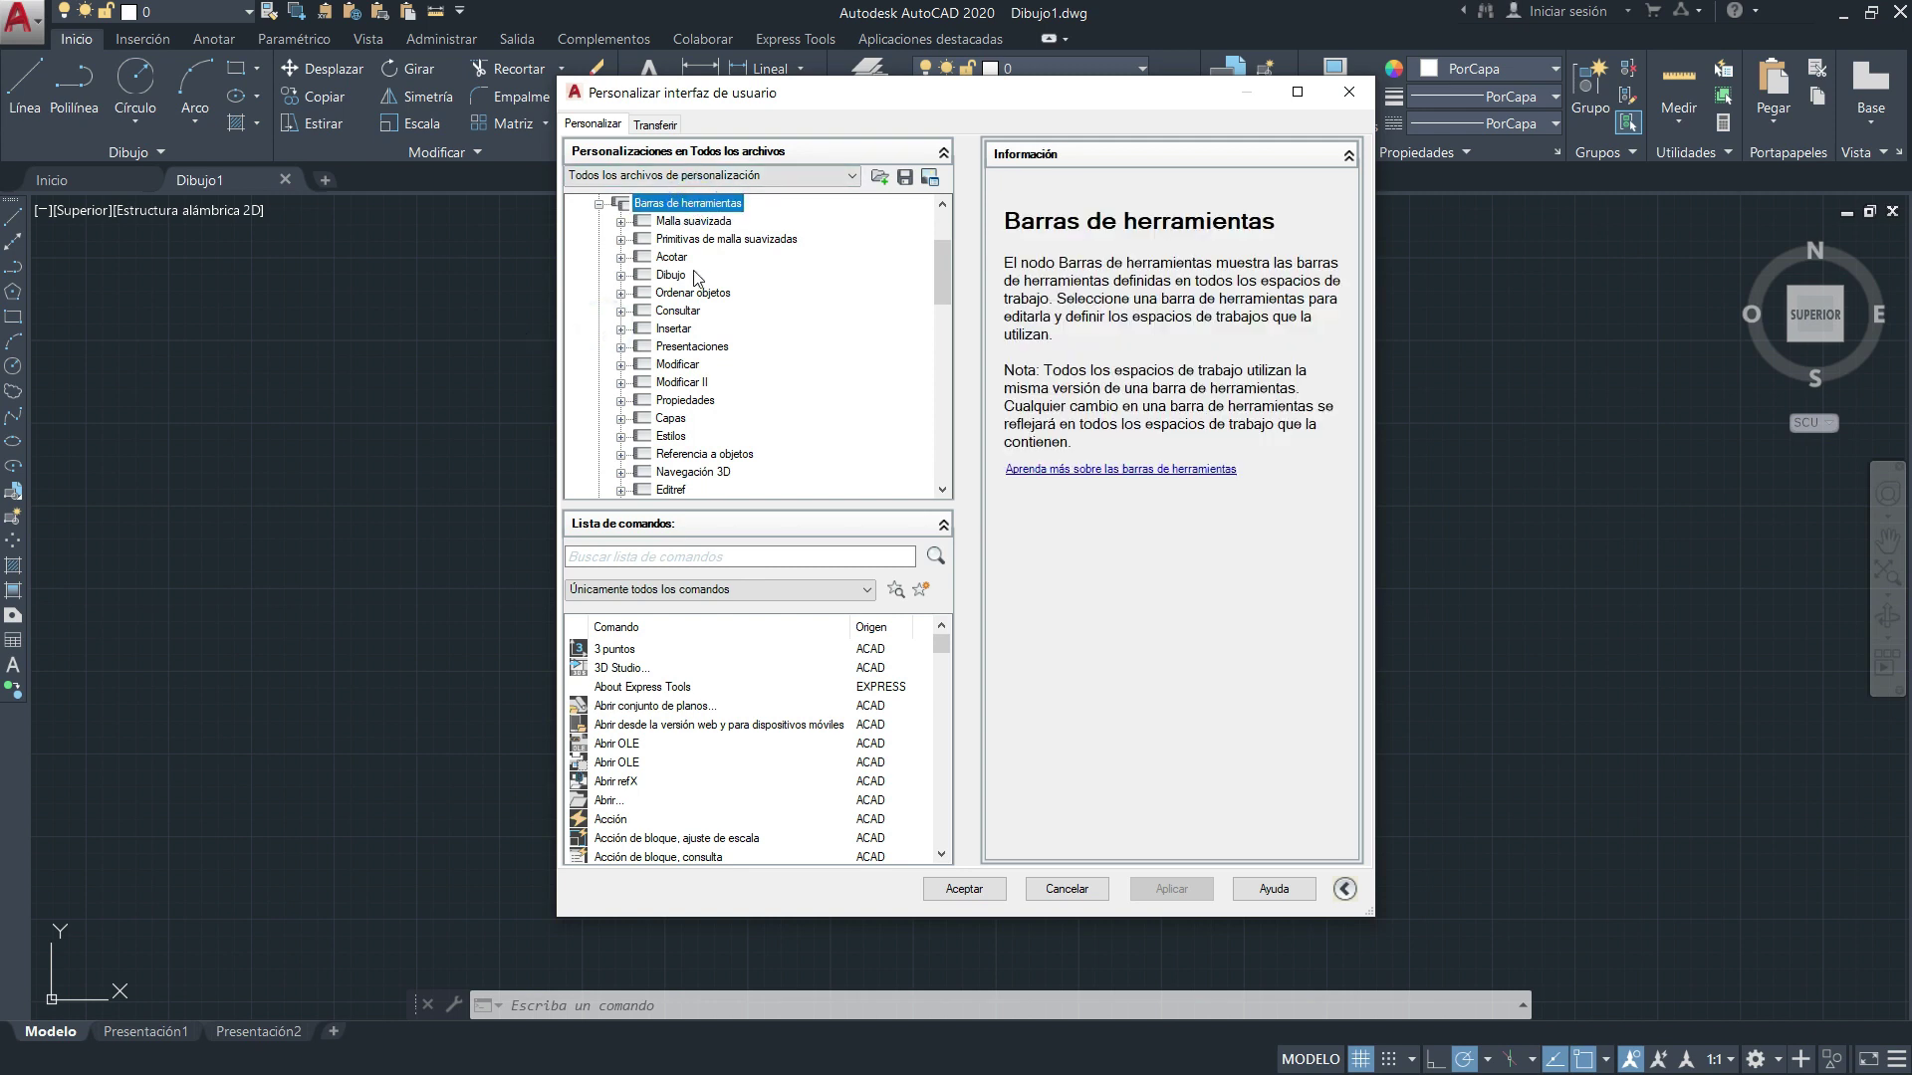
left_click(672, 284)
right_click(674, 280)
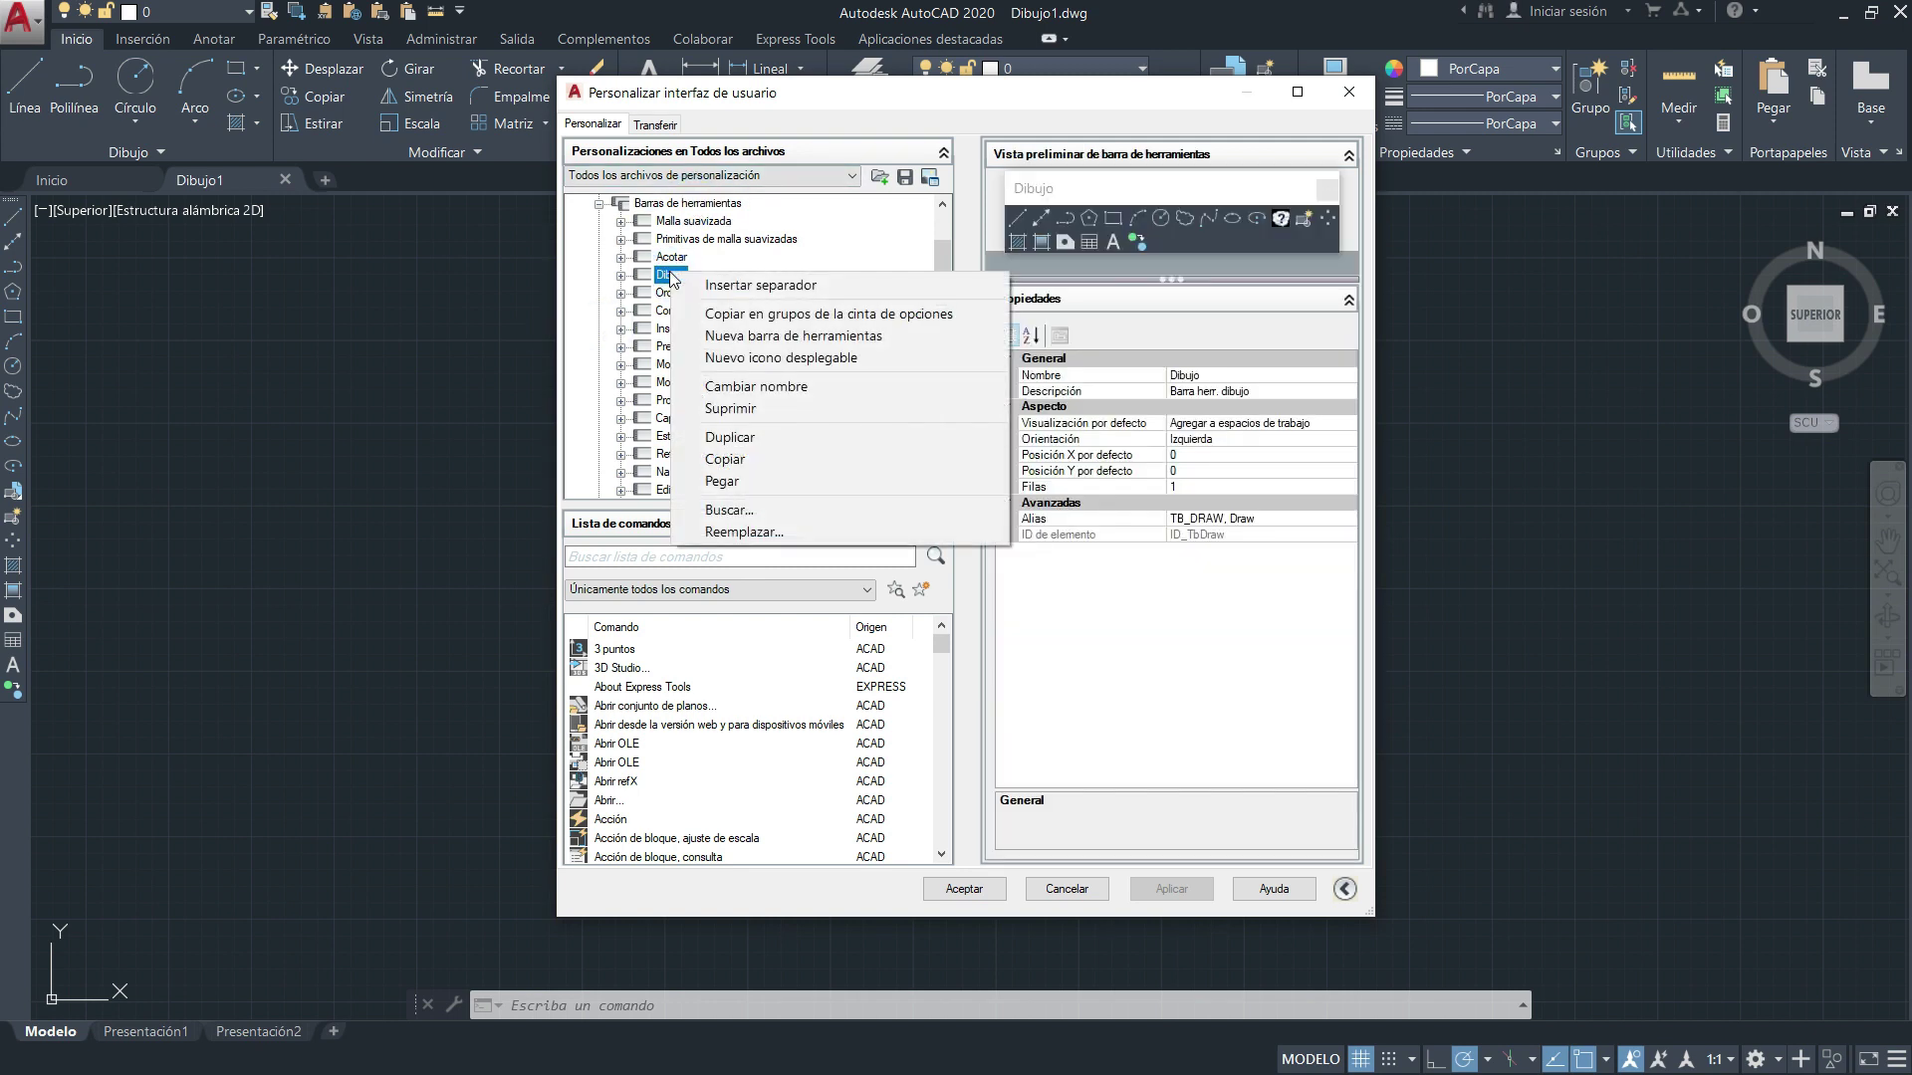
left_click(740, 461)
Create a new toolbar under Barras de herramientas named Prueba.
left_click(696, 207)
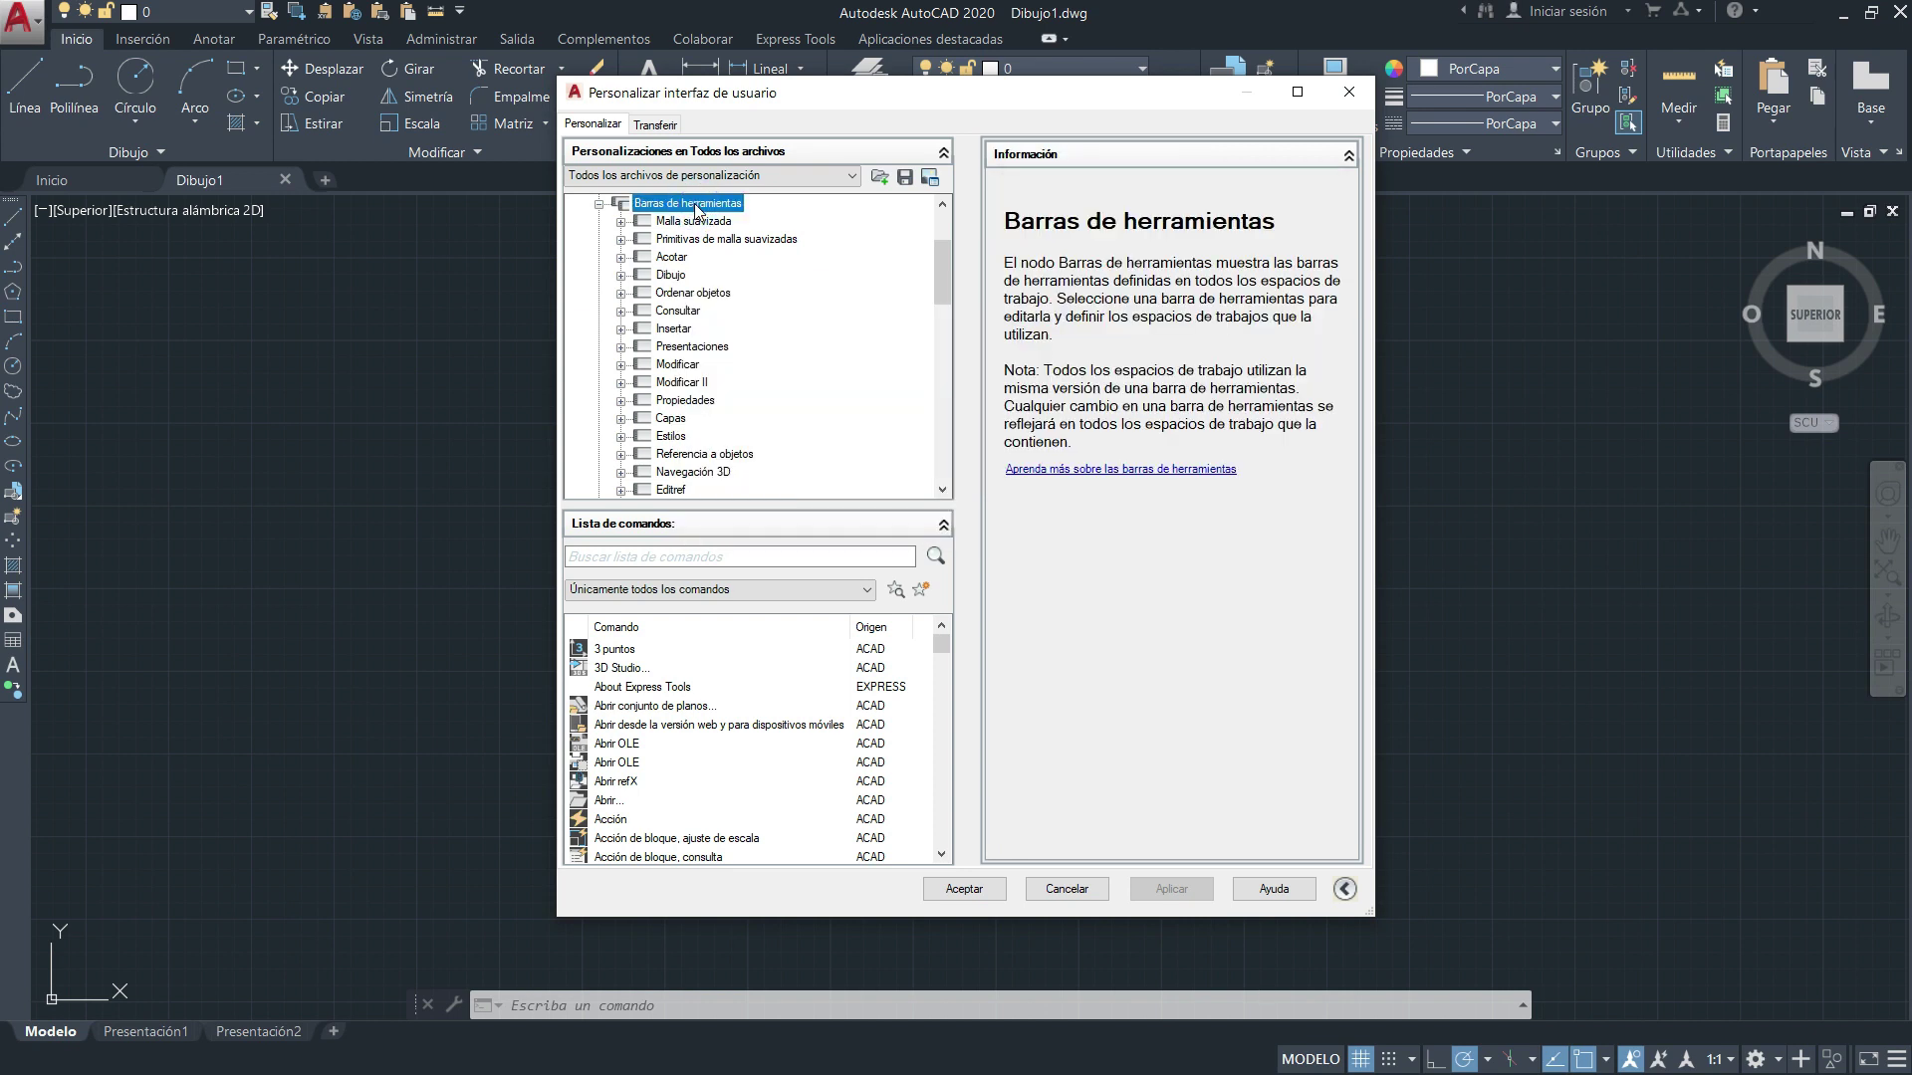
right_click(696, 209)
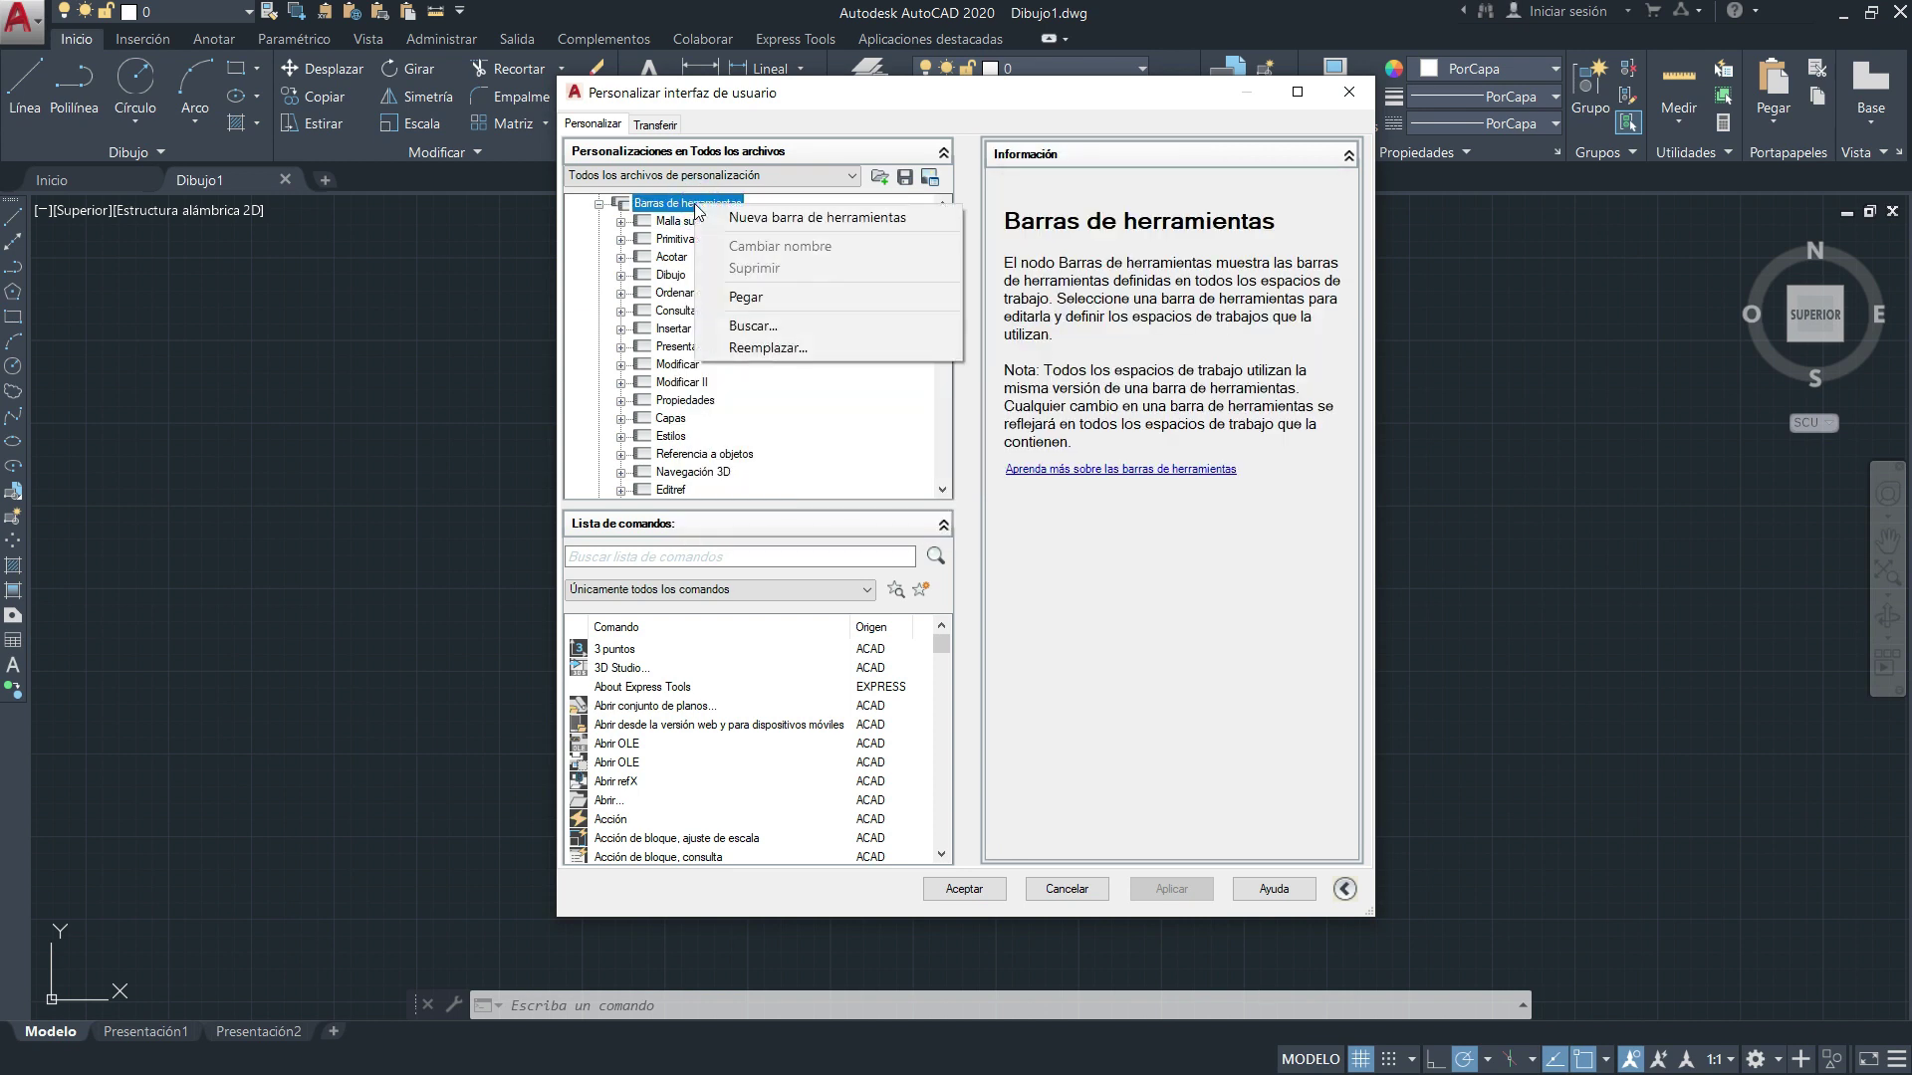
left_click(805, 223)
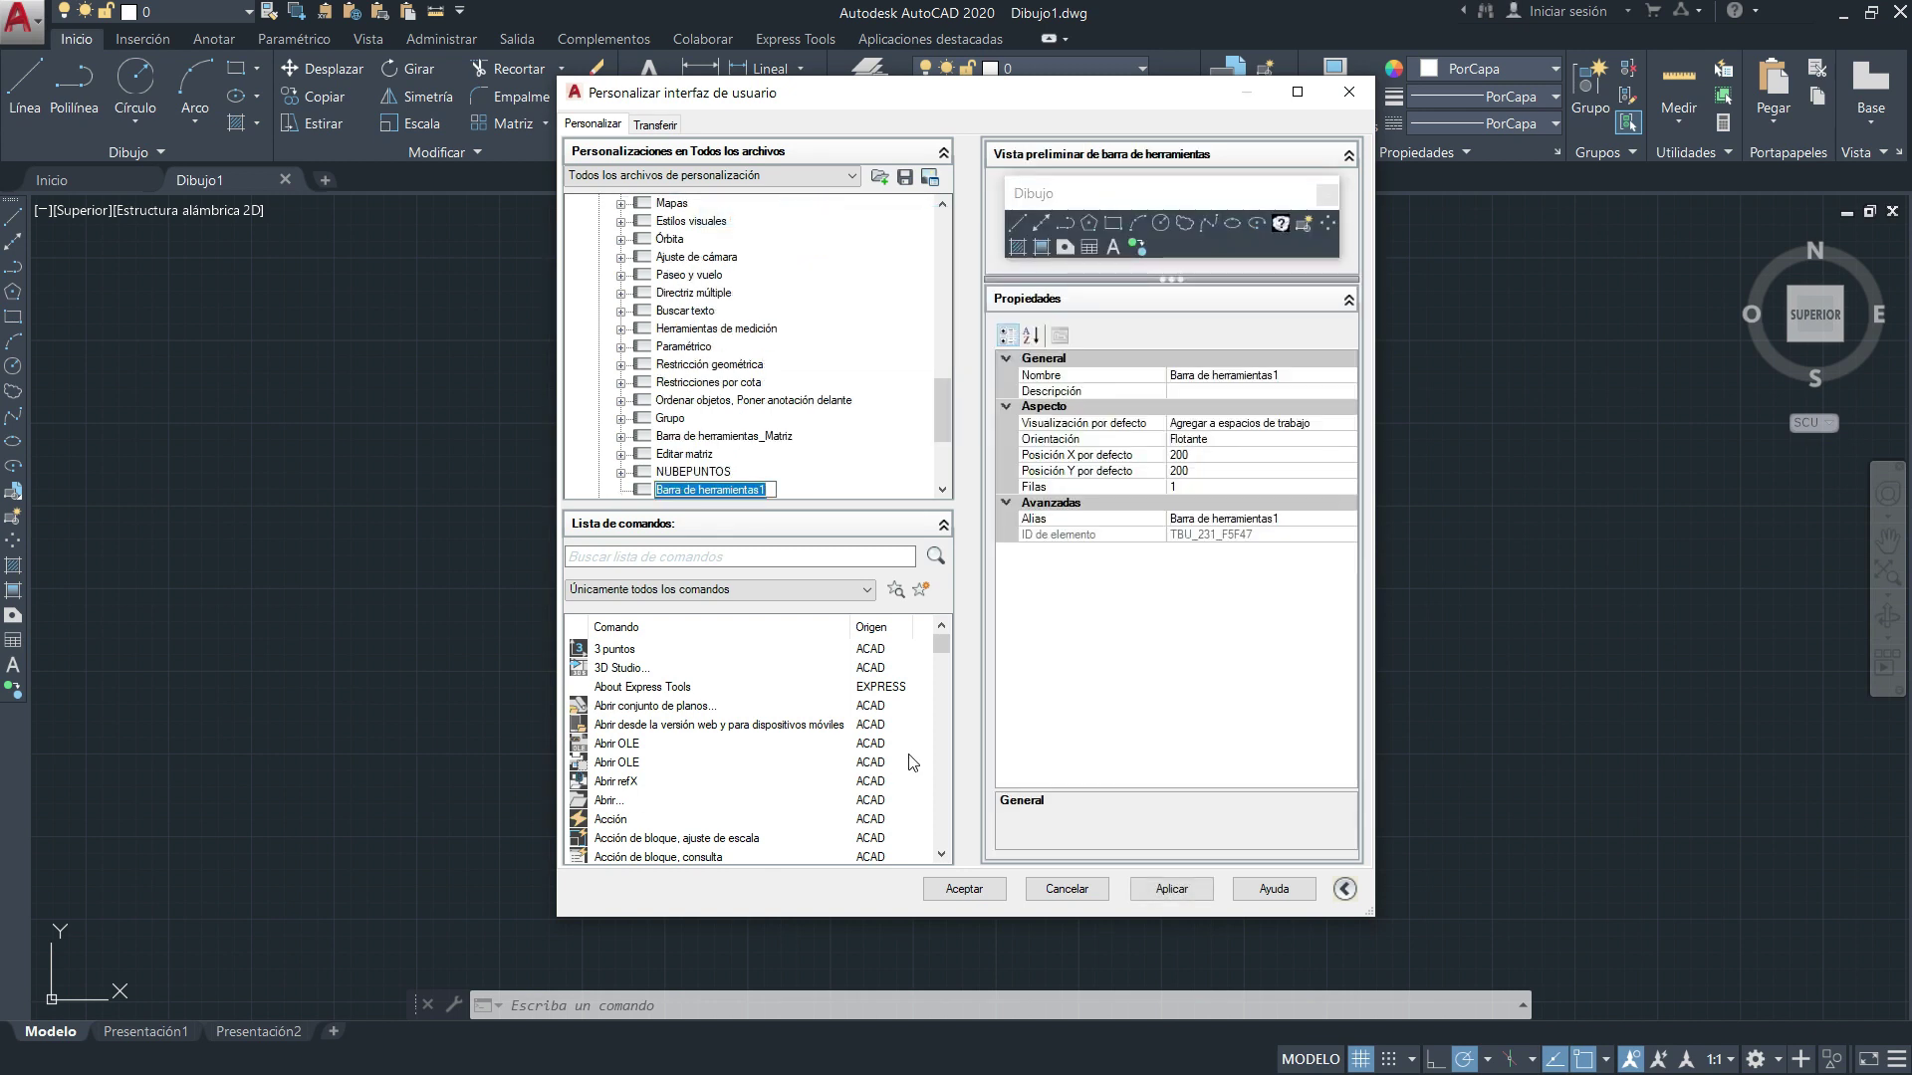
type("Prueba")
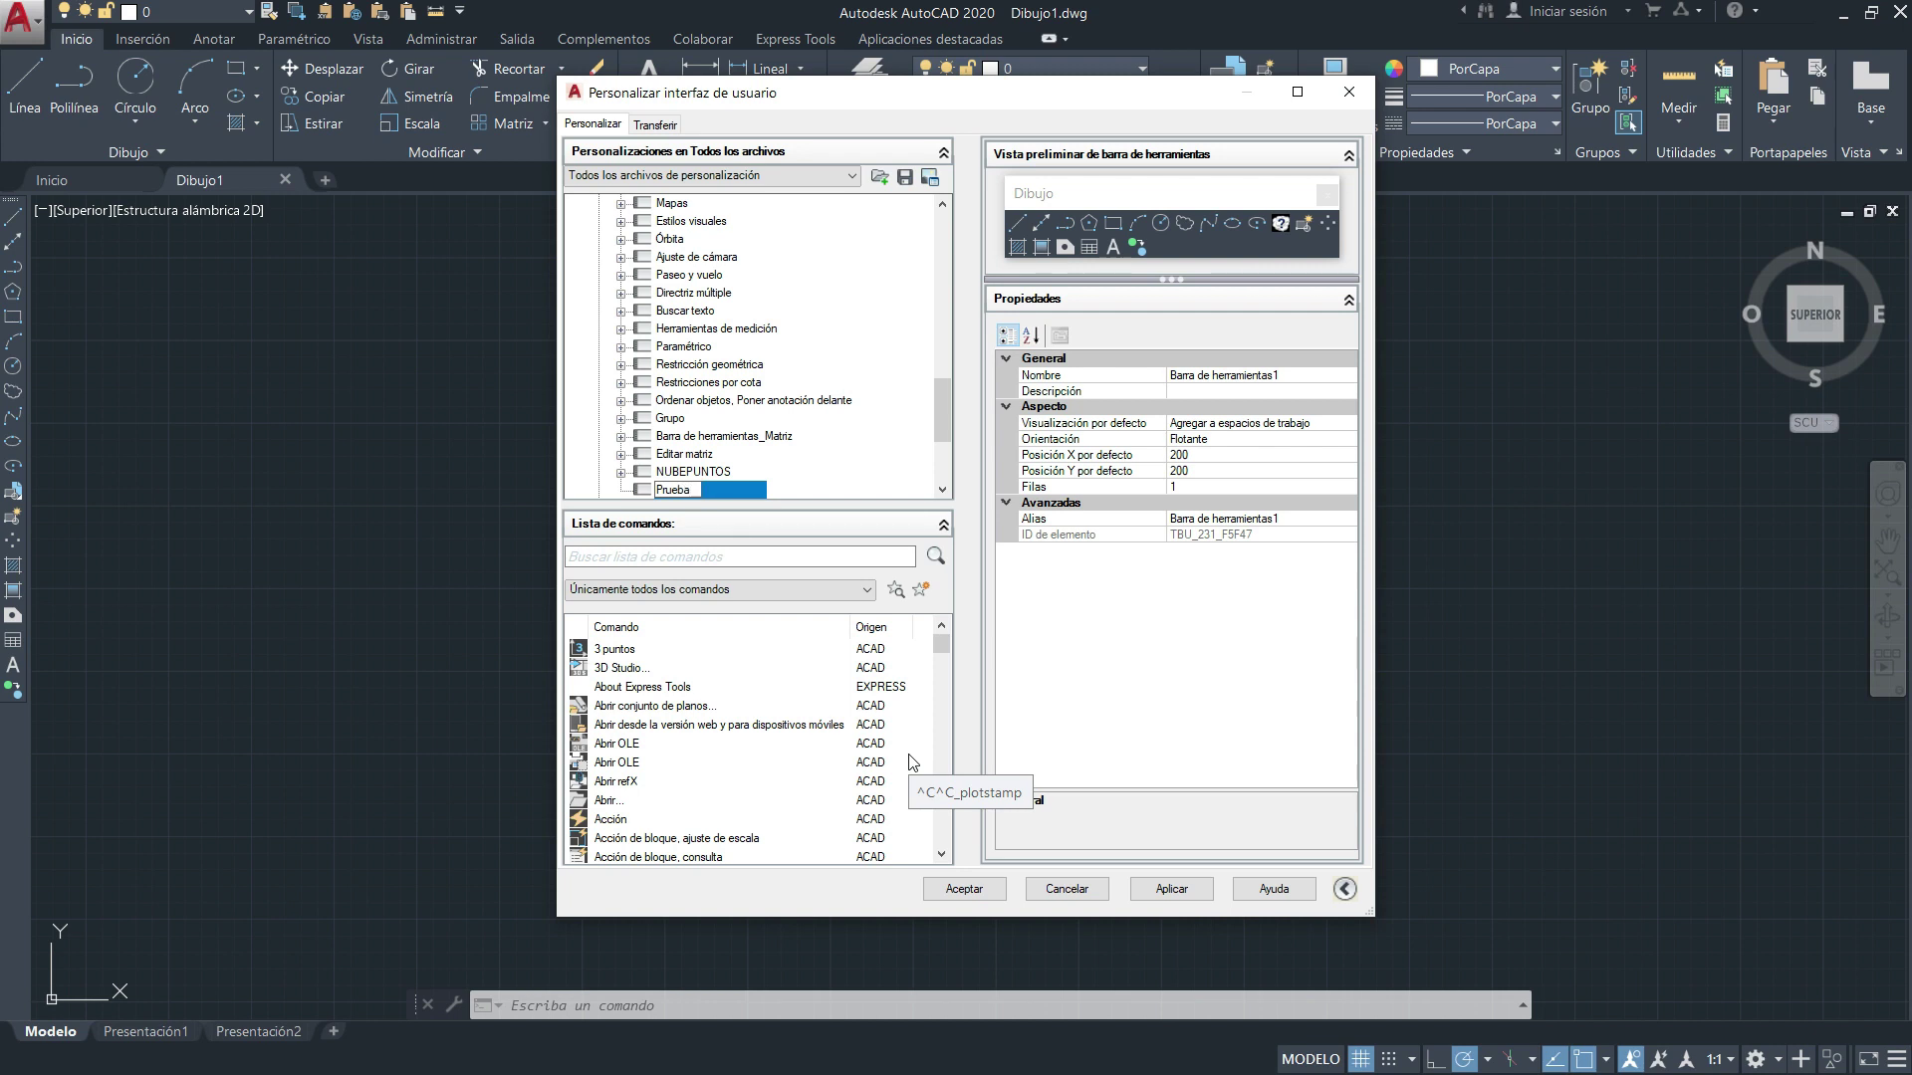
key("Return")
scroll(751, 375, "down", 2)
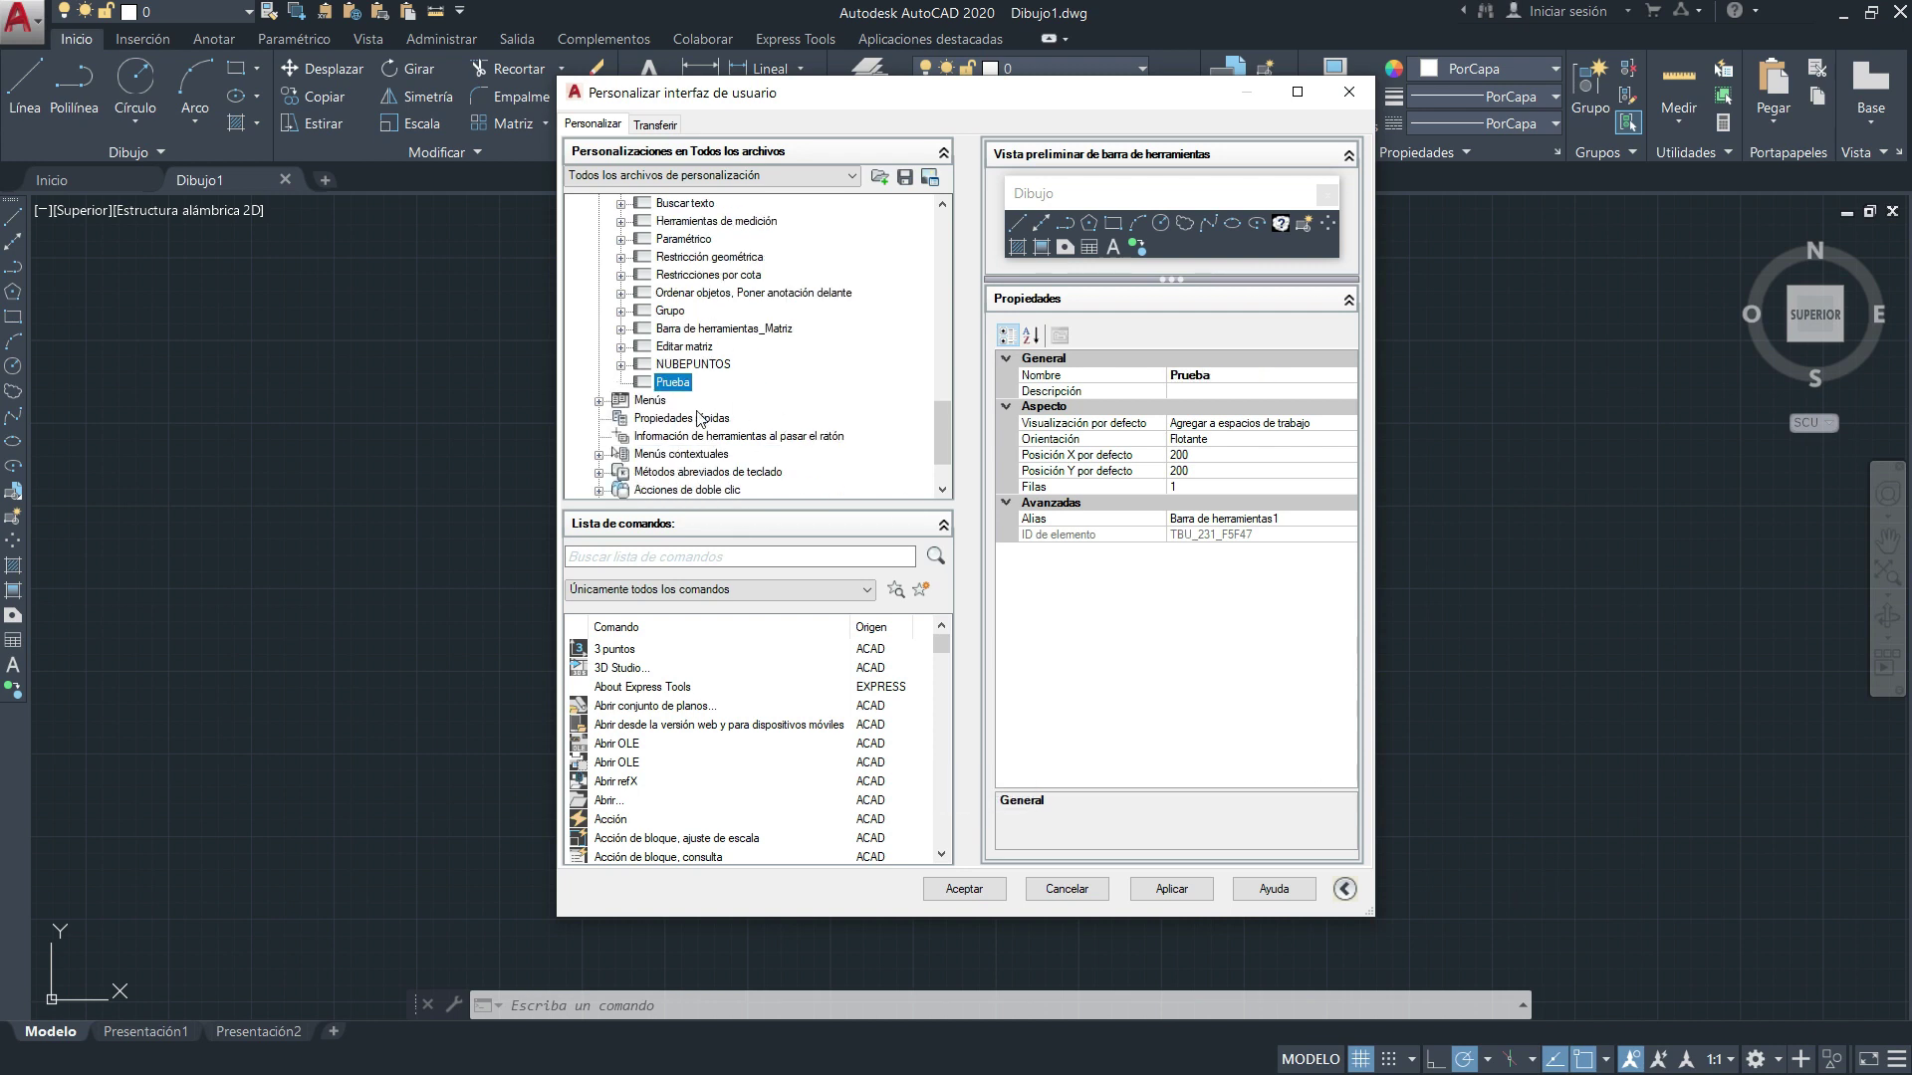
Search the command list for 'línea', drag Línea onto the Prueba toolbar, and apply.
left_click(680, 388)
left_click(687, 364)
left_click(686, 384)
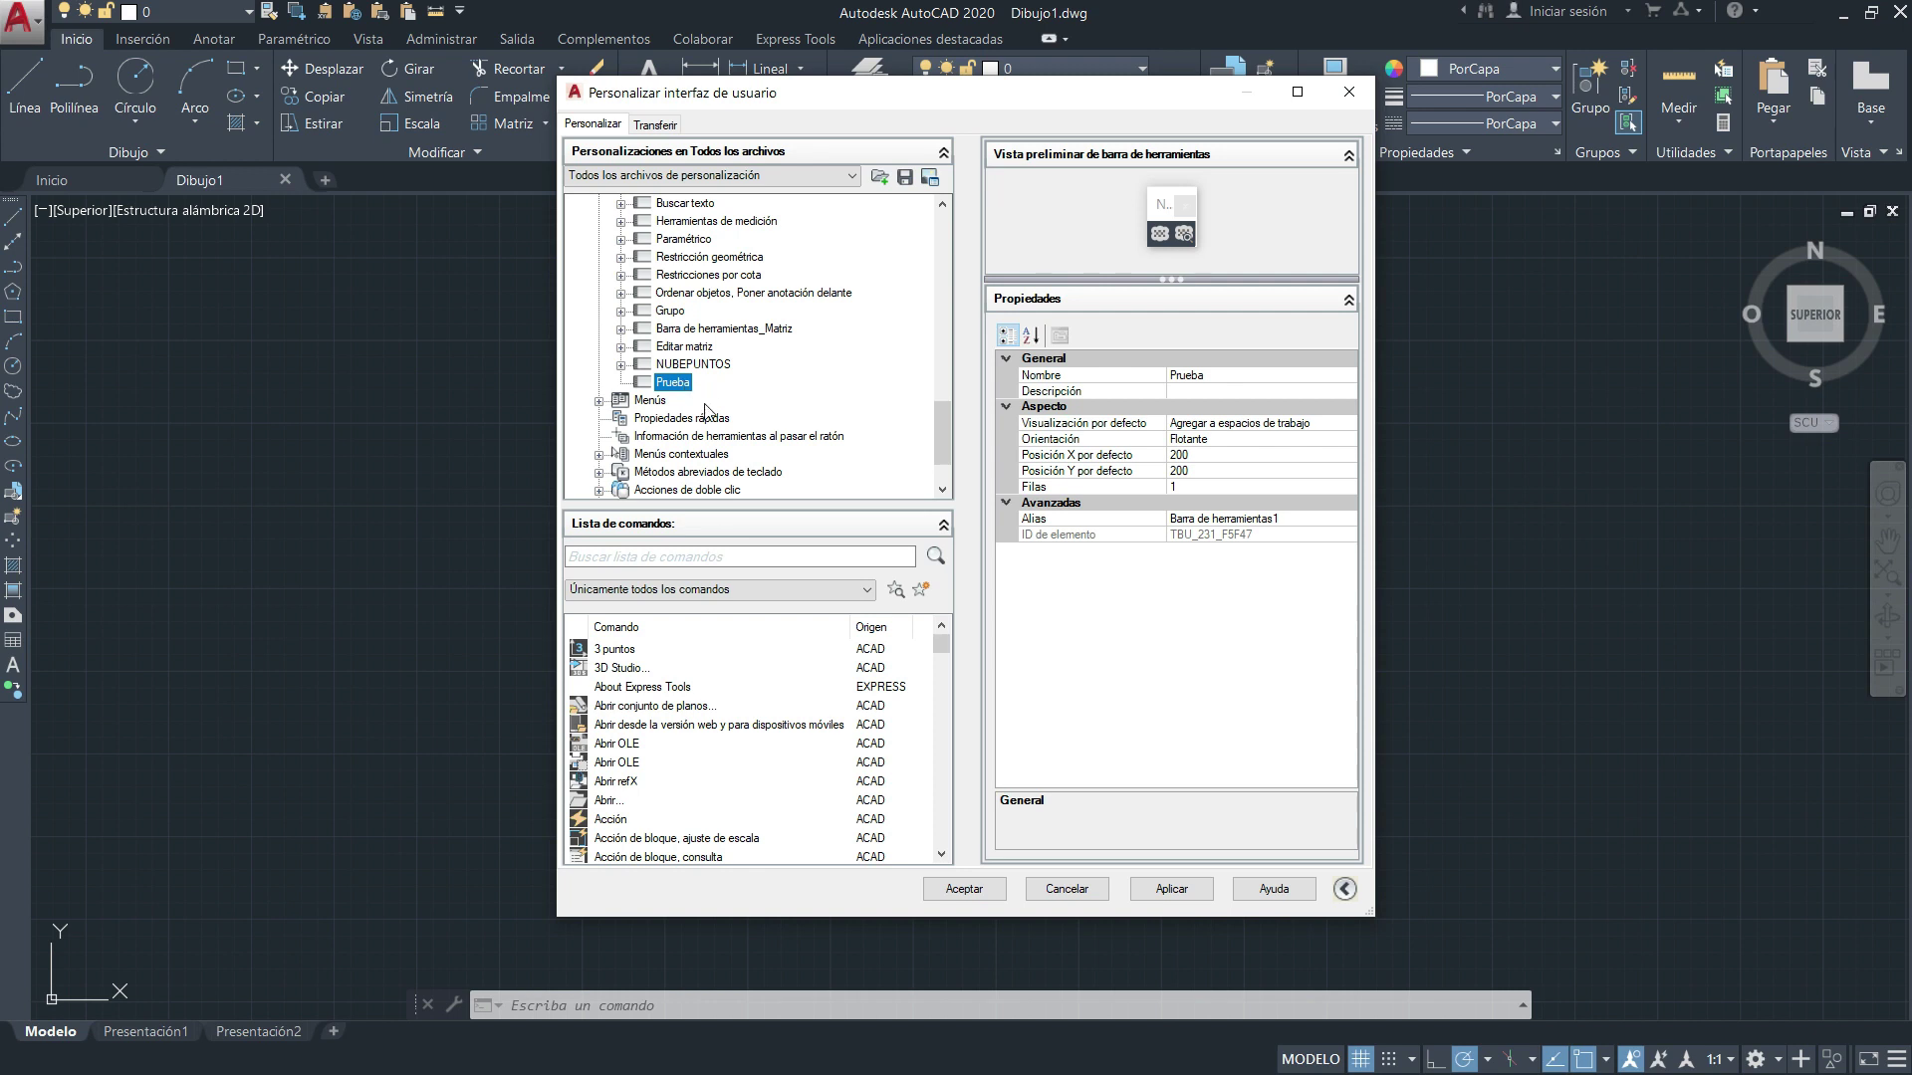
left_click(705, 556)
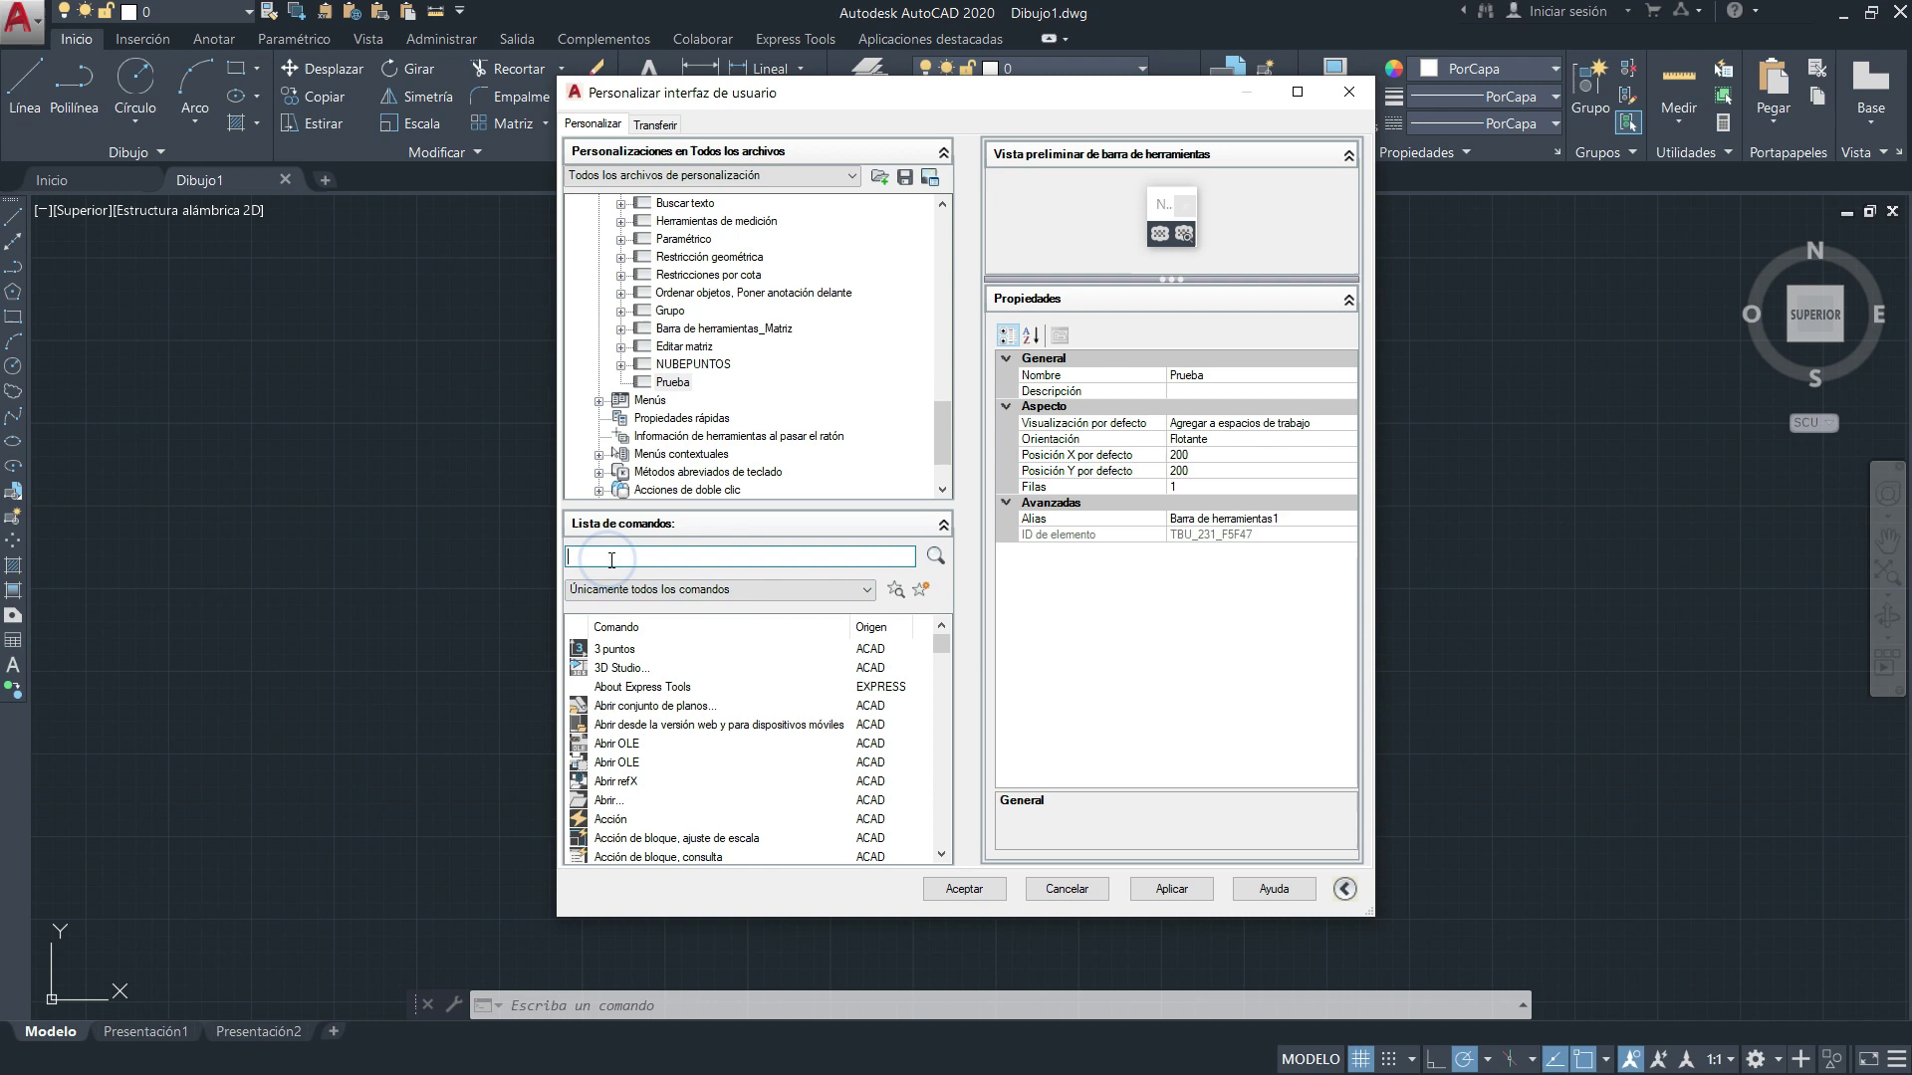
type("línea")
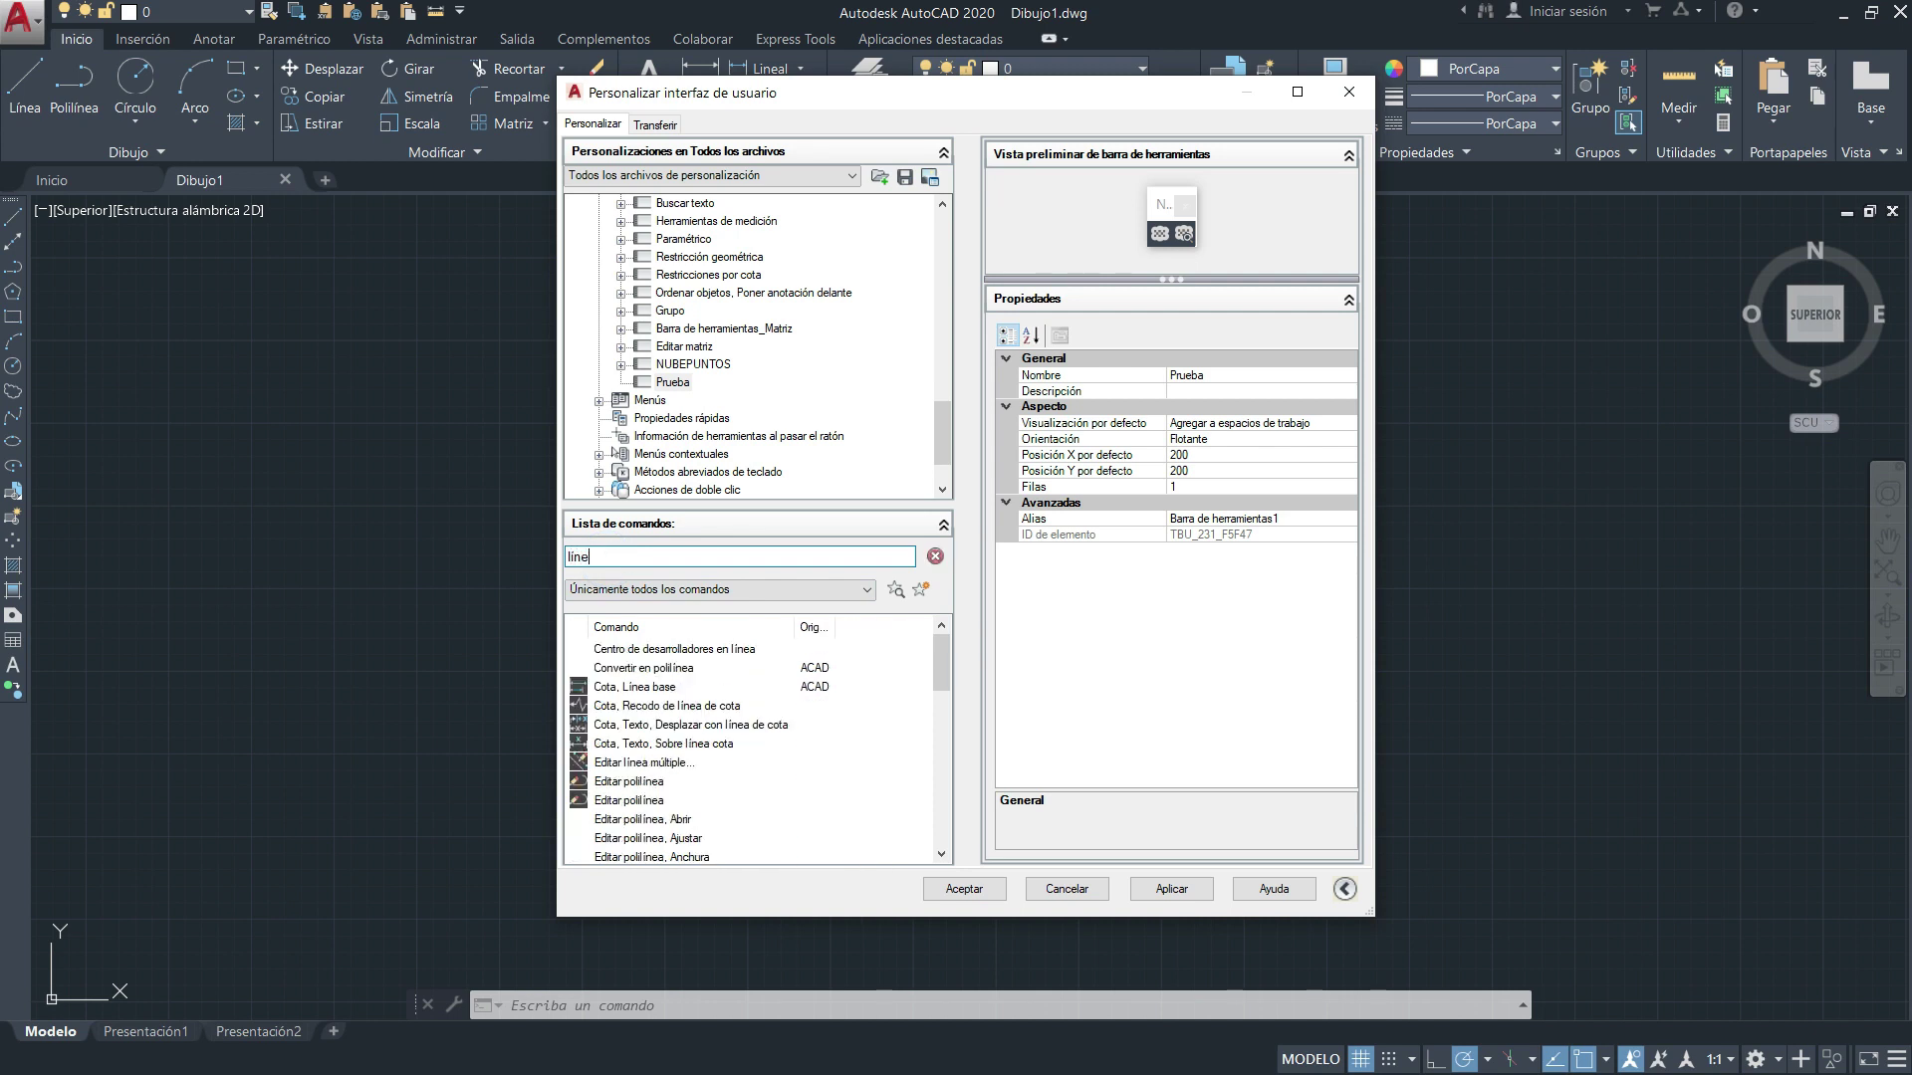
scroll(658, 712, "down", 6)
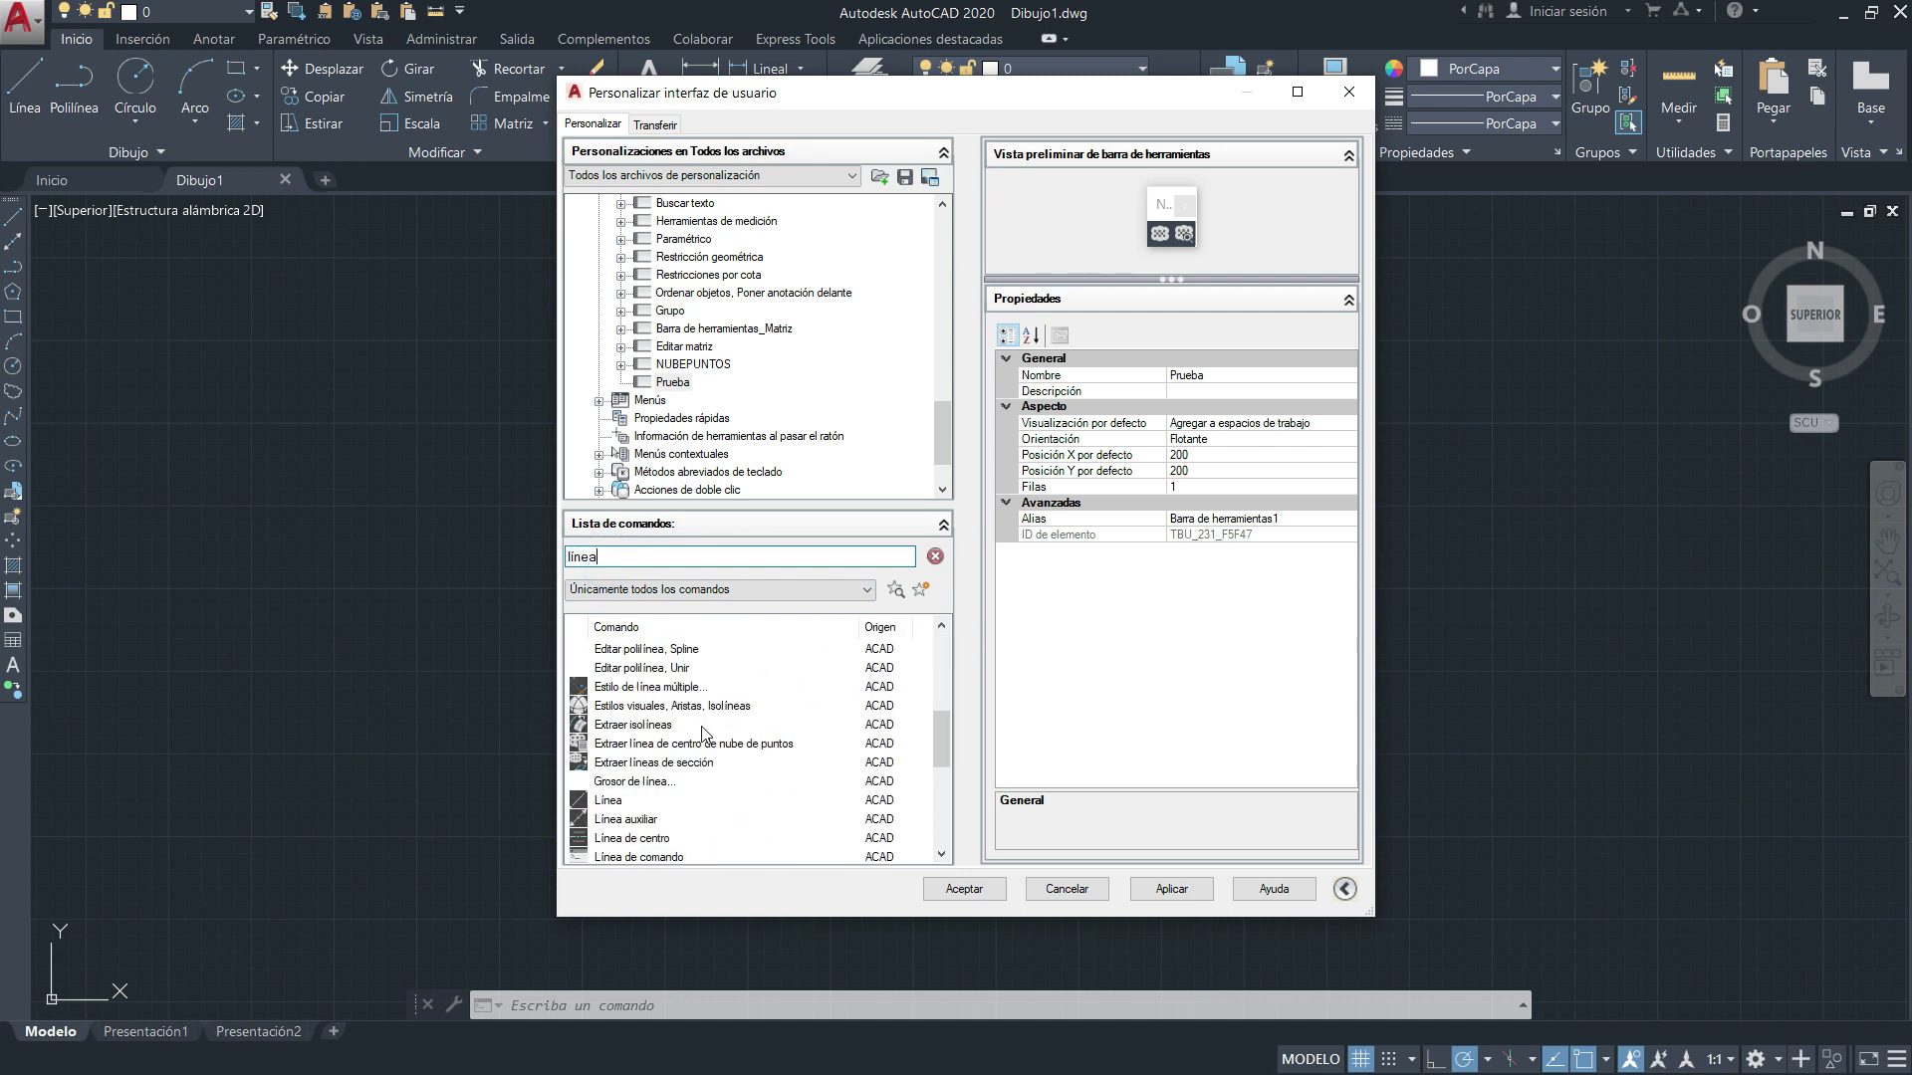
left_click(609, 802)
left_click_drag(603, 802, 685, 315)
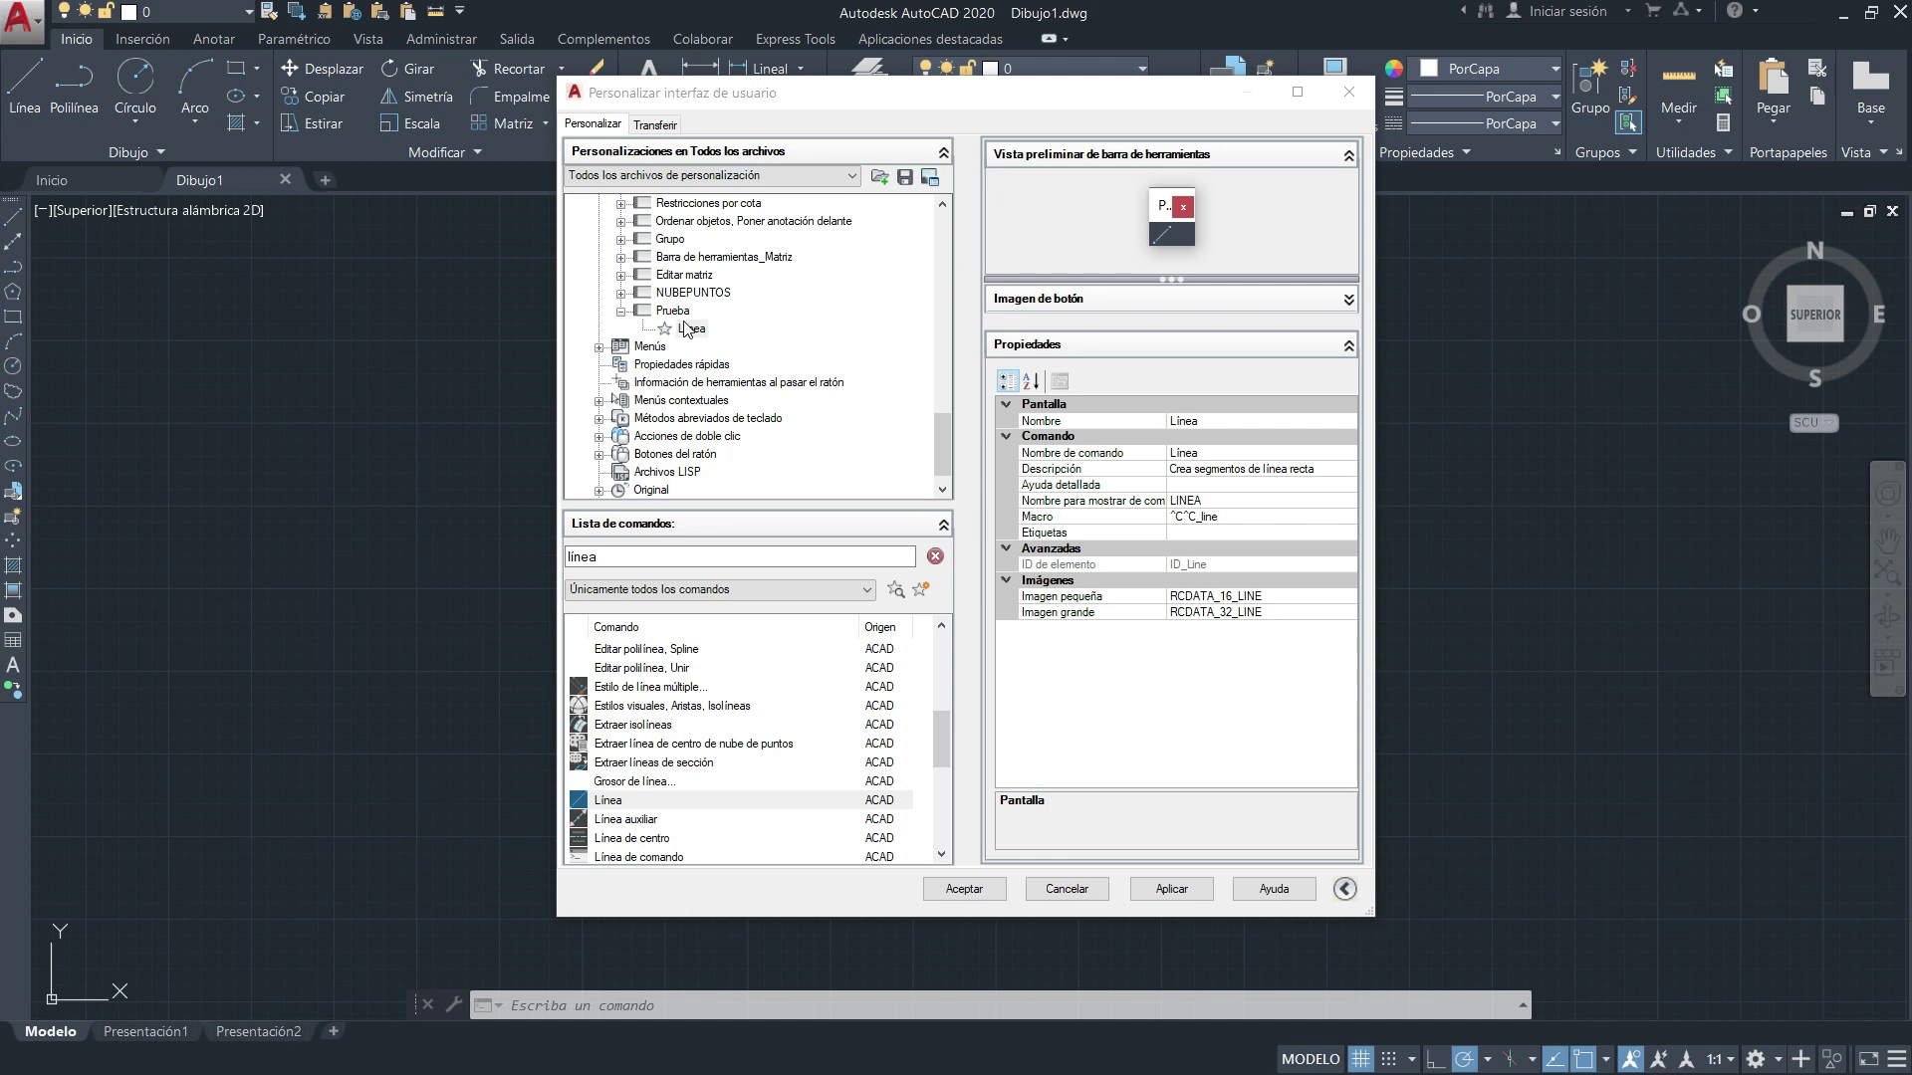
left_click(1198, 900)
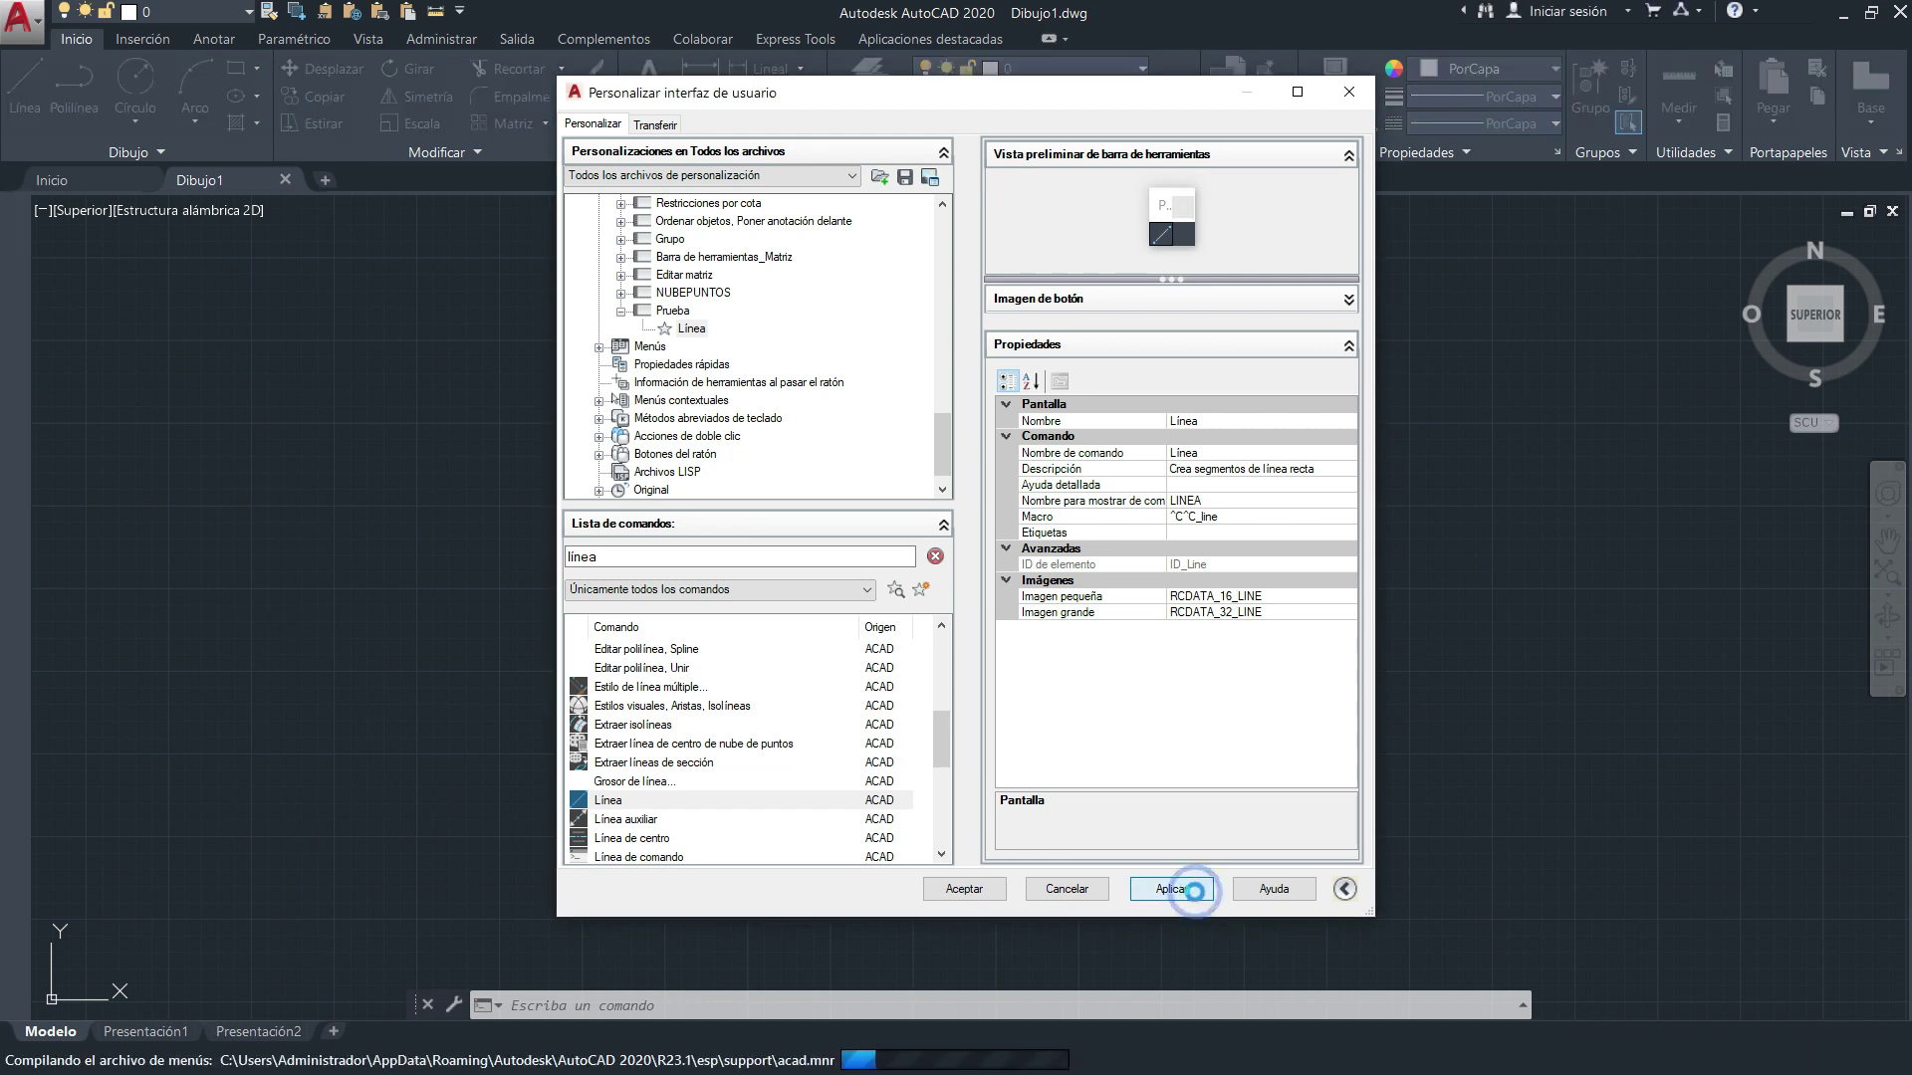
Close the CUI editor and dock the floating Prueba toolbar on the left edge.
left_click(966, 894)
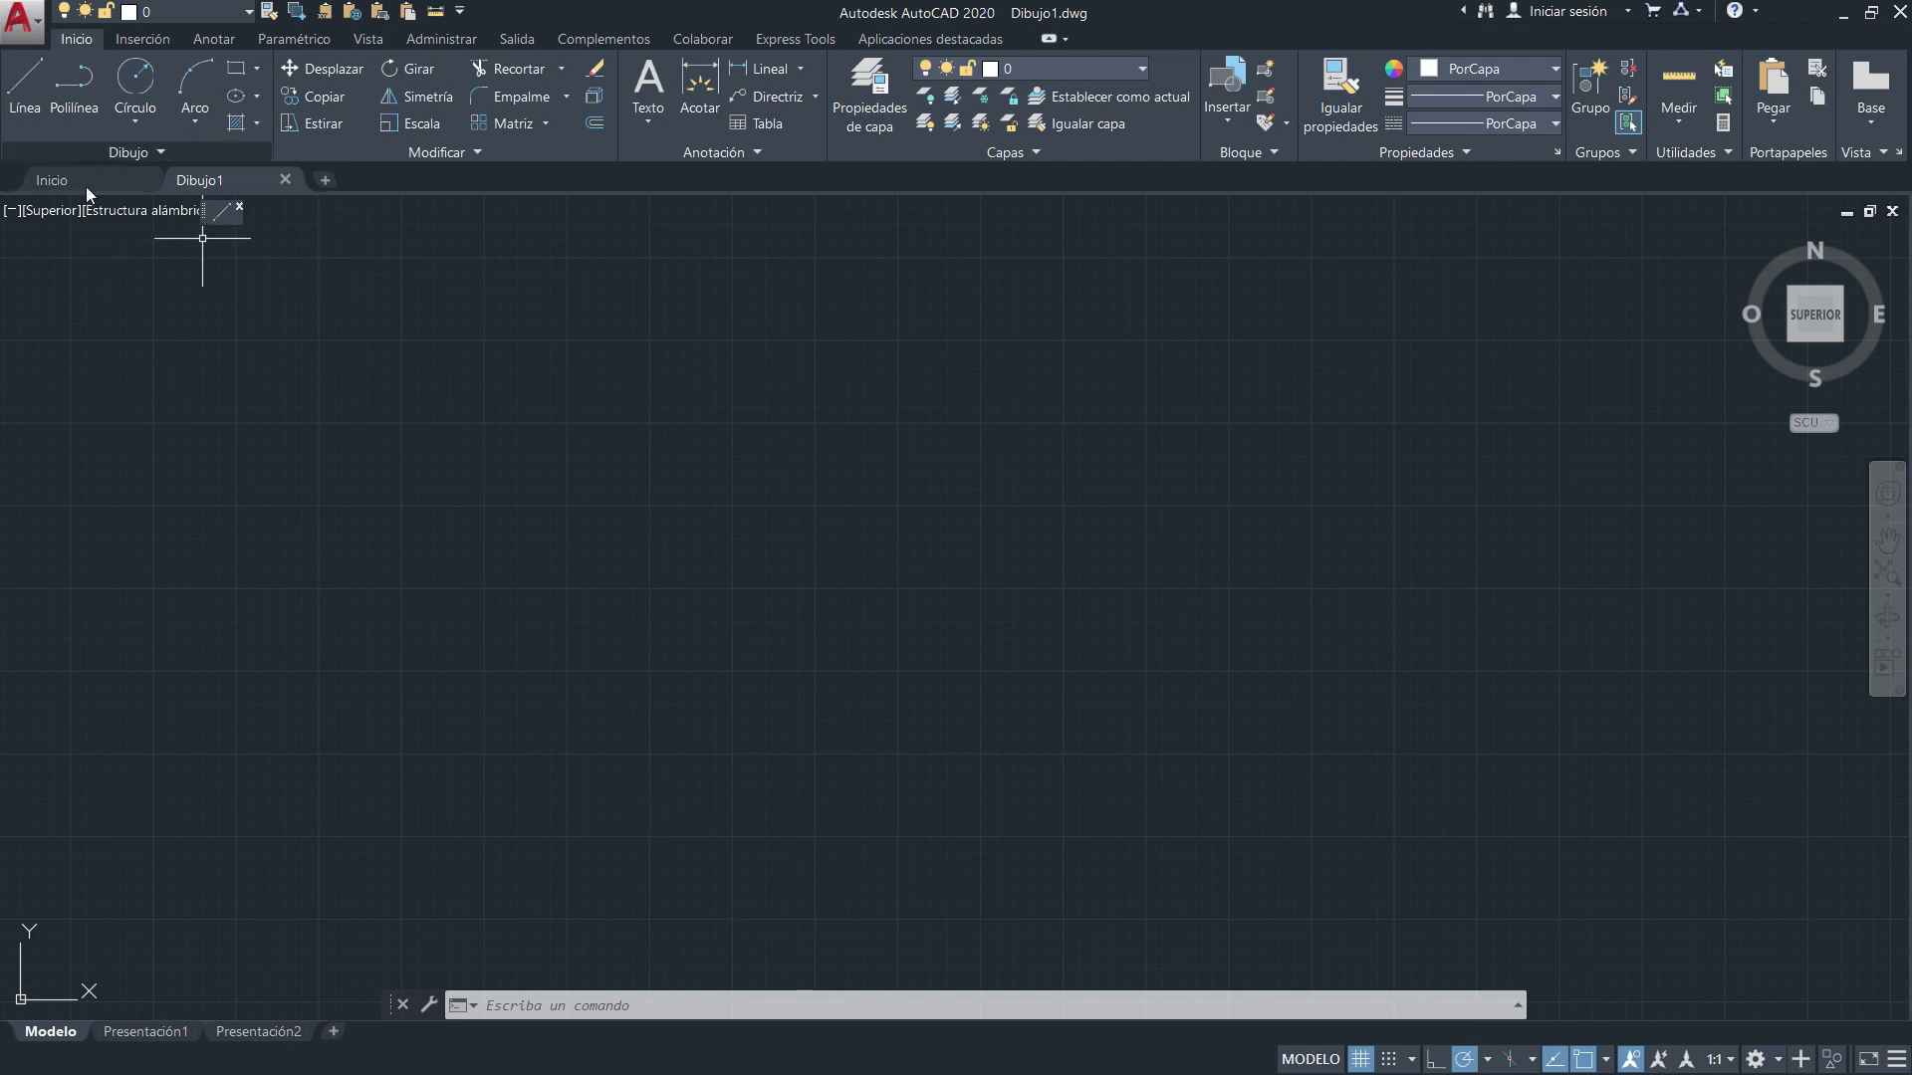
mouse_move(207, 219)
left_mouse_down()
mouse_move(2, 276)
mouse_move(20, 264)
left_mouse_up()
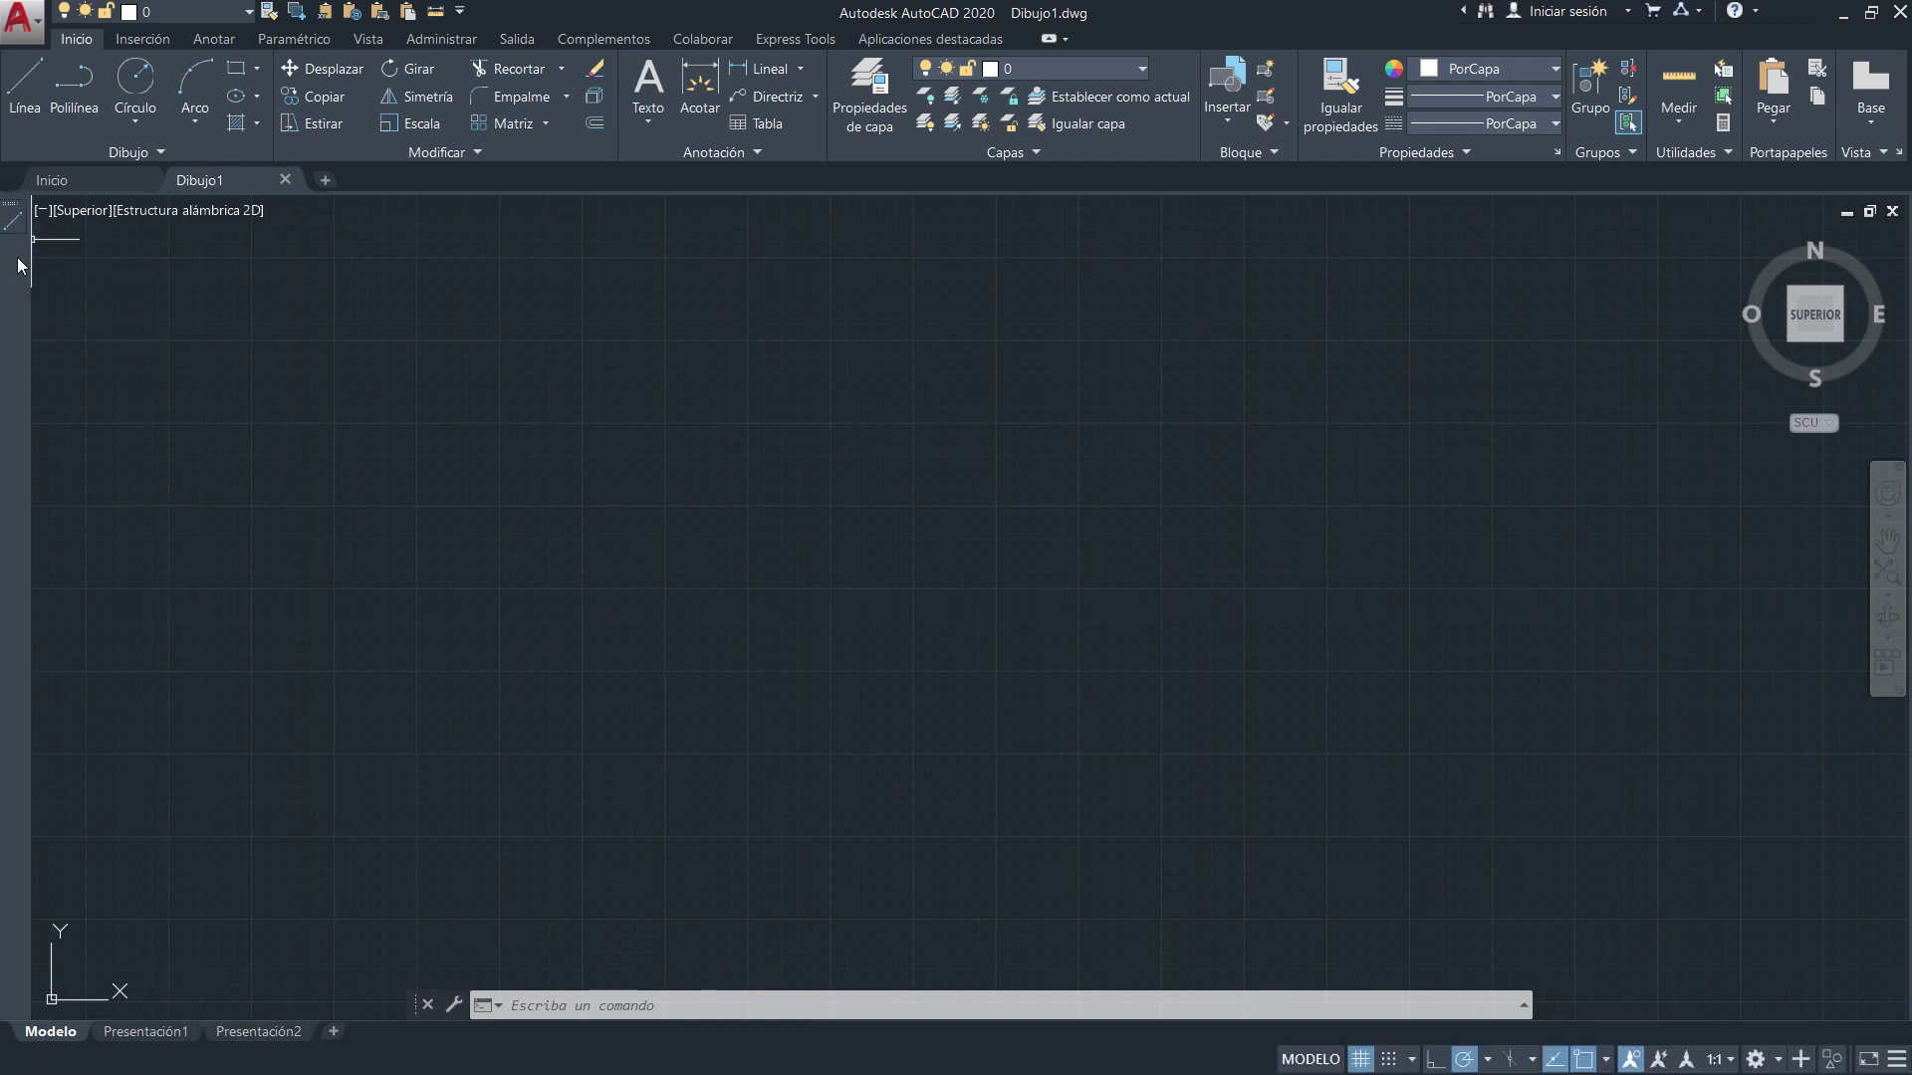
right_click(5, 228)
key("Escape")
key("Escape")
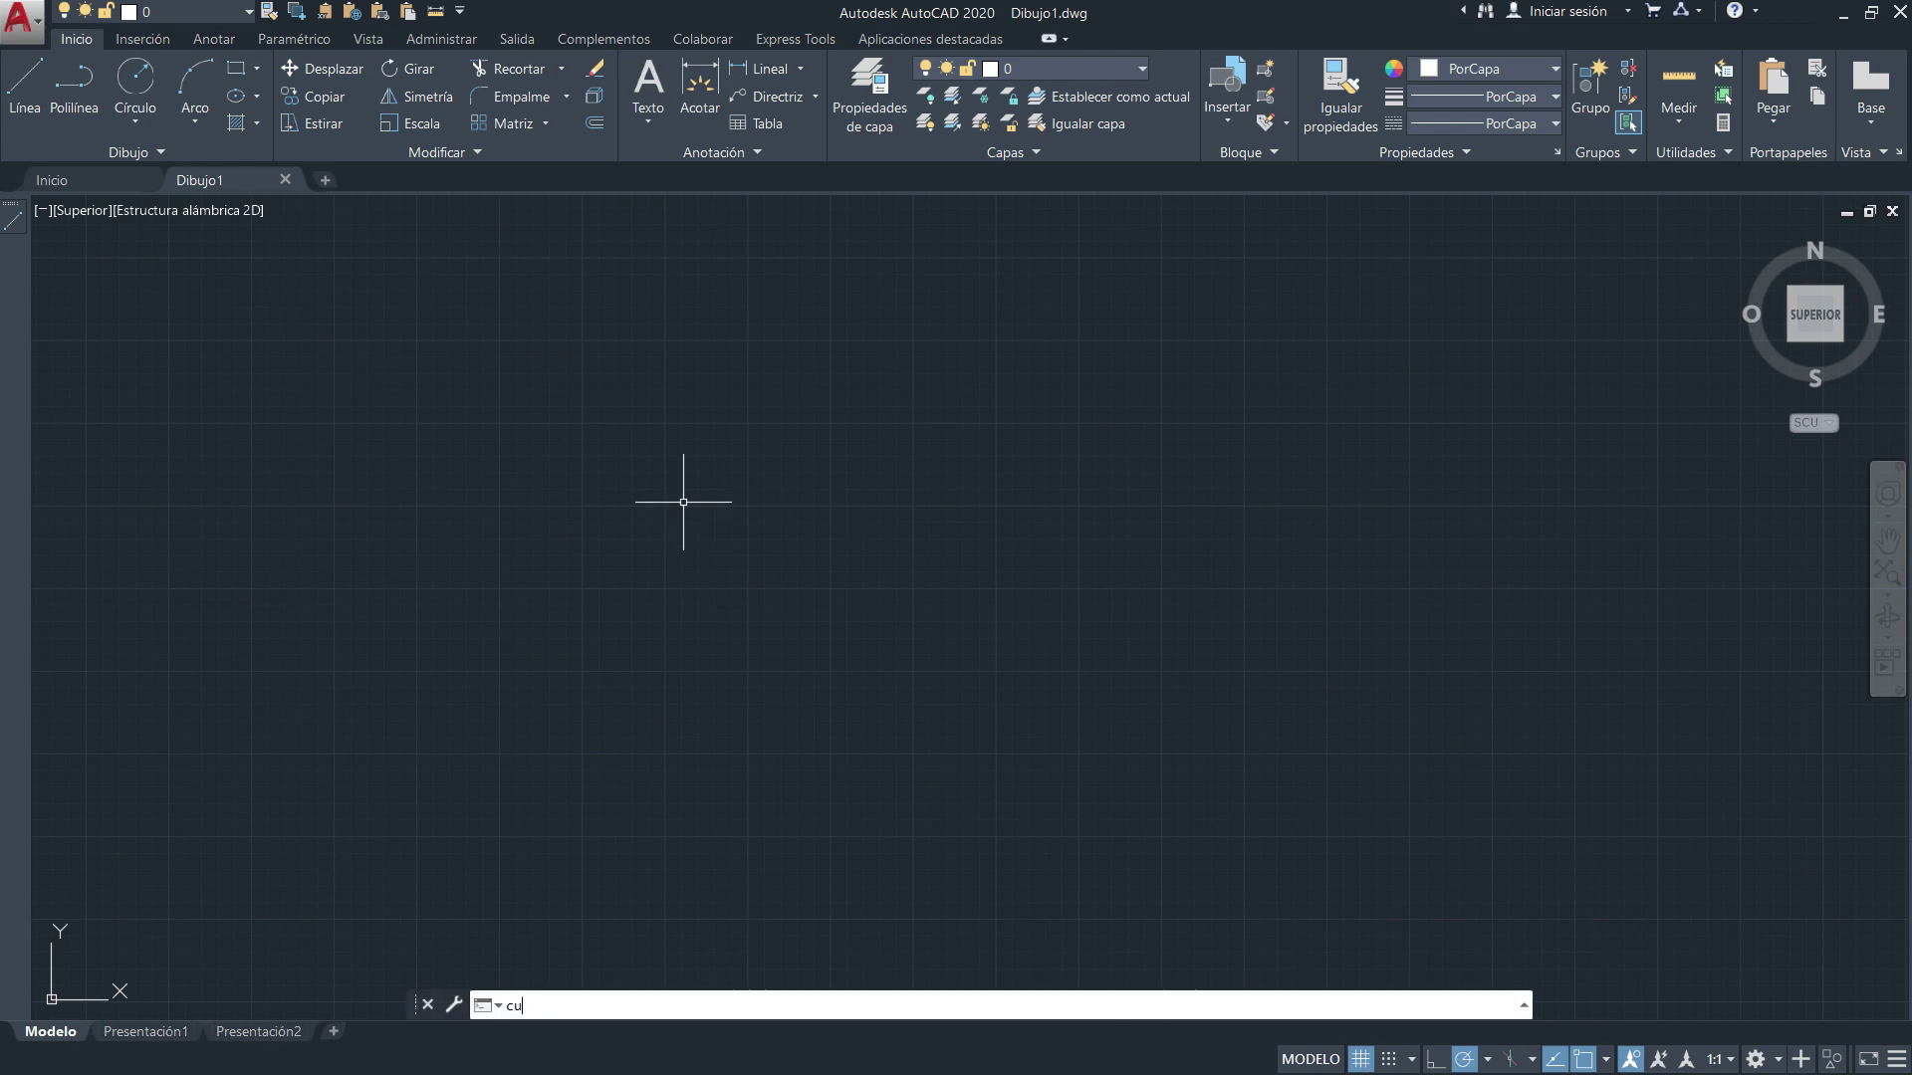
Reopen CUI and expand the Dibujo toolbar's command list.
type("cui")
key("Return")
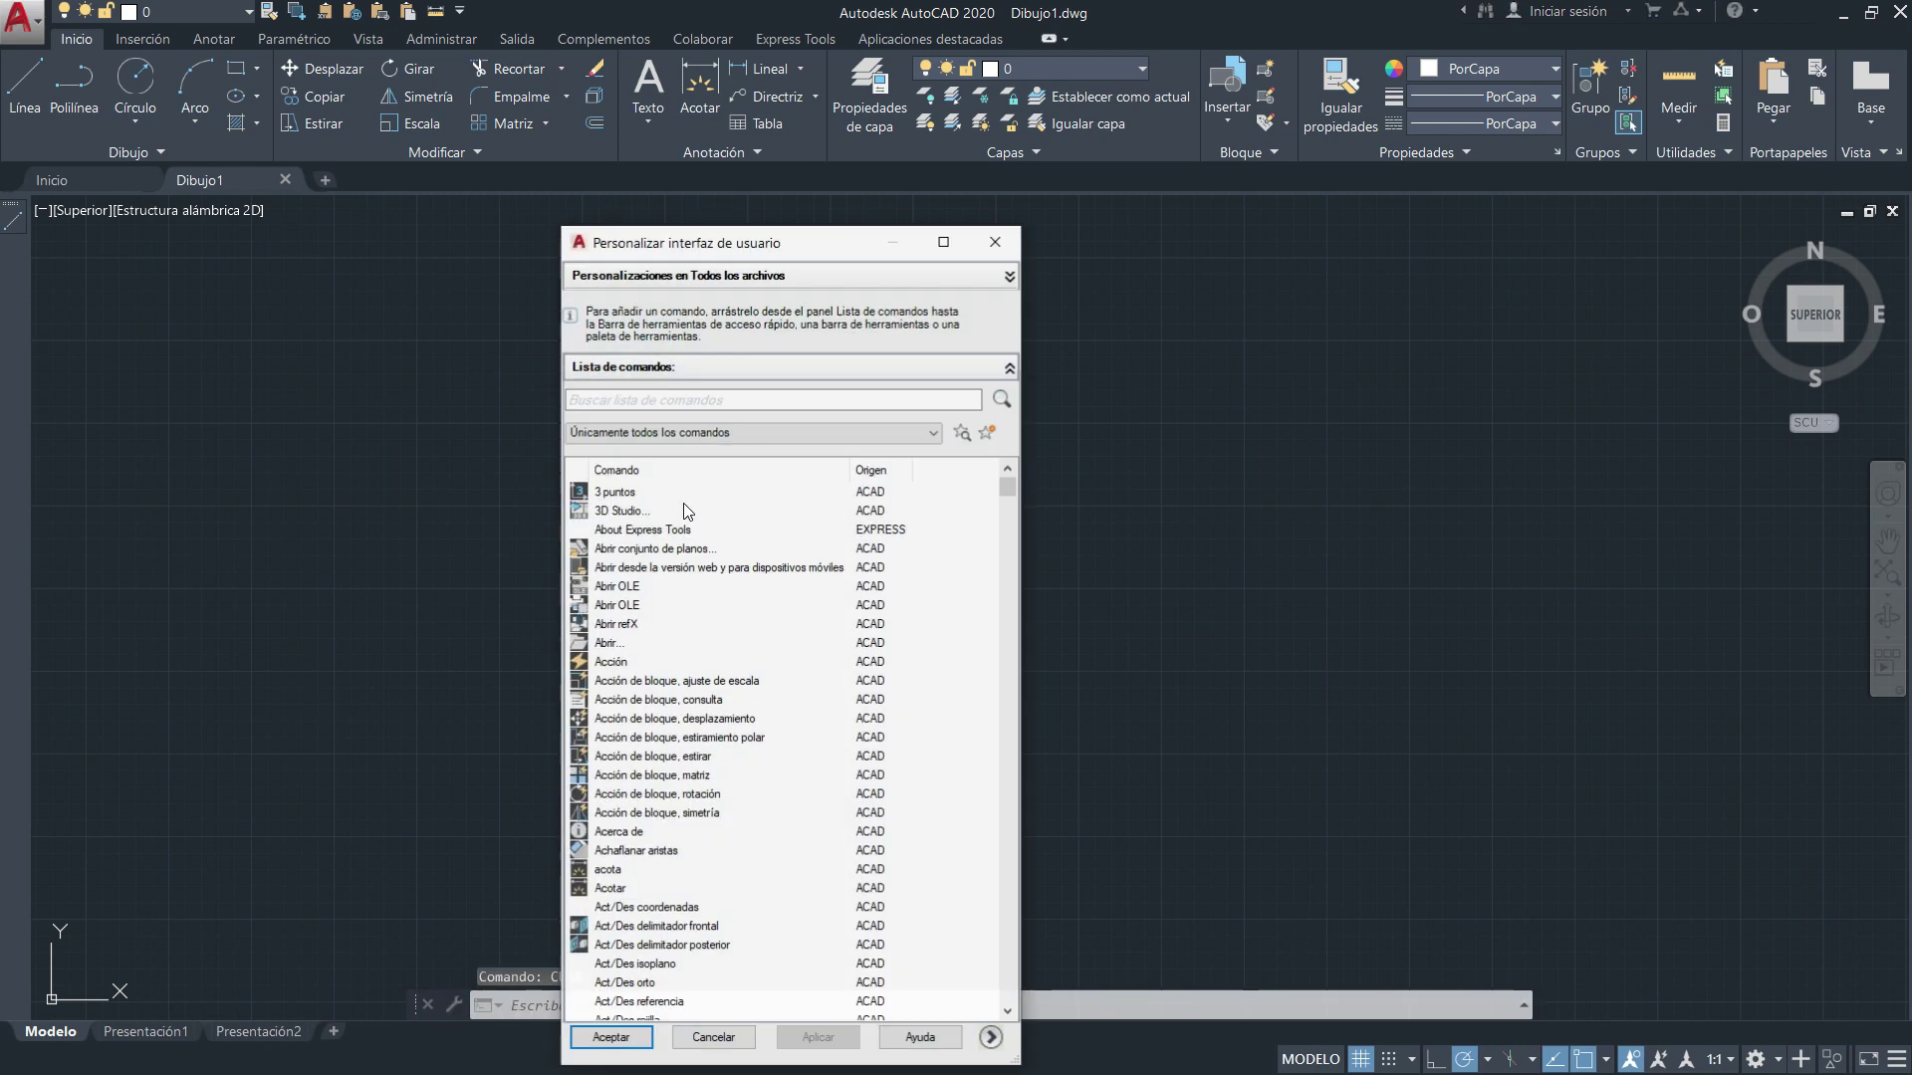
mouse_move(824, 244)
left_mouse_down()
mouse_move(822, 87)
mouse_move(839, 72)
left_mouse_up()
left_click(1007, 867)
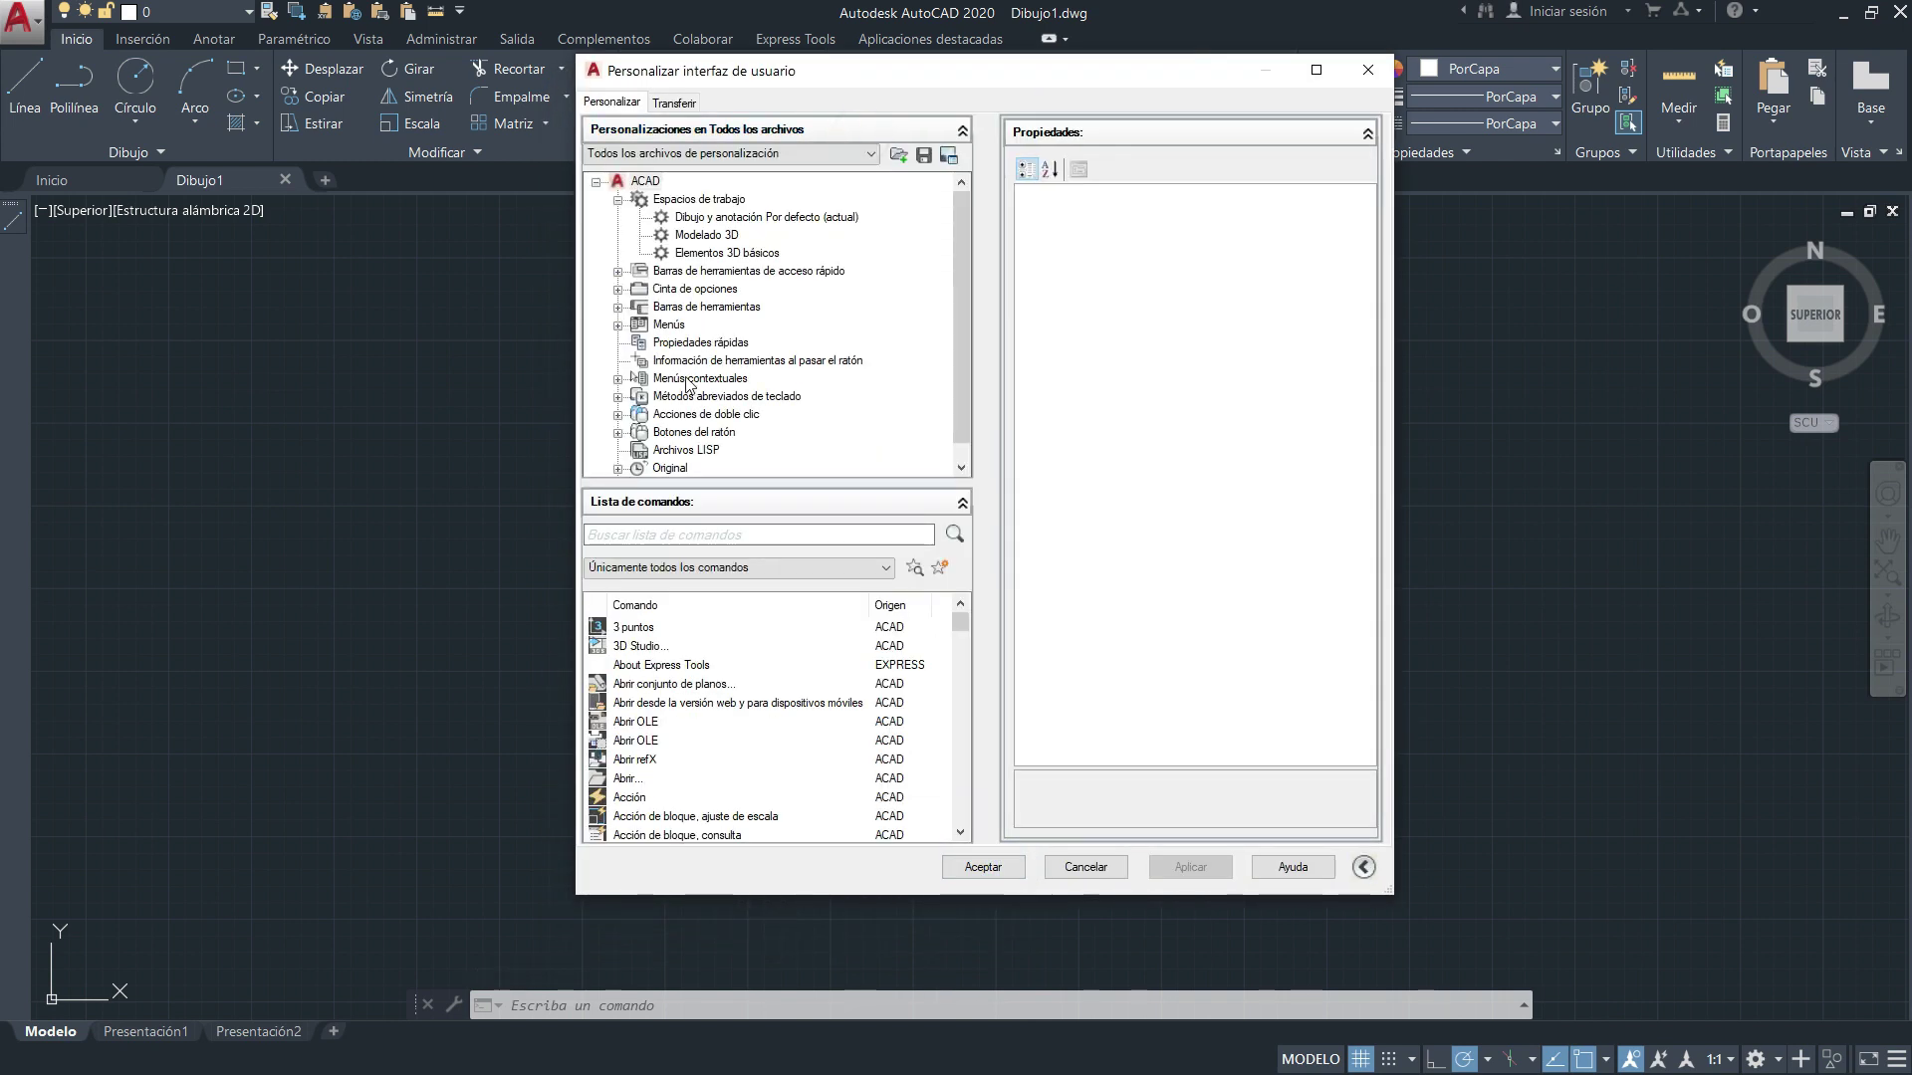
left_click(620, 307)
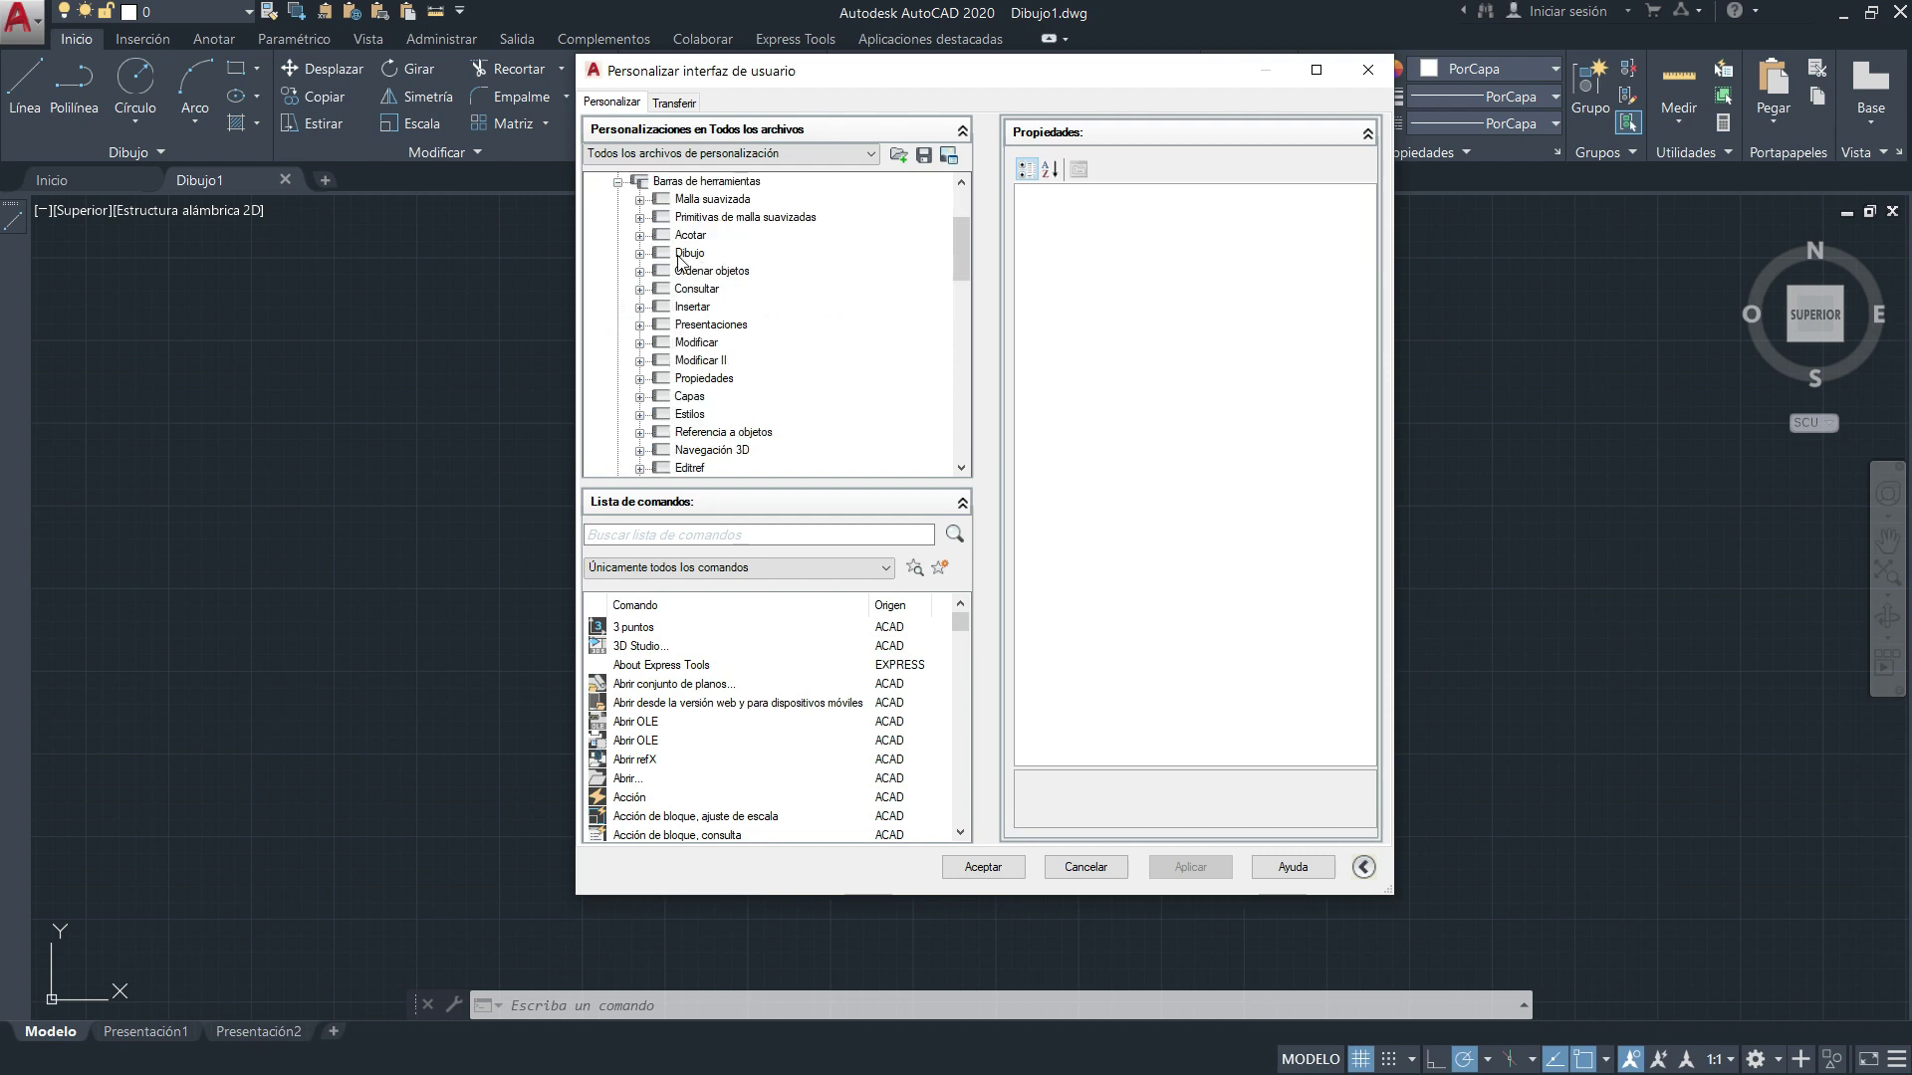
left_click(639, 253)
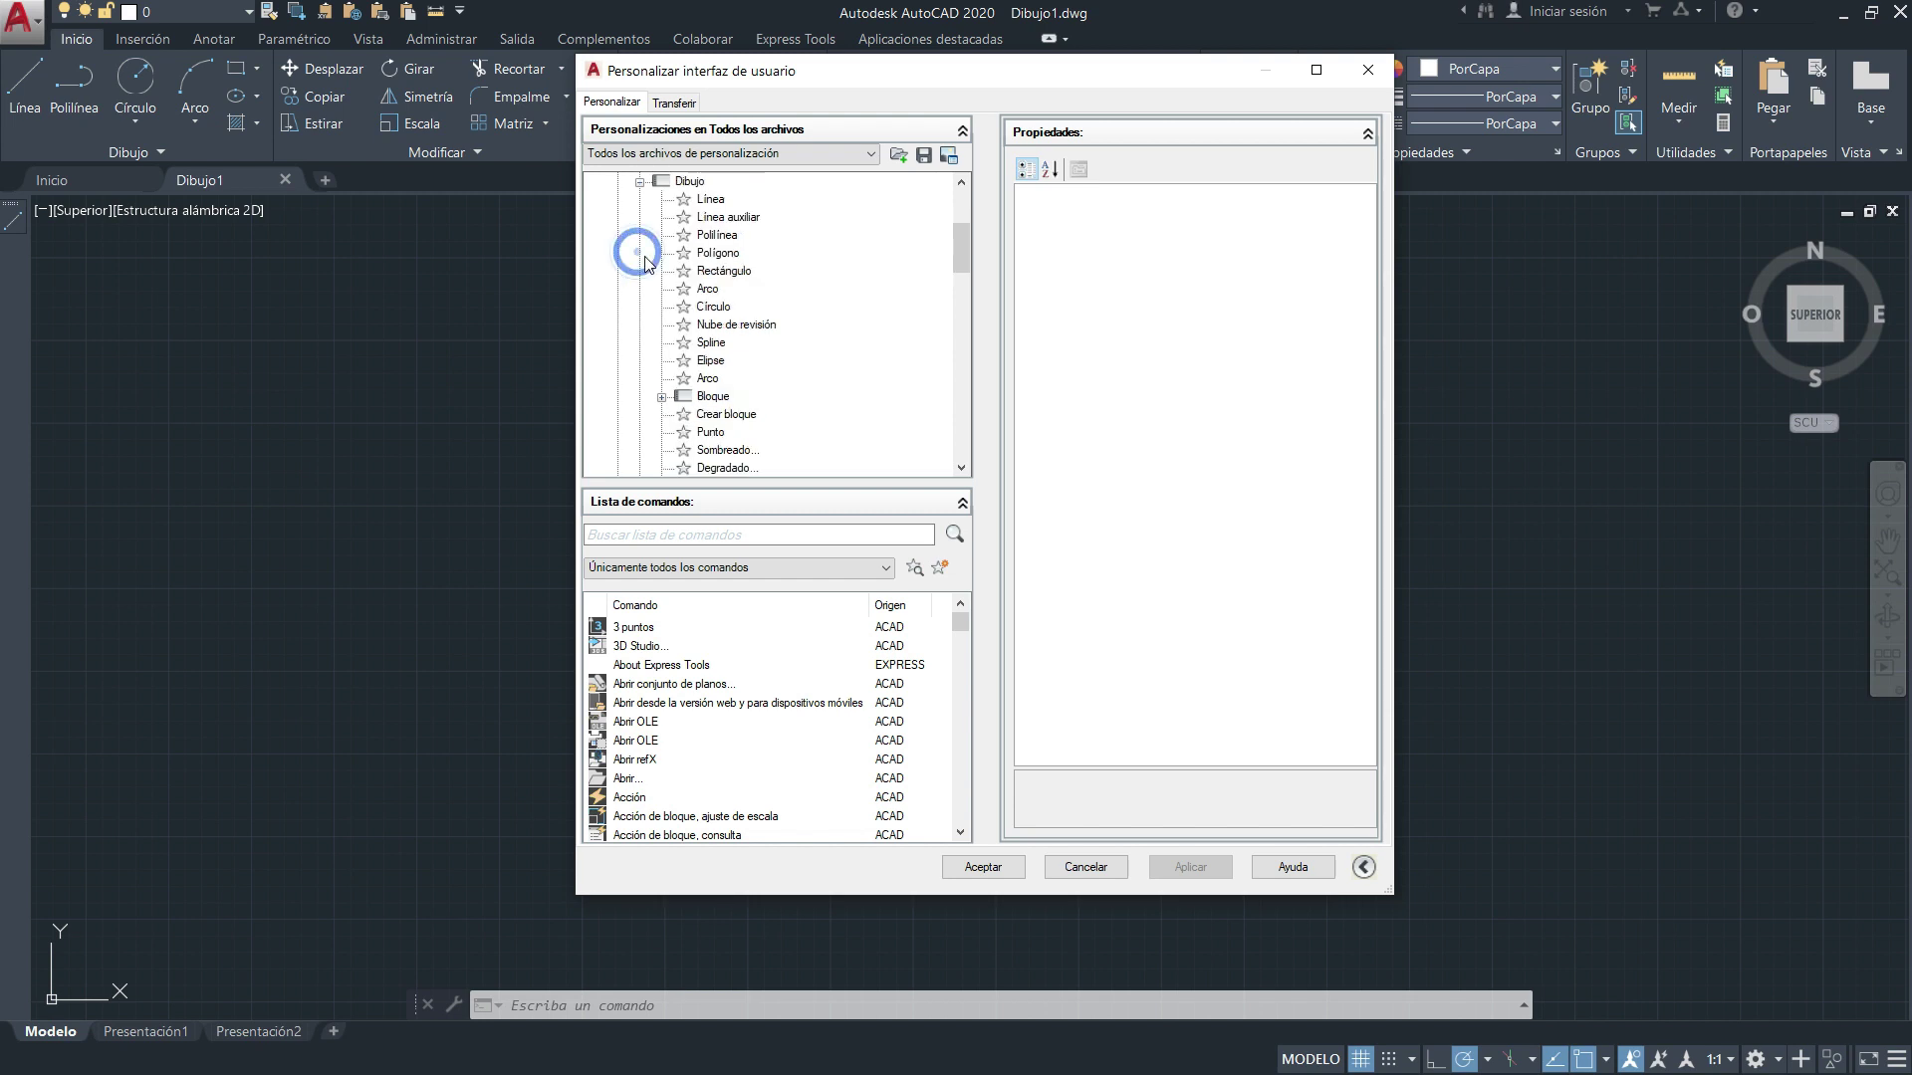
Select Polígono, Círculo and Arco in the Dibujo toolbar and copy them.
left_click(706, 254)
left_click(716, 254)
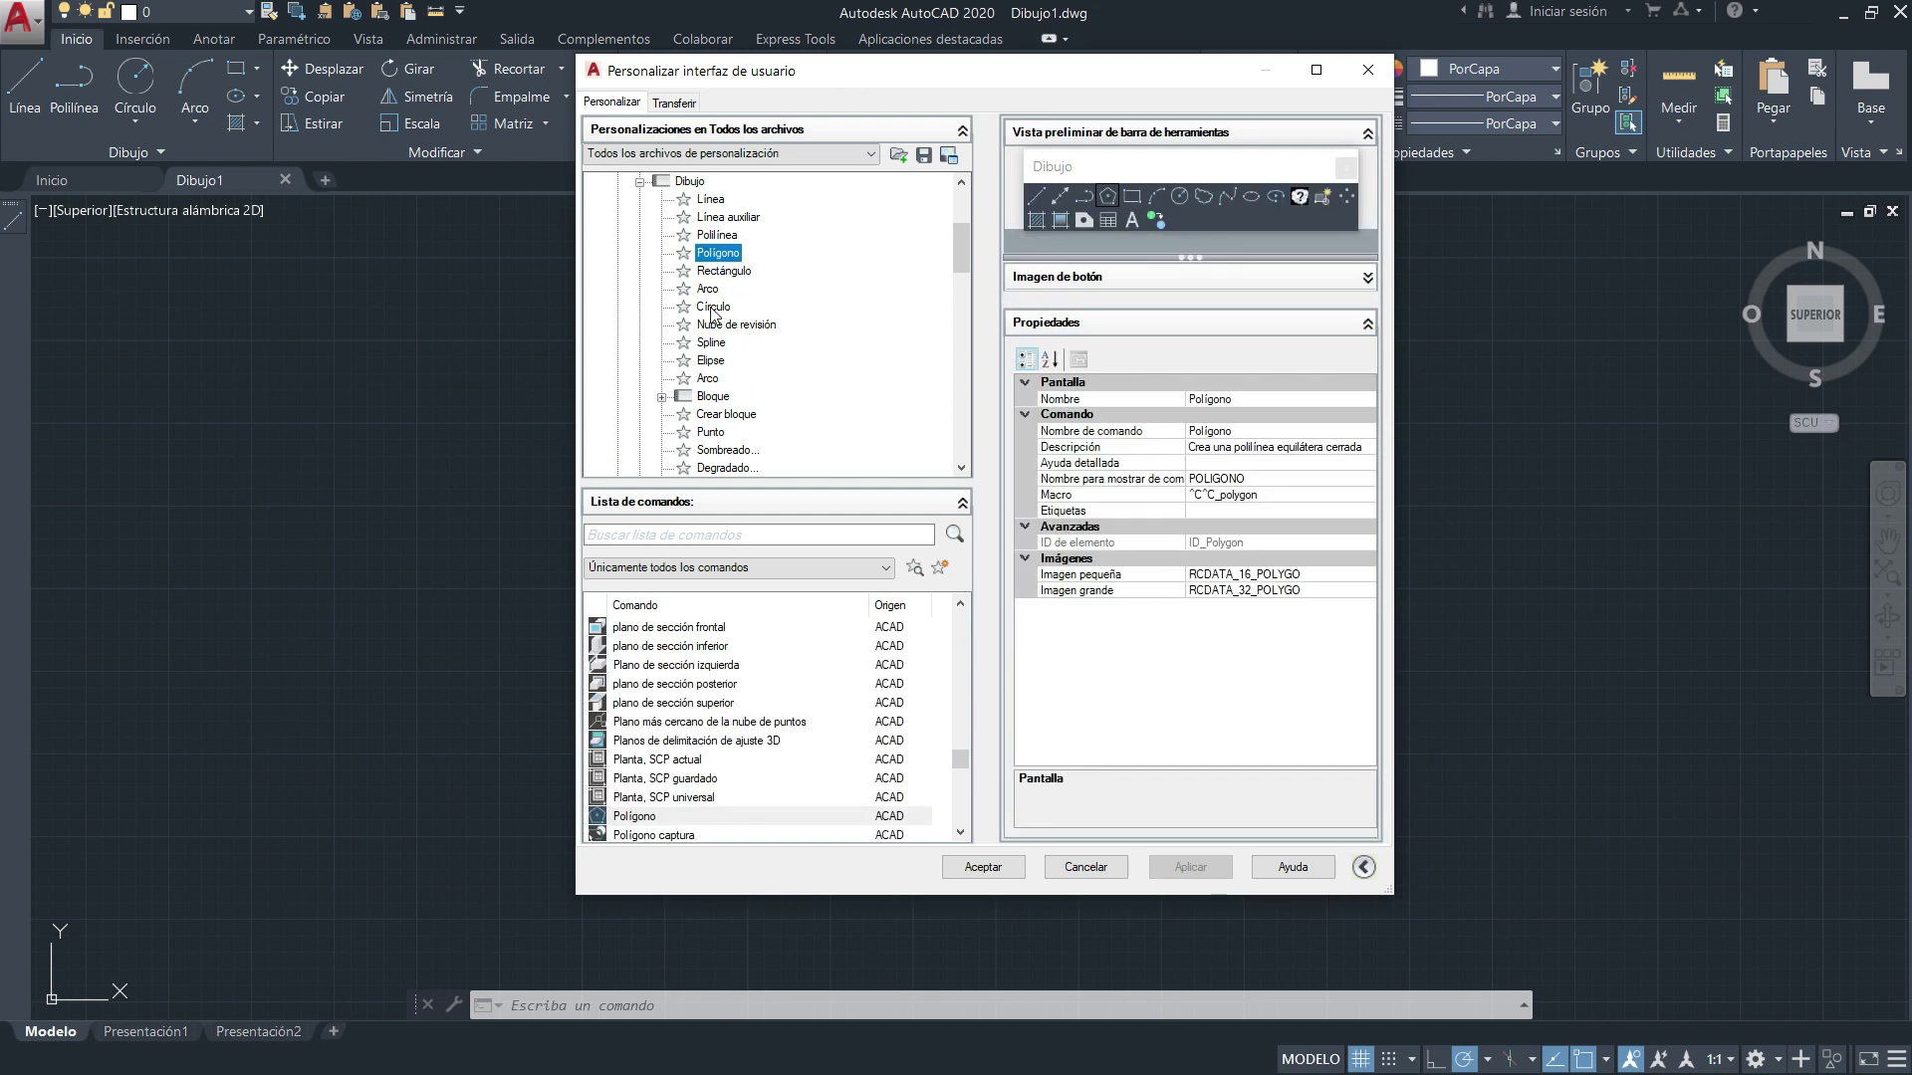
left_click(712, 307, "ctrl")
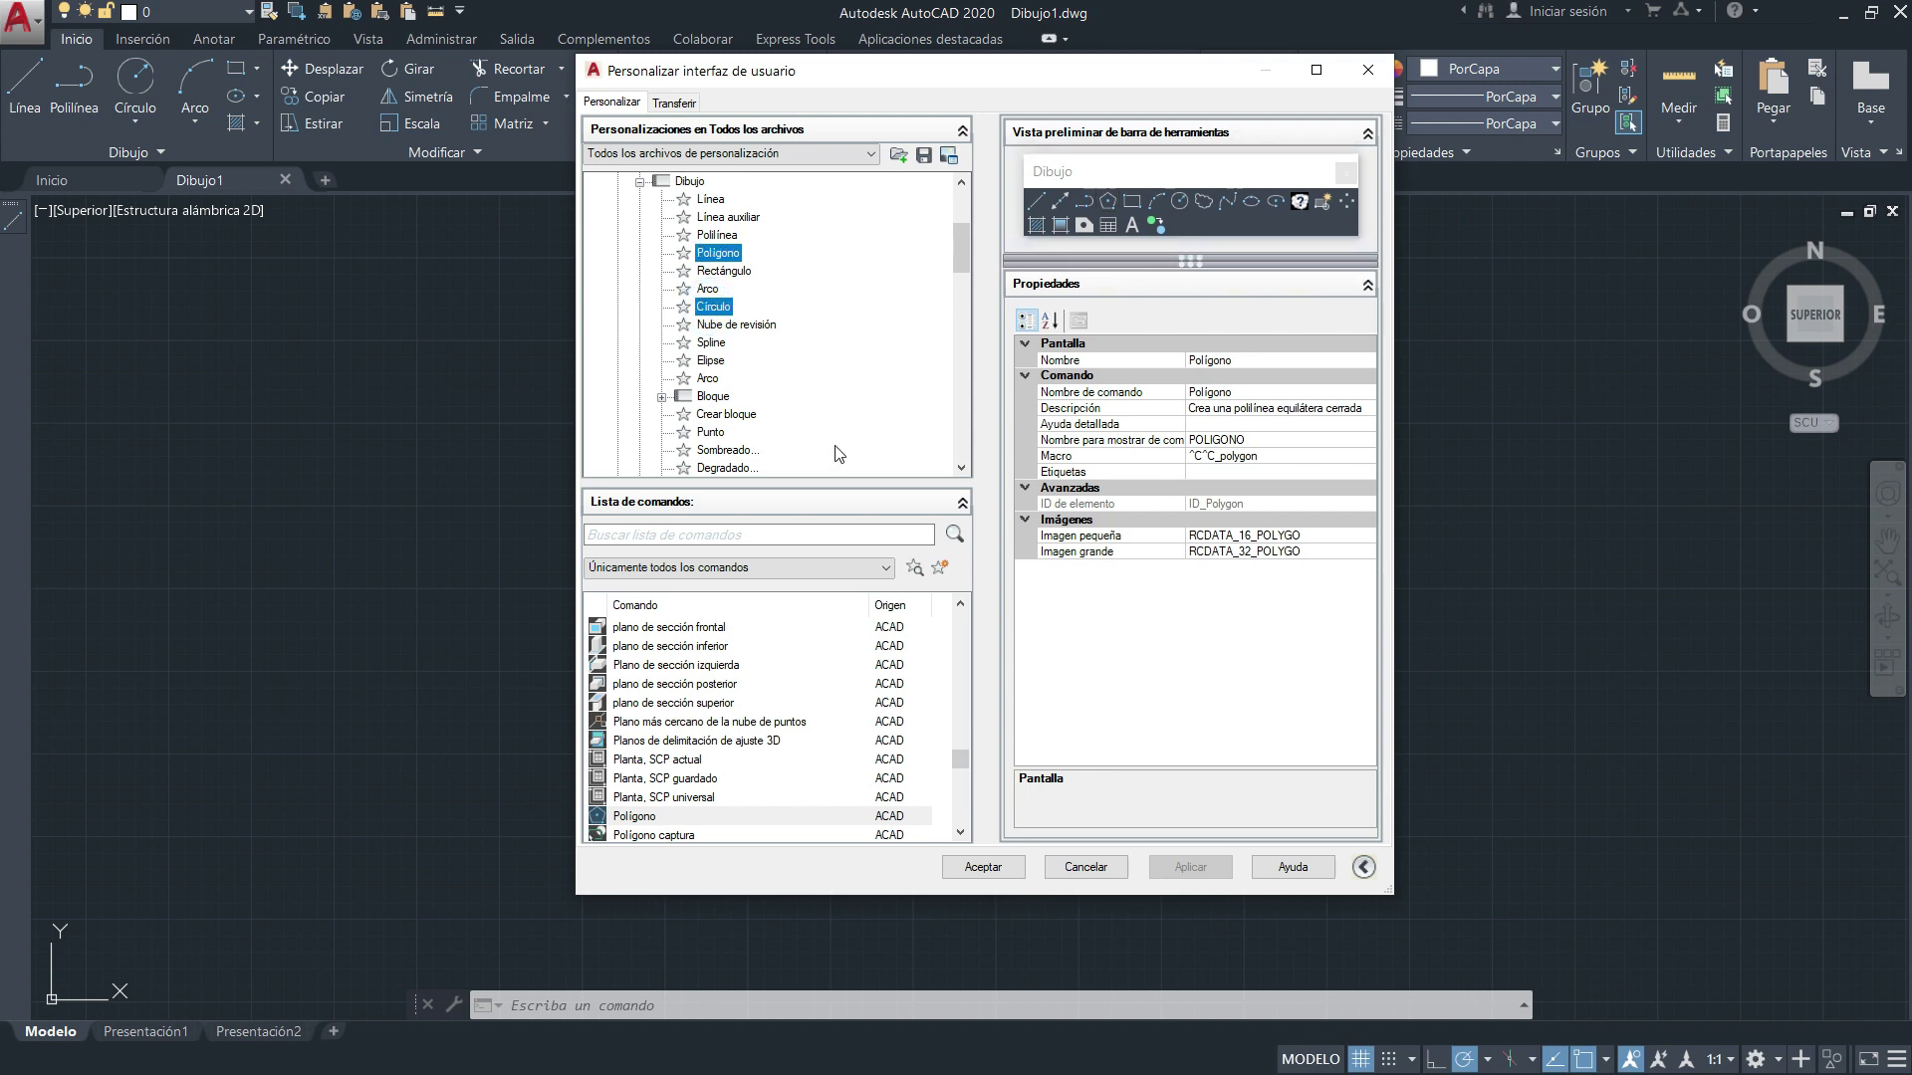
right_click(710, 387)
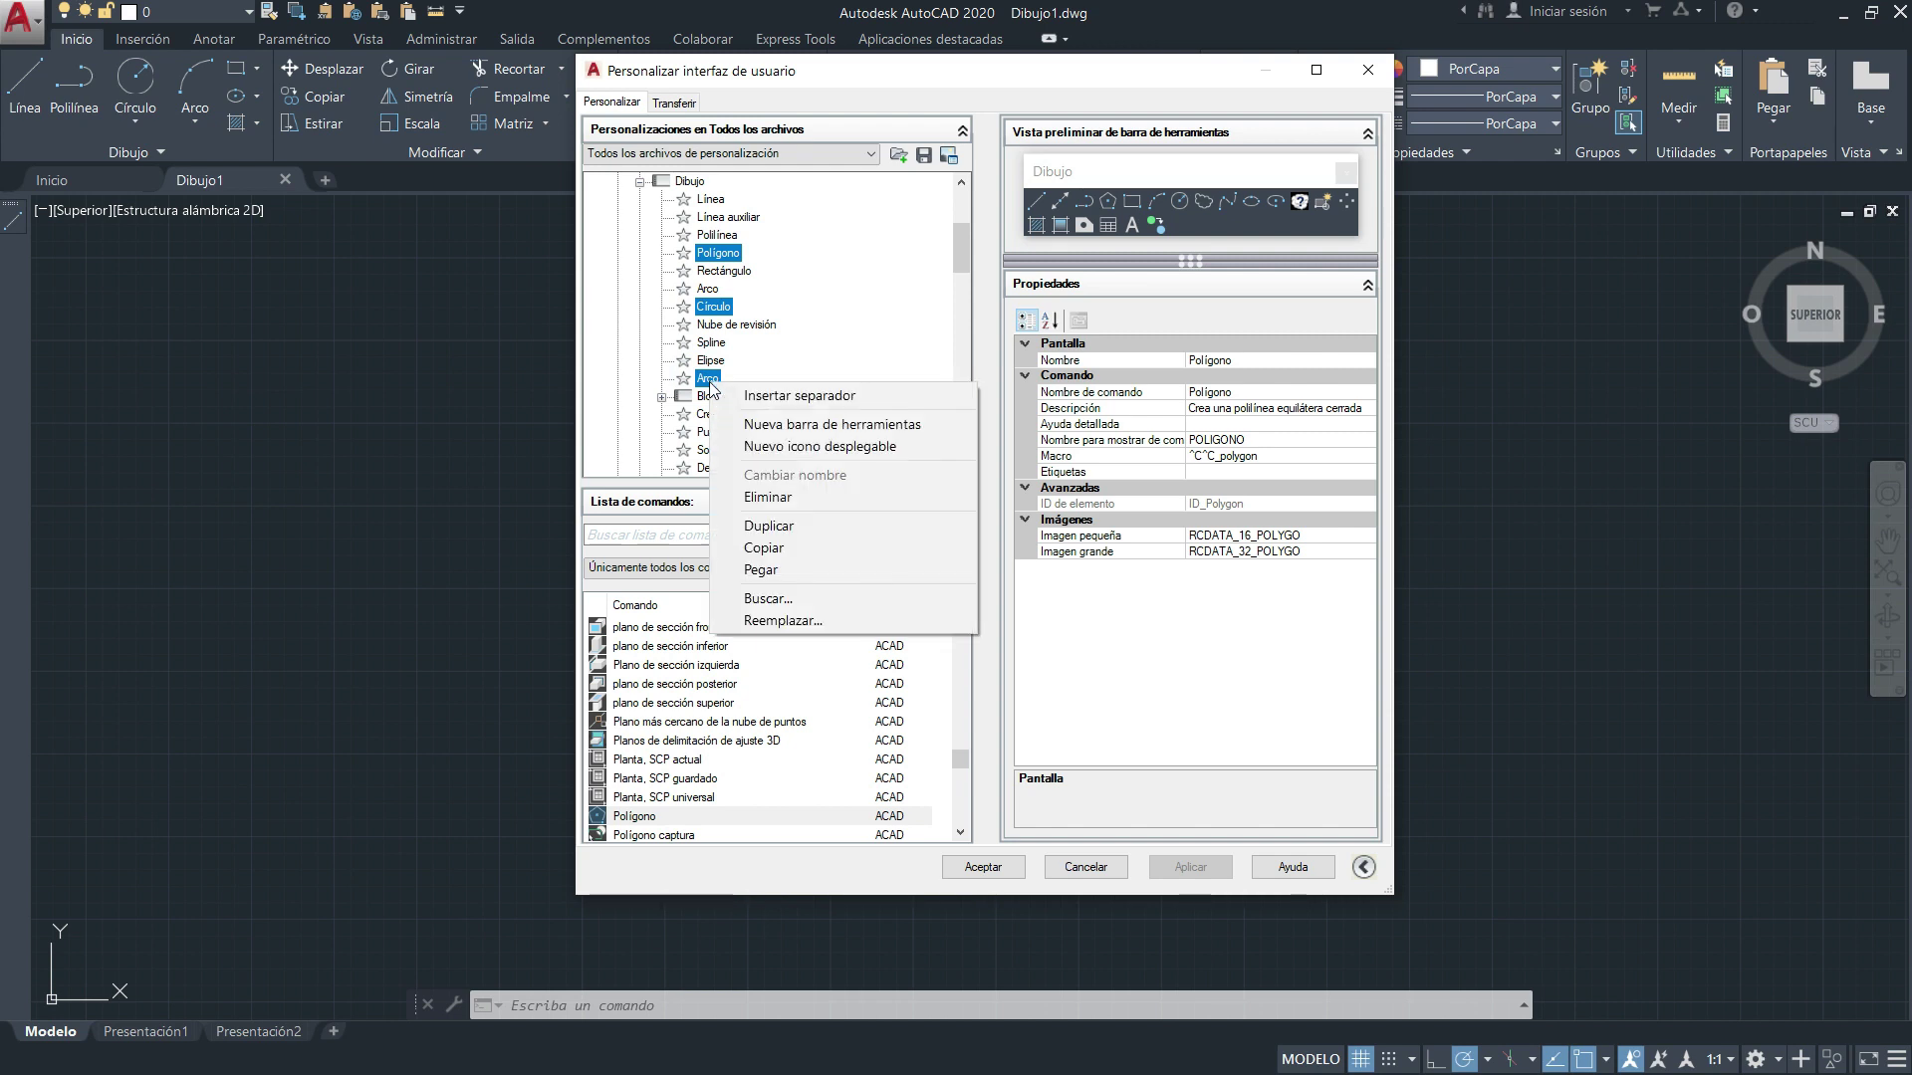
left_click(773, 549)
Paste the three commands into the Prueba toolbar and apply the change.
scroll(776, 428, "down", 5)
scroll(775, 399, "down", 5)
scroll(774, 393, "down", 5)
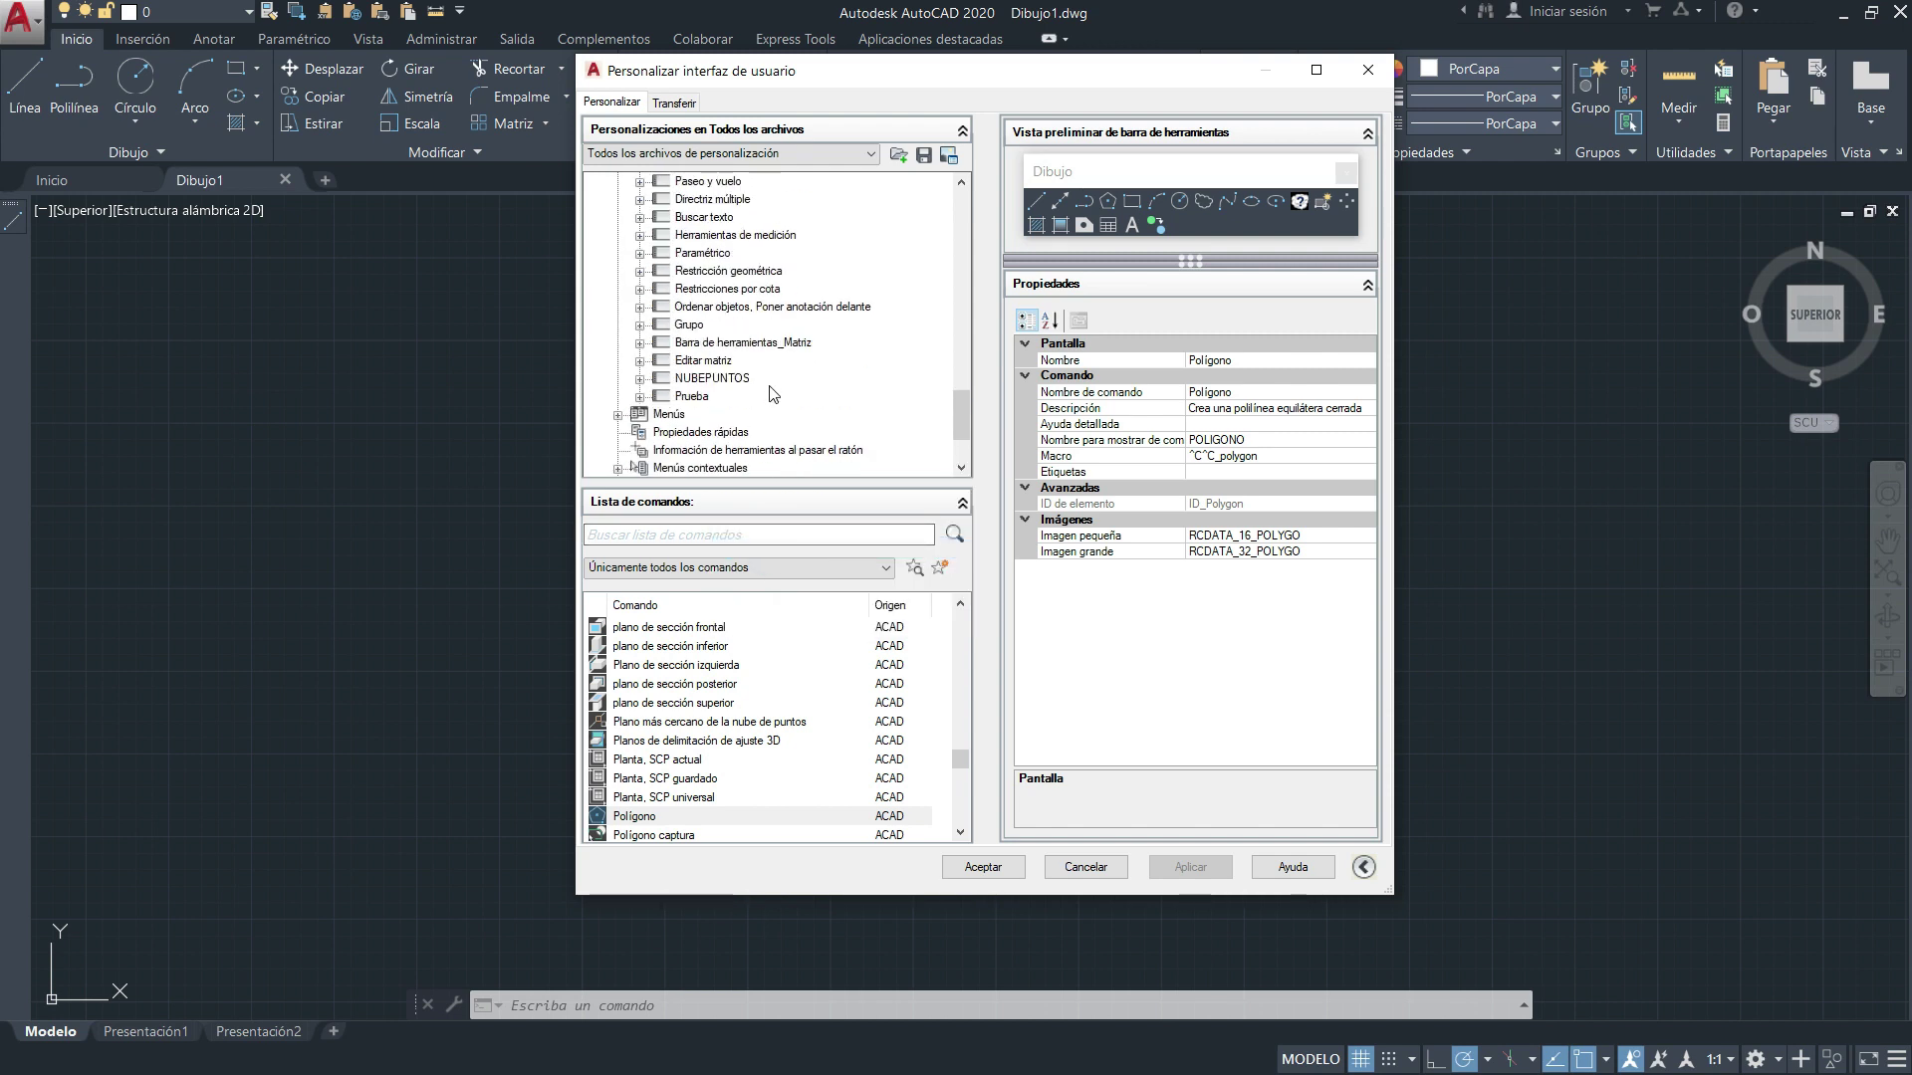
double_click(709, 396)
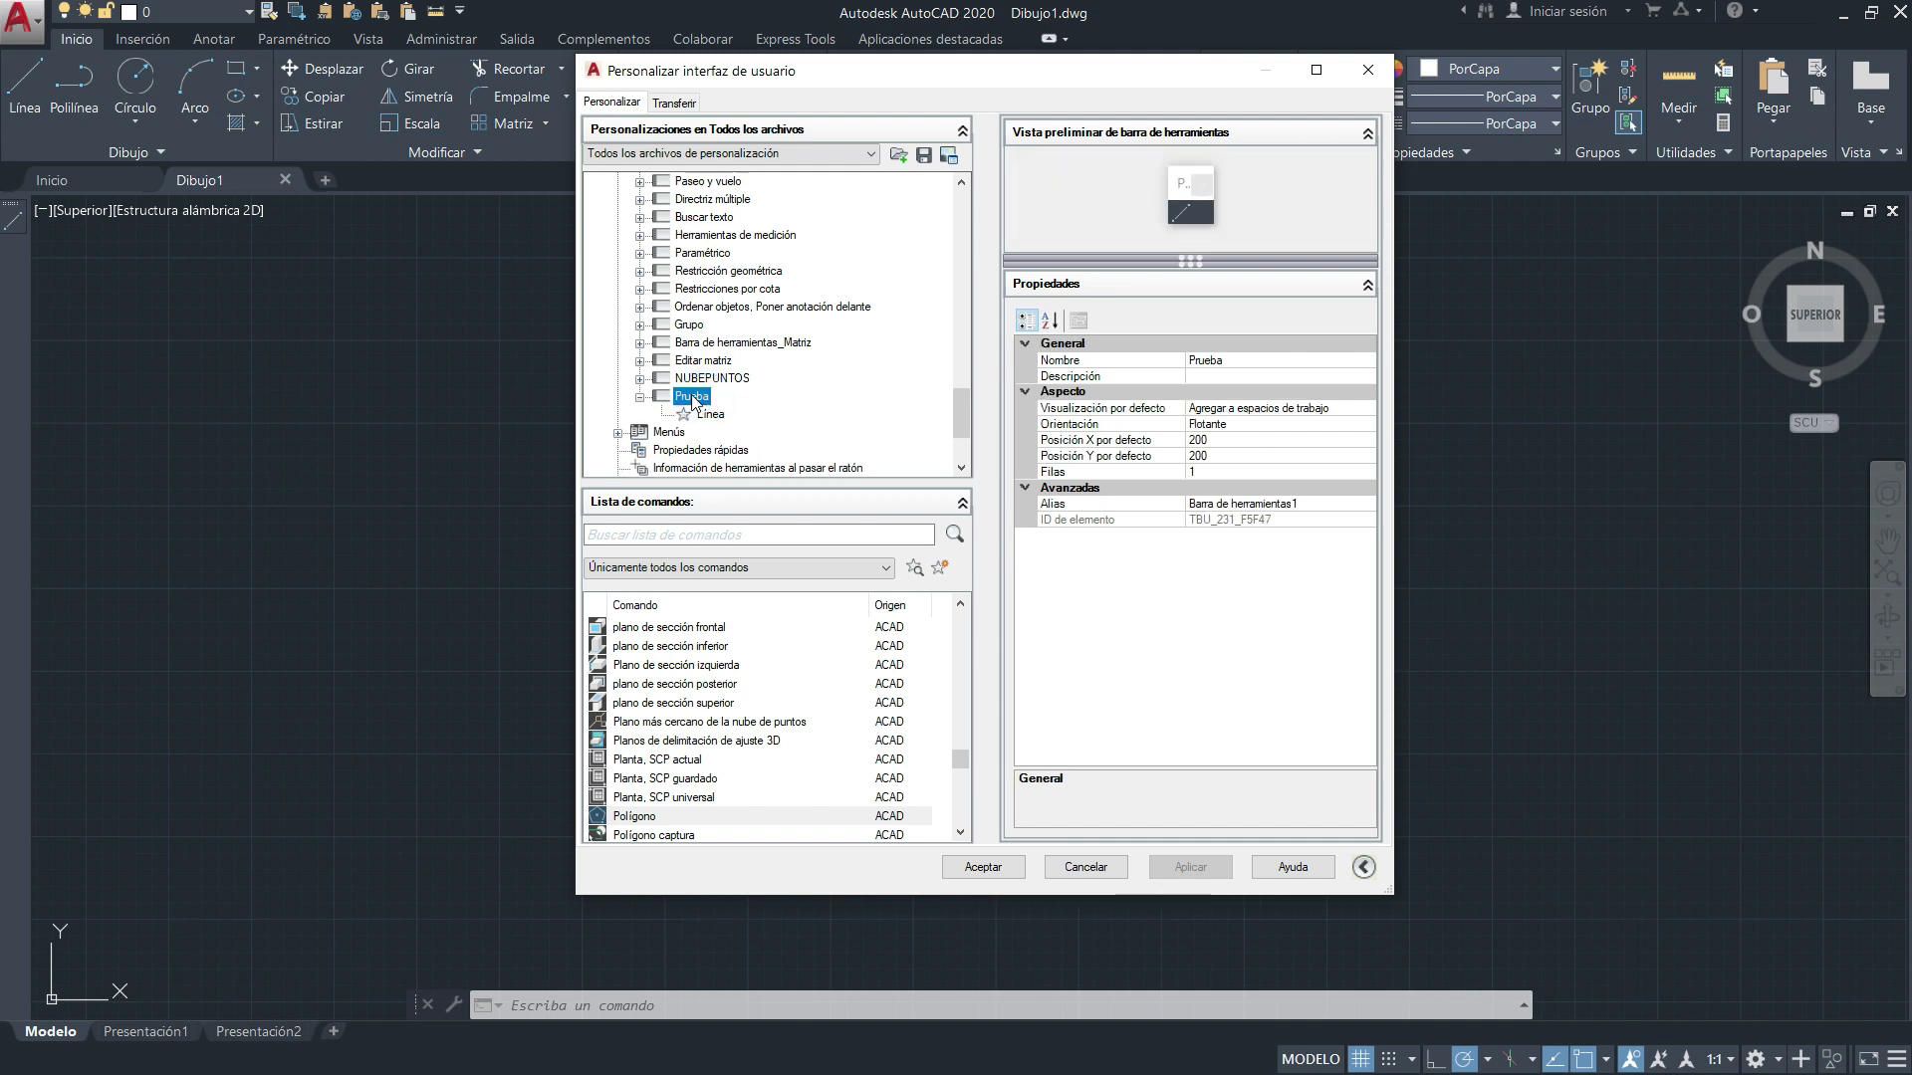
right_click(694, 403)
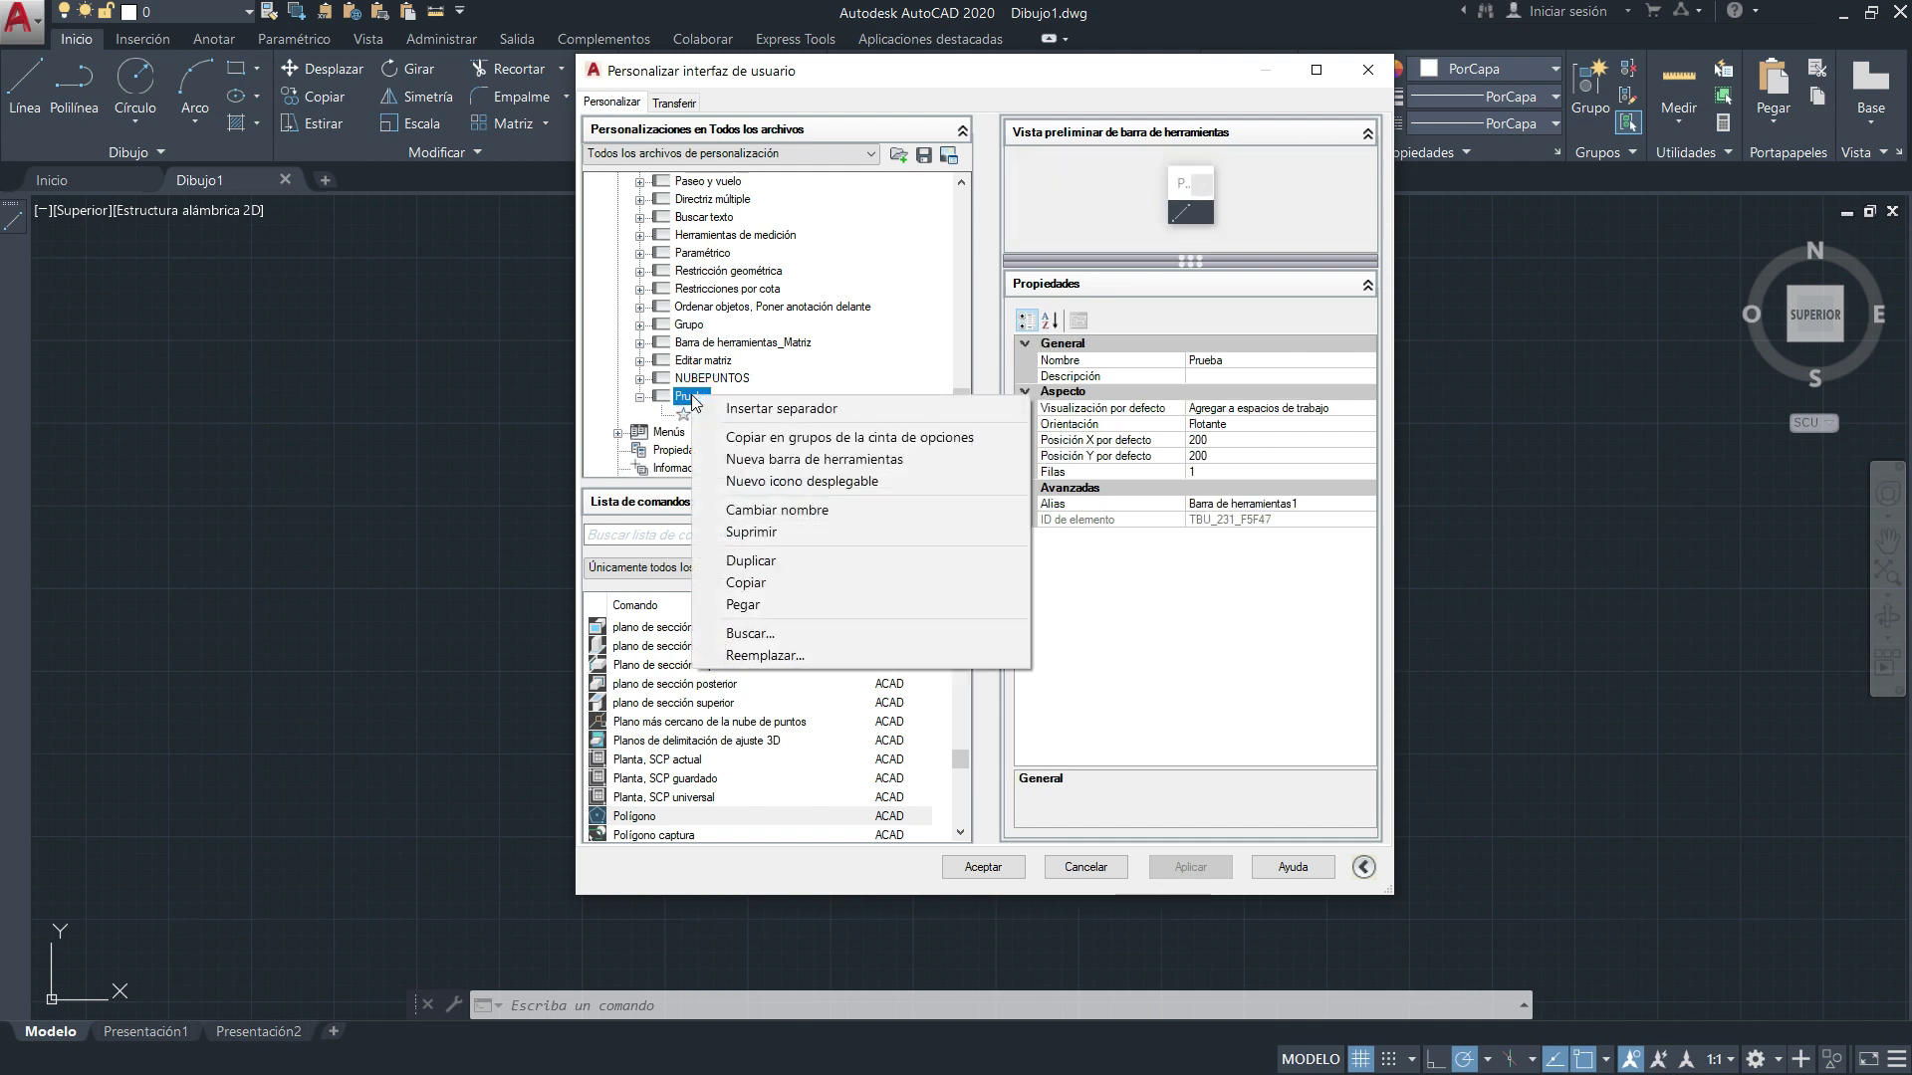
left_click(756, 608)
scroll(754, 358, "down", 3)
scroll(755, 358, "down", 1)
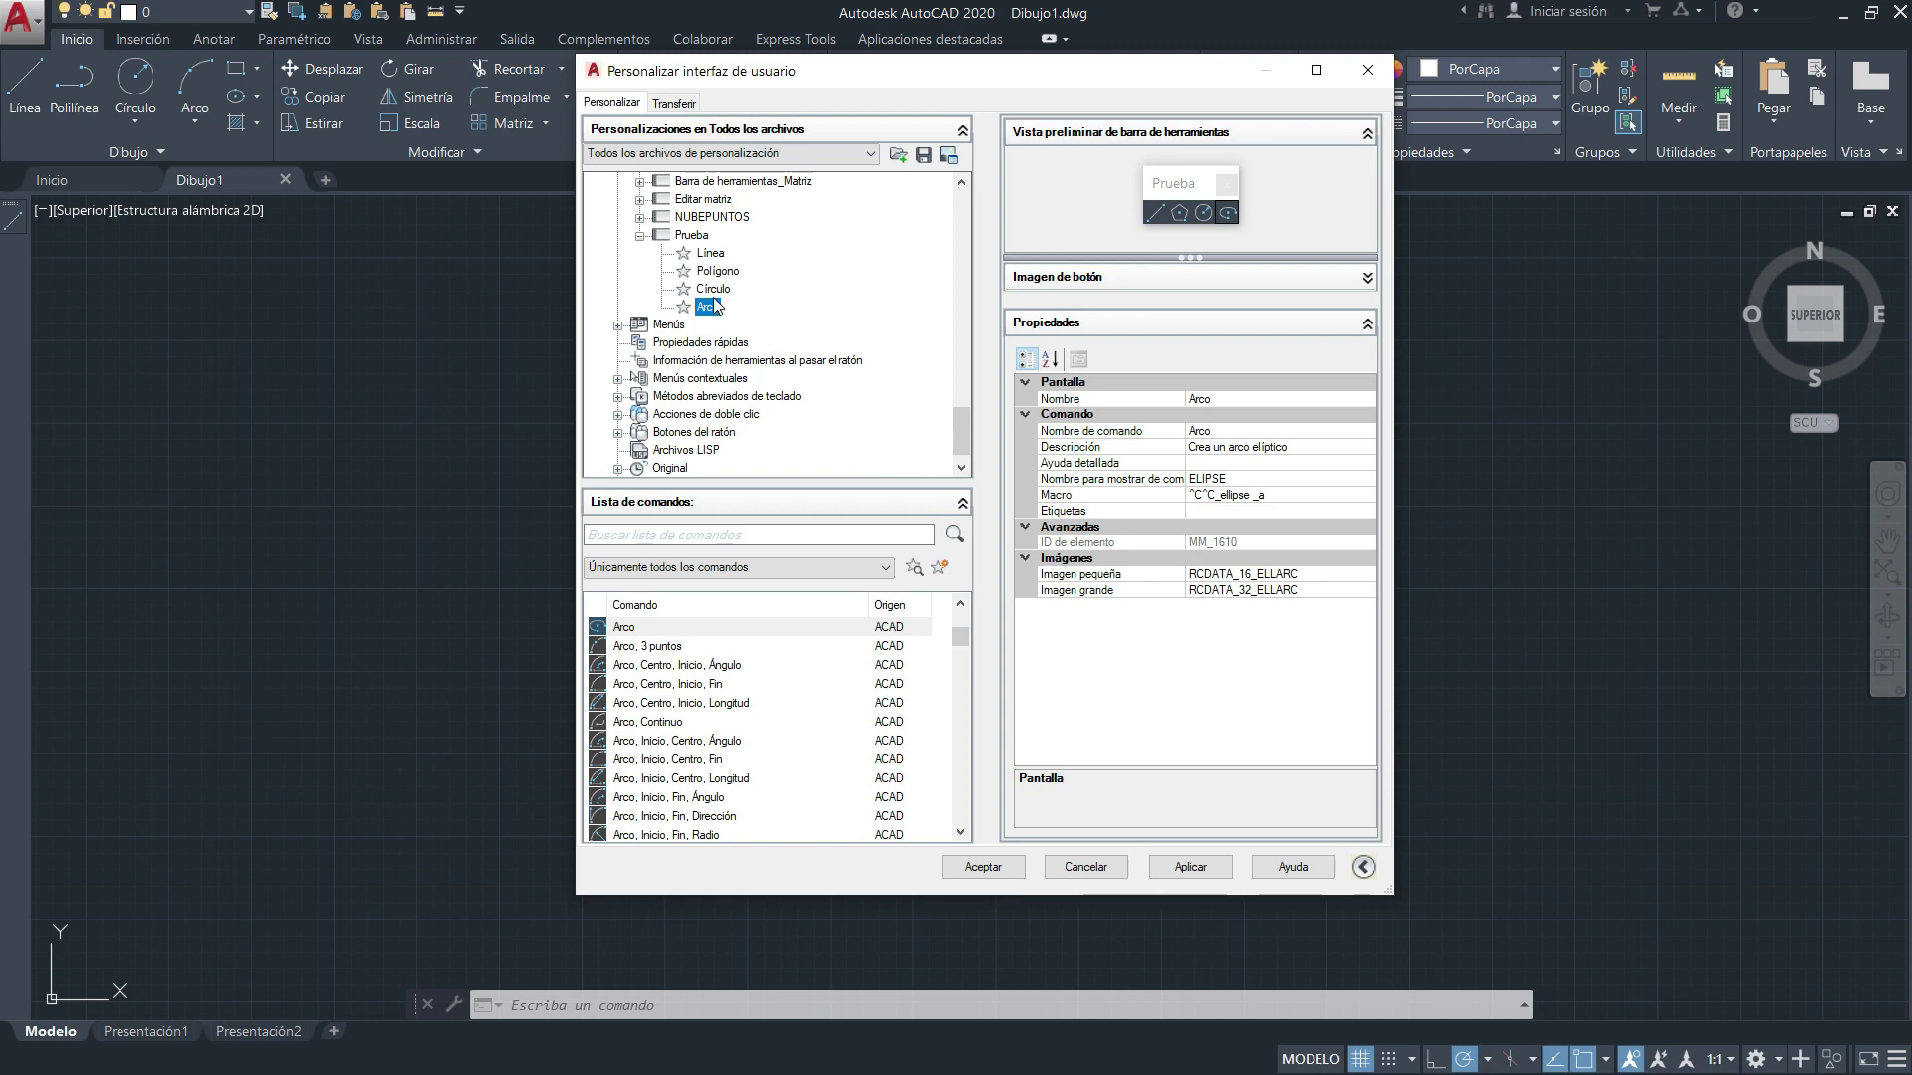
left_click(1190, 867)
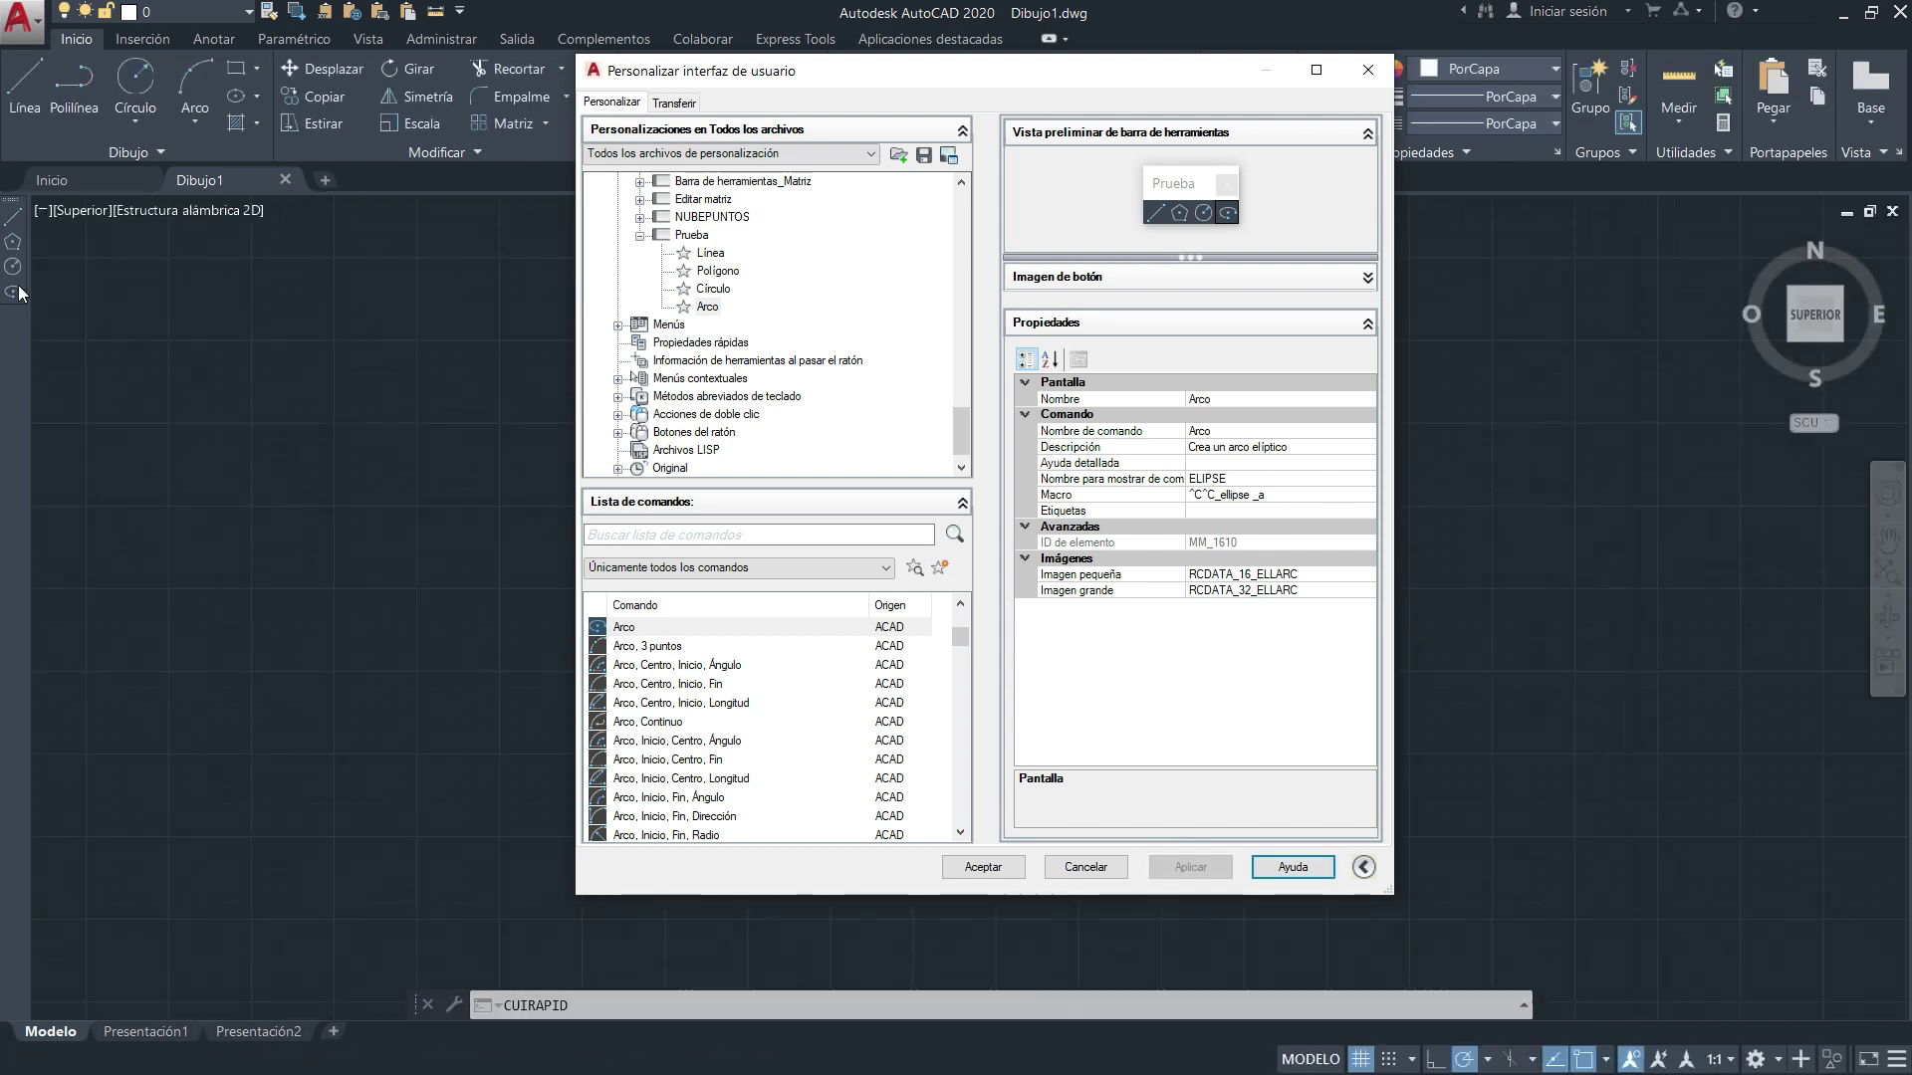
Scroll back up the tree and select Línea in the Dibujo toolbar.
scroll(841, 380, "up", 4)
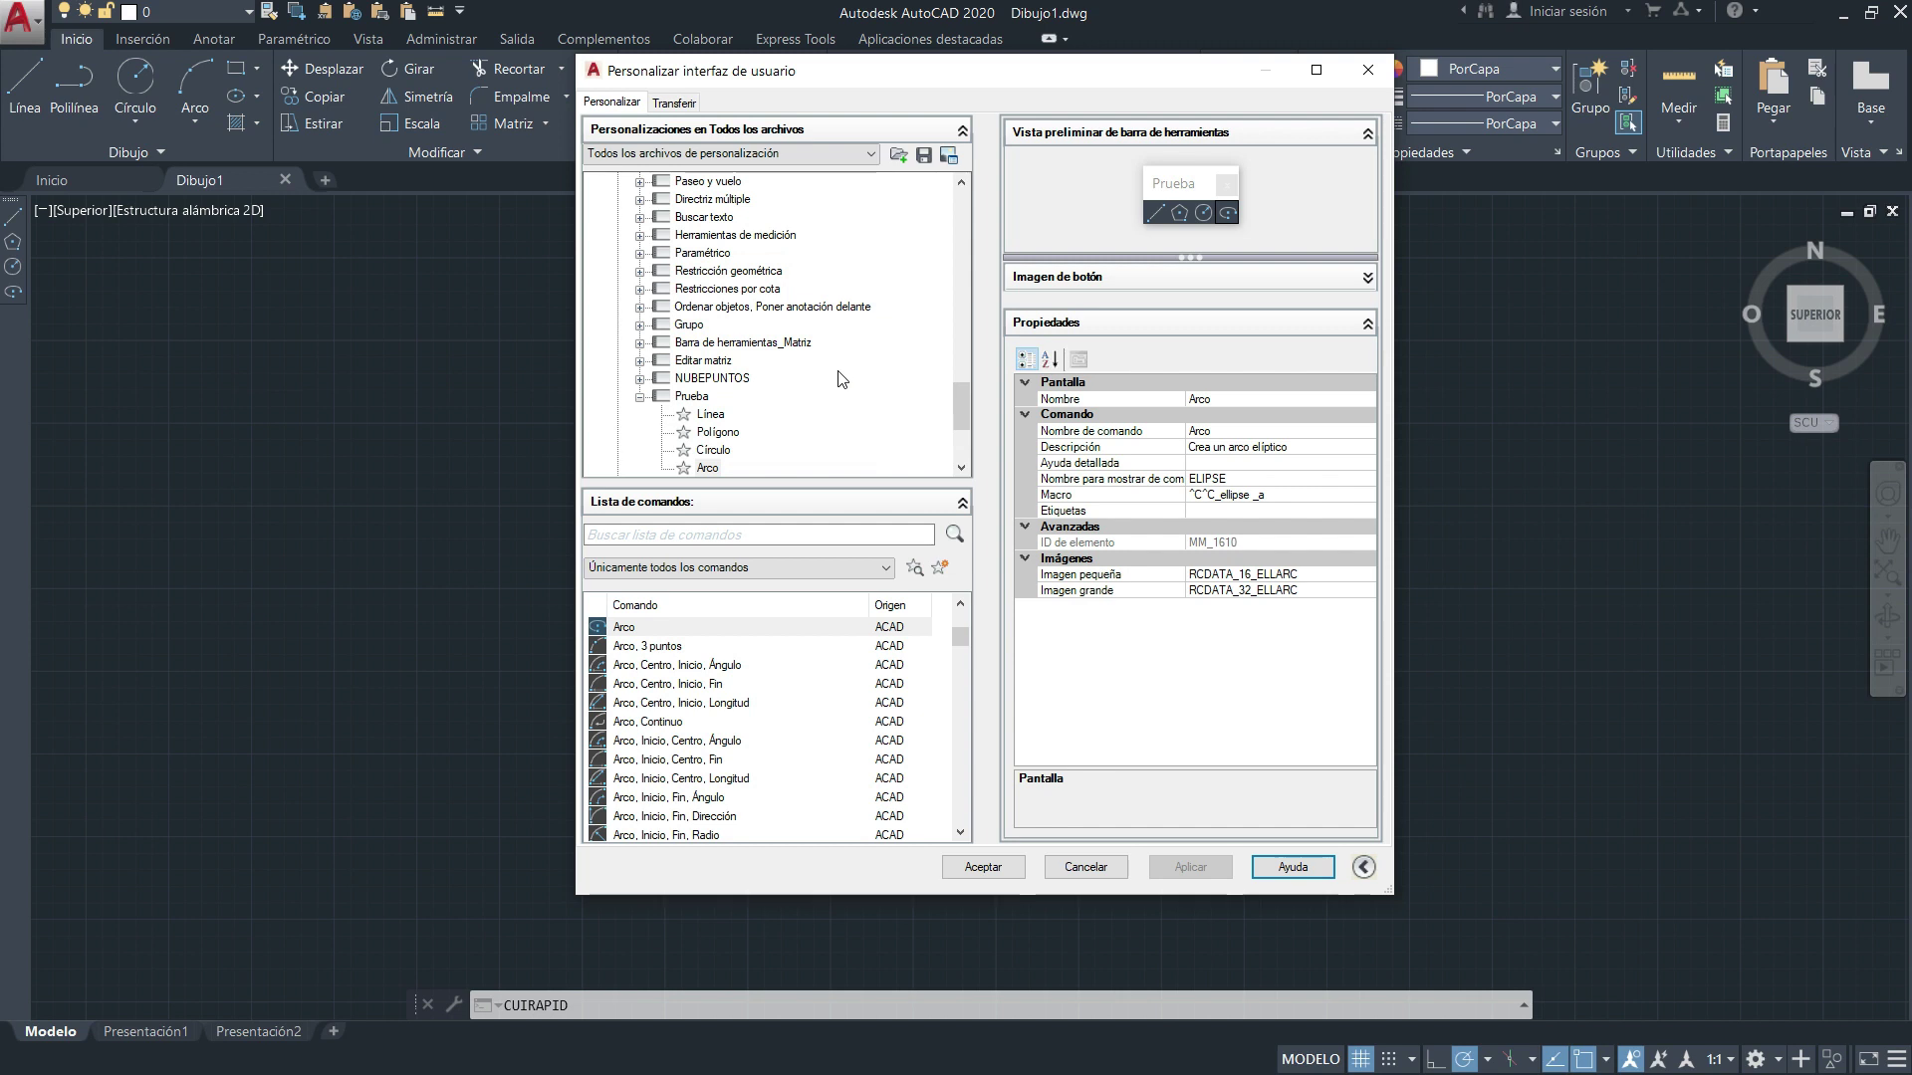
scroll(834, 377, "up", 5)
scroll(794, 352, "up", 2)
scroll(781, 340, "up", 2)
scroll(768, 332, "up", 2)
scroll(767, 331, "up", 1)
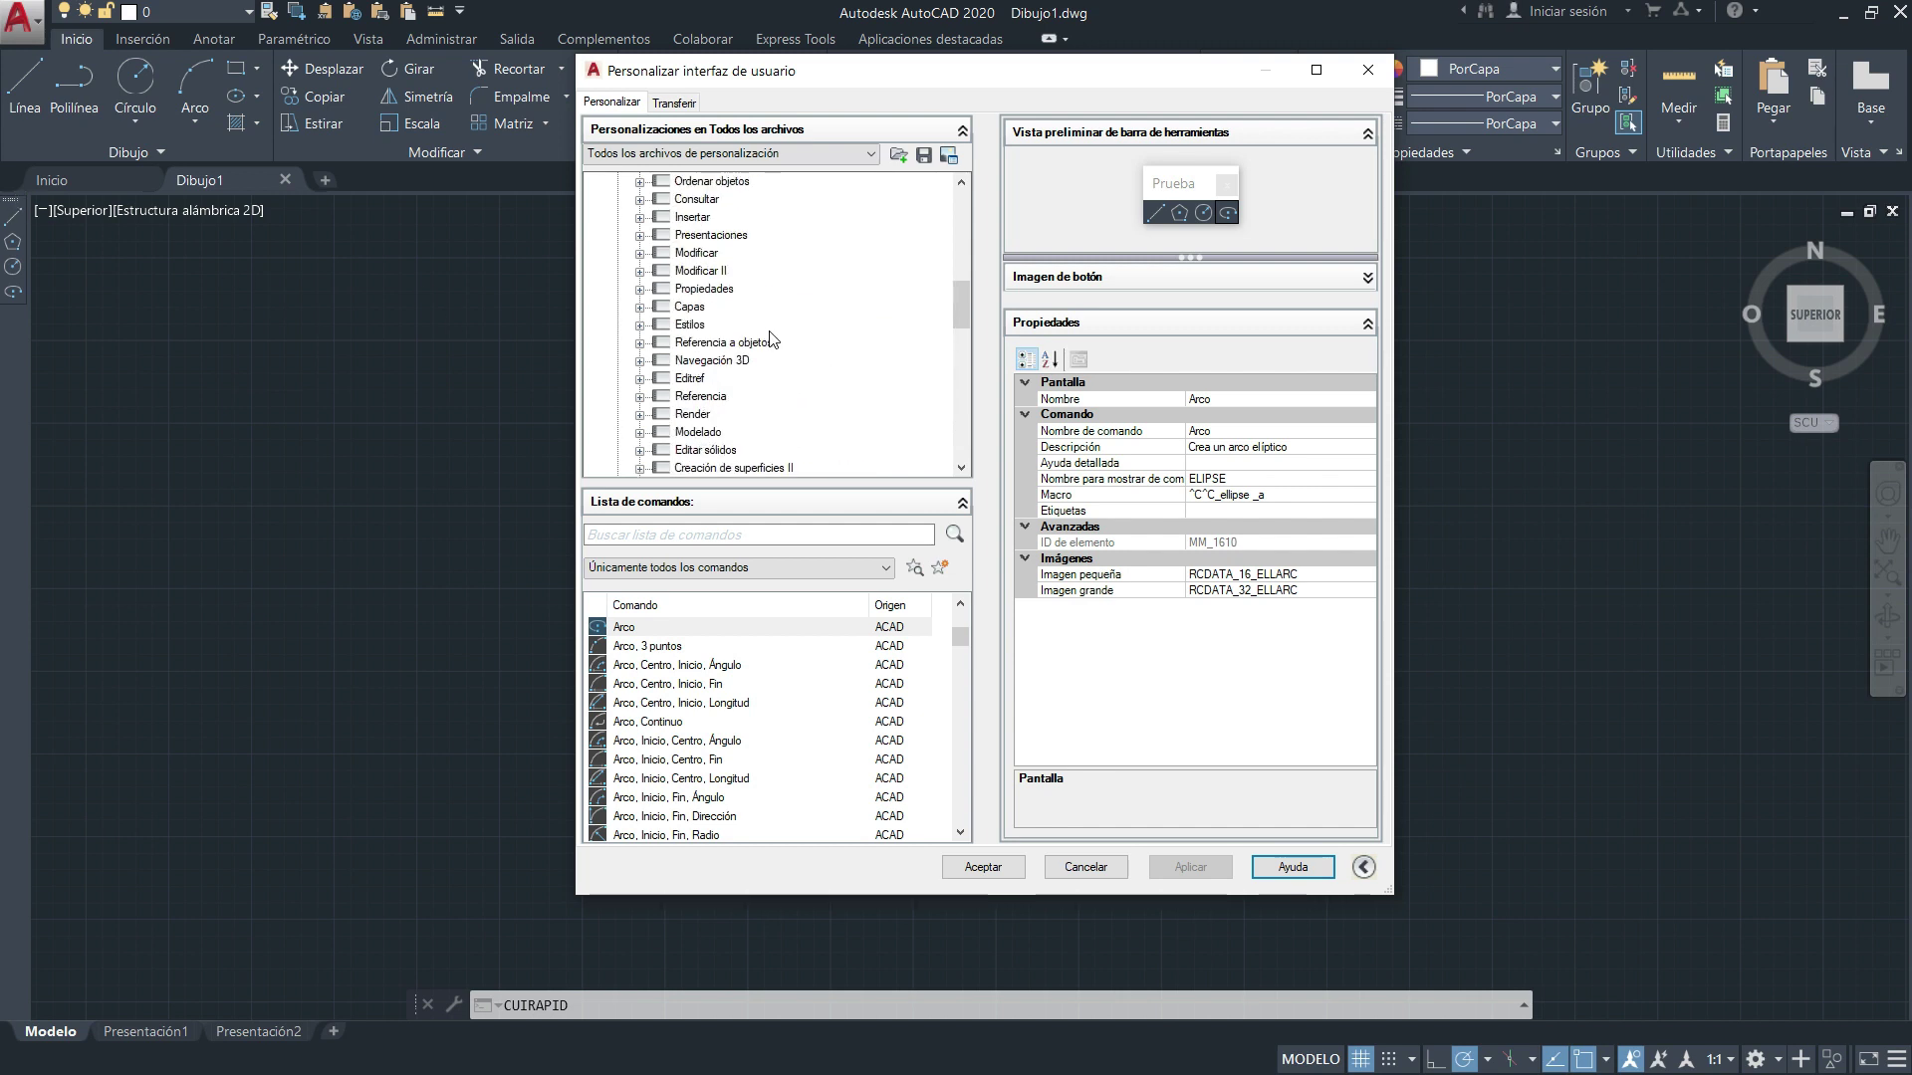
scroll(770, 334, "up", 2)
scroll(771, 336, "up", 2)
scroll(774, 338, "up", 1)
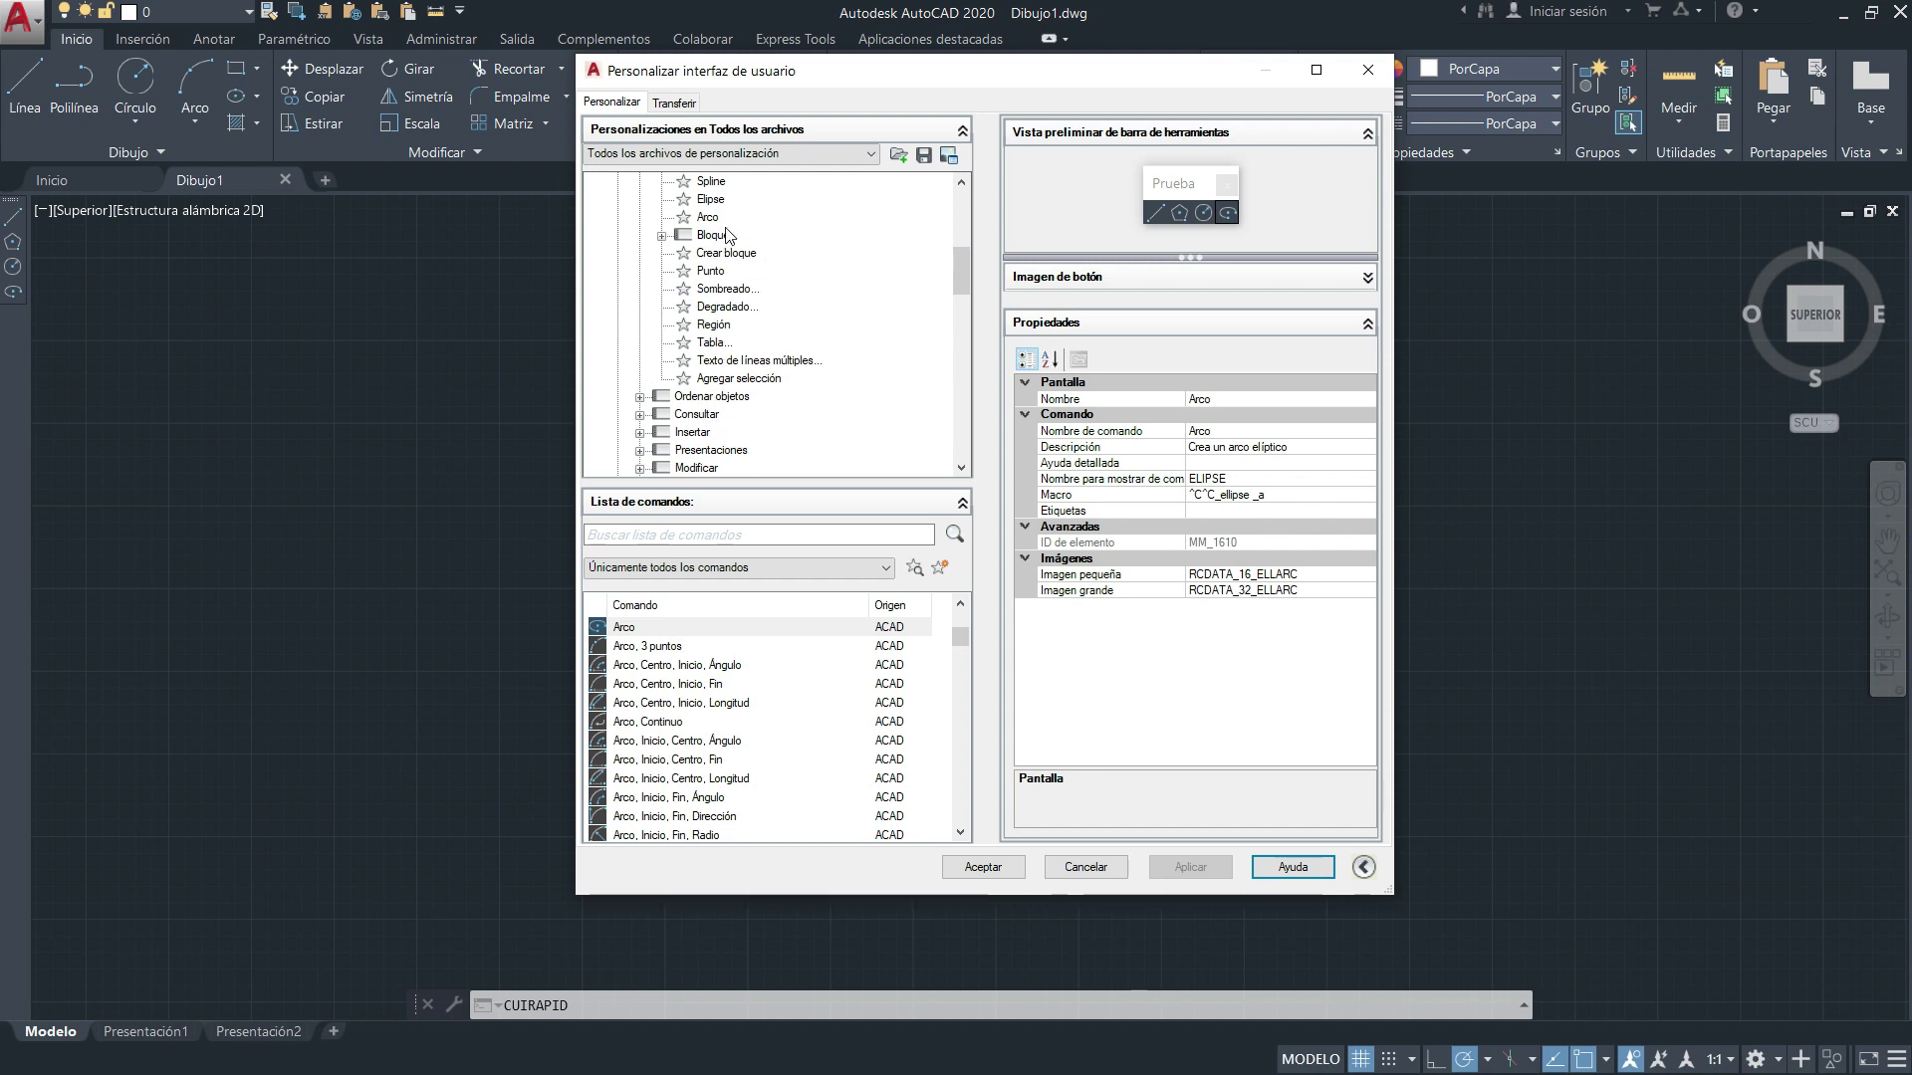
scroll(723, 344, "up", 2)
scroll(719, 364, "up", 1)
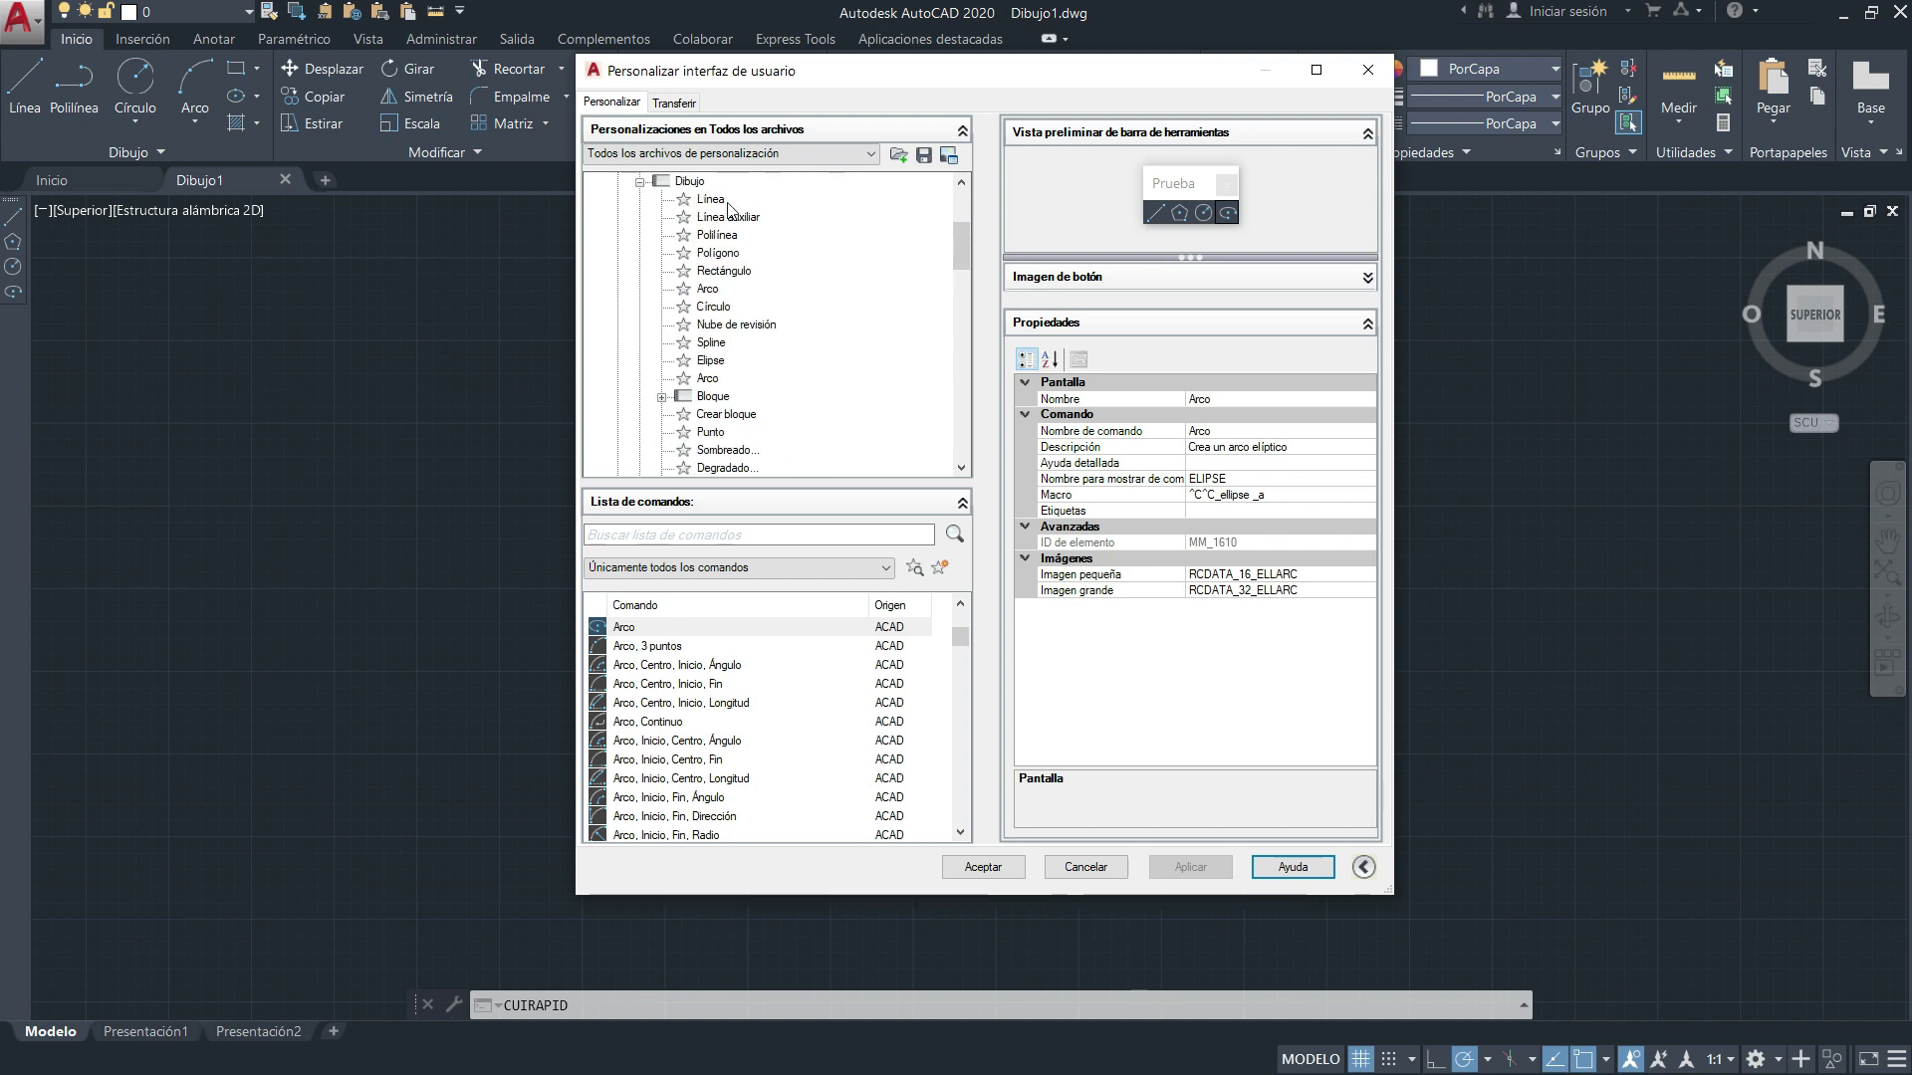
left_click(709, 200)
right_click(709, 200)
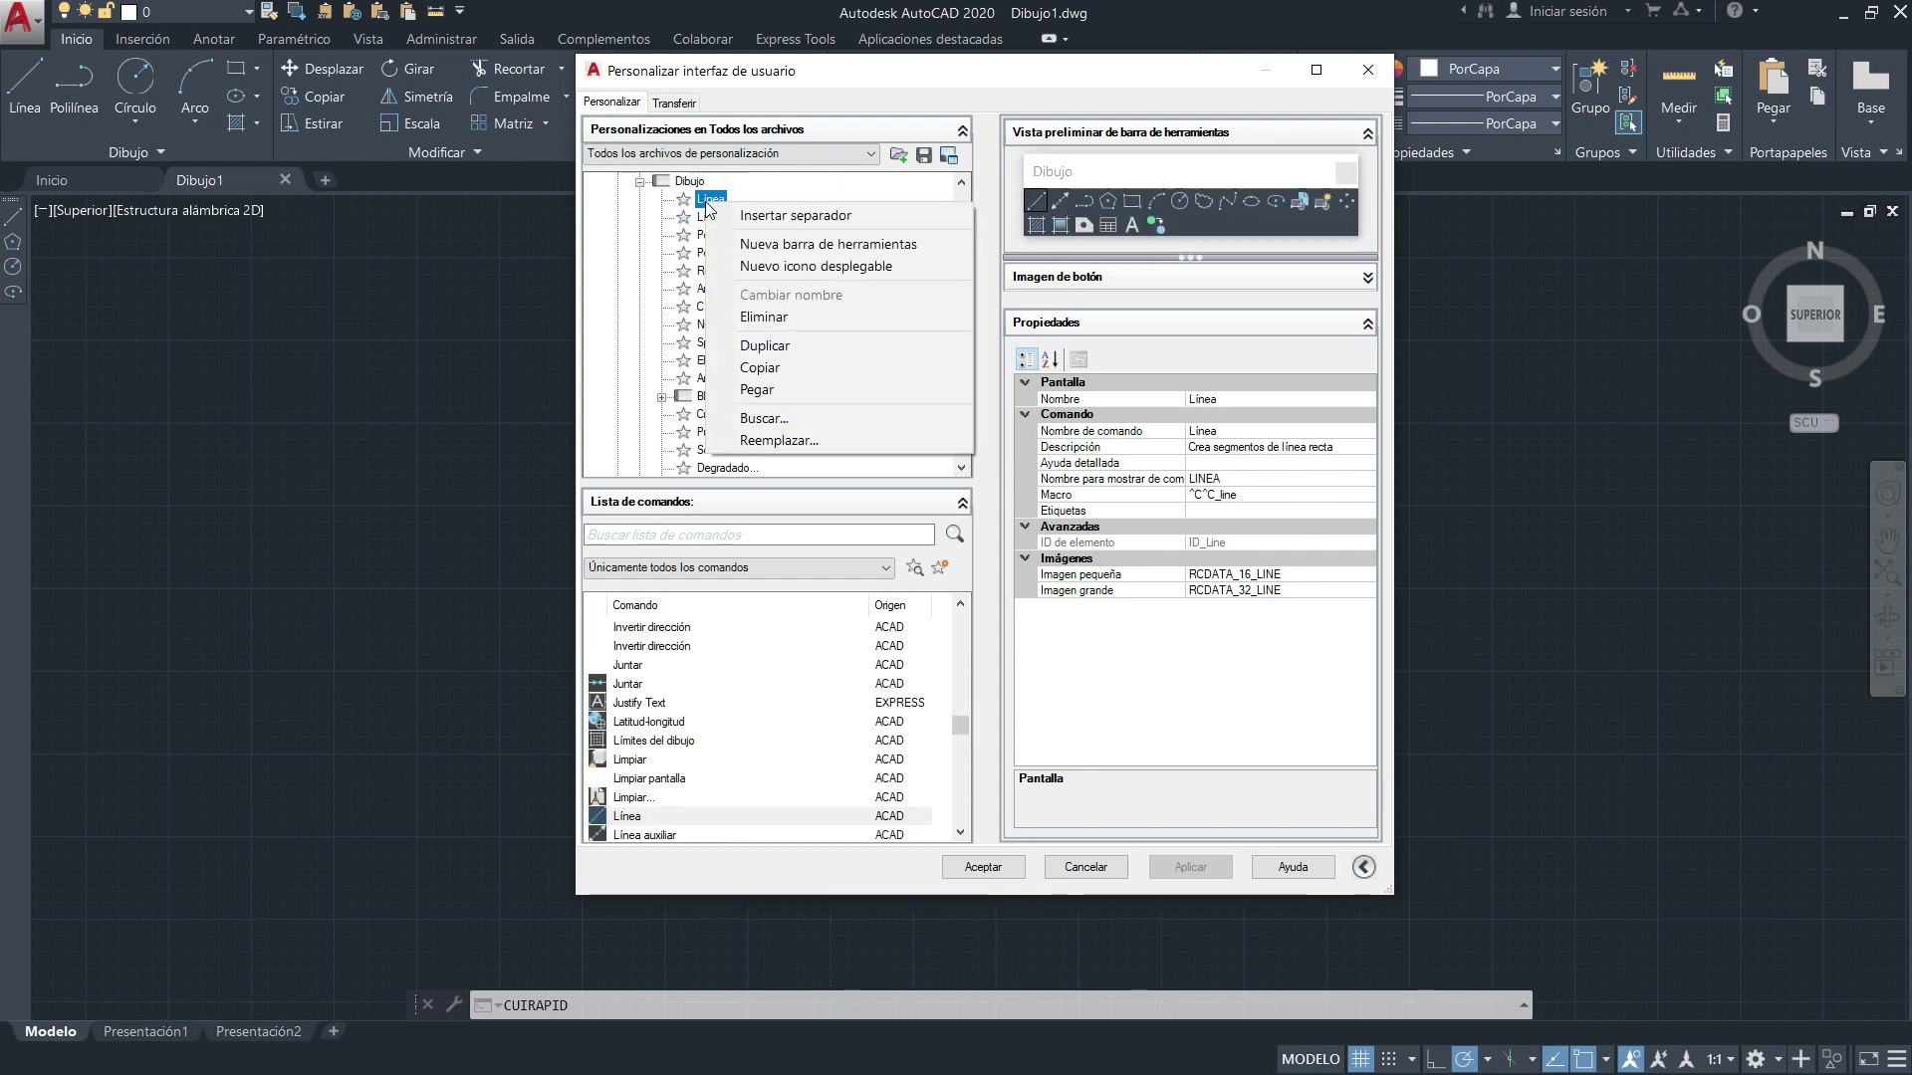
left_click(800, 343)
left_click_drag(711, 217, 734, 270)
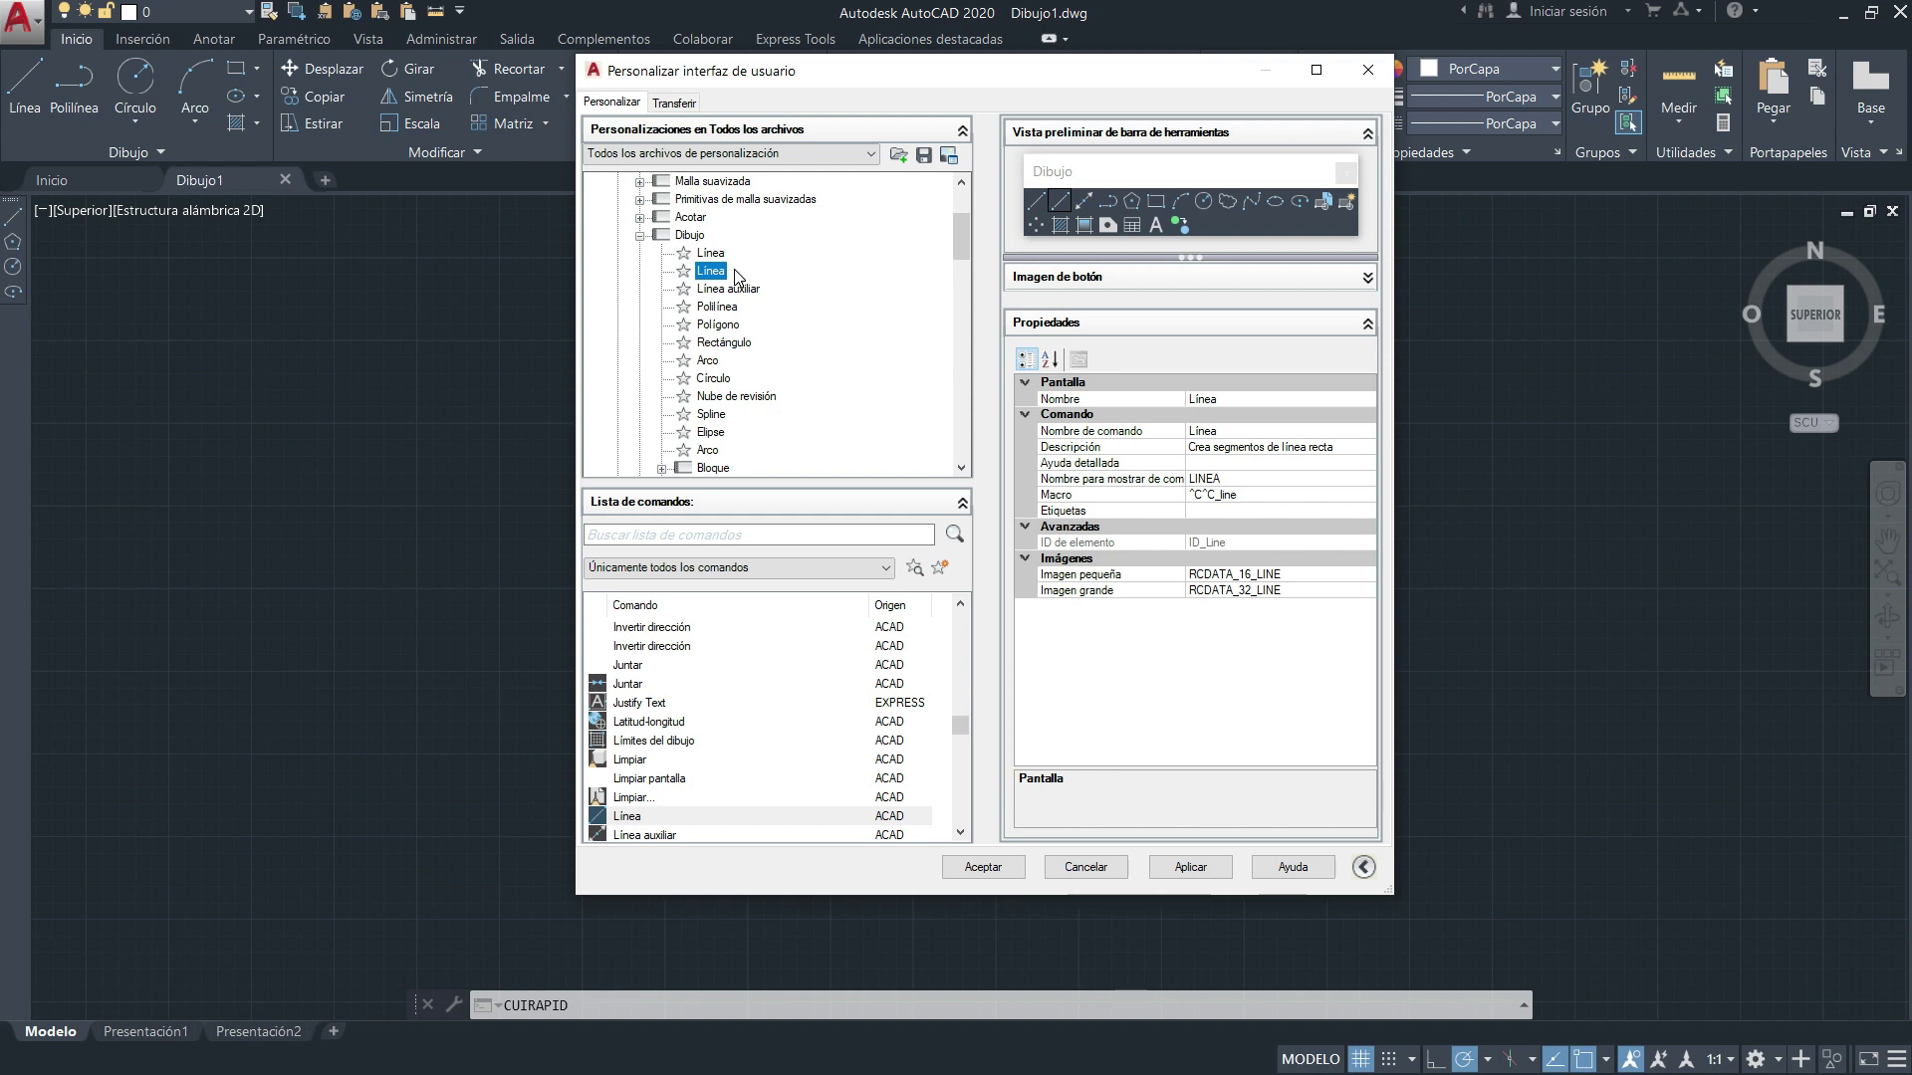
key("Delete")
left_click(707, 255)
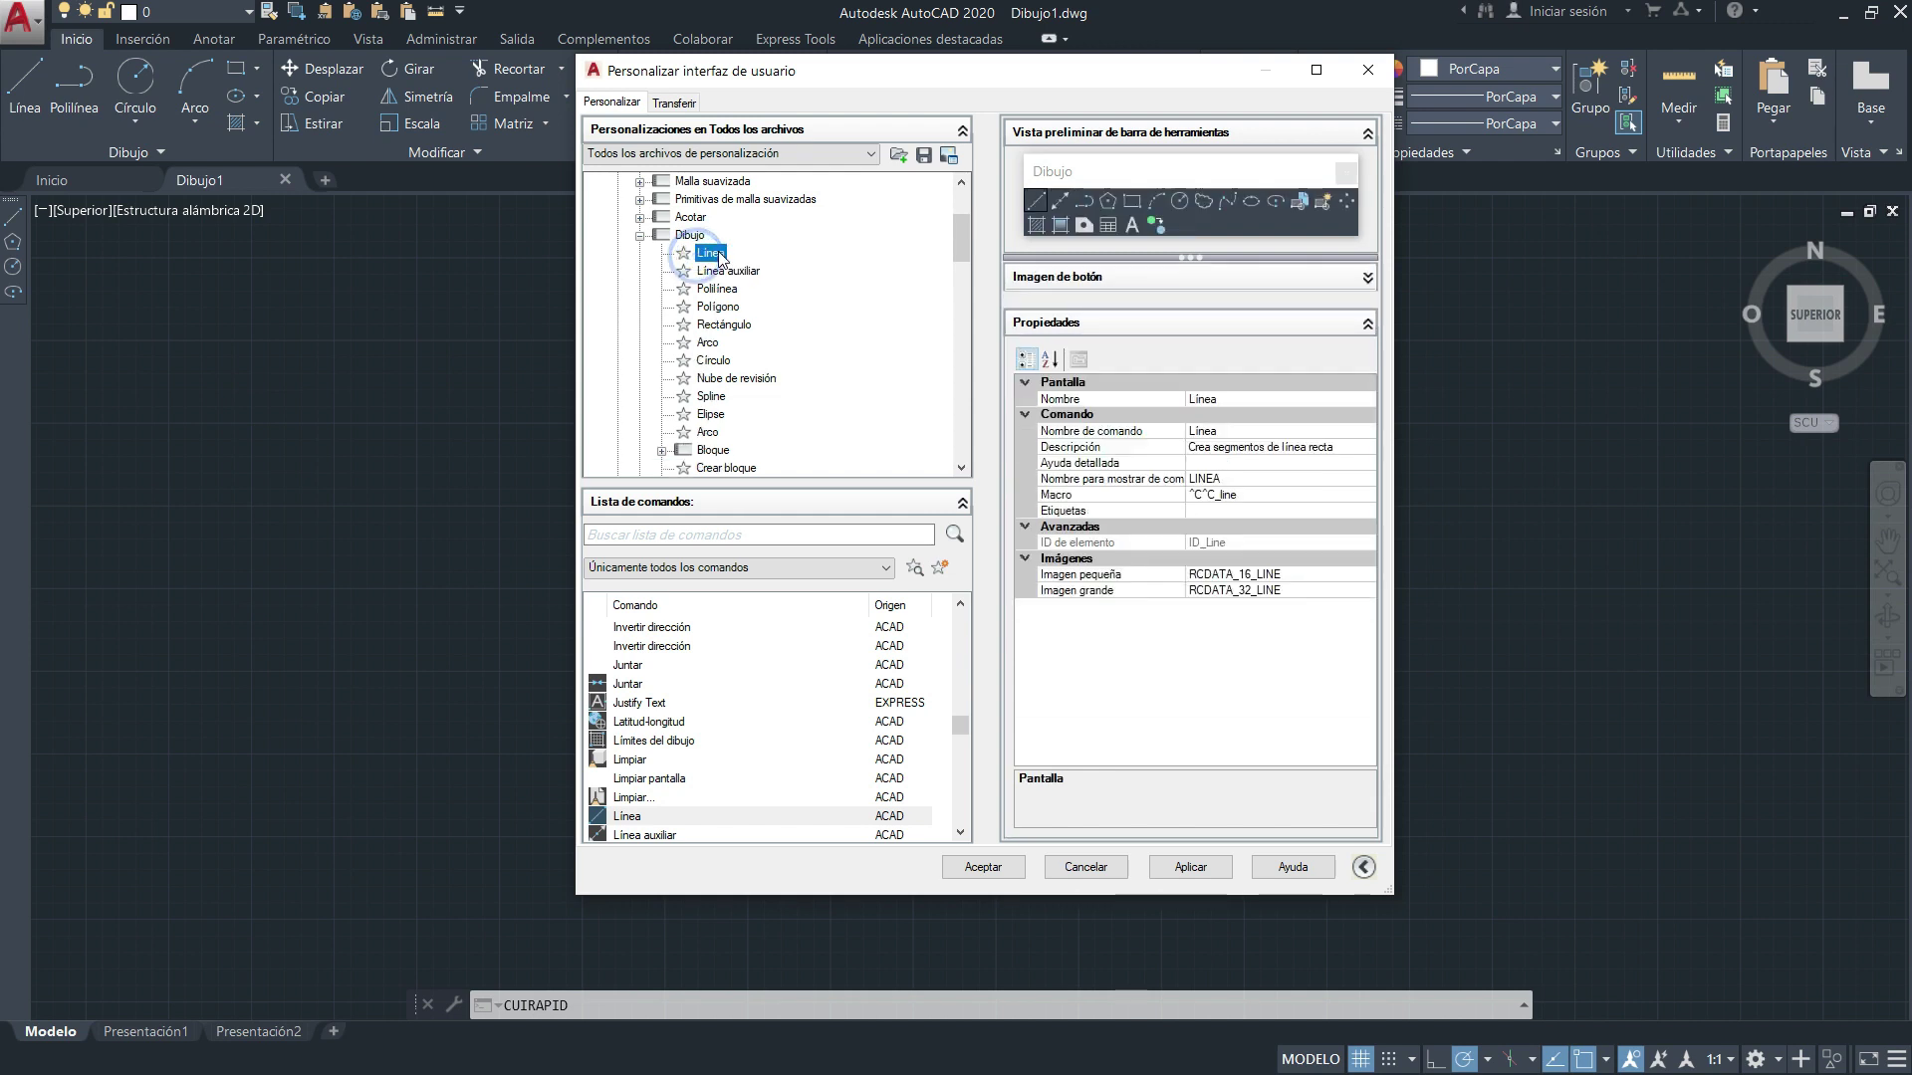
right_click(715, 255)
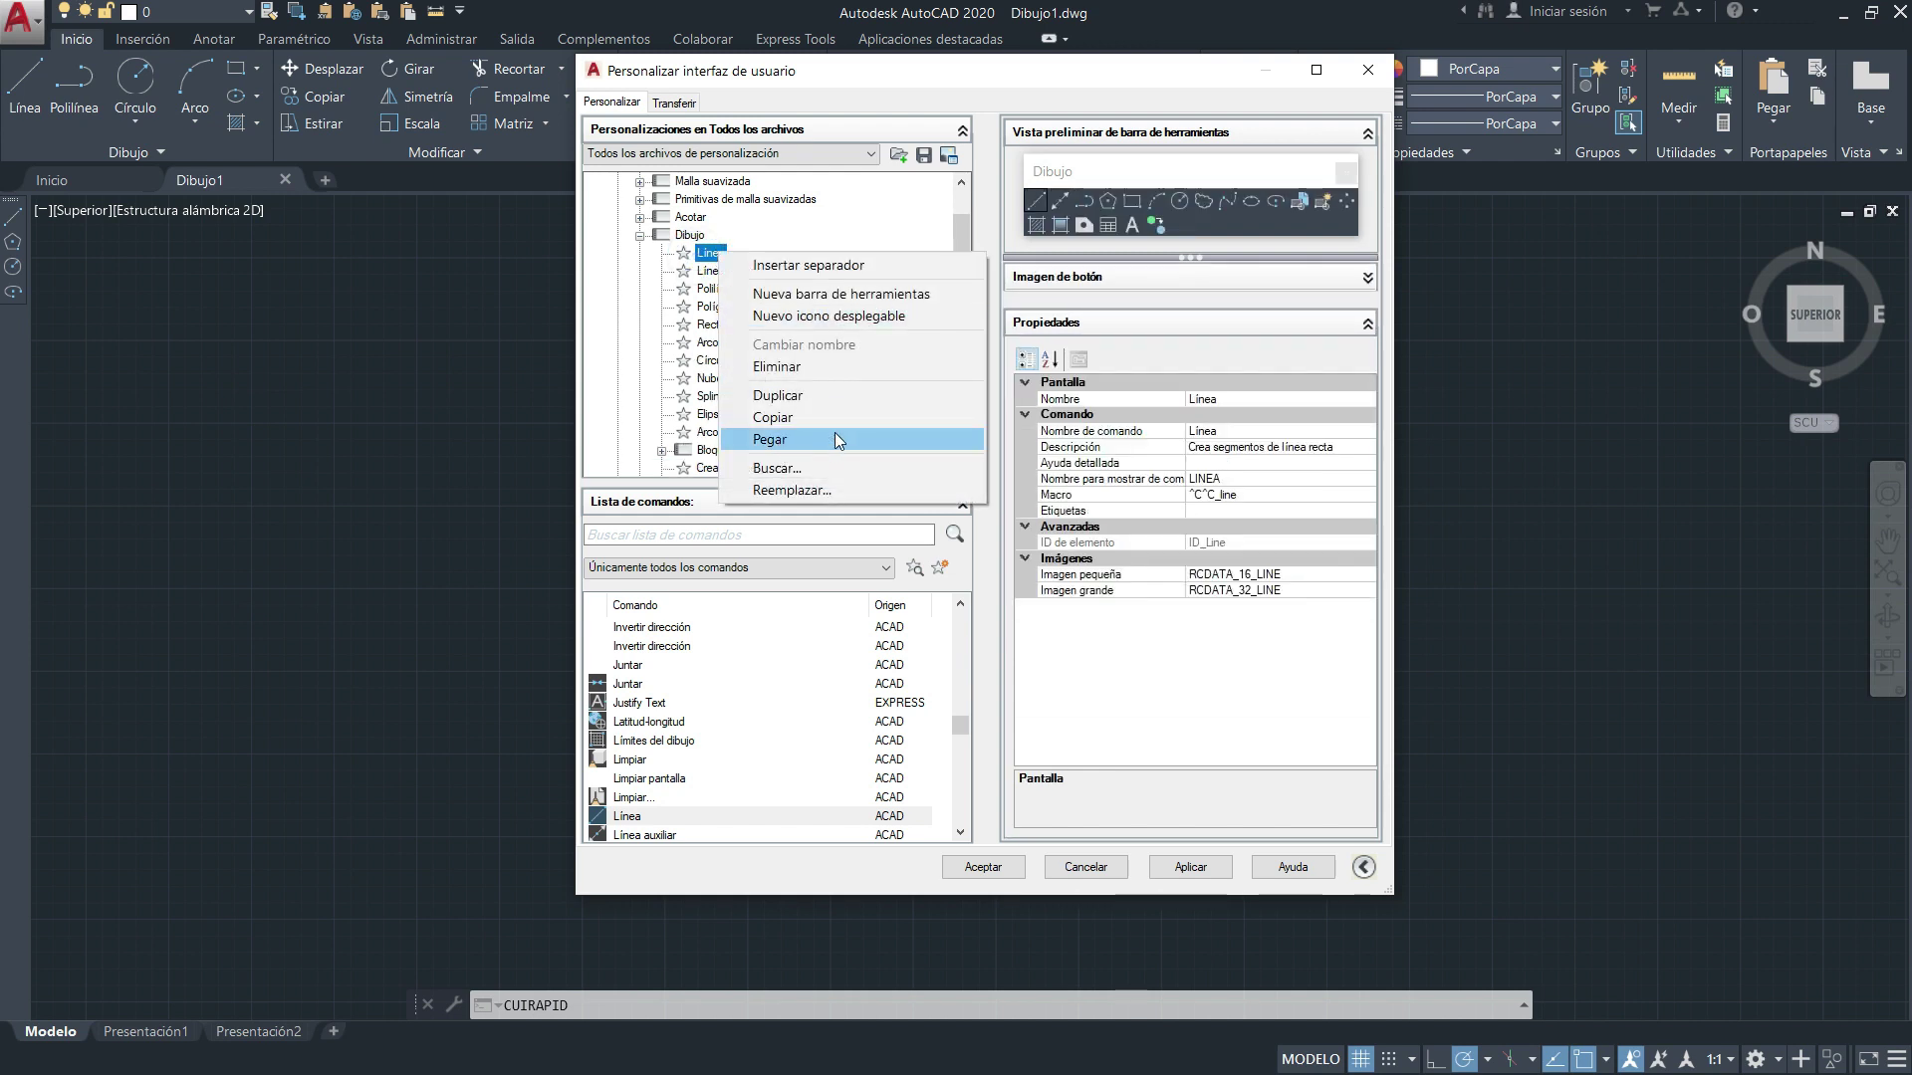
left_click(709, 256)
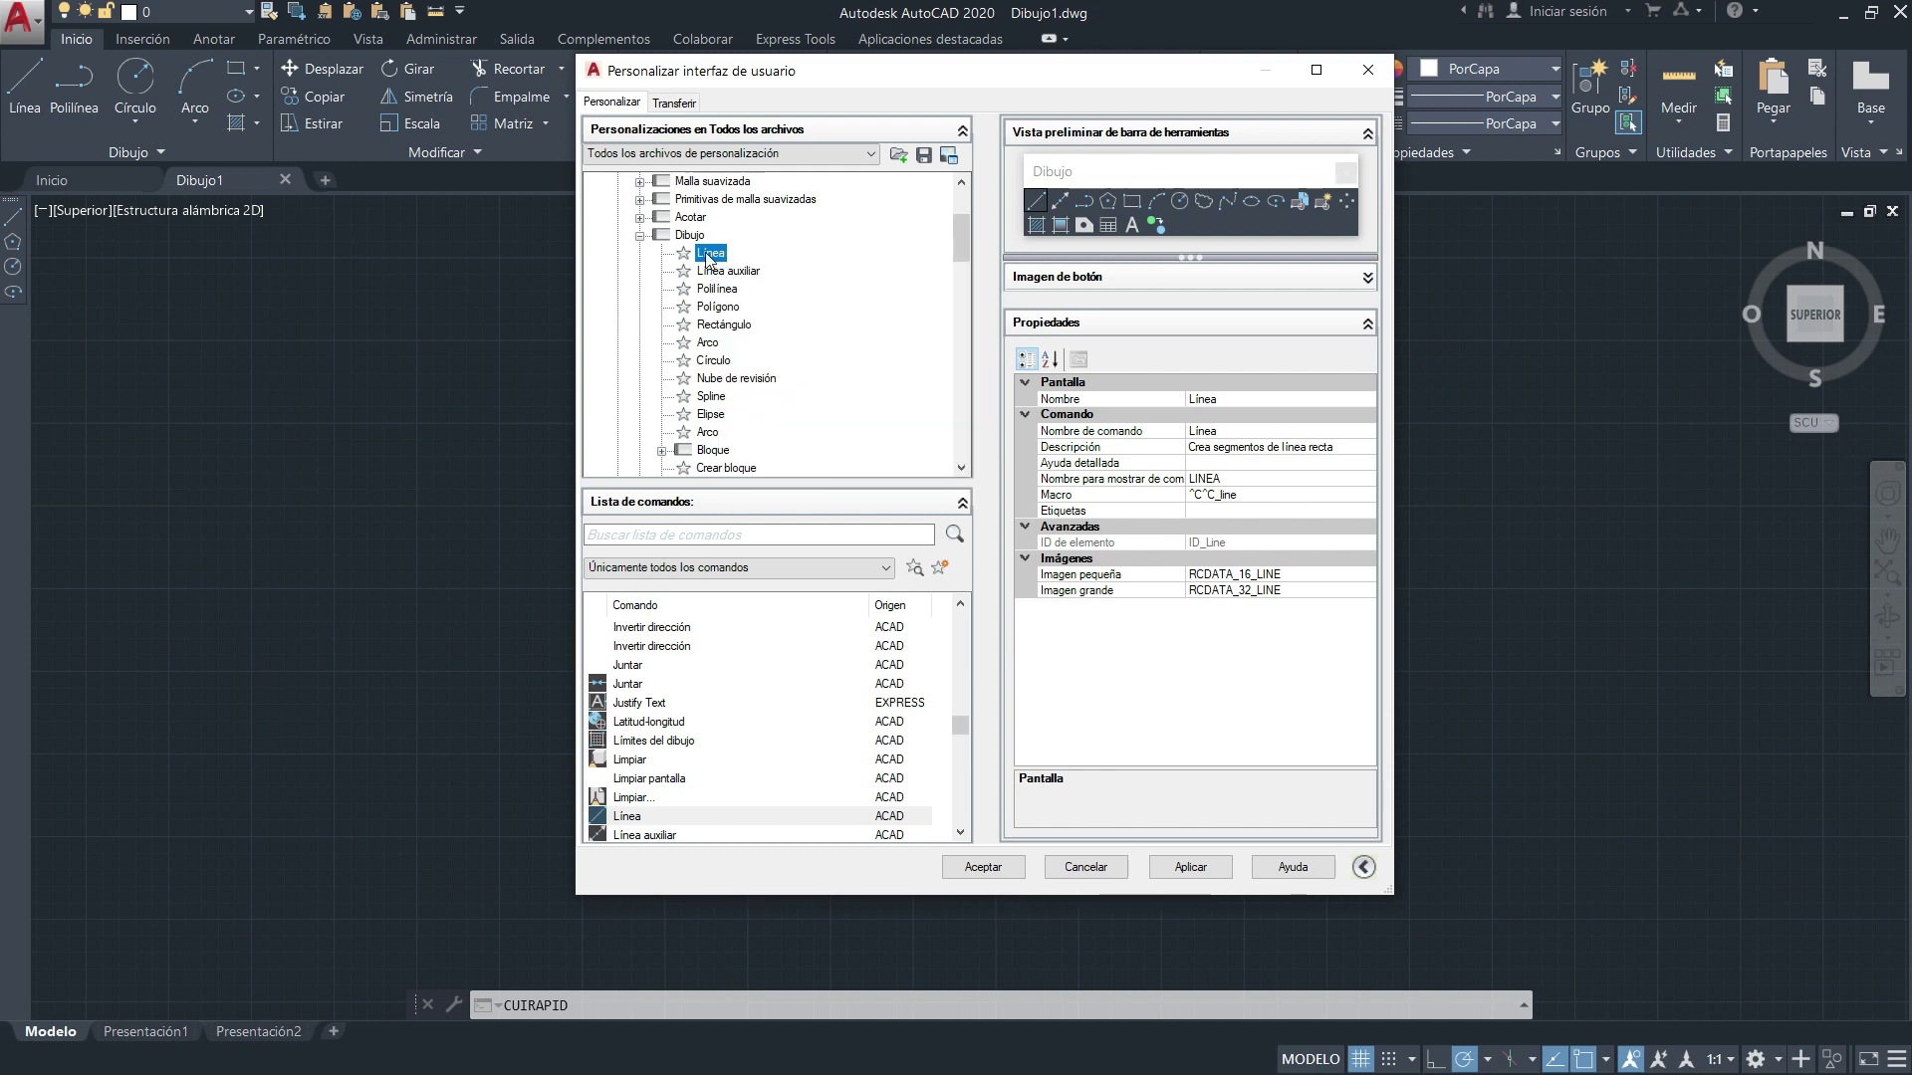
mouse_move(709, 257)
left_mouse_down()
mouse_move(763, 458)
mouse_move(739, 464)
mouse_move(733, 291)
left_mouse_up()
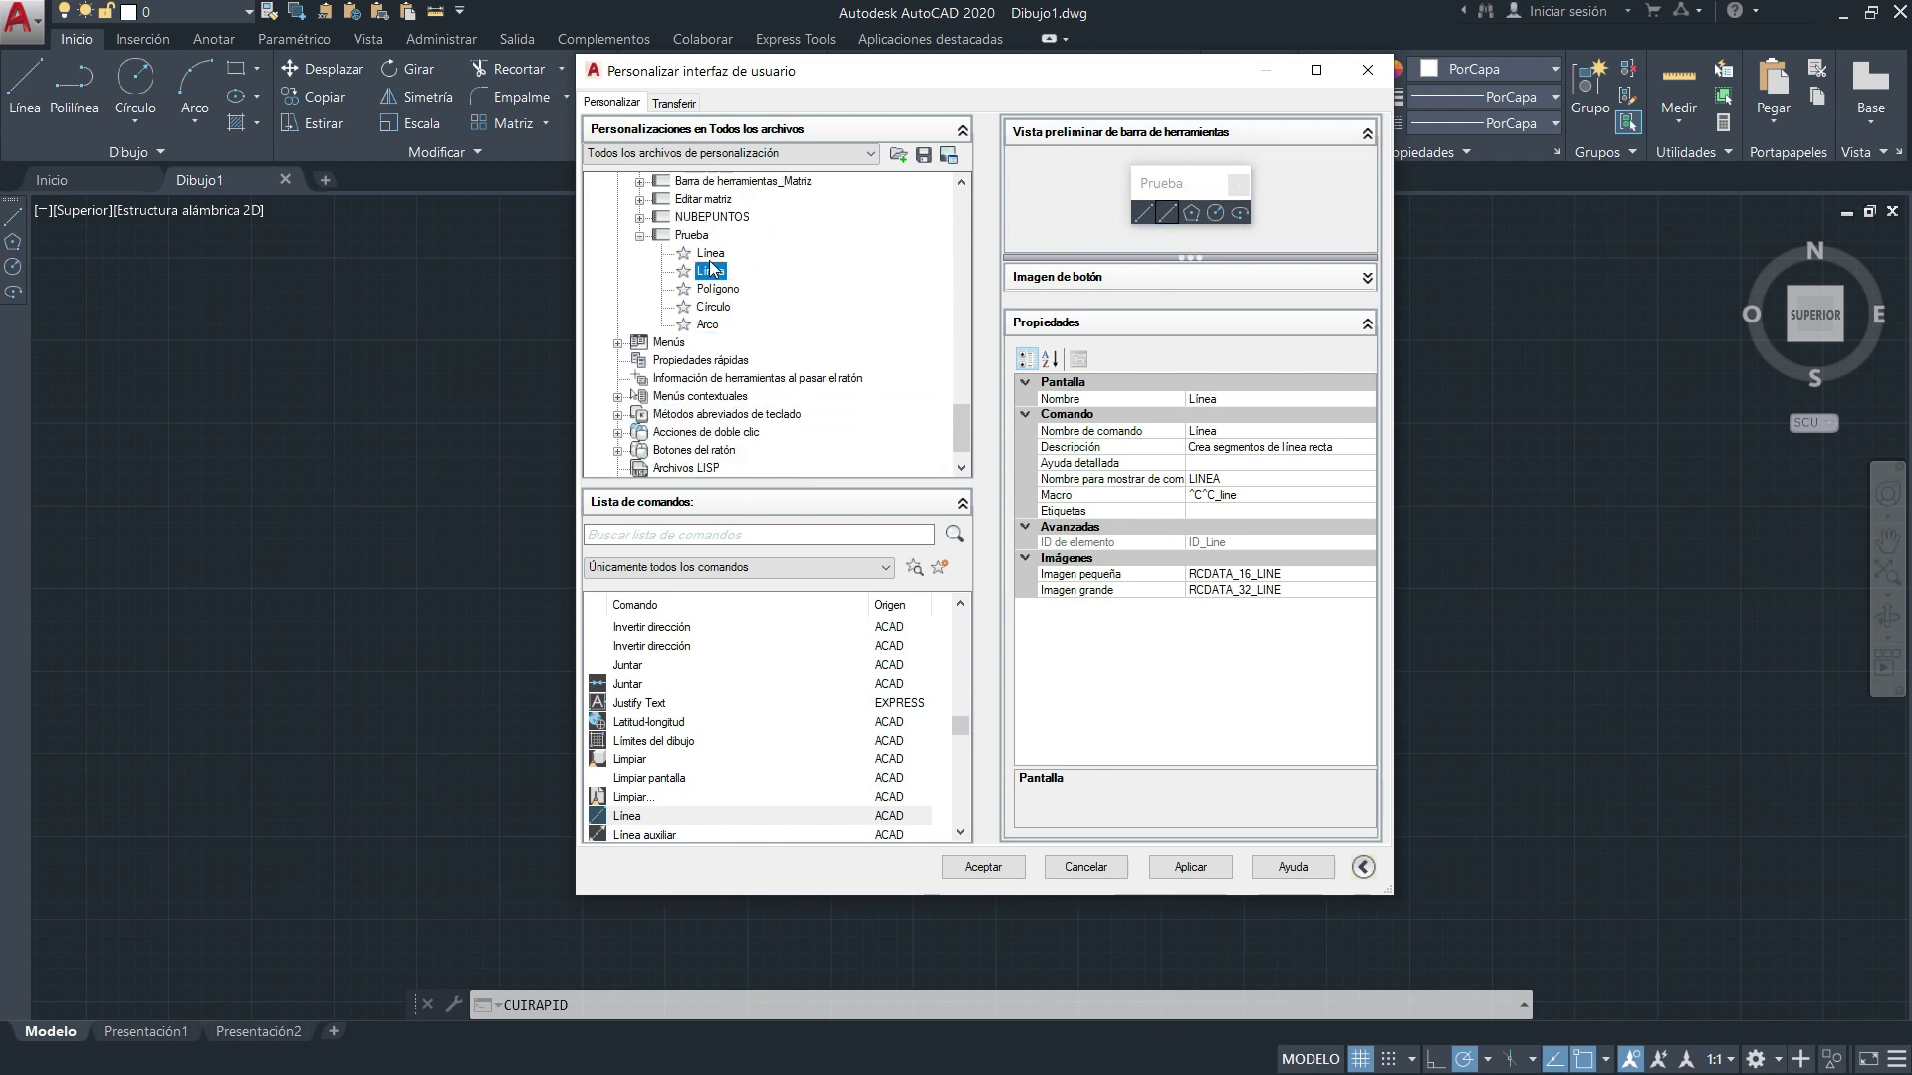
left_click_drag(962, 435, 936, 261)
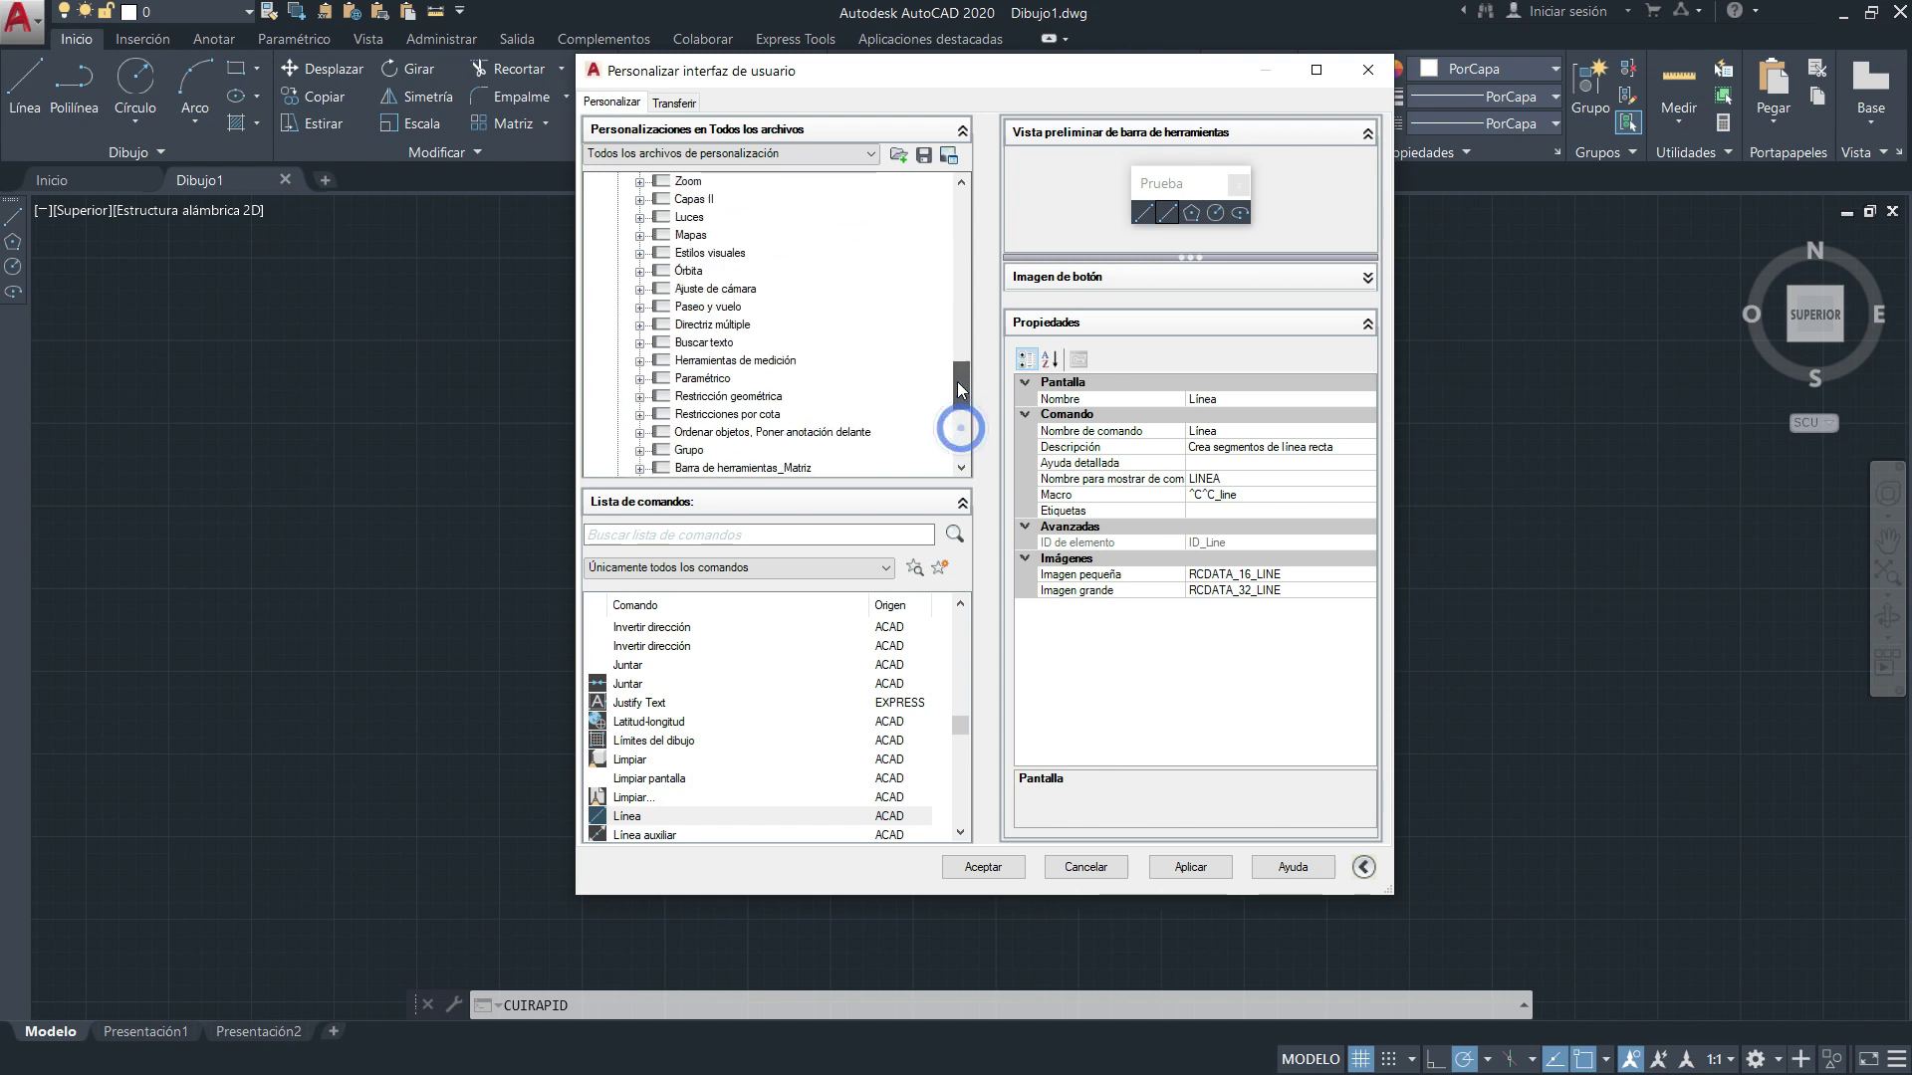
scroll(936, 262, "up", 2)
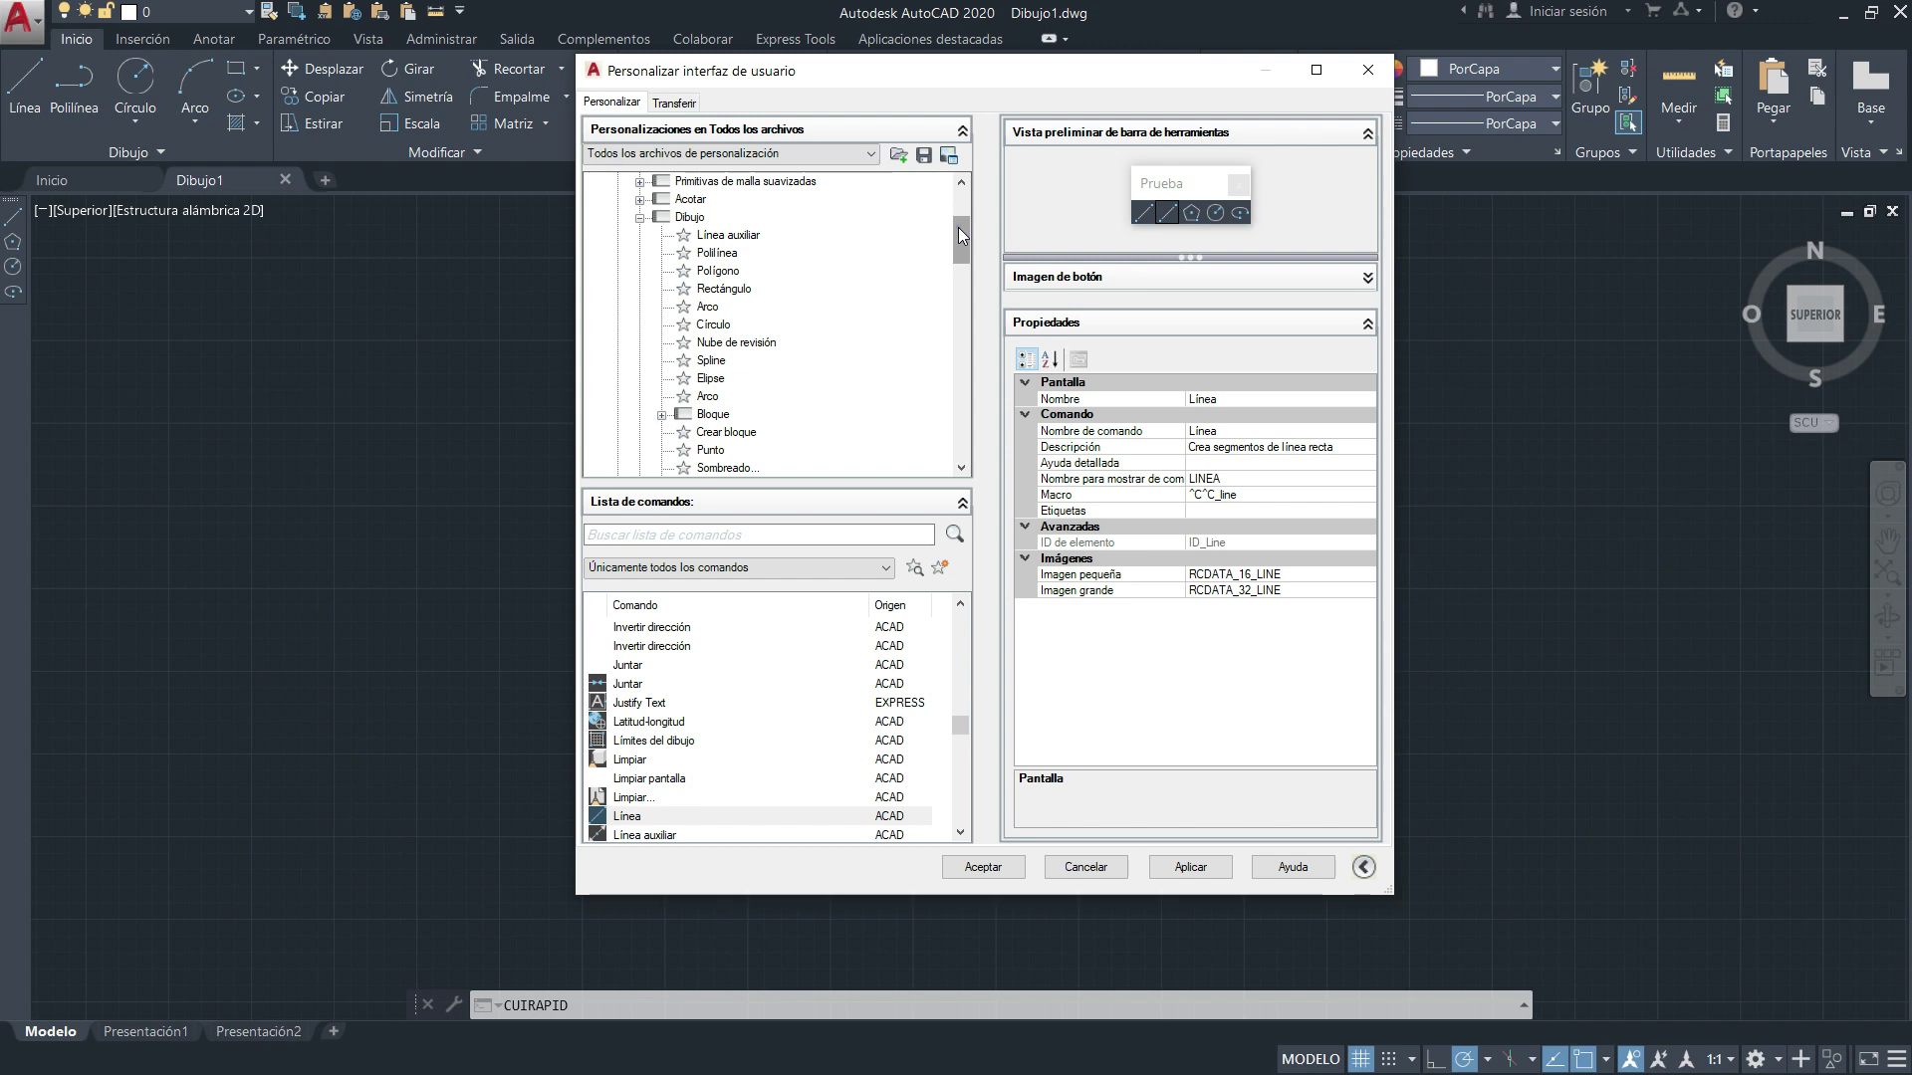
left_click_drag(958, 227, 960, 411)
mouse_move(710, 306)
left_mouse_down()
mouse_move(742, 173)
mouse_move(766, 189)
mouse_move(752, 264)
mouse_move(753, 217)
mouse_move(776, 397)
mouse_move(734, 396)
left_mouse_up()
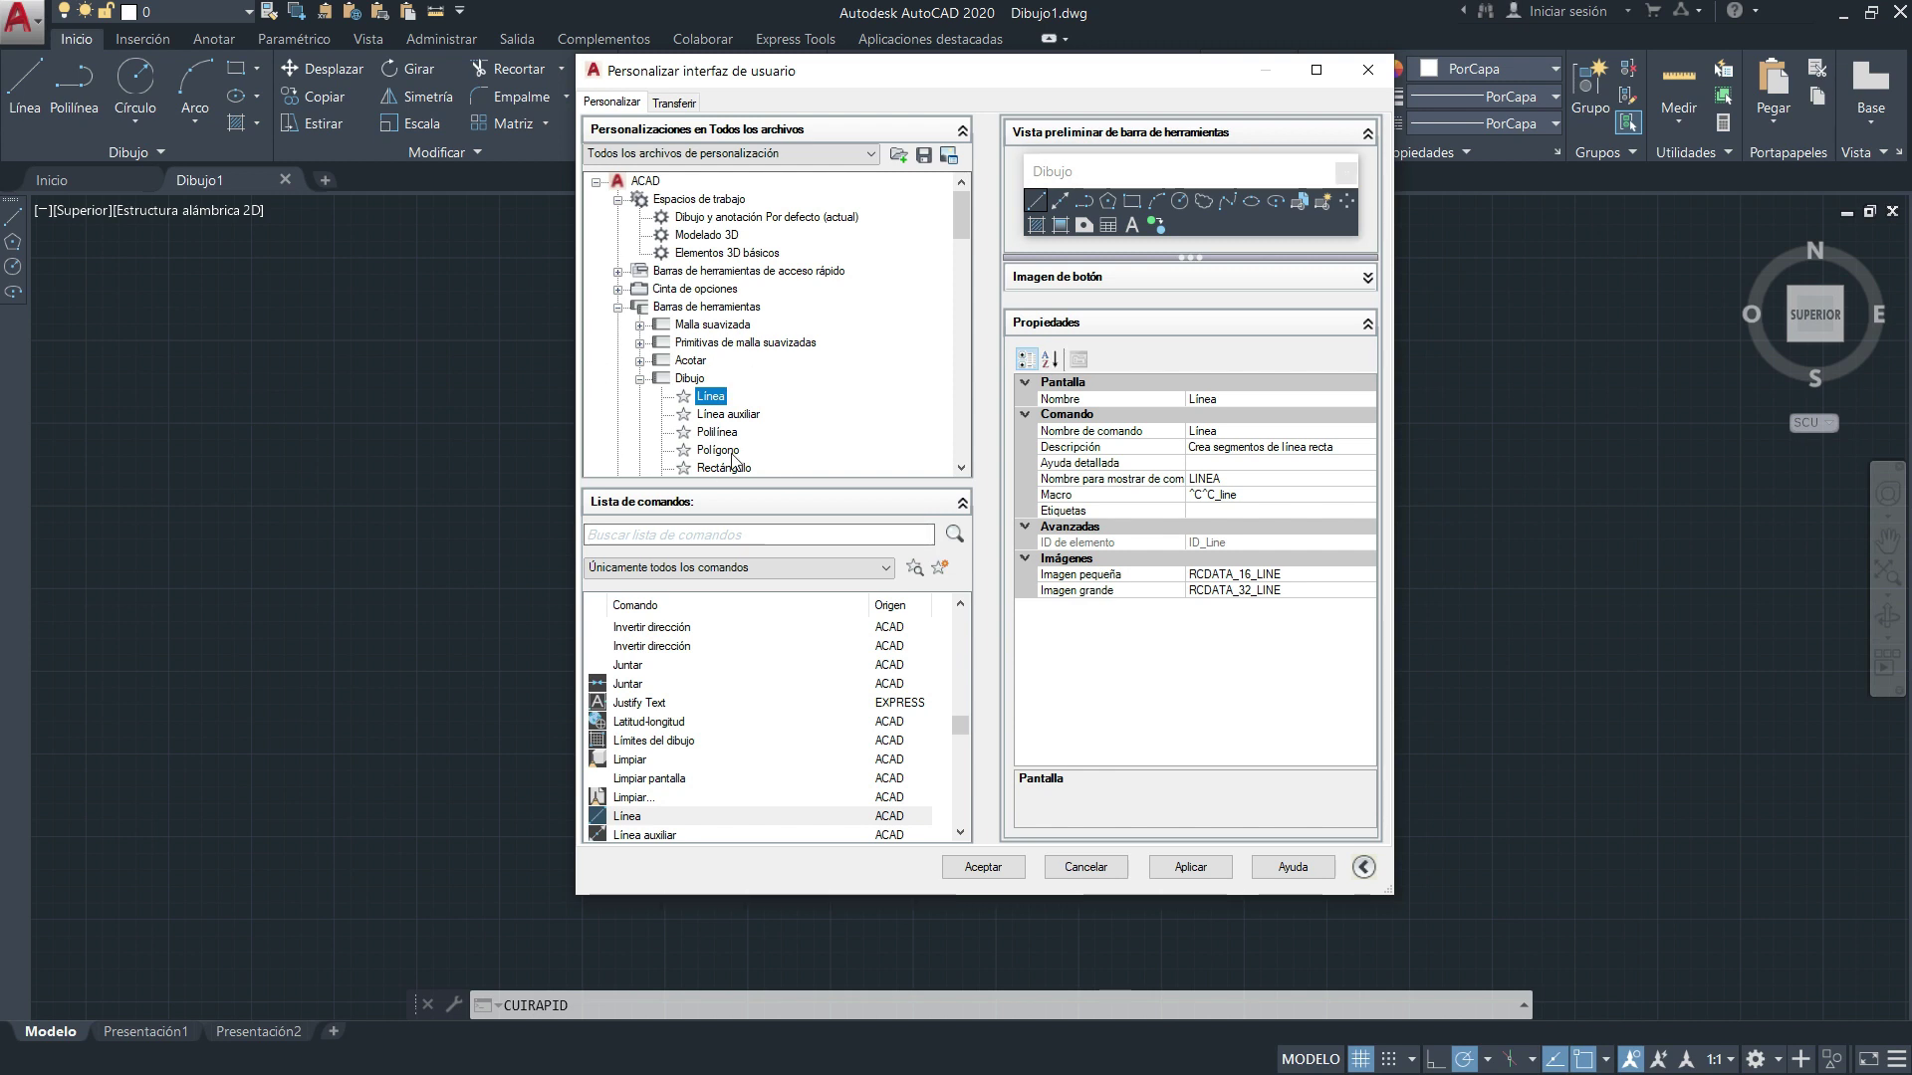
scroll(730, 455, "down", 1)
scroll(726, 449, "down", 1)
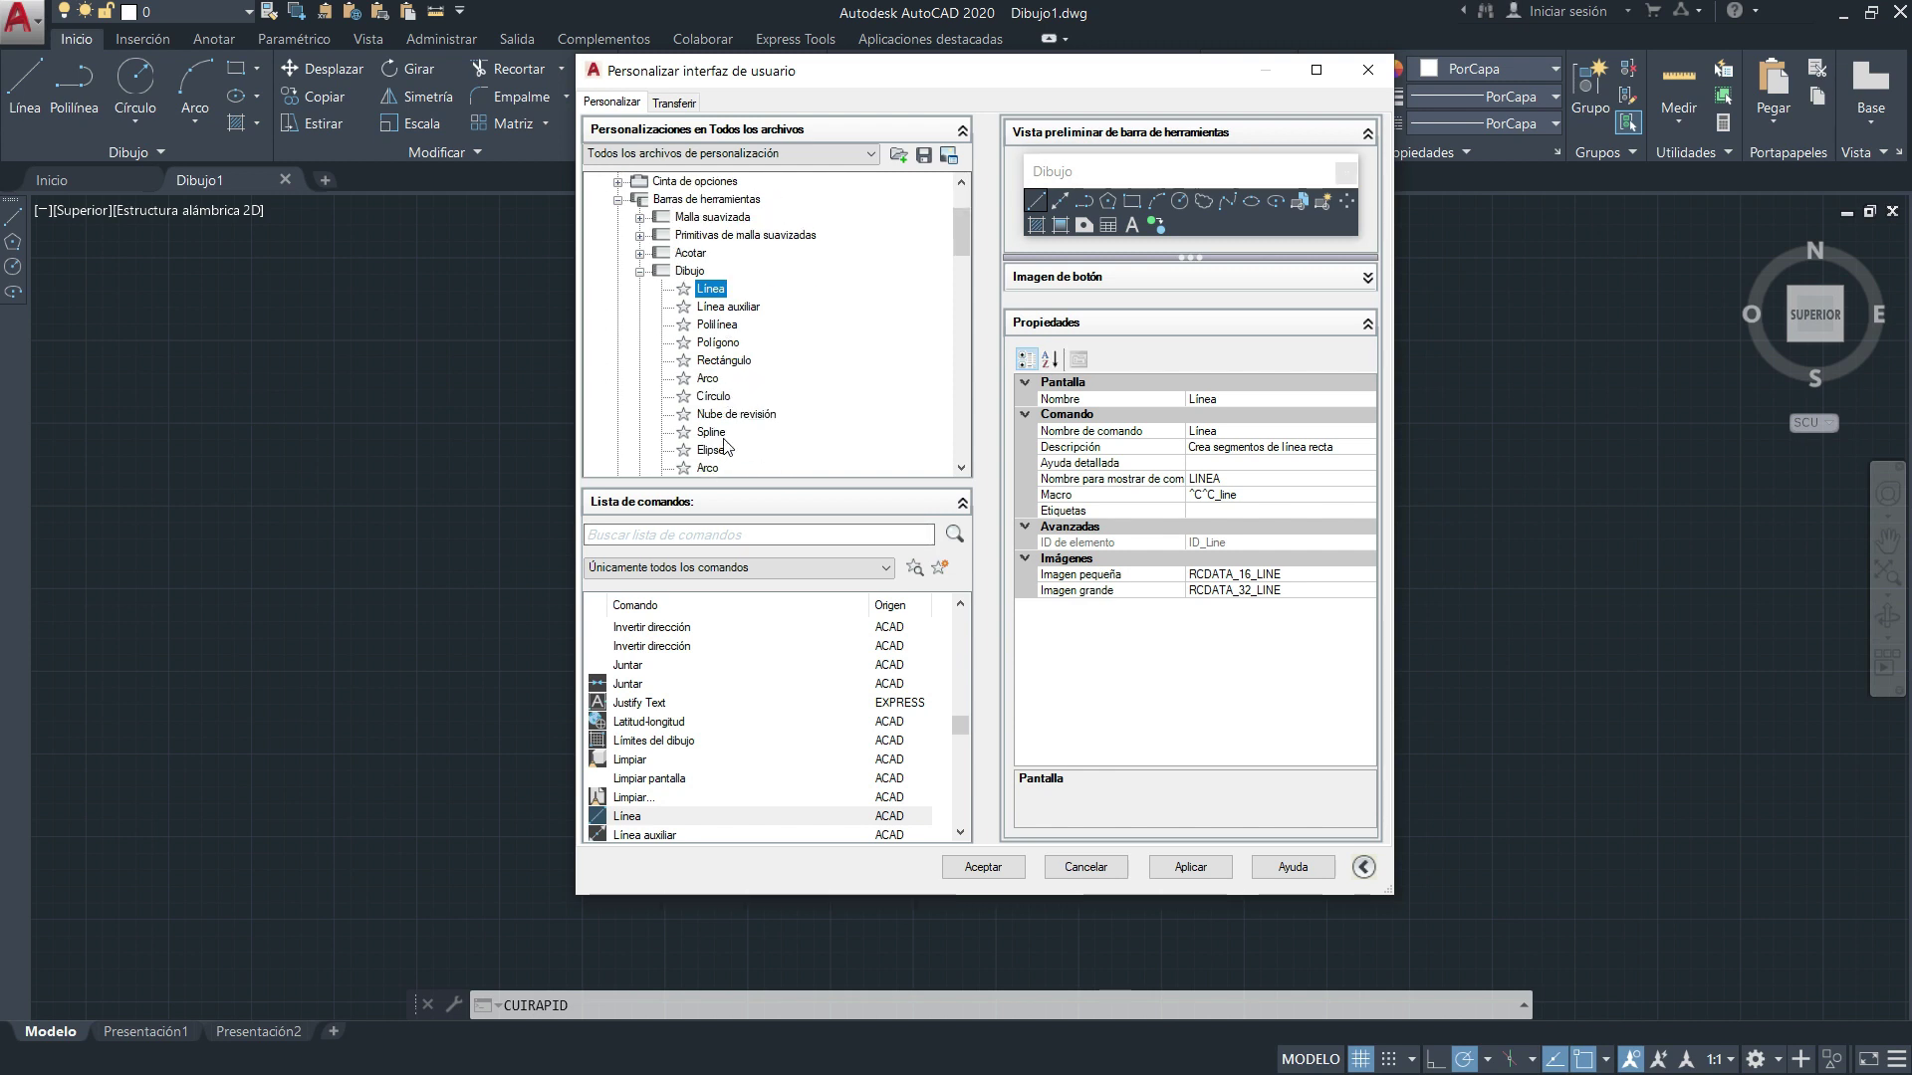
scroll(724, 447, "down", 2)
scroll(723, 447, "down", 1)
scroll(724, 447, "down", 1)
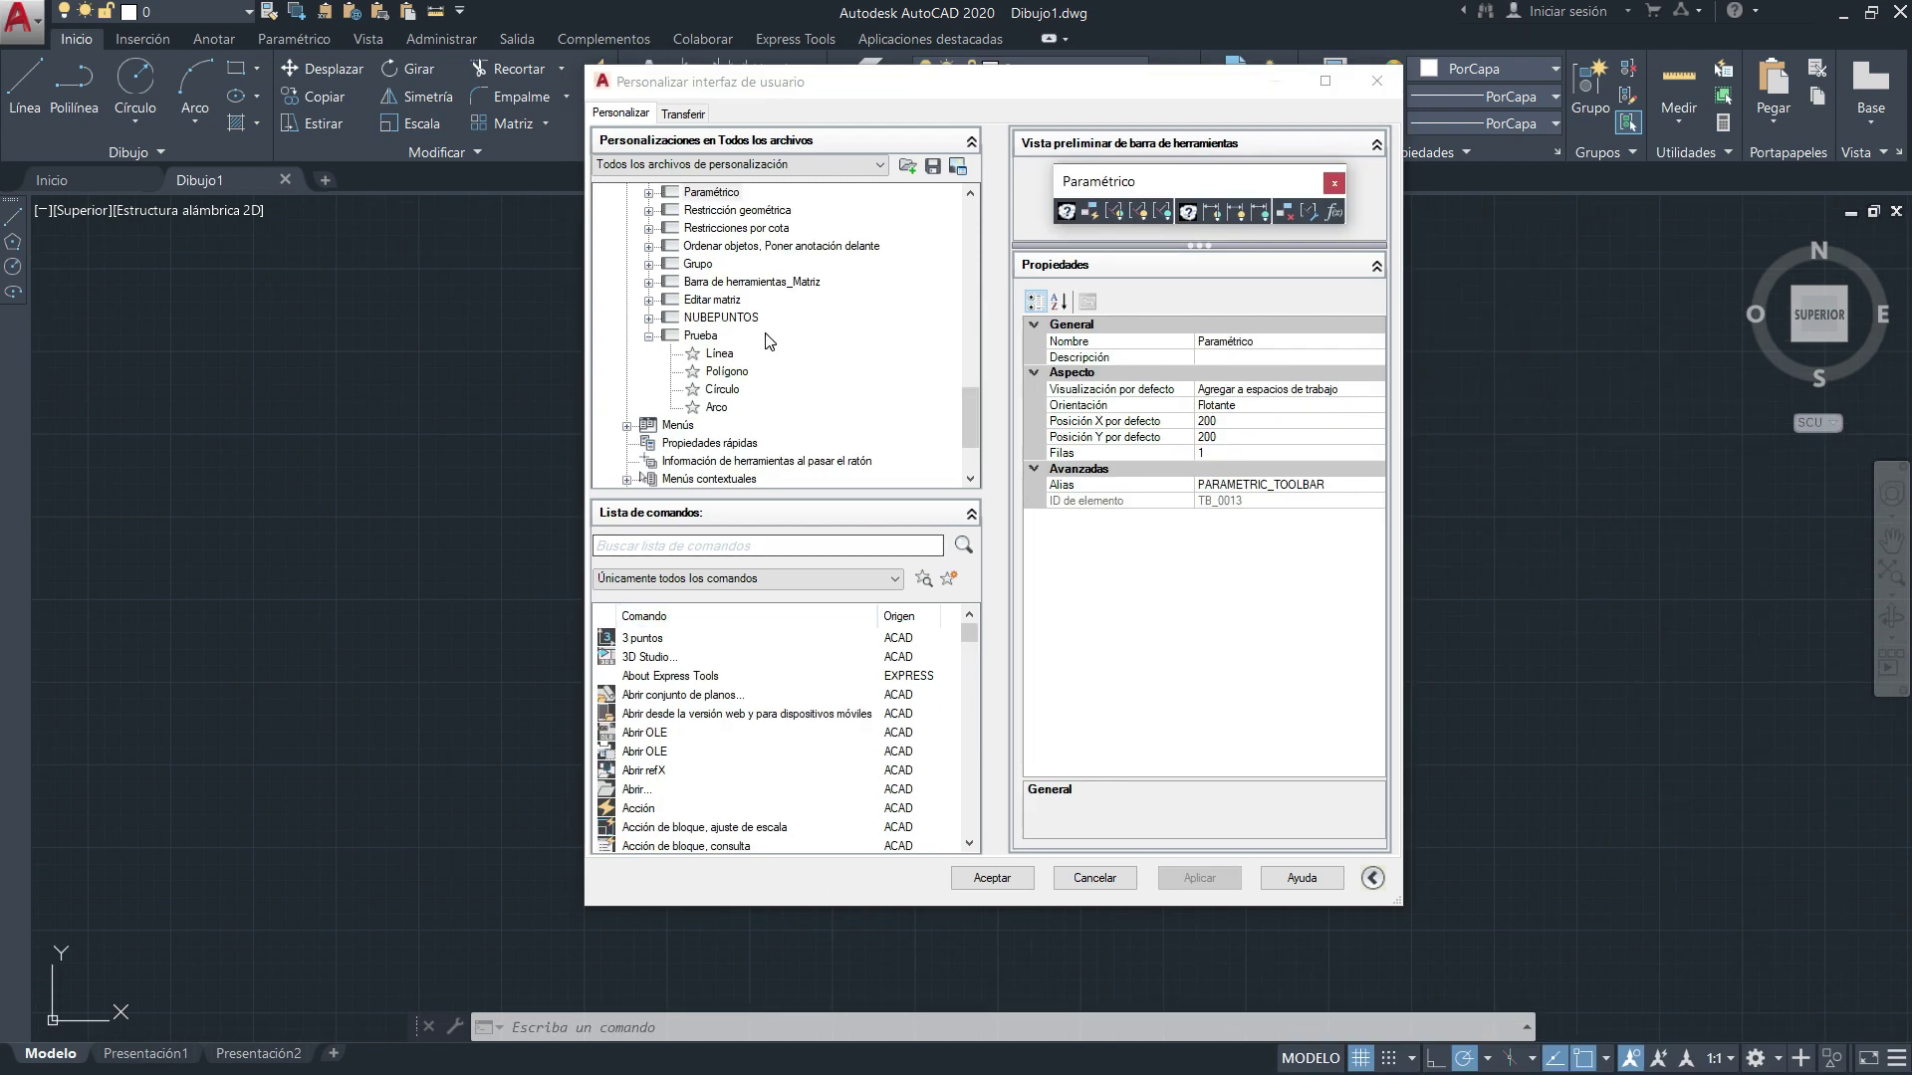
Create a new toolbar under Barras de herramientas named prueba_Cotas.
left_click(696, 338)
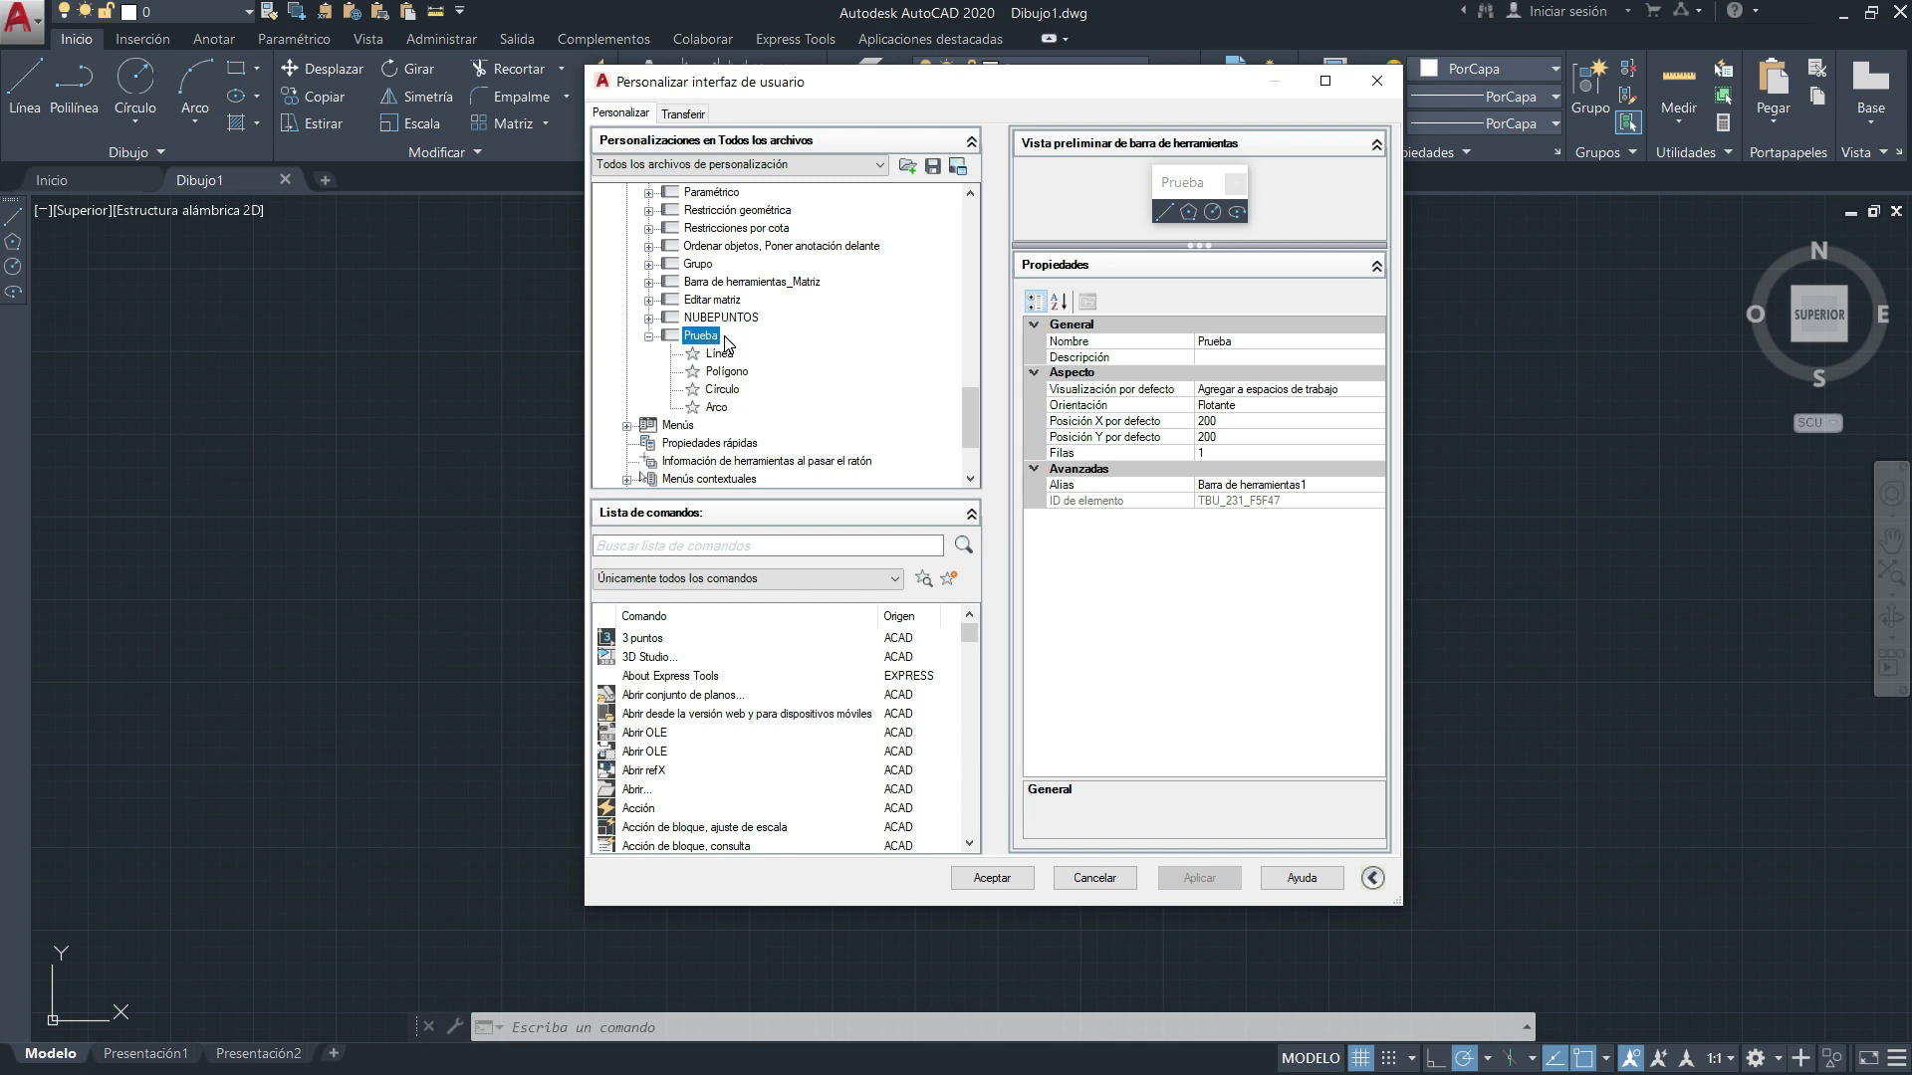
right_click(700, 340)
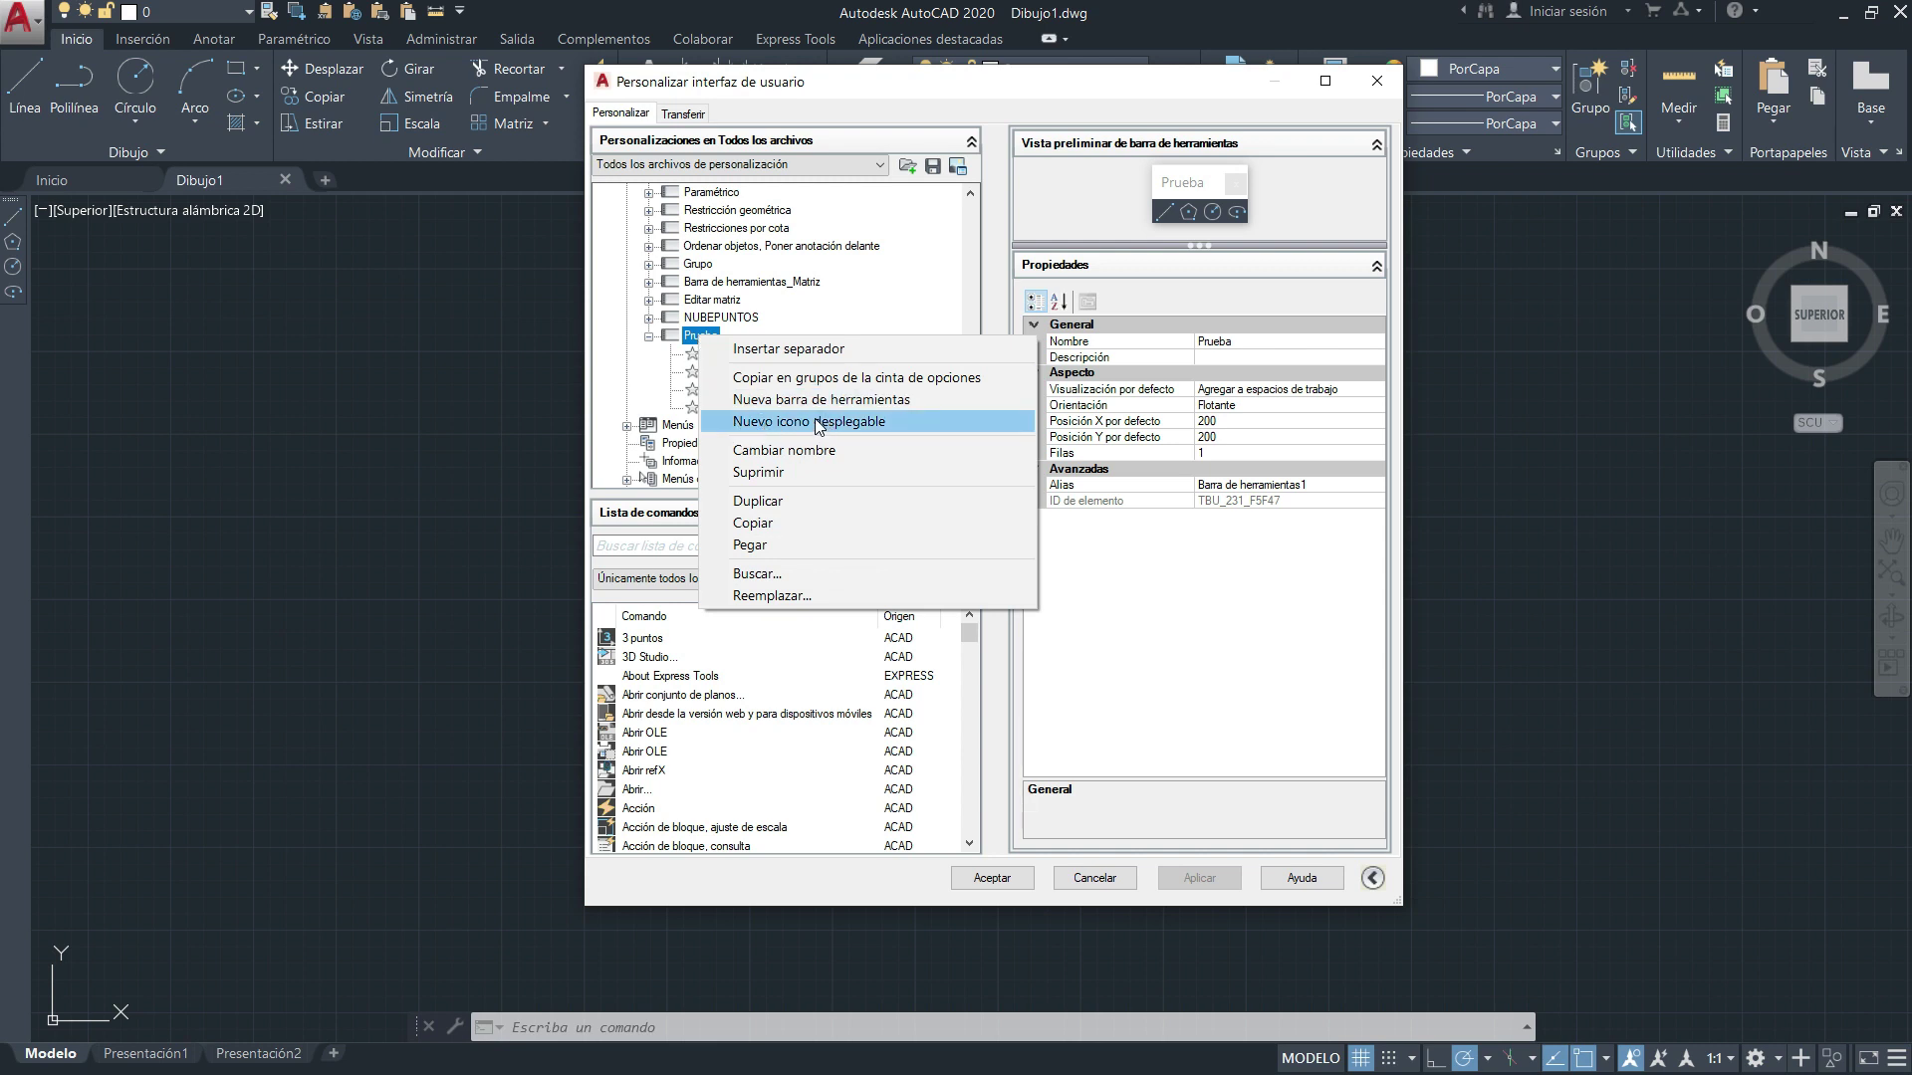
left_click(649, 336)
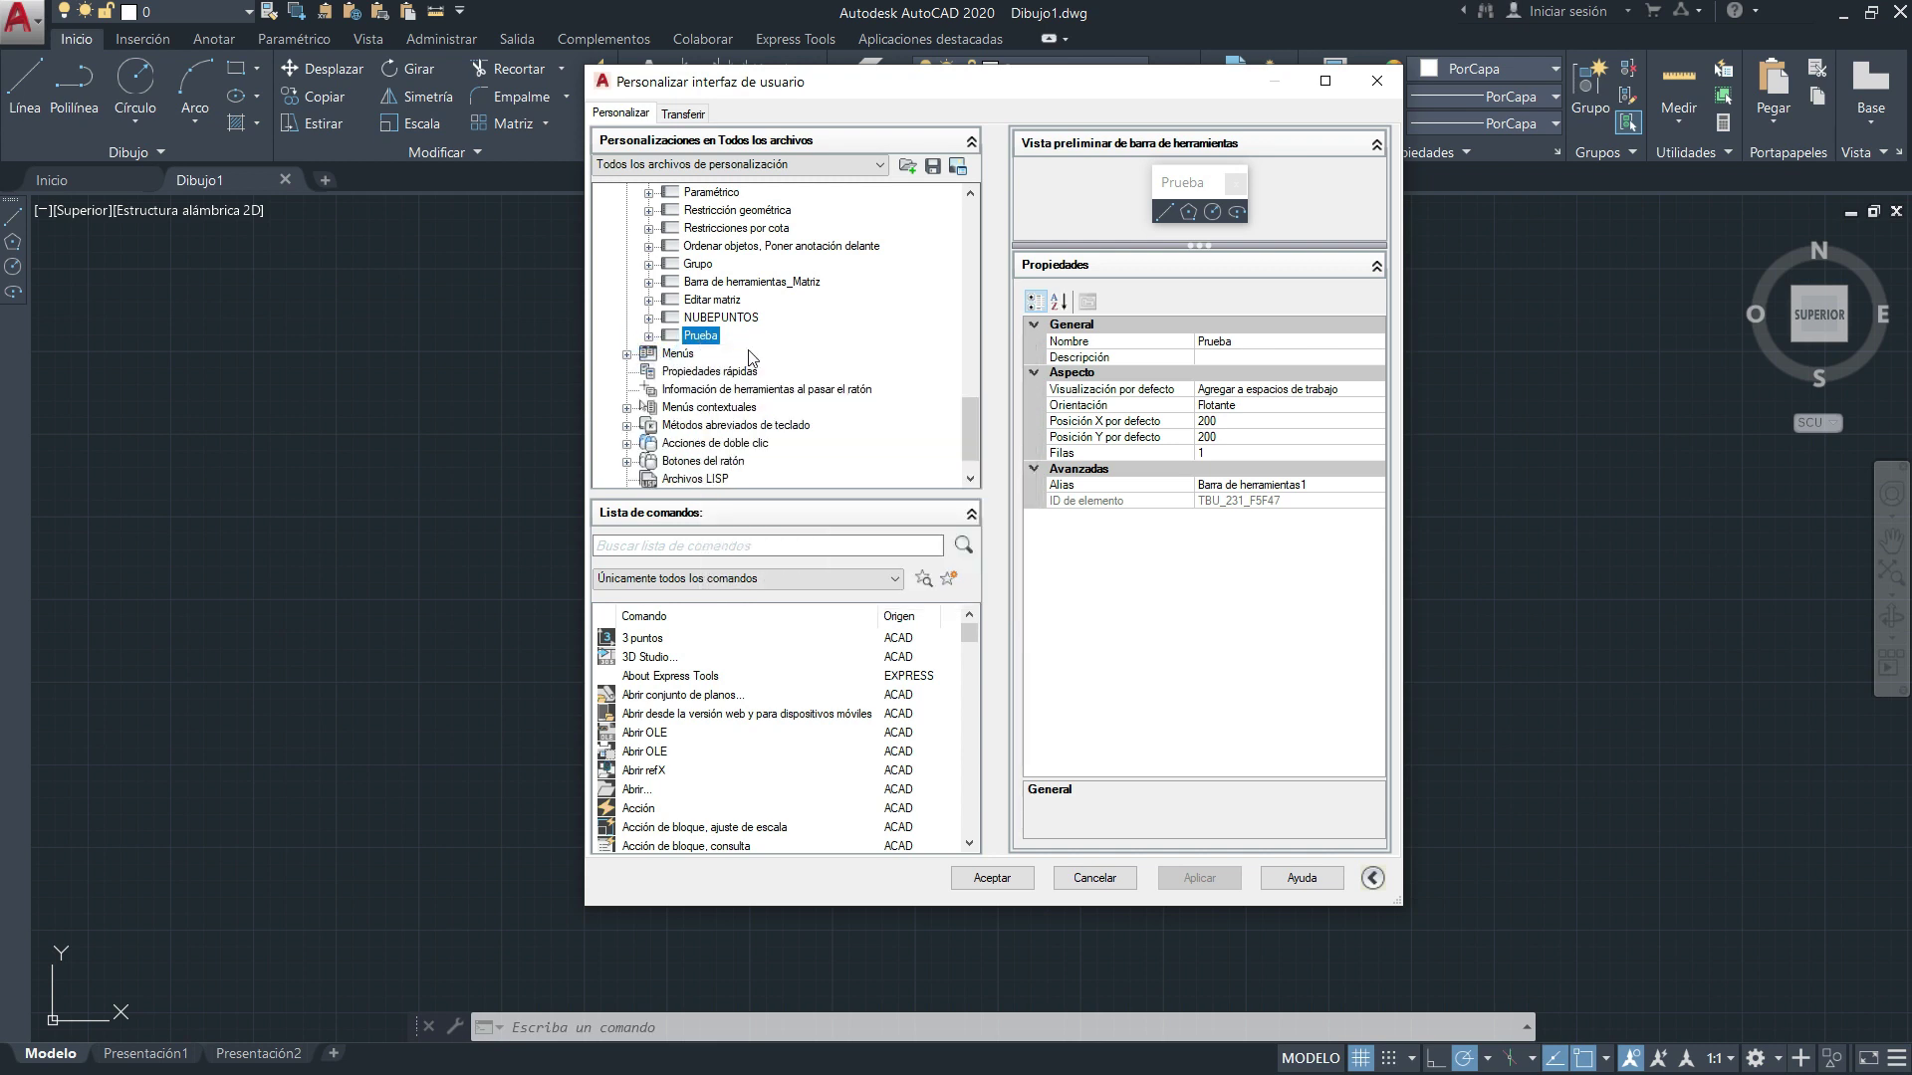
scroll(719, 341, "up", 2)
scroll(713, 346, "up", 5)
scroll(713, 347, "up", 5)
scroll(711, 348, "up", 4)
left_click(710, 321)
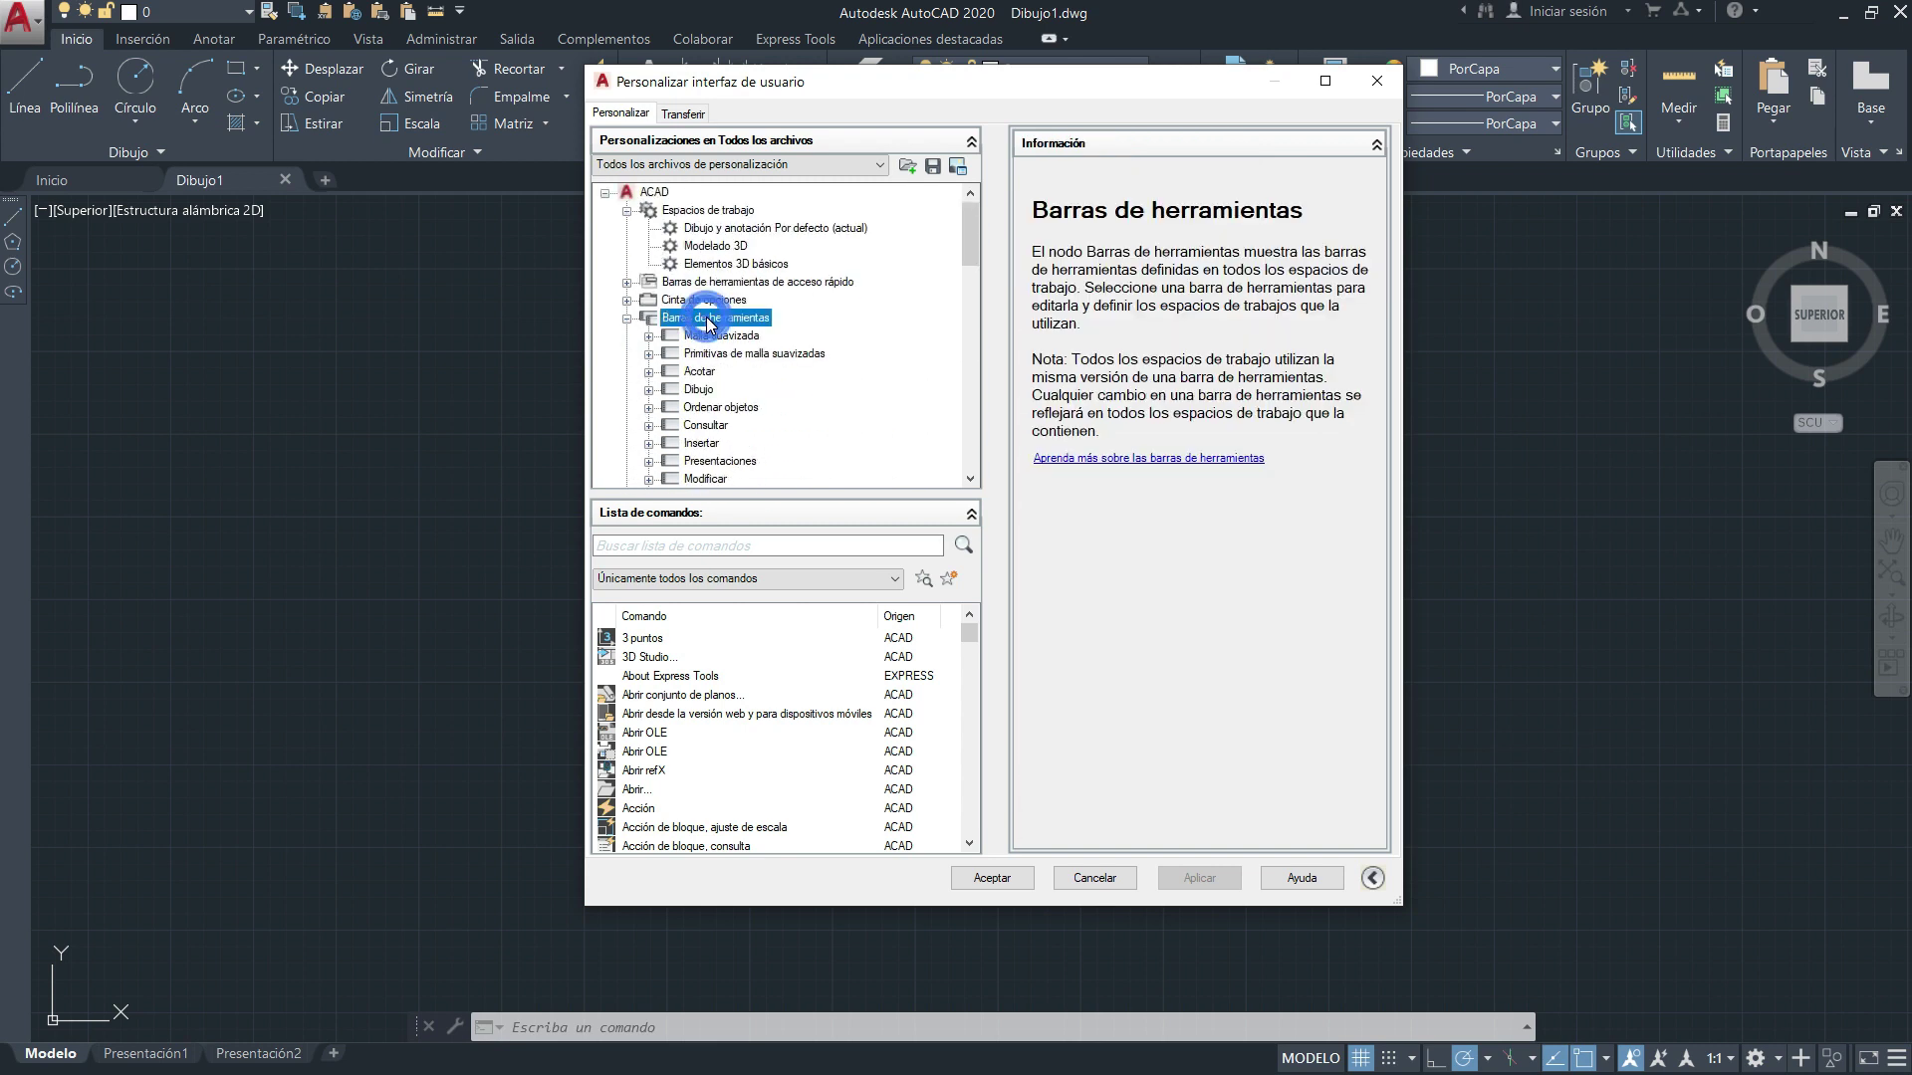
right_click(712, 324)
left_click(779, 330)
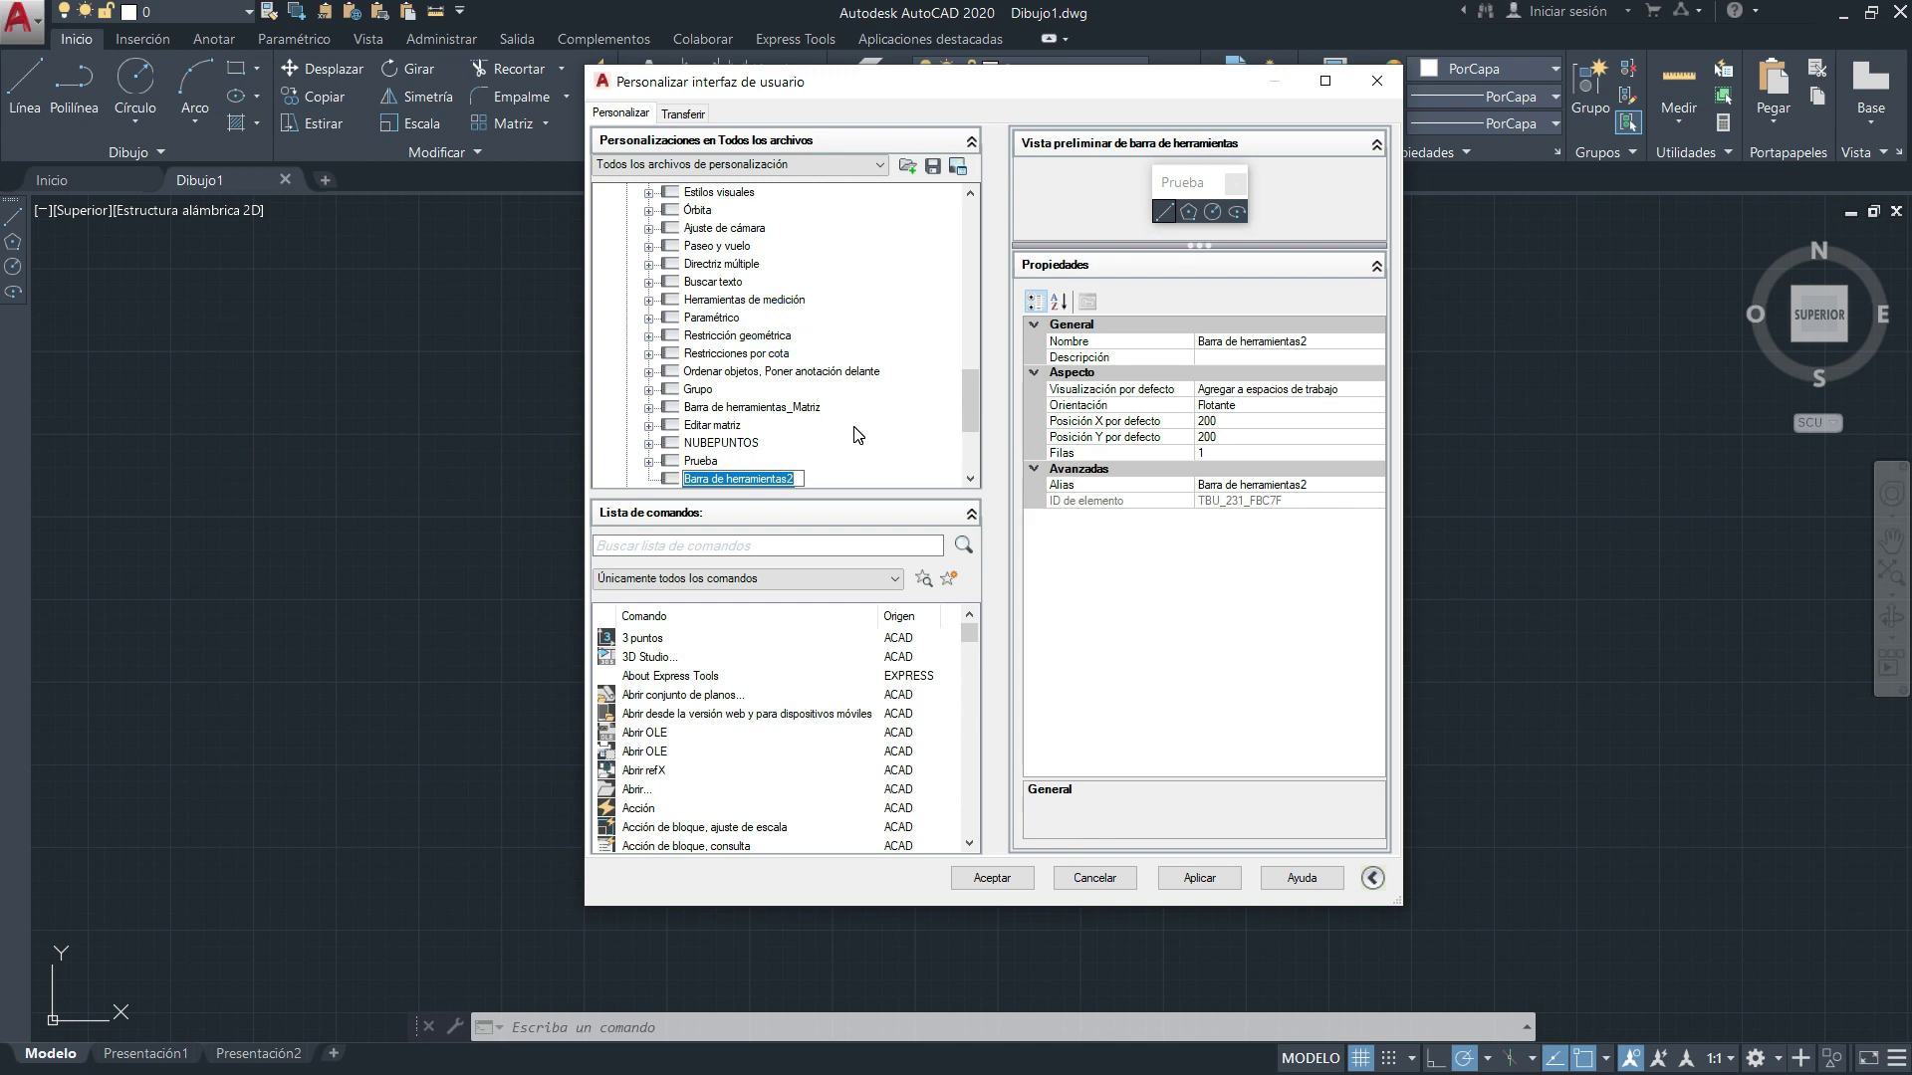
type("prueba_Cotas")
key("Return")
Review the Prueba toolbar's commands and confirm the prueba_Cotas name.
scroll(673, 373, "down", 2)
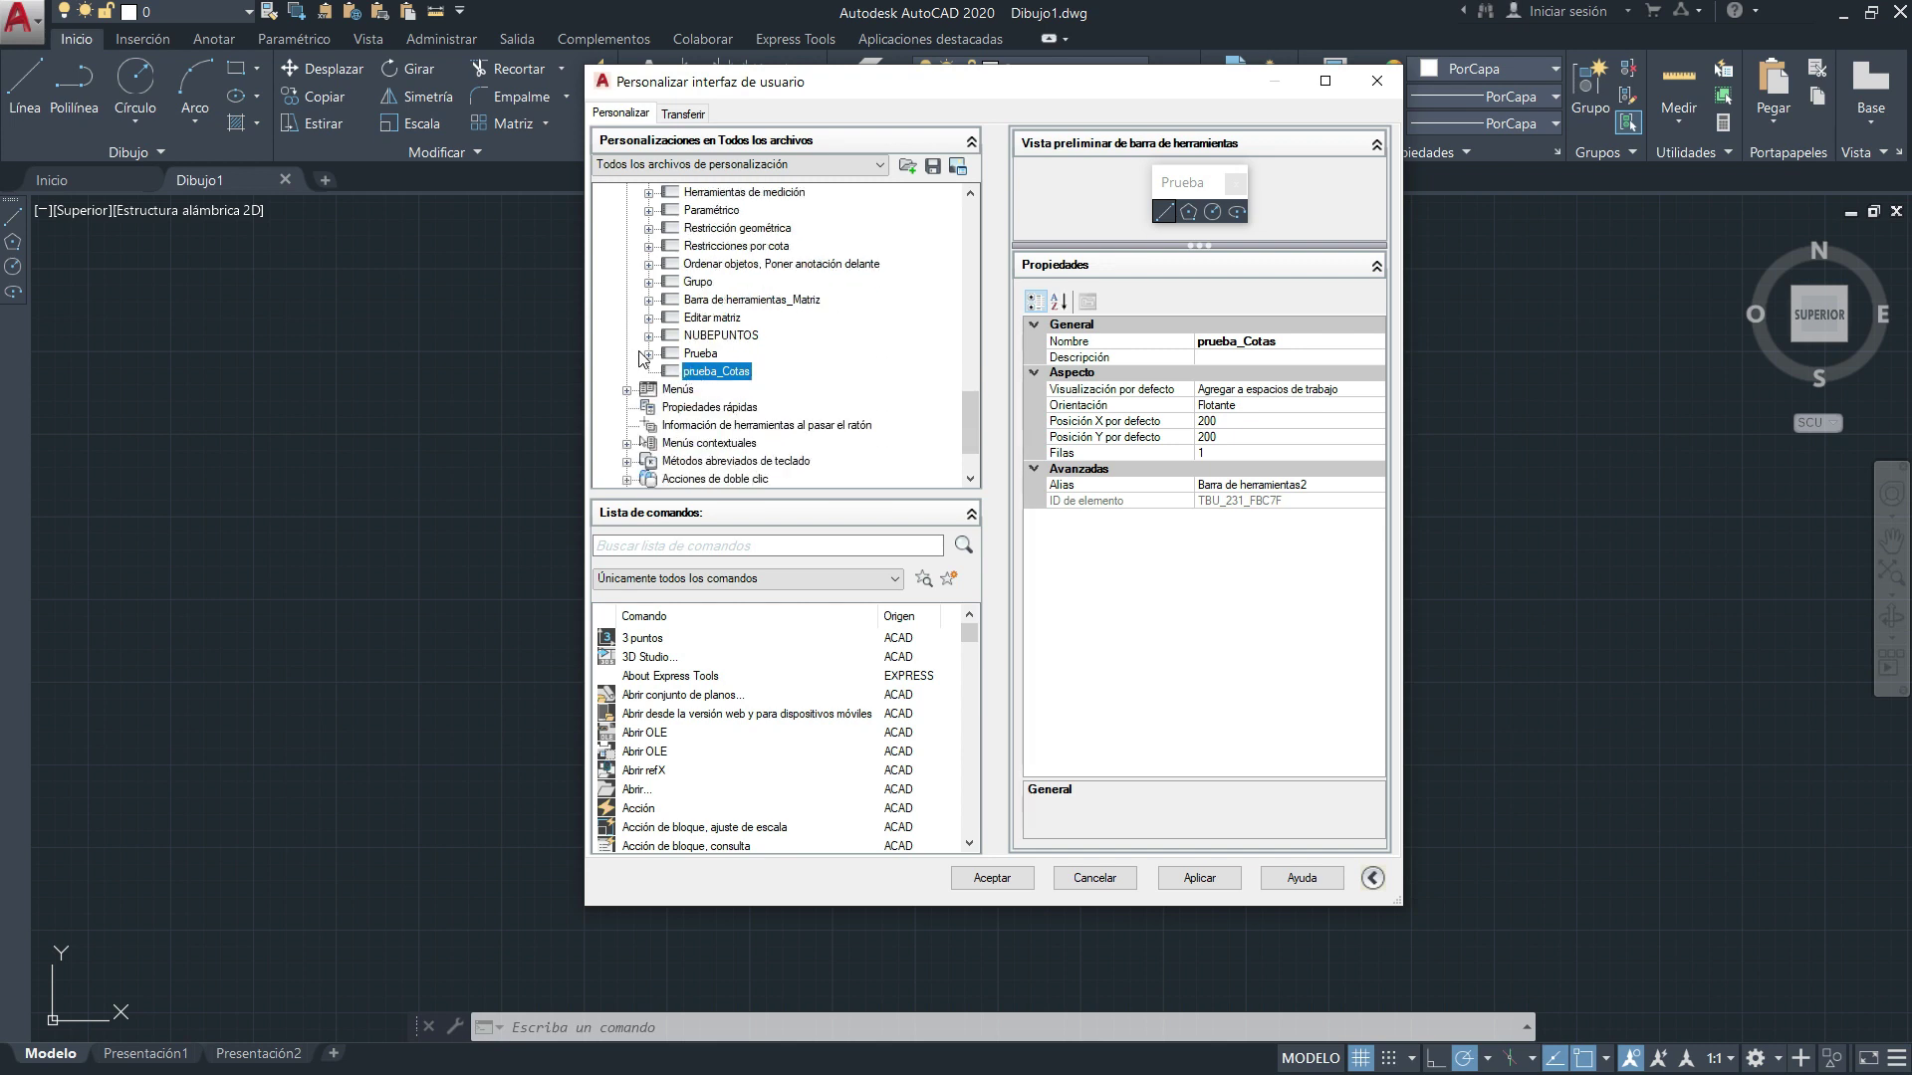
left_click(649, 355)
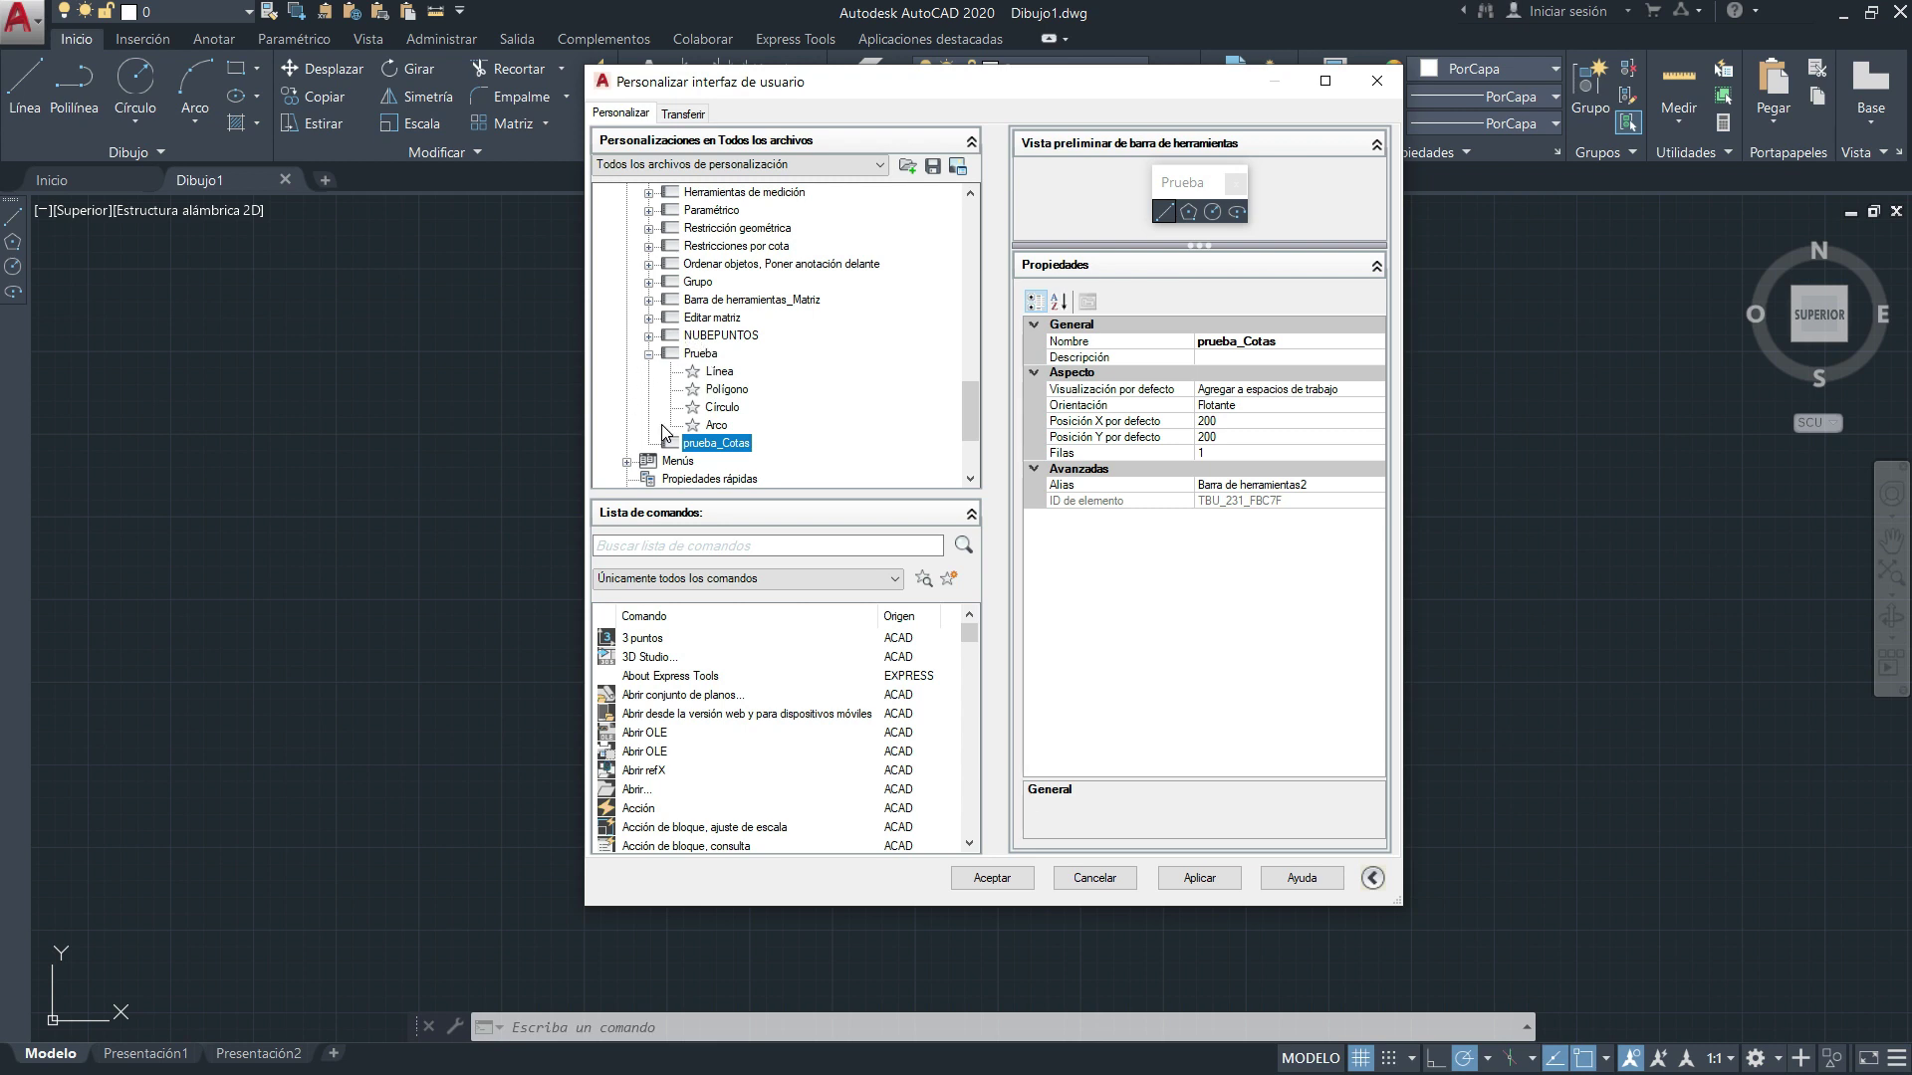
scroll(664, 358, "up", 3)
scroll(704, 330, "down", 2)
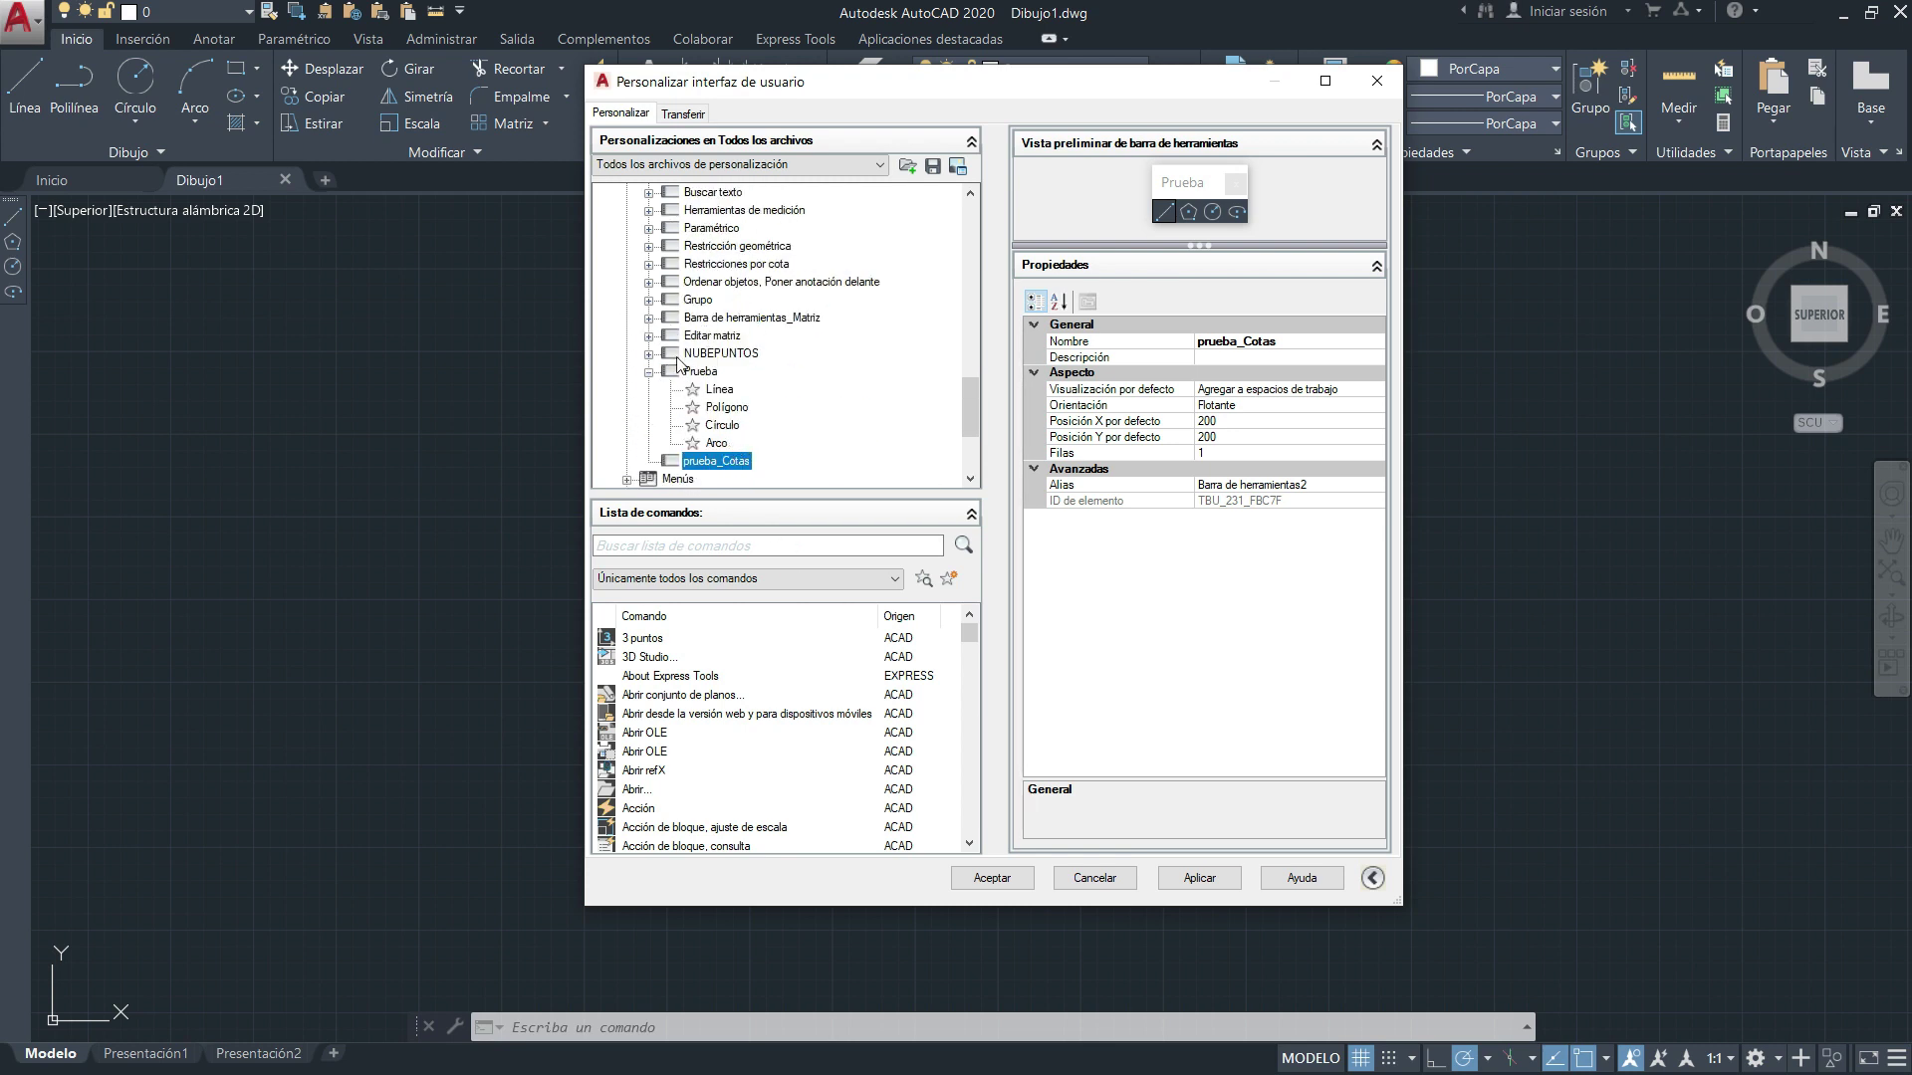
left_click(648, 372)
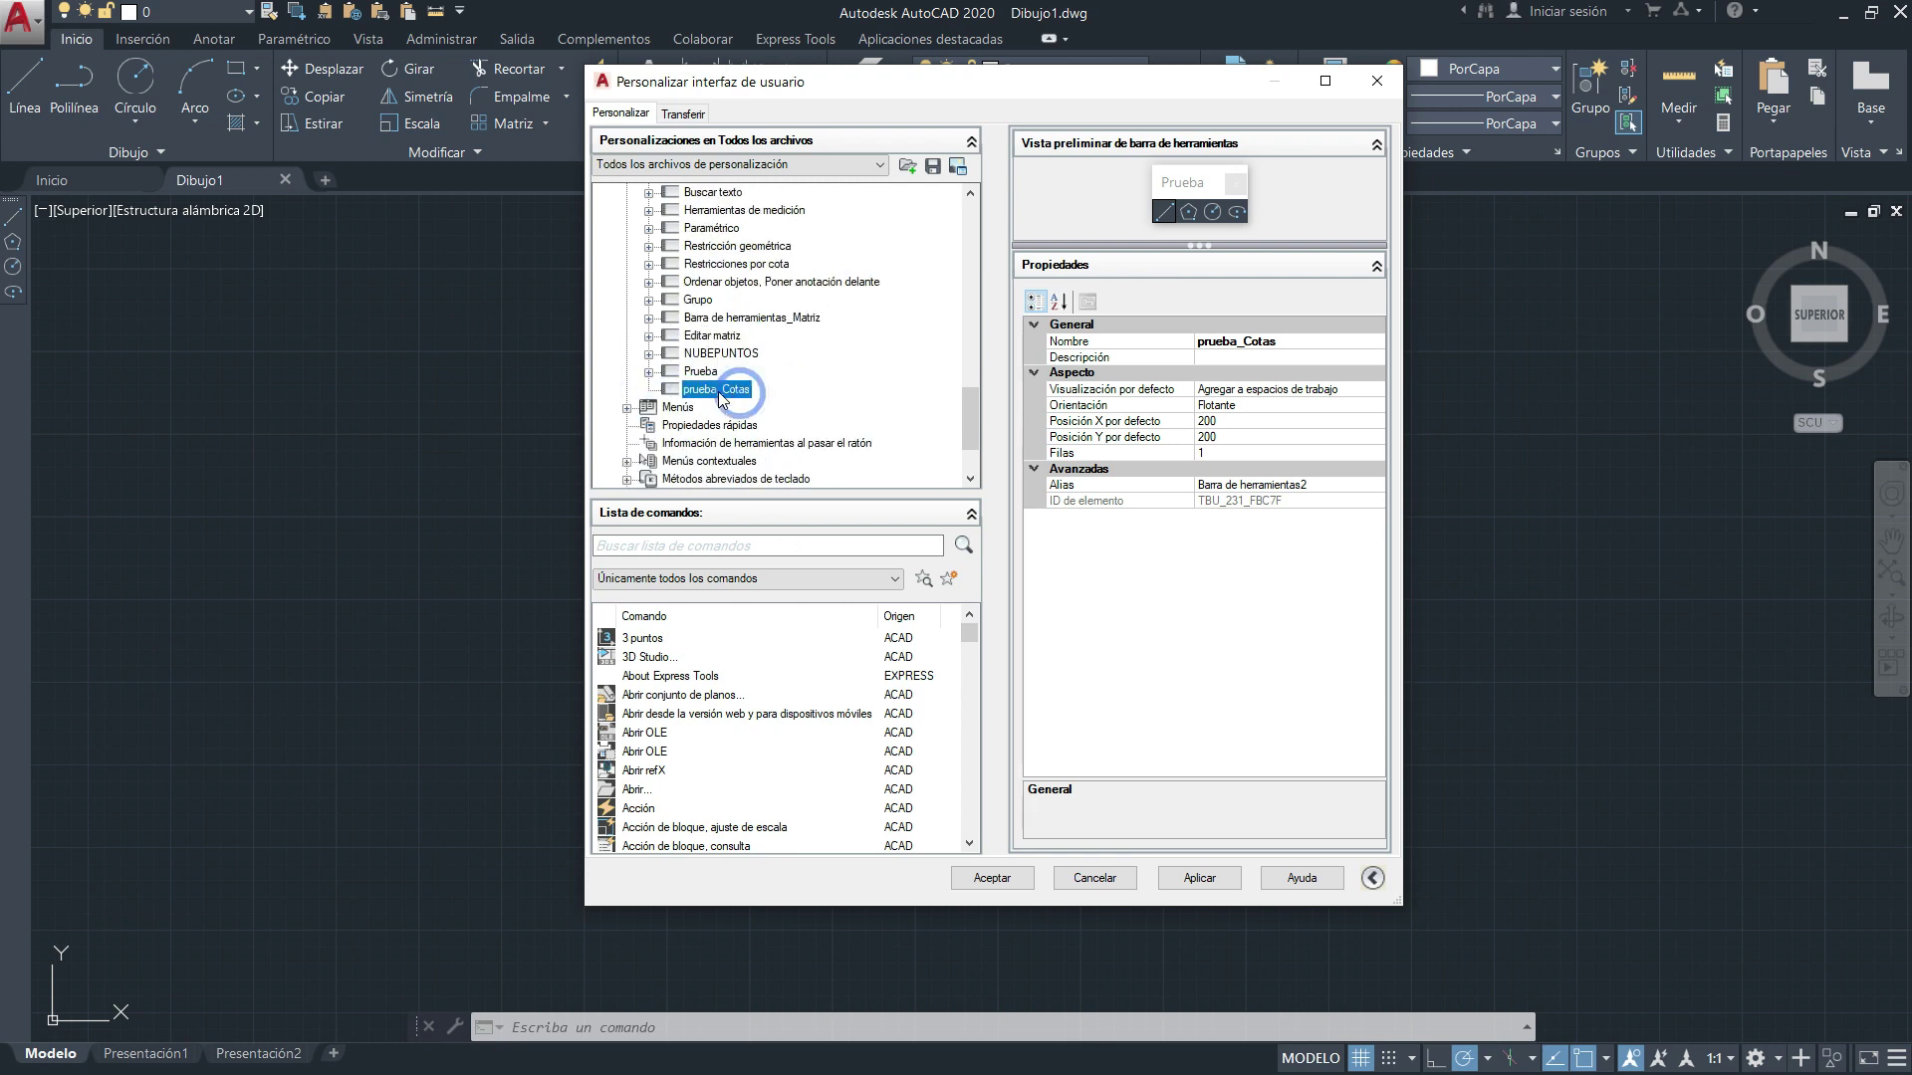
key("Return")
Copy the Acotar toolbar's commands from Lineal through Corte de cota.
scroll(732, 399, "up", 3)
scroll(731, 398, "up", 3)
scroll(731, 399, "up", 3)
scroll(731, 398, "up", 3)
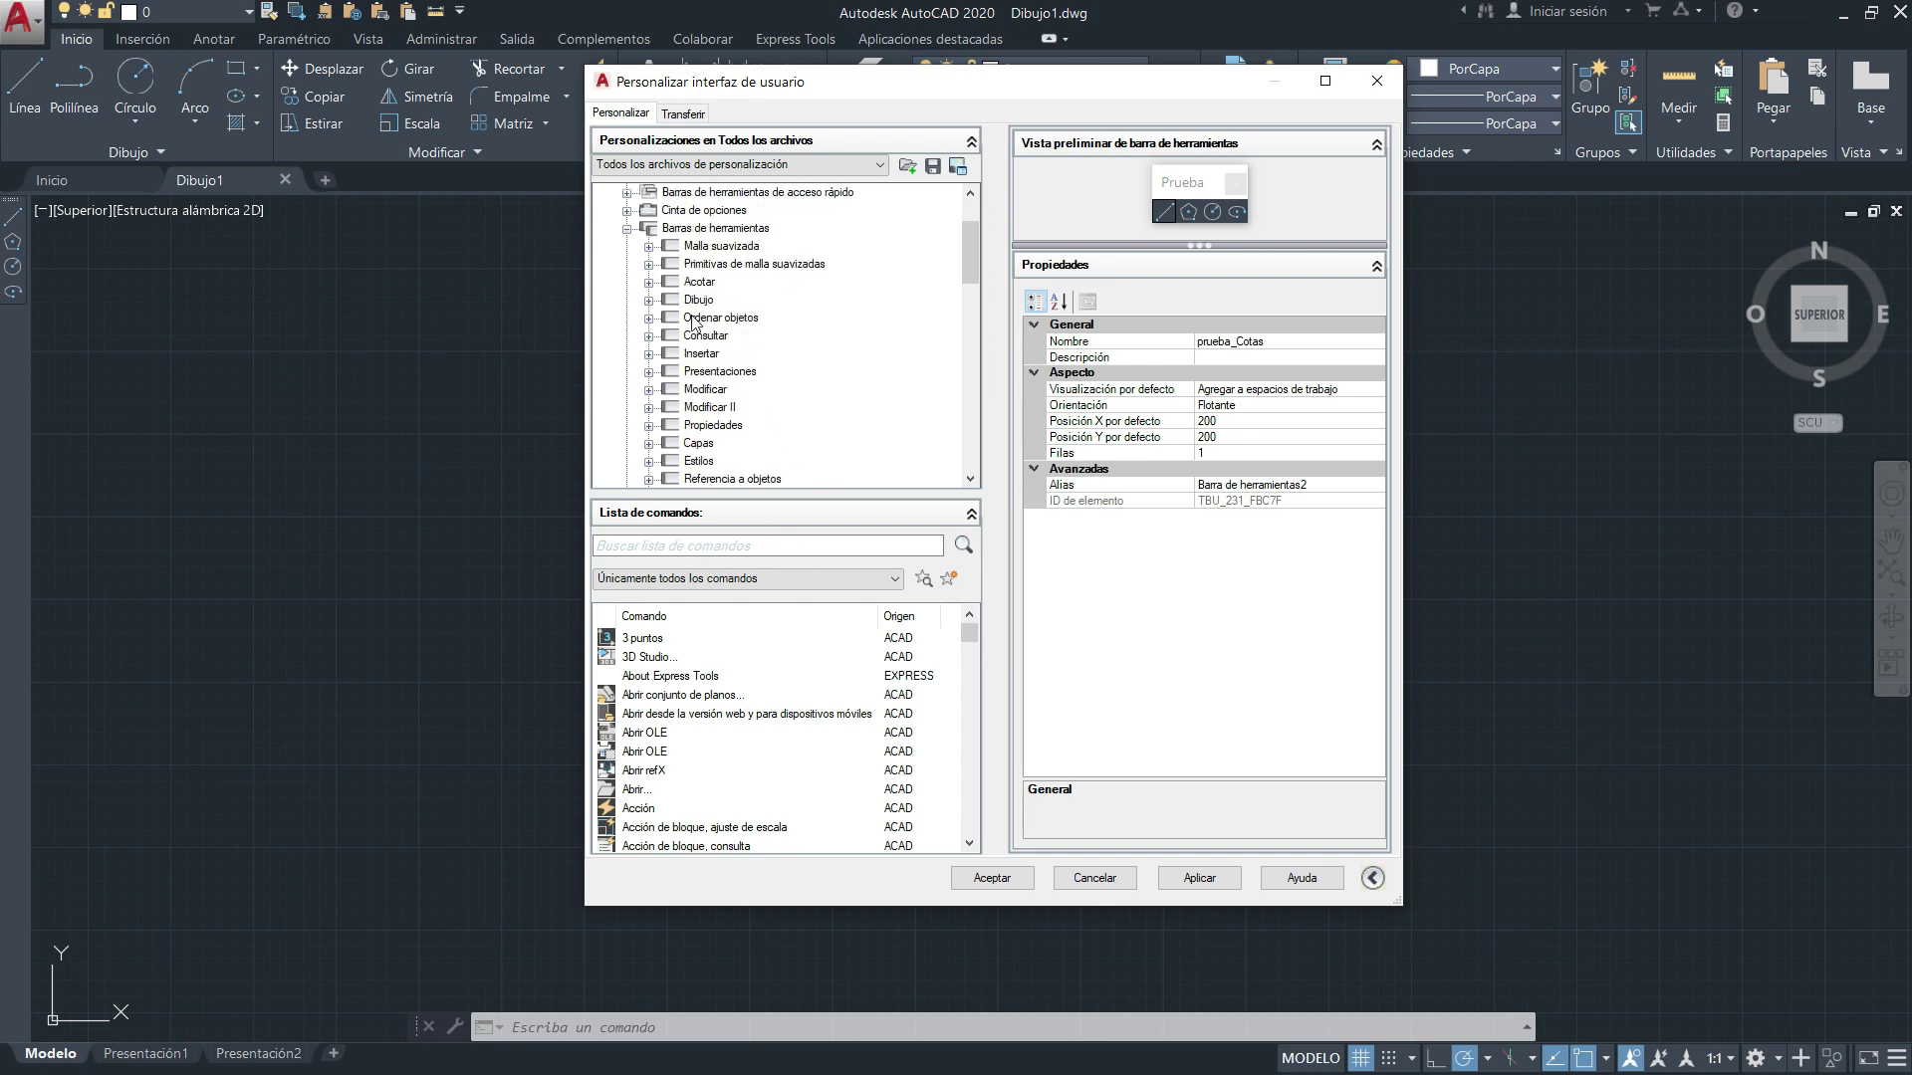
left_click(648, 282)
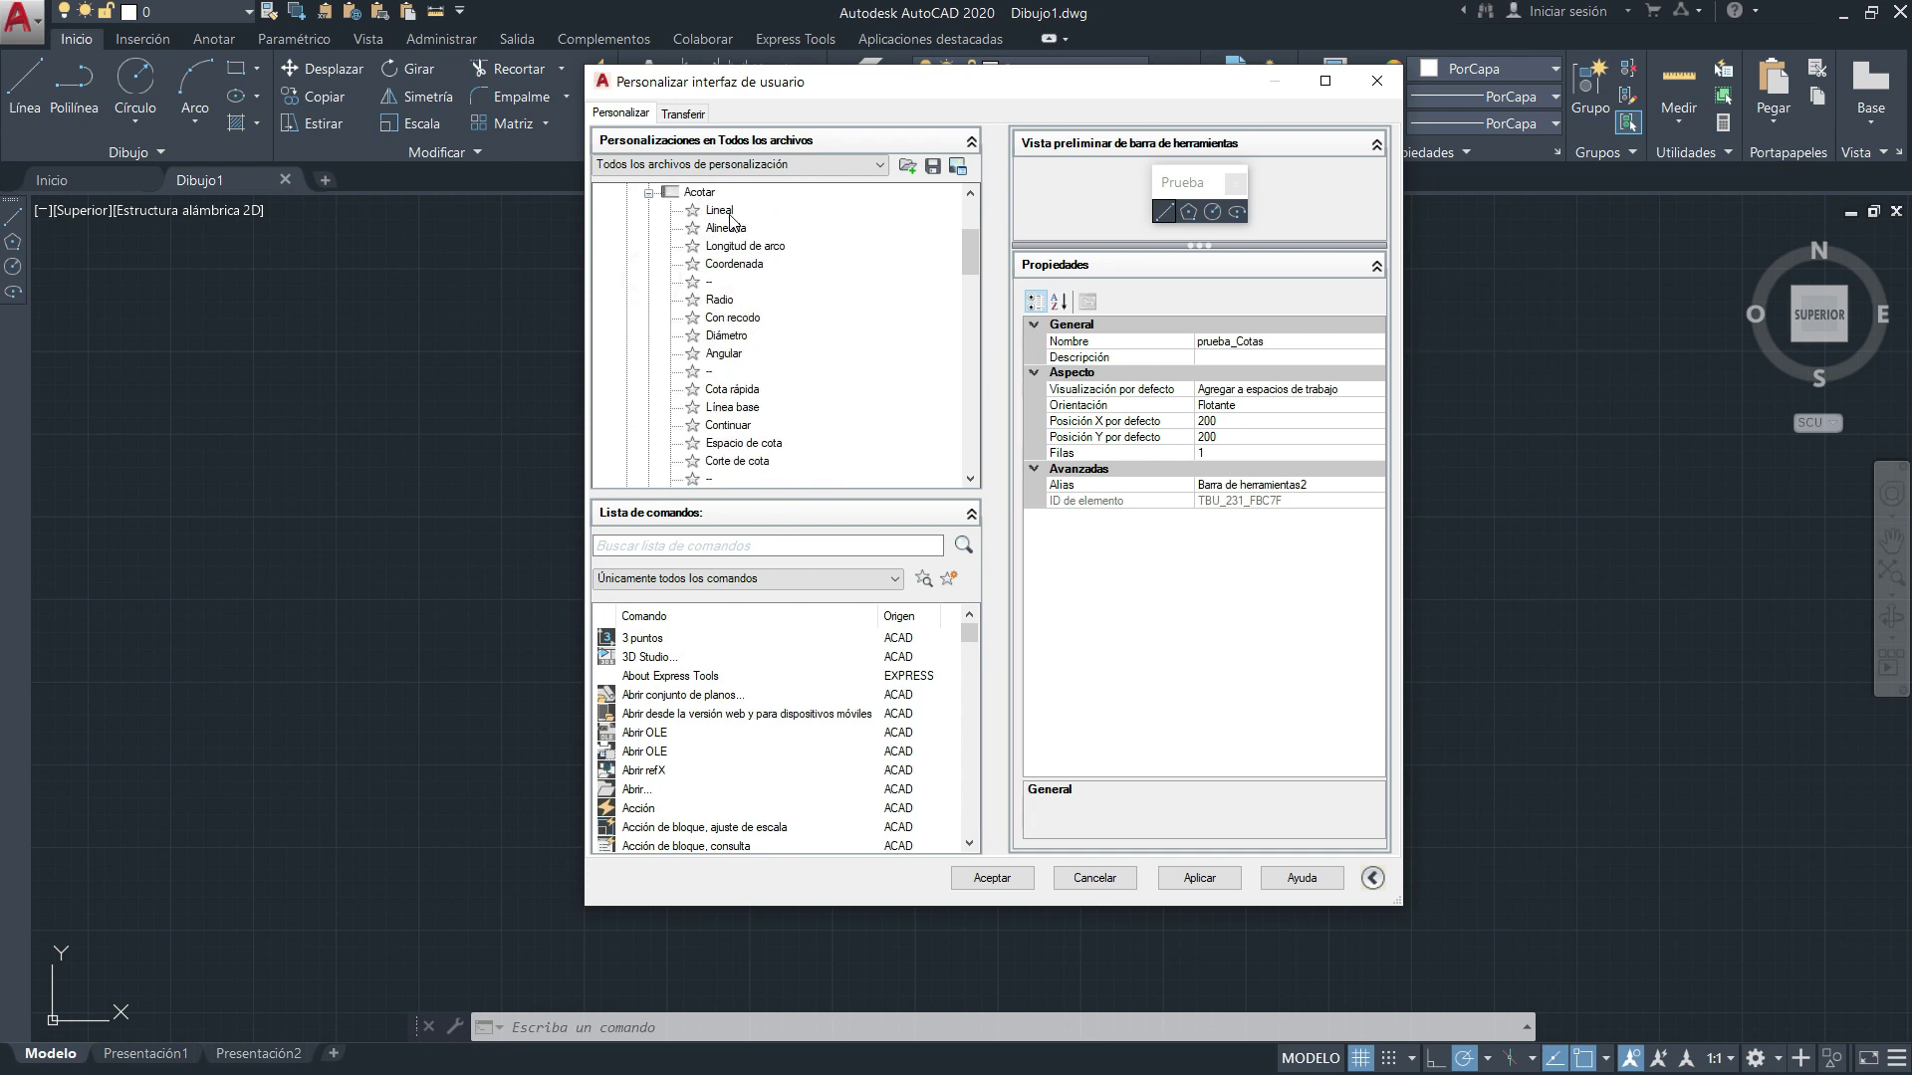
left_click(725, 211)
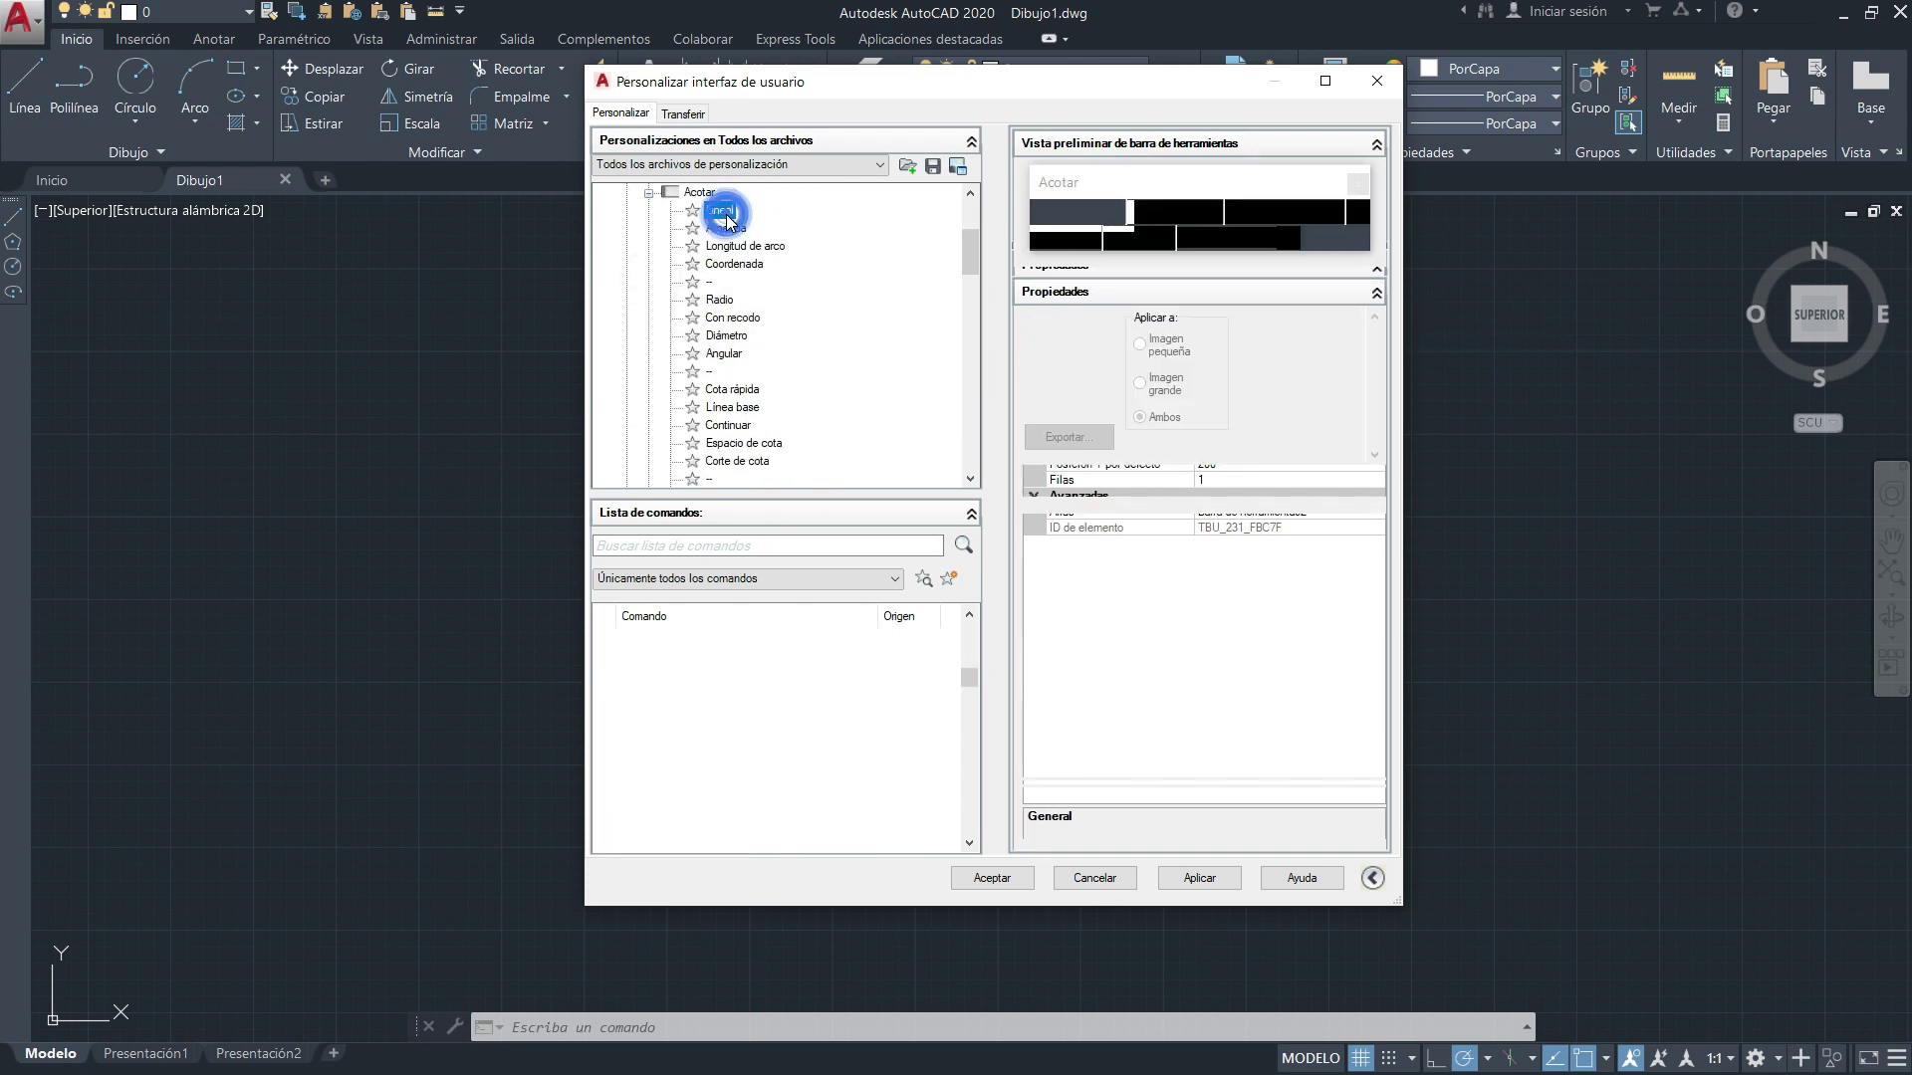
left_click(739, 463, "shift")
right_click(728, 457)
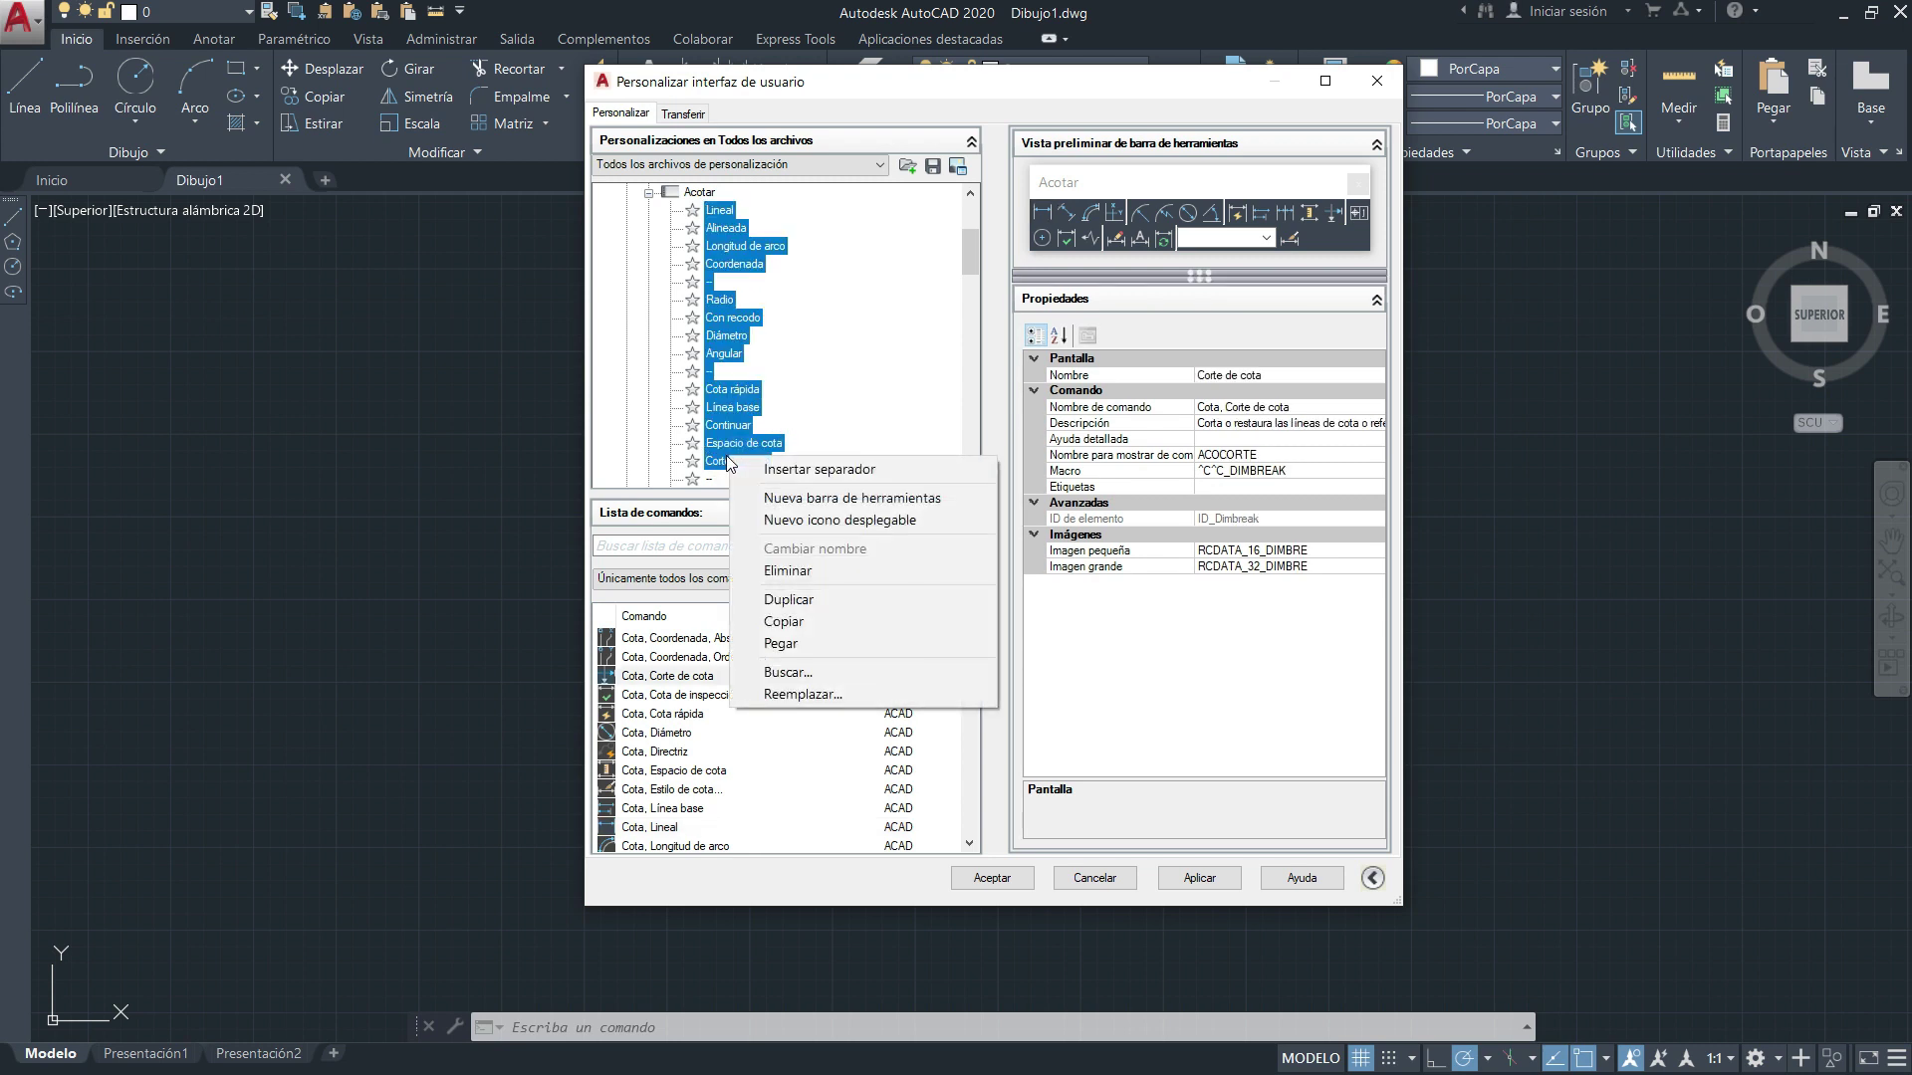
left_click(794, 622)
Paste the copied dimension commands into the prueba_Cotas toolbar.
scroll(832, 405, "down", 5)
scroll(831, 406, "down", 2)
scroll(831, 405, "down", 2)
scroll(830, 403, "down", 3)
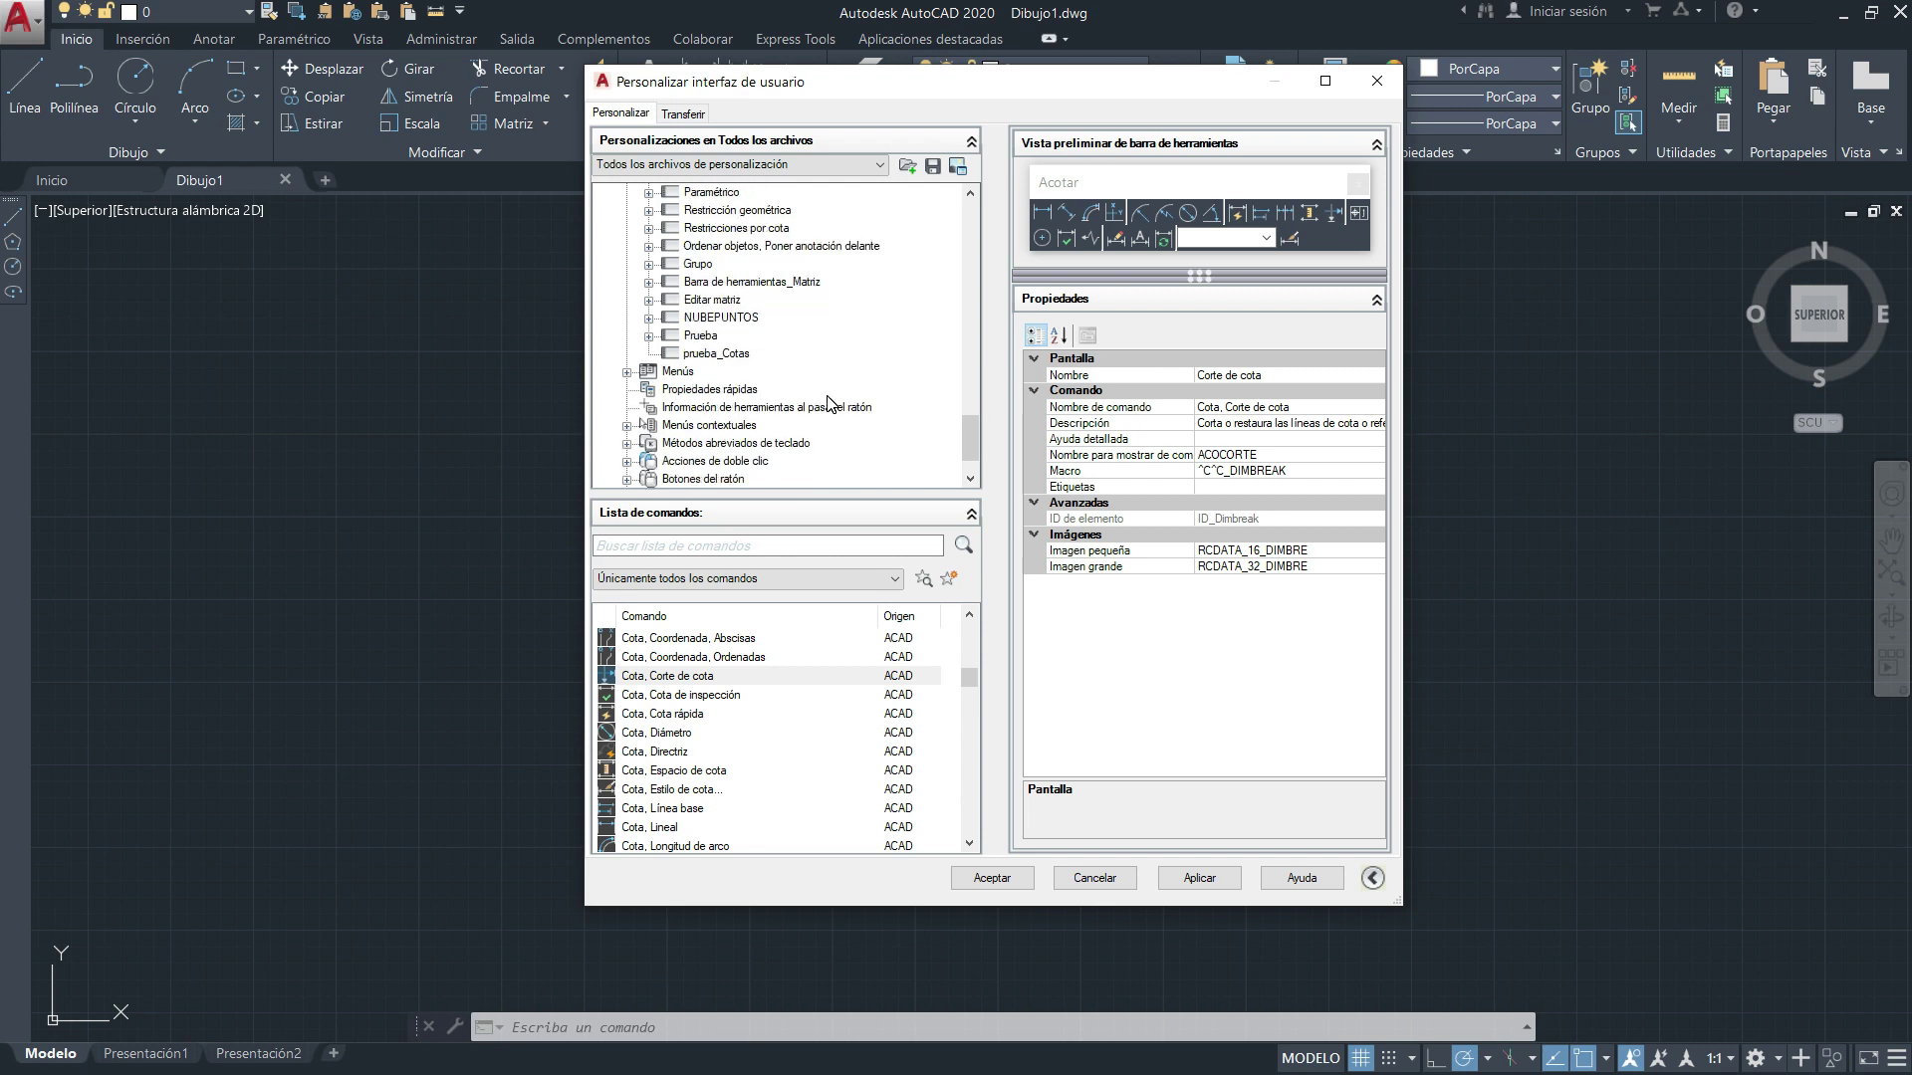
left_click(701, 355)
right_click(701, 356)
left_click(764, 561)
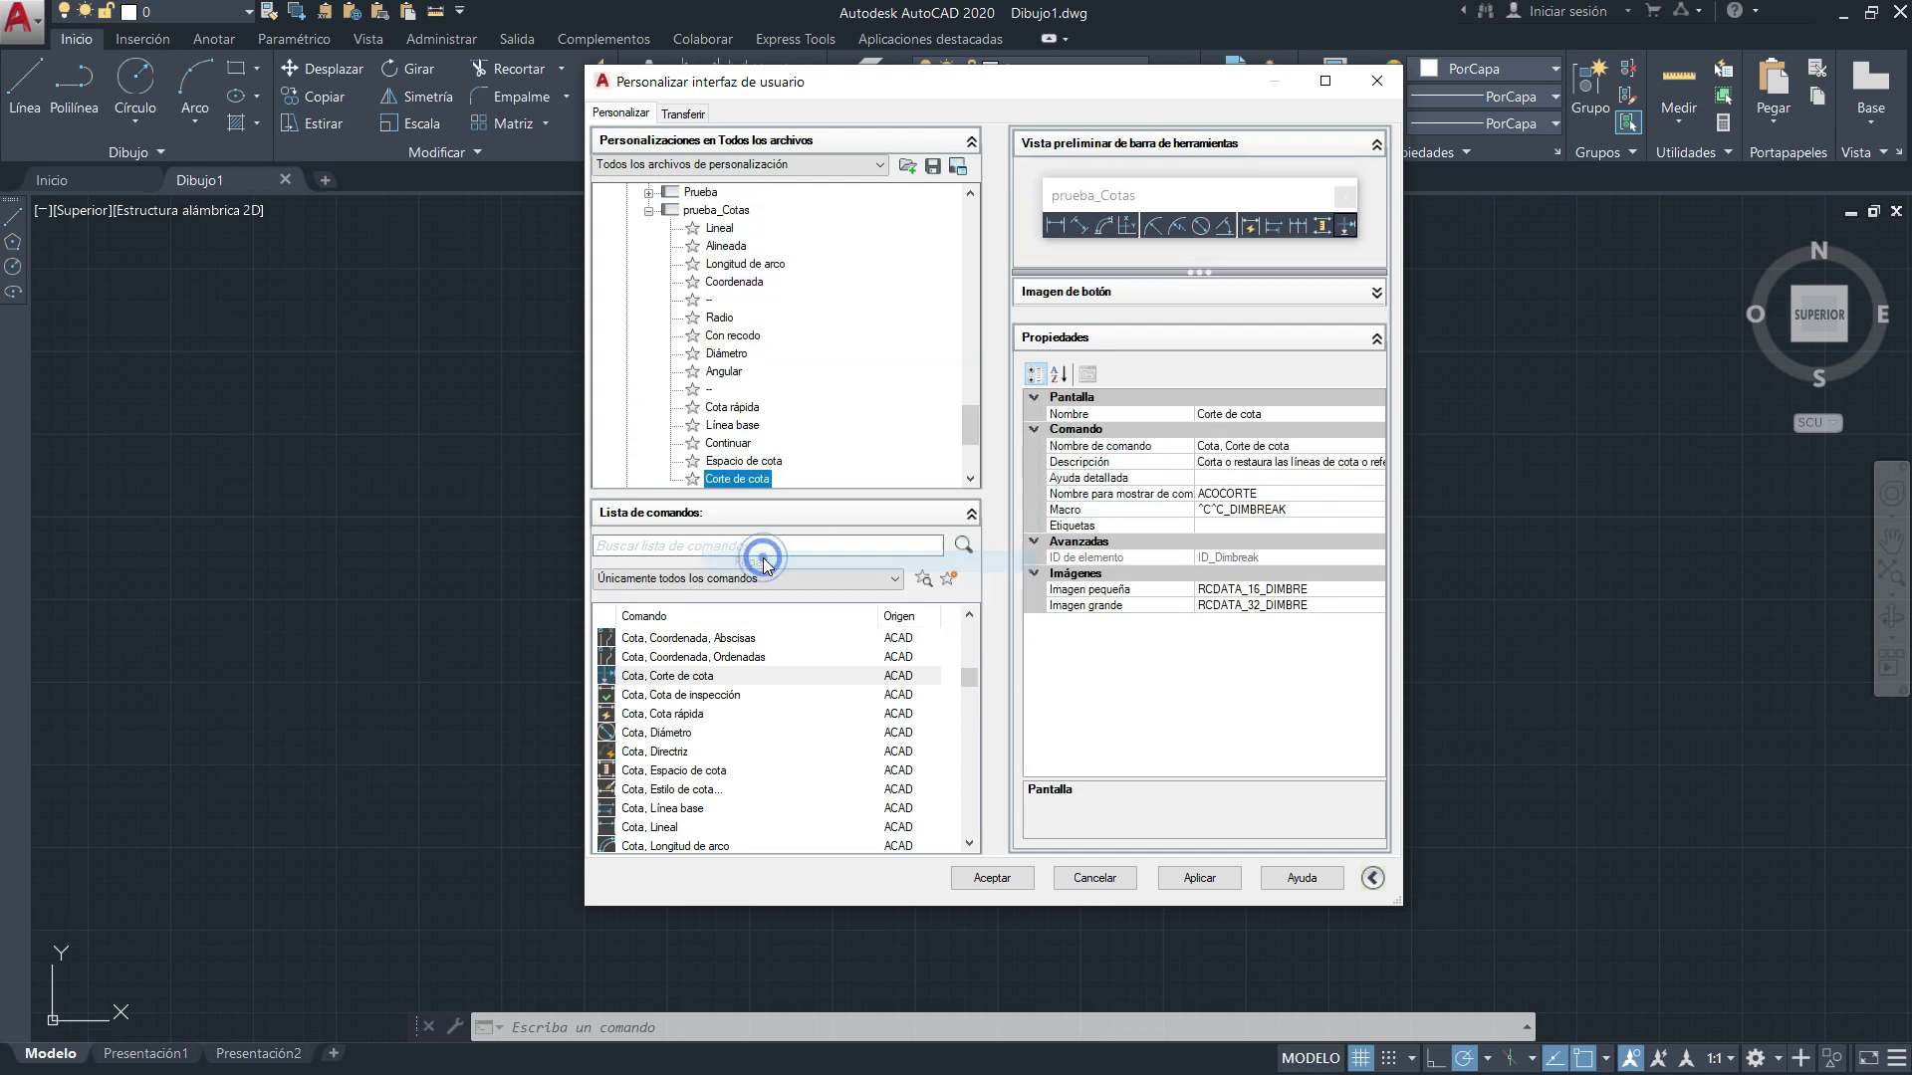
left_click(649, 211)
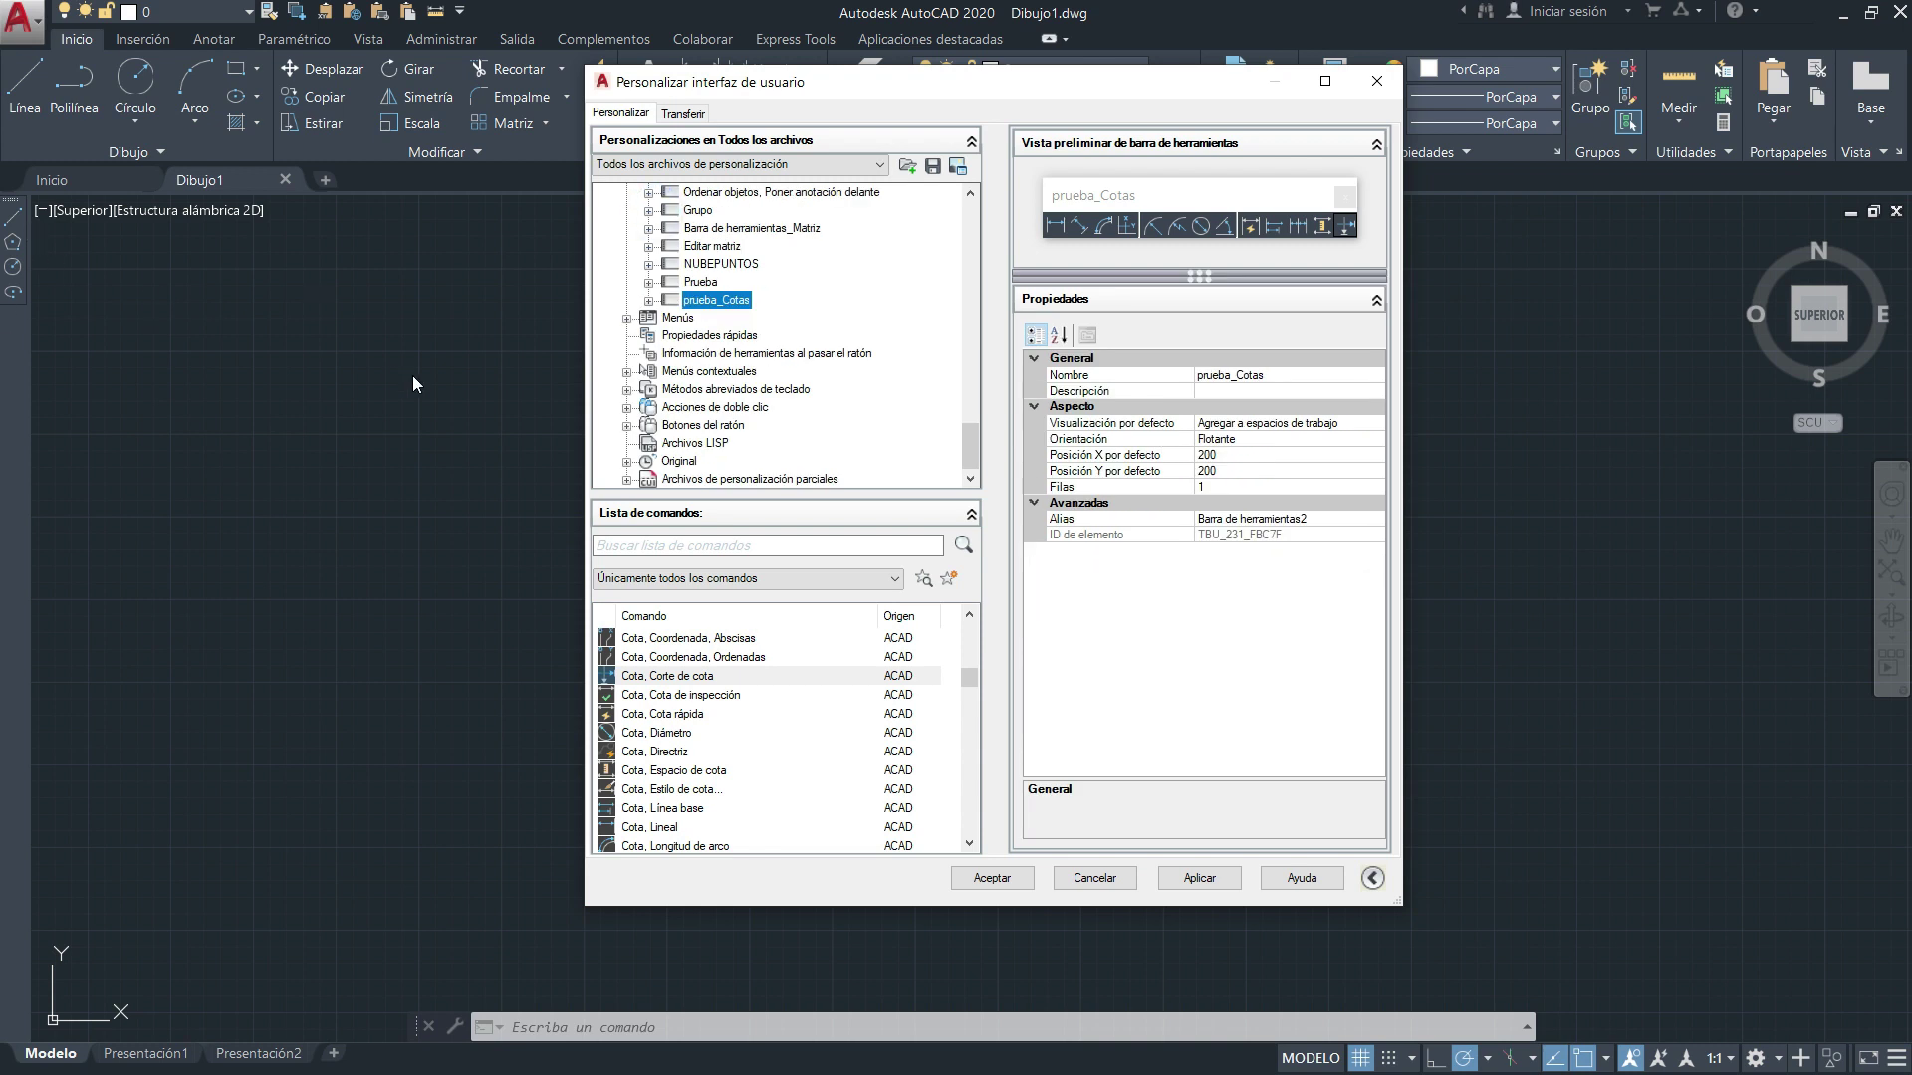
Apply the changes, close the floating dimension toolbar and dock Prueba vertically on the left.
scroll(737, 419, "up", 1)
scroll(734, 413, "up", 1)
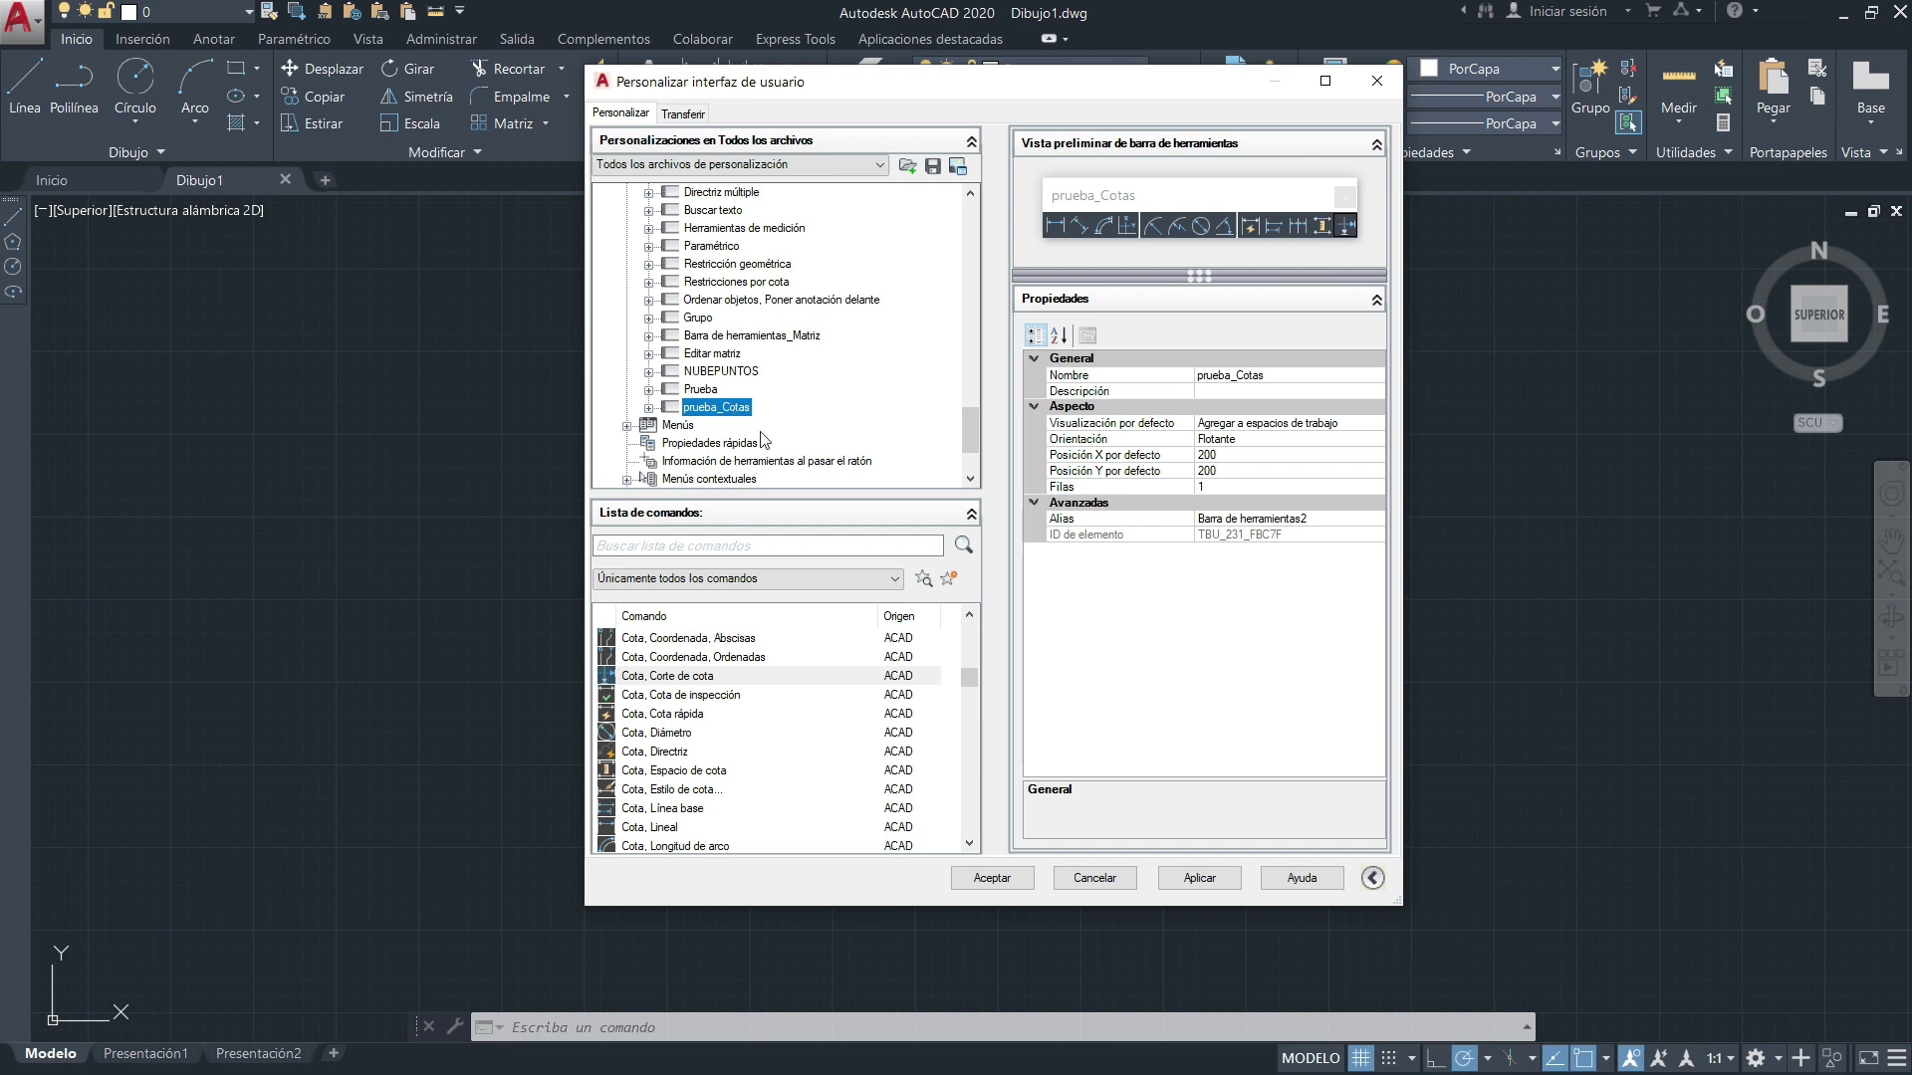
left_click(1207, 875)
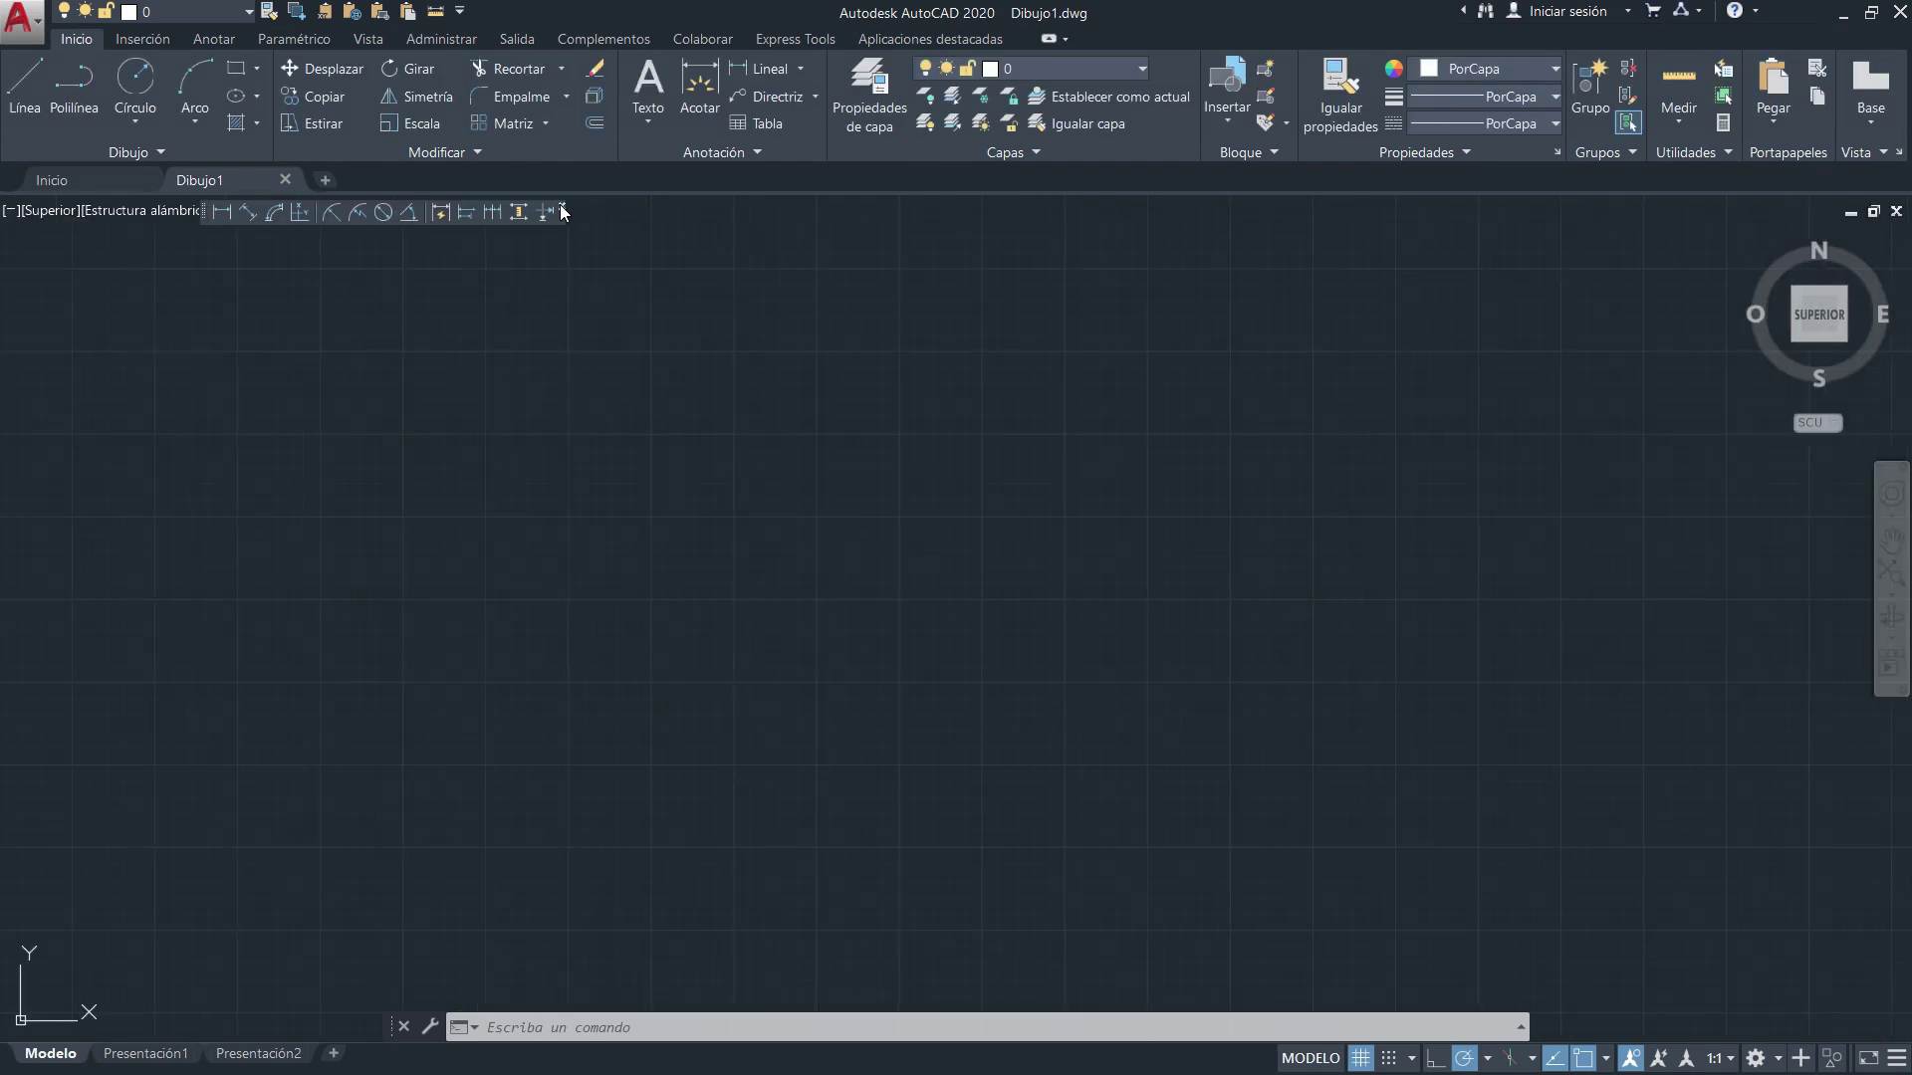
left_click(562, 207)
left_click_drag(203, 212, 10, 289)
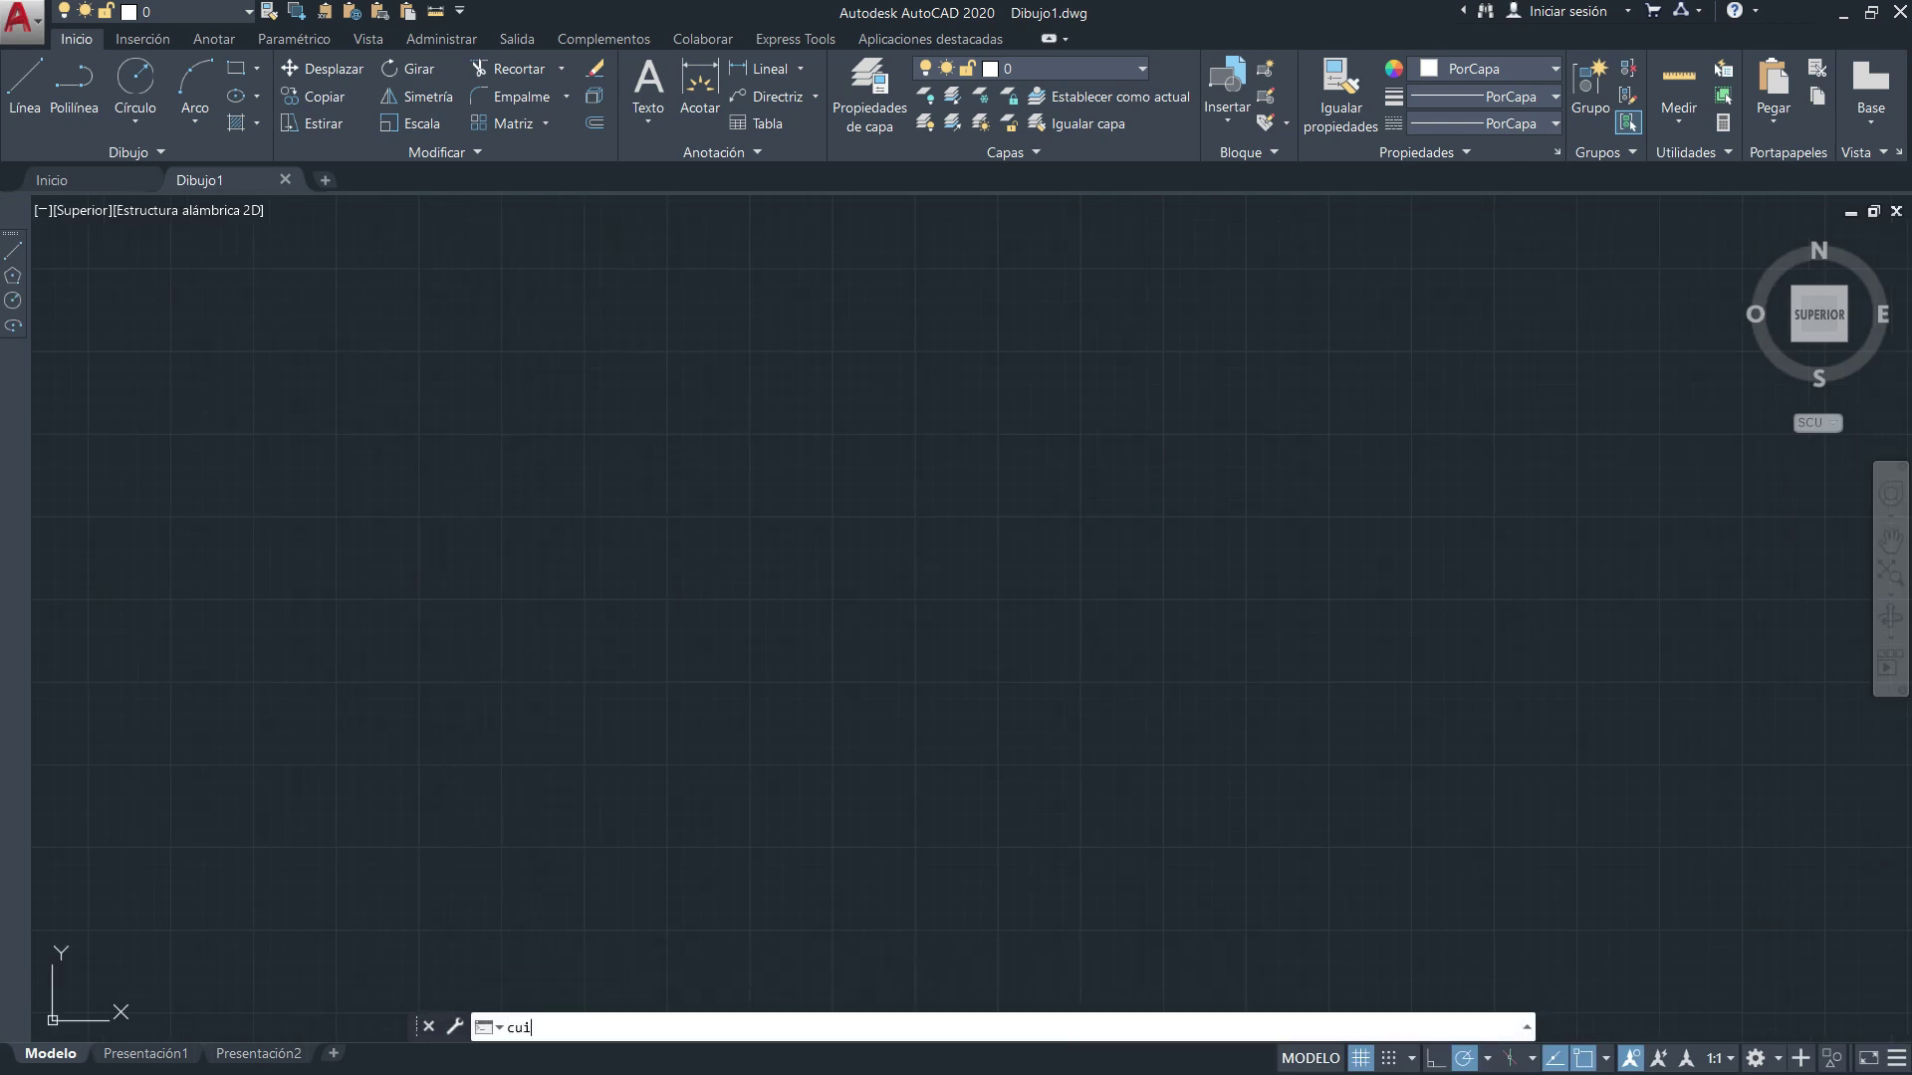
Relaunch CUI full-size and expand Barras de herramientas and the Prueba node's four commands.
key("Return")
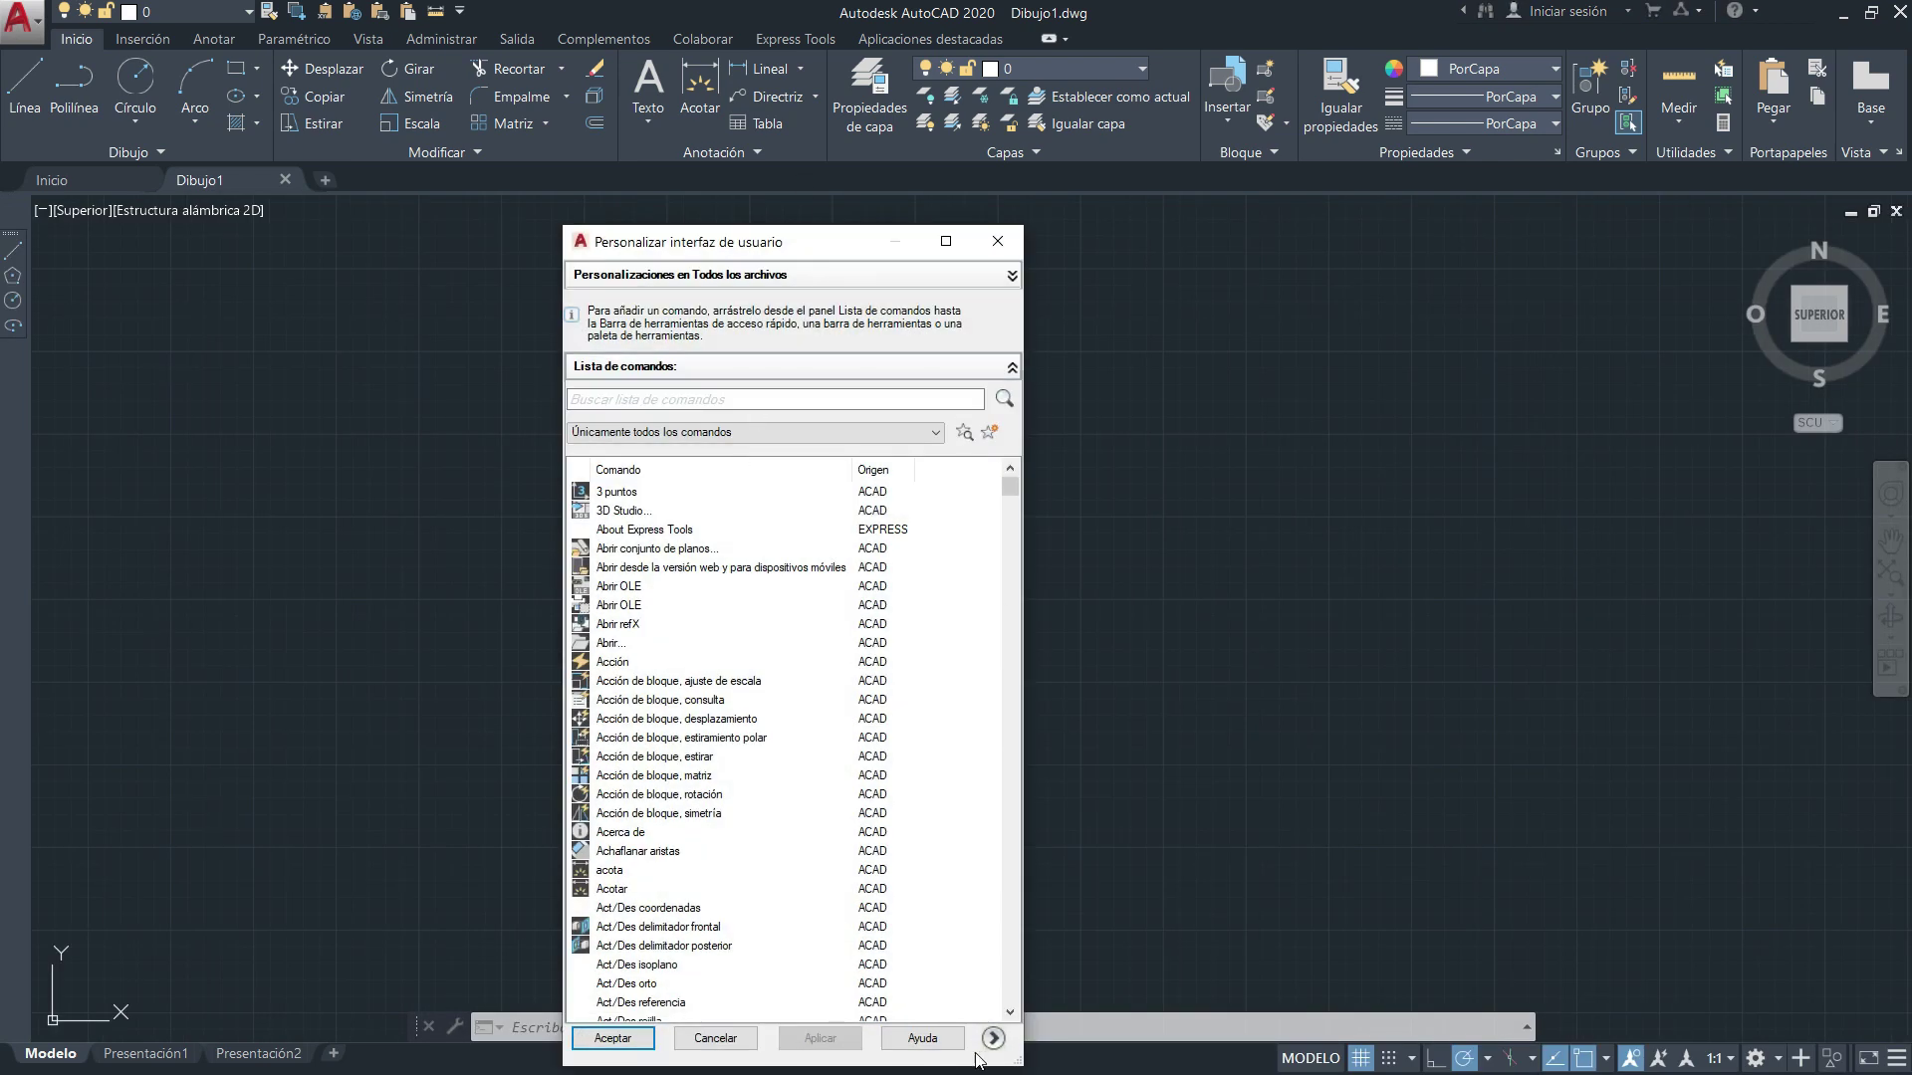
left_click(994, 1040)
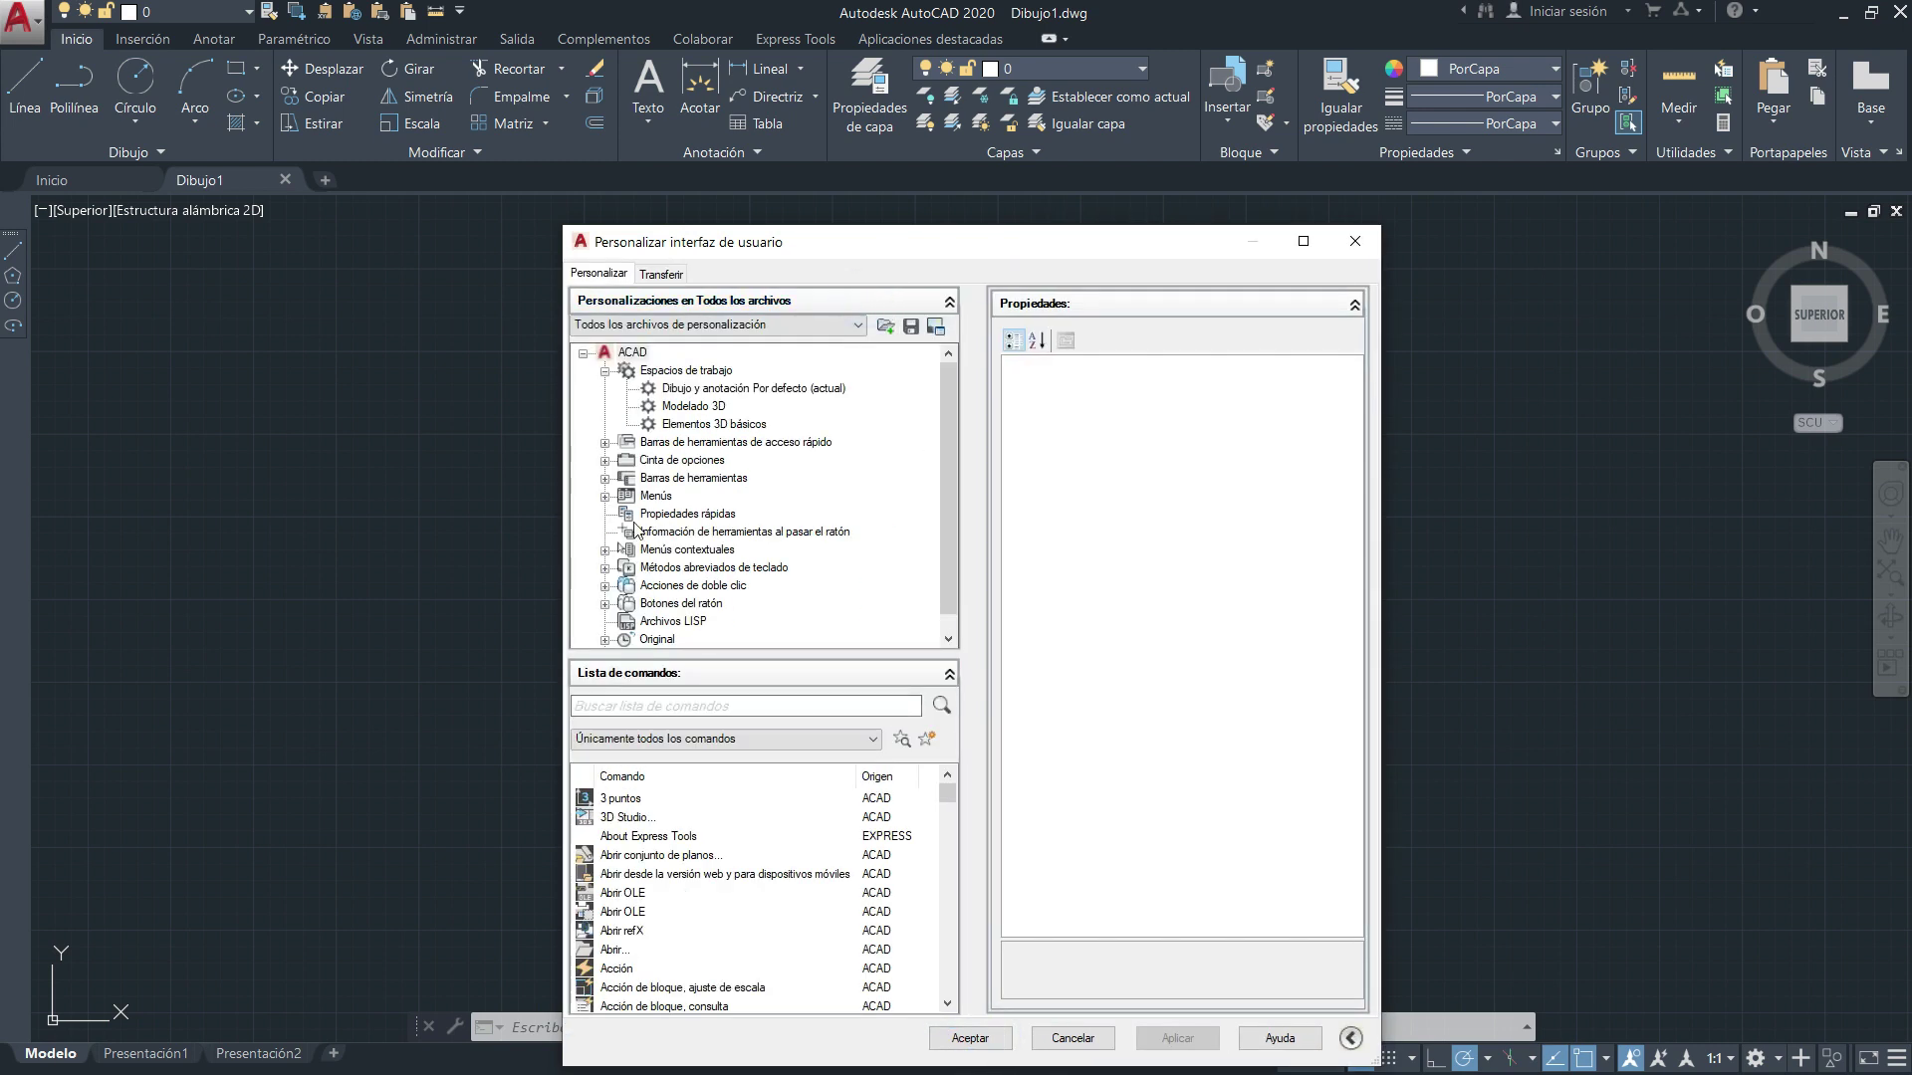
left_click(605, 478)
scroll(763, 510, "down", 3)
scroll(764, 510, "down", 3)
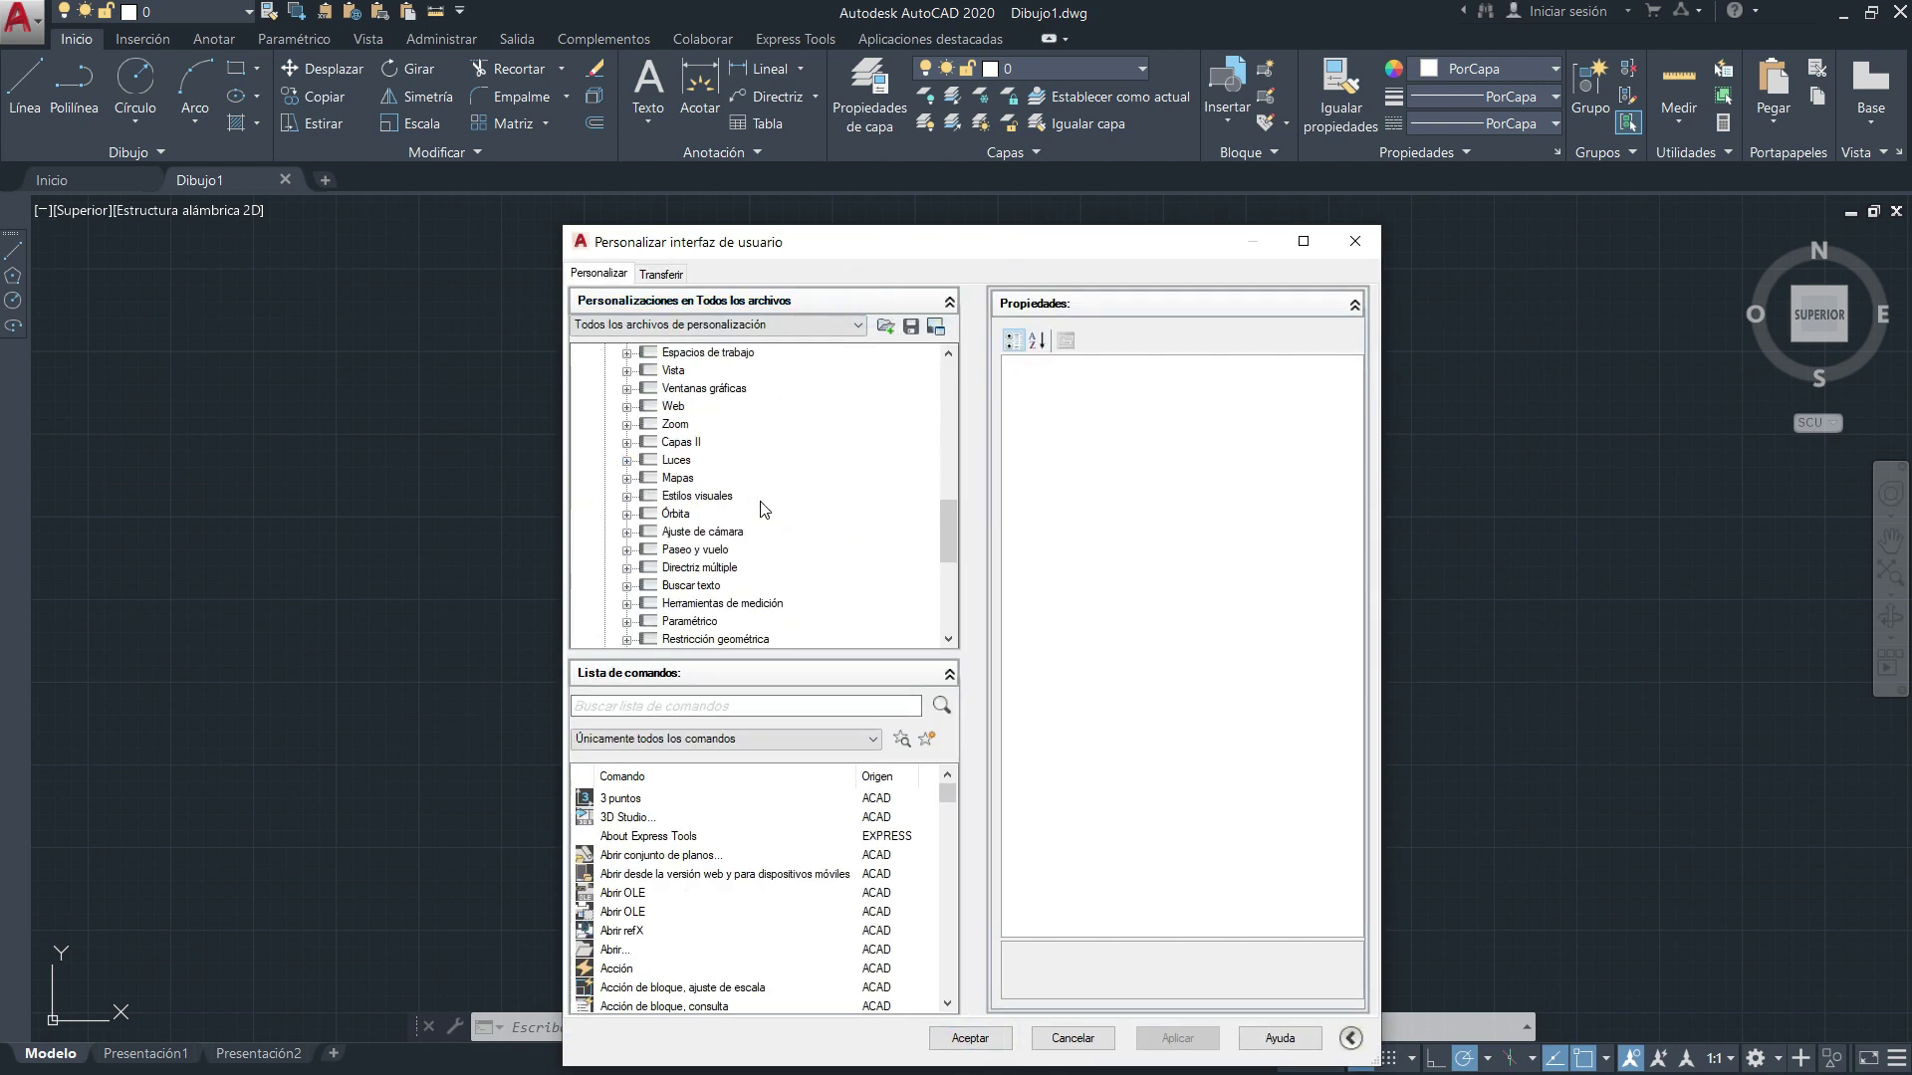
scroll(763, 509, "down", 5)
left_click_drag(909, 244, 878, 137)
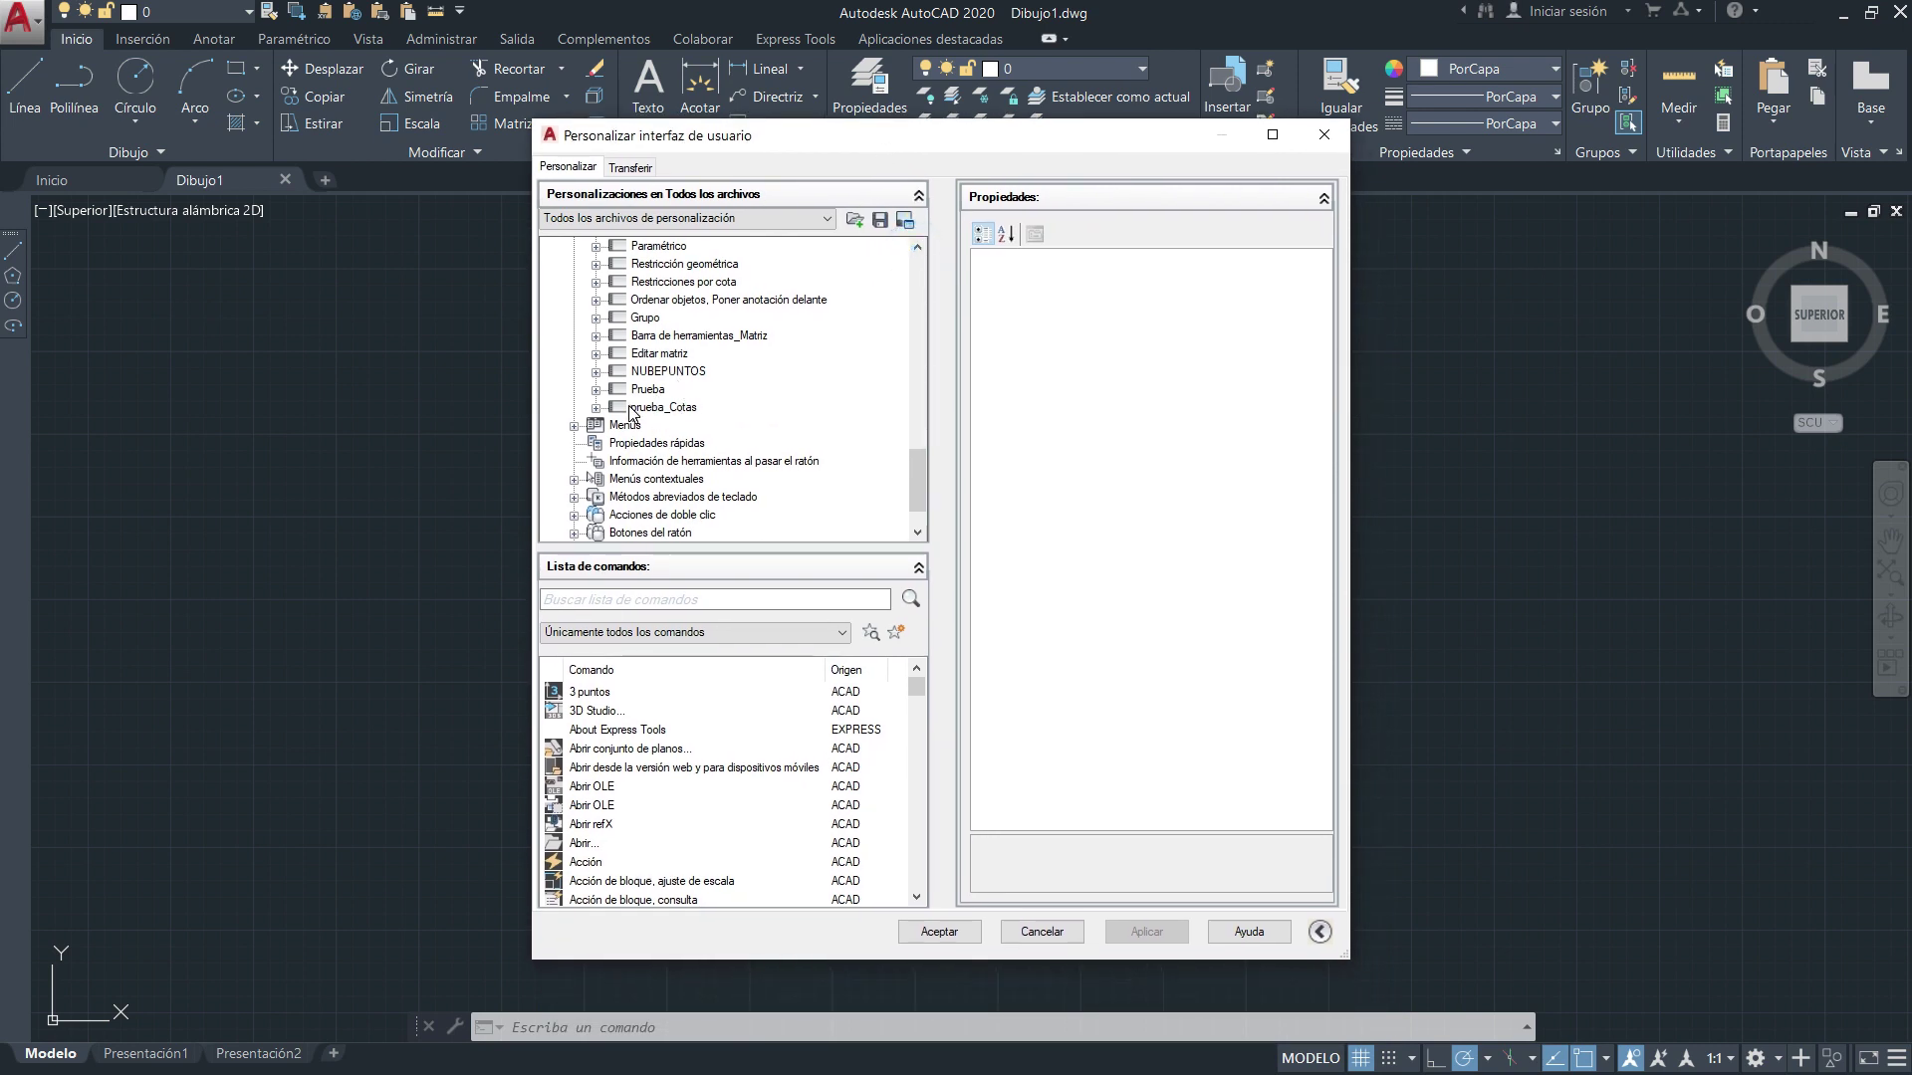
left_click(596, 390)
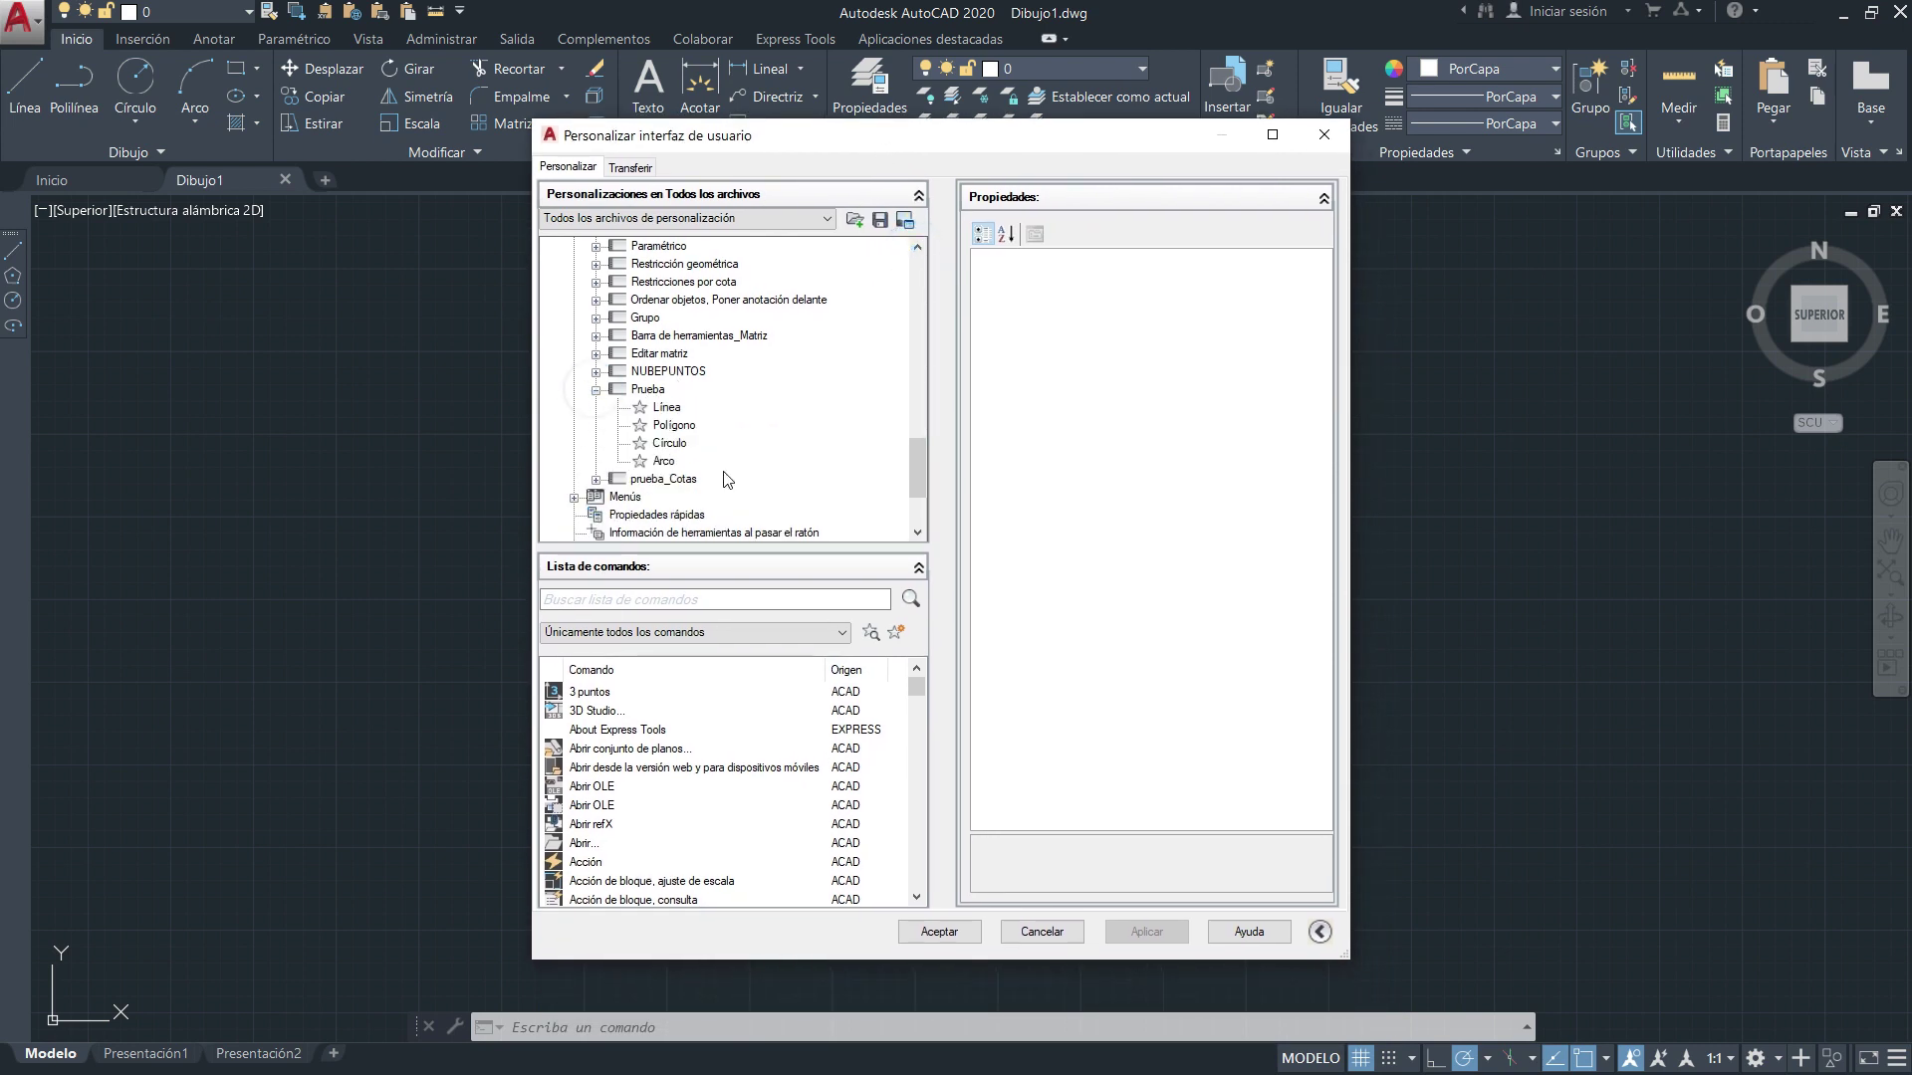
left_click_drag(647, 486, 675, 481)
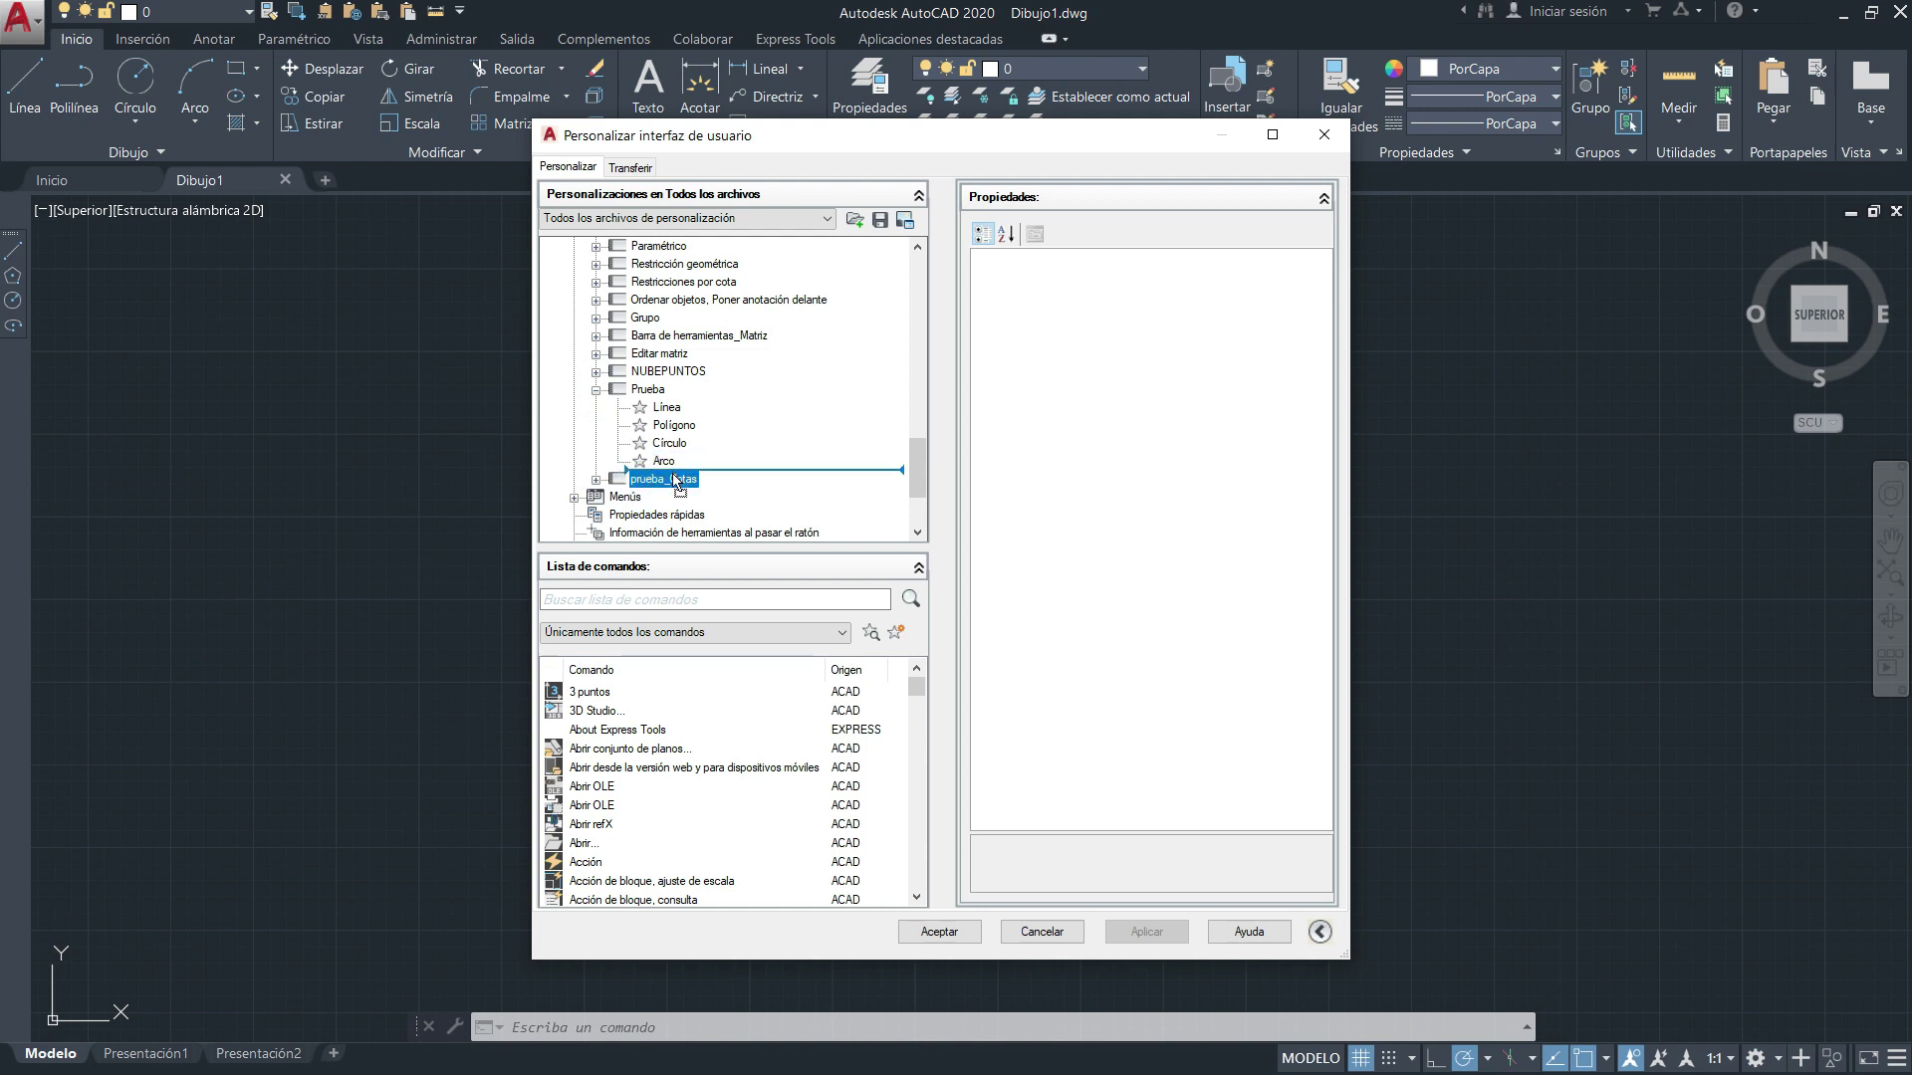
Drag prueba_Cotas into the Prueba toolbar and position it below Arco as a flyout.
left_click_drag(675, 481, 677, 484)
scroll(775, 403, "up", 1)
scroll(775, 403, "up", 1)
scroll(775, 404, "down", 4)
scroll(726, 390, "up", 3)
scroll(697, 438, "up", 1)
scroll(697, 438, "down", 1)
scroll(670, 476, "down", 3)
scroll(668, 427, "up", 1)
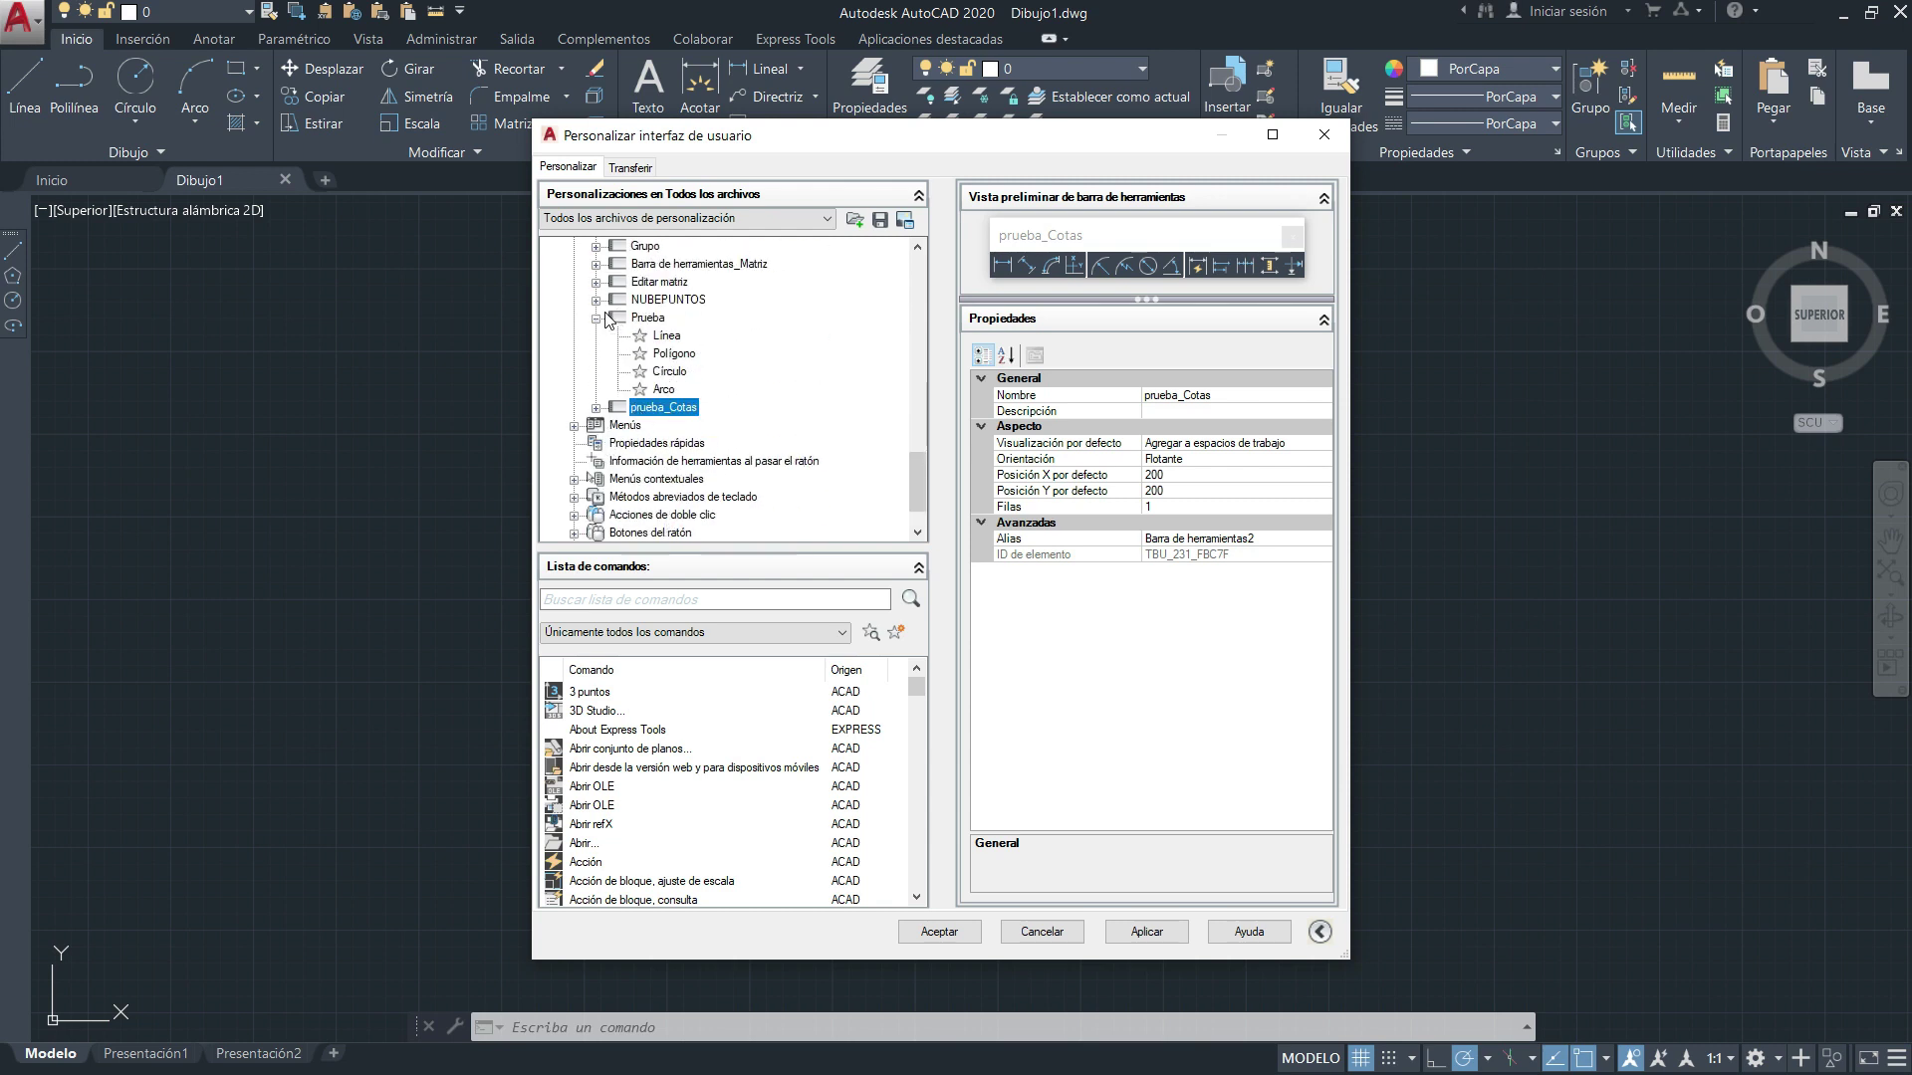
left_click_drag(657, 408, 674, 336)
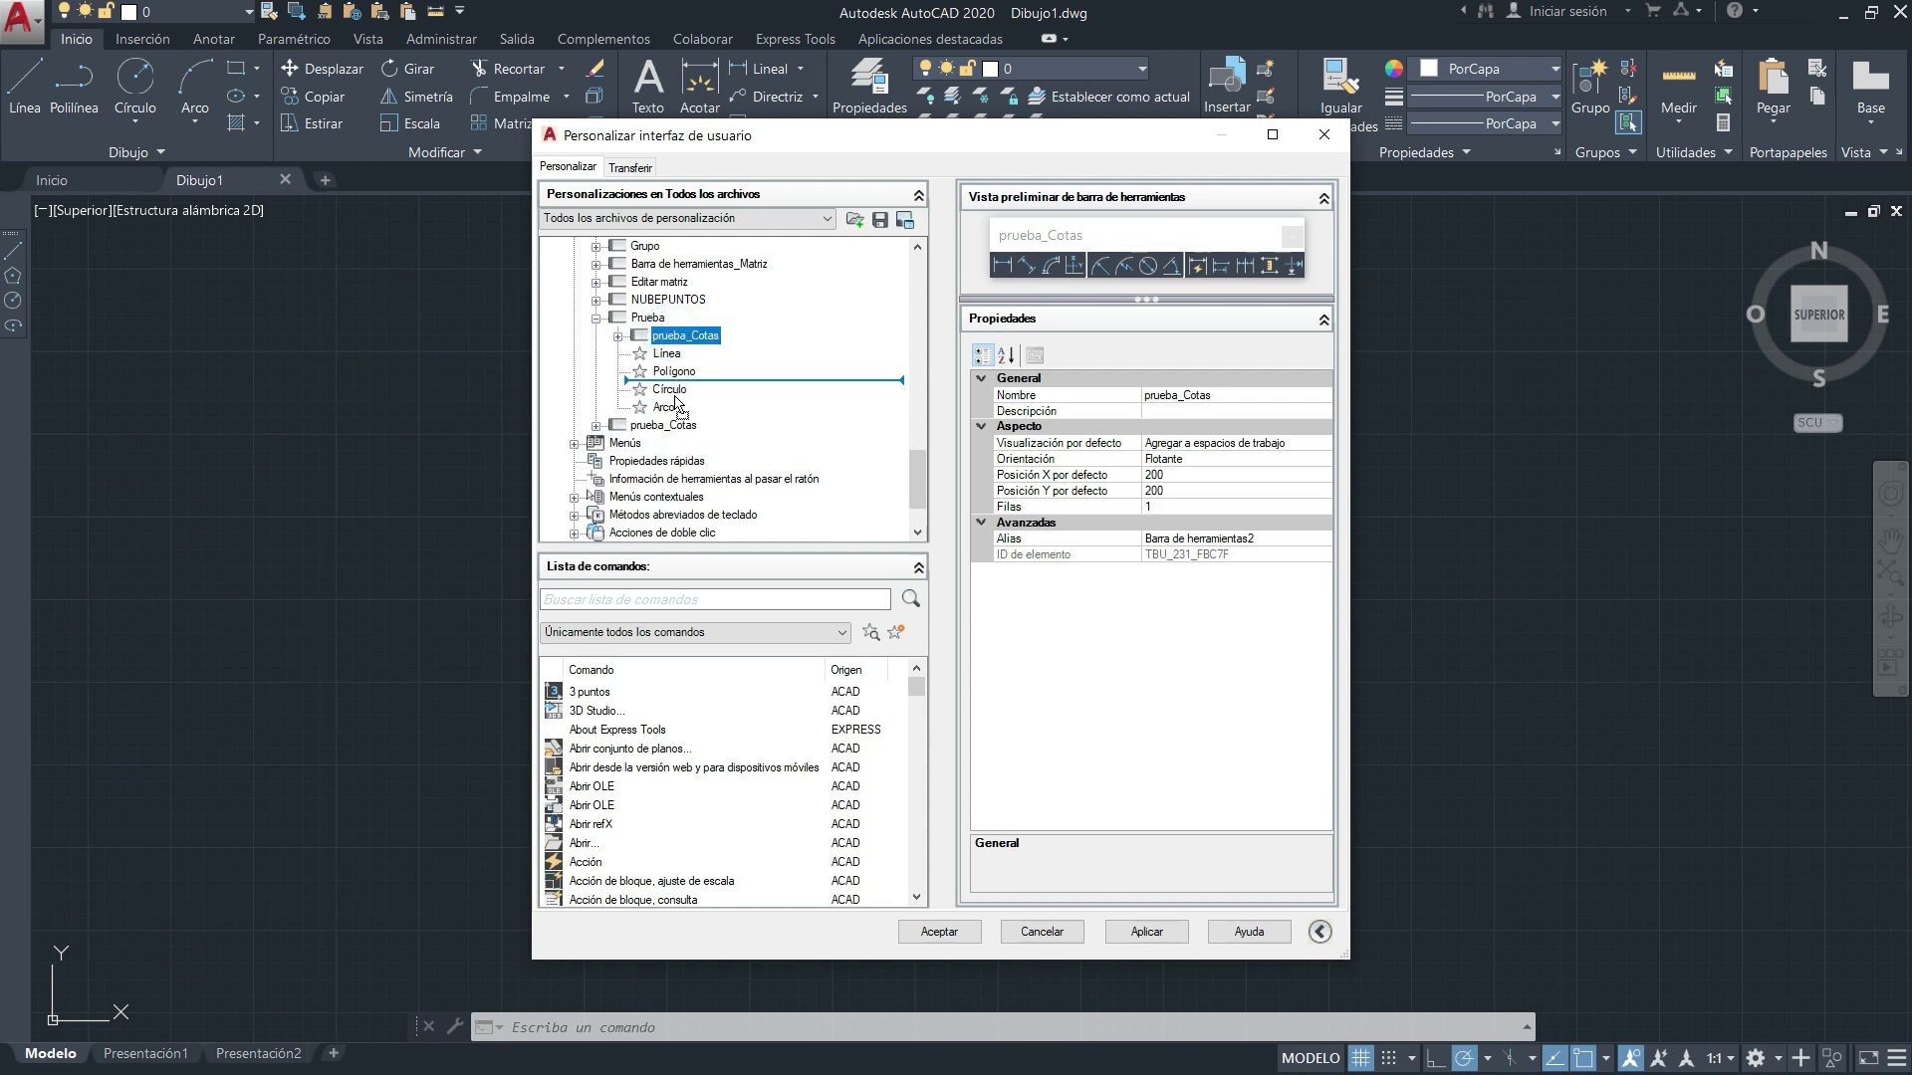
left_click_drag(673, 335, 680, 418)
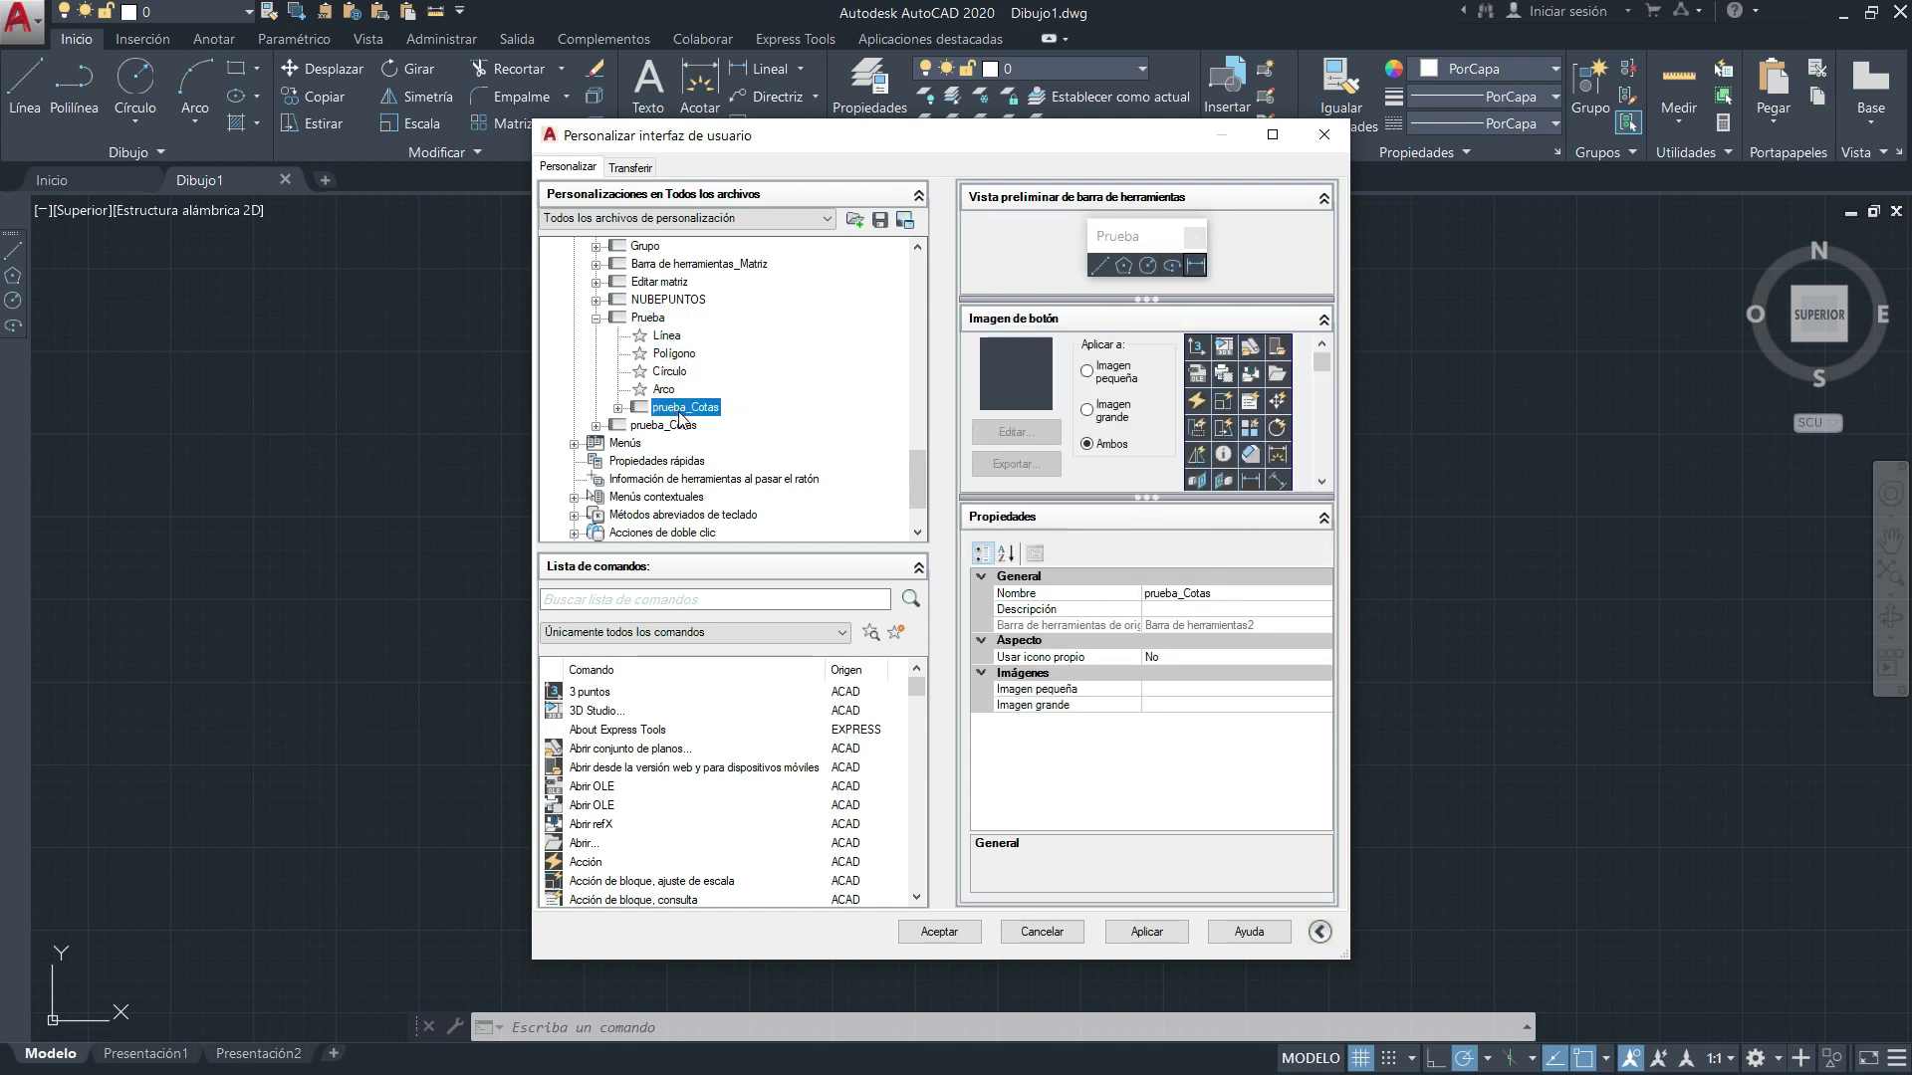
left_click(648, 318)
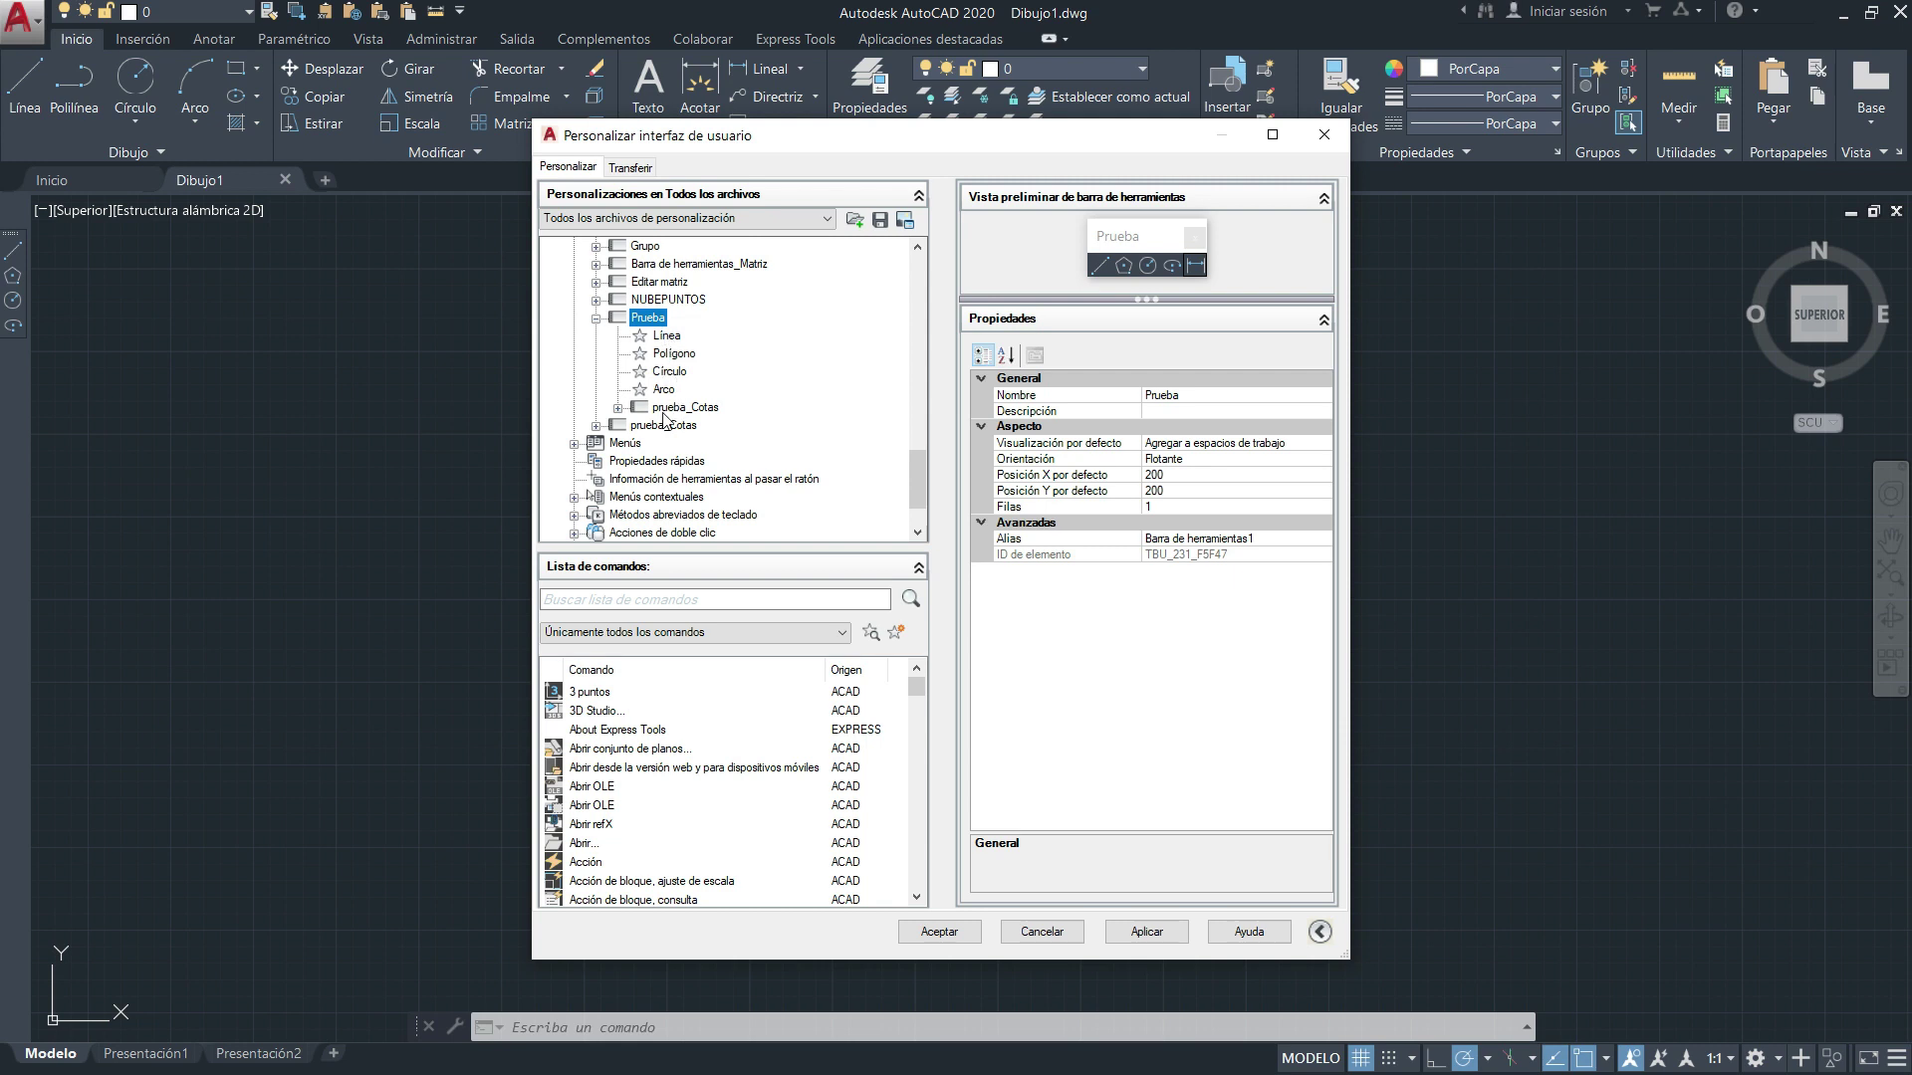
Add a separator to the Prueba toolbar between Arco and the prueba_Cotas flyout.
right_click(652, 321)
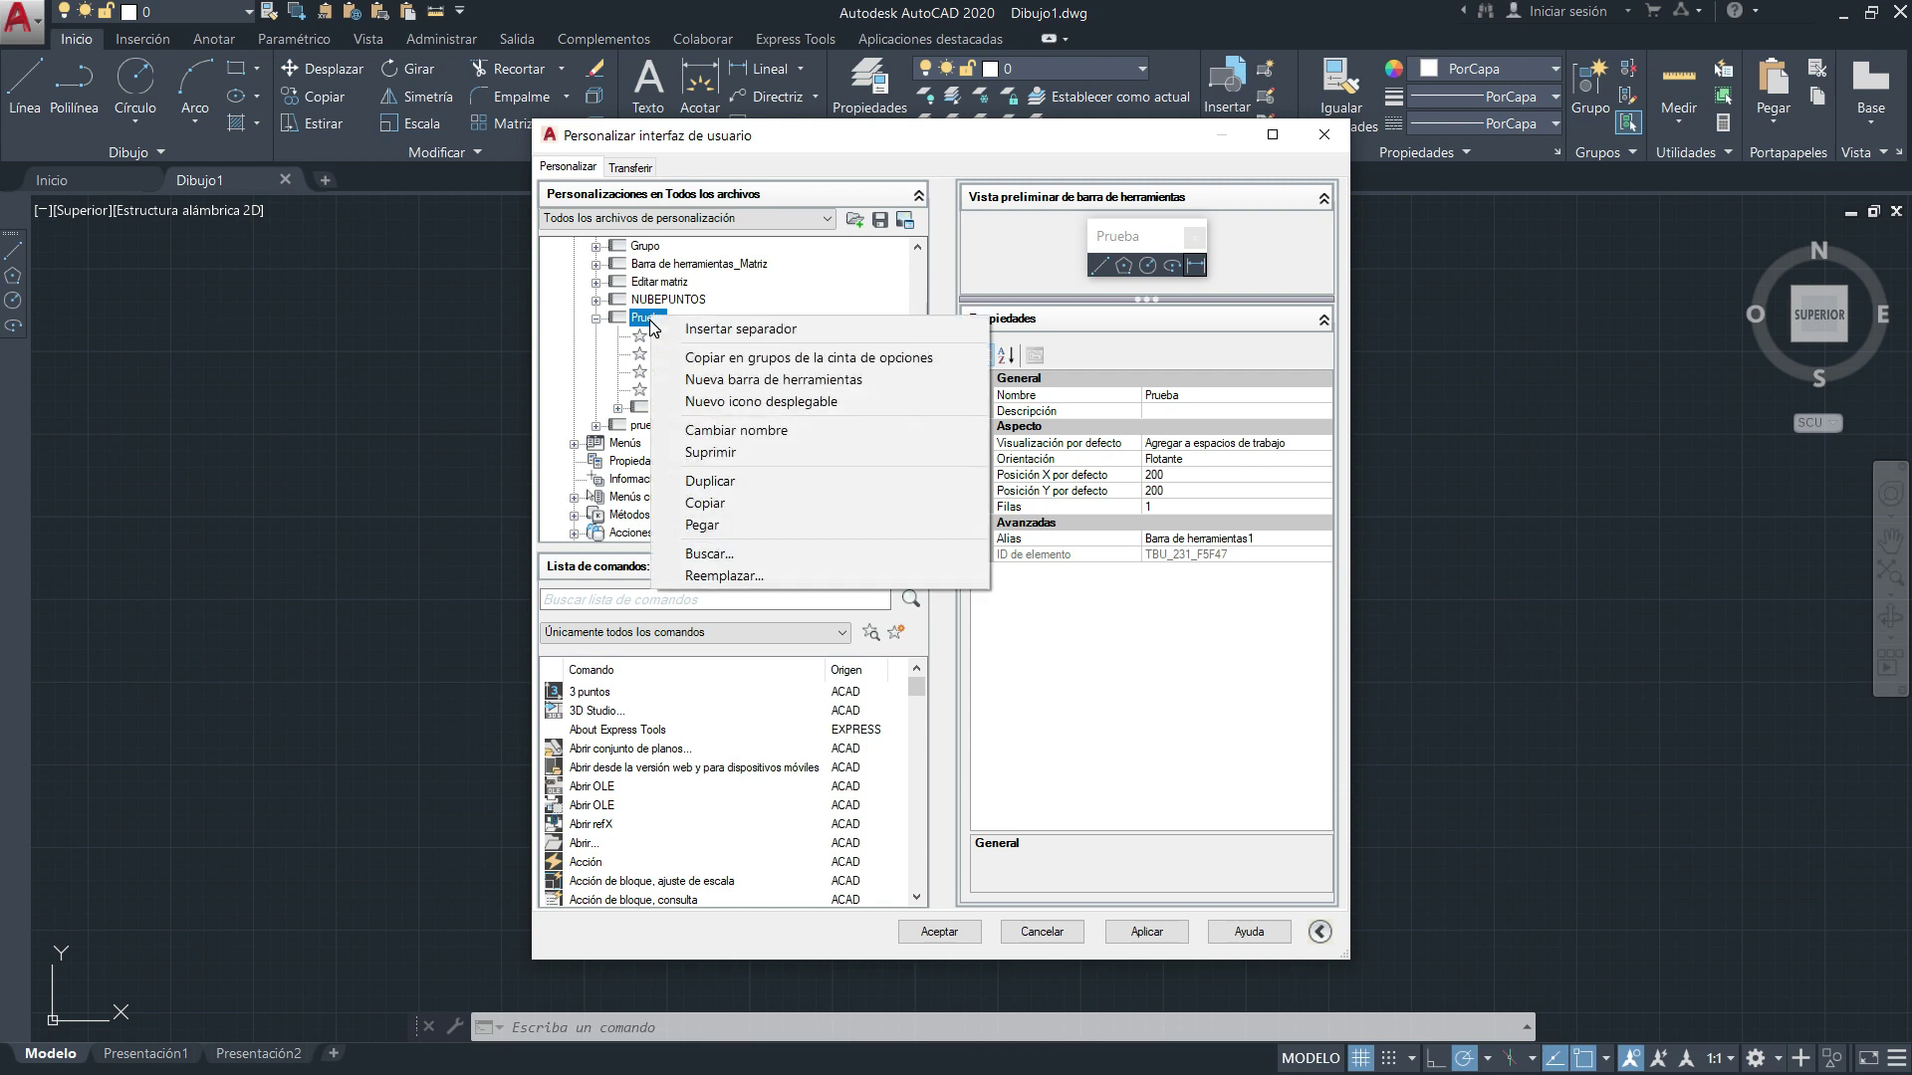
left_click(777, 330)
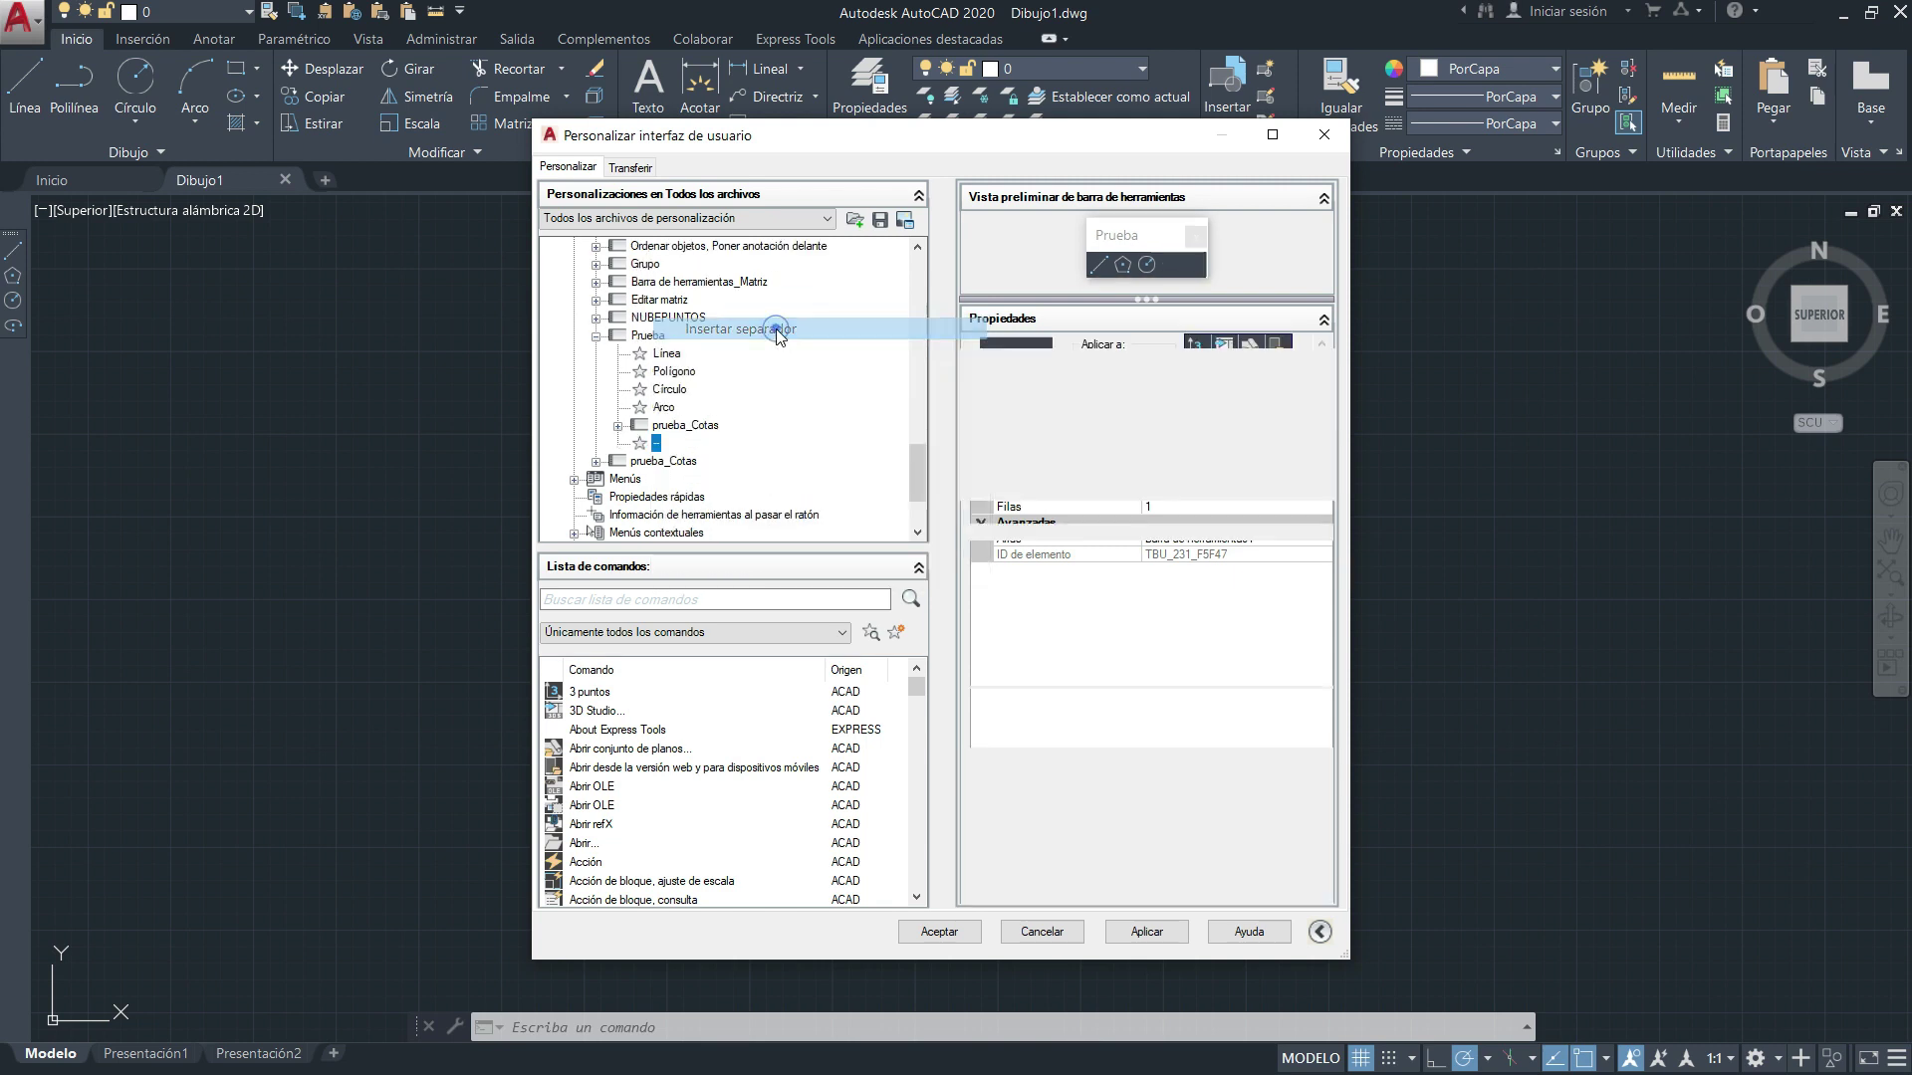
left_click_drag(656, 451, 658, 426)
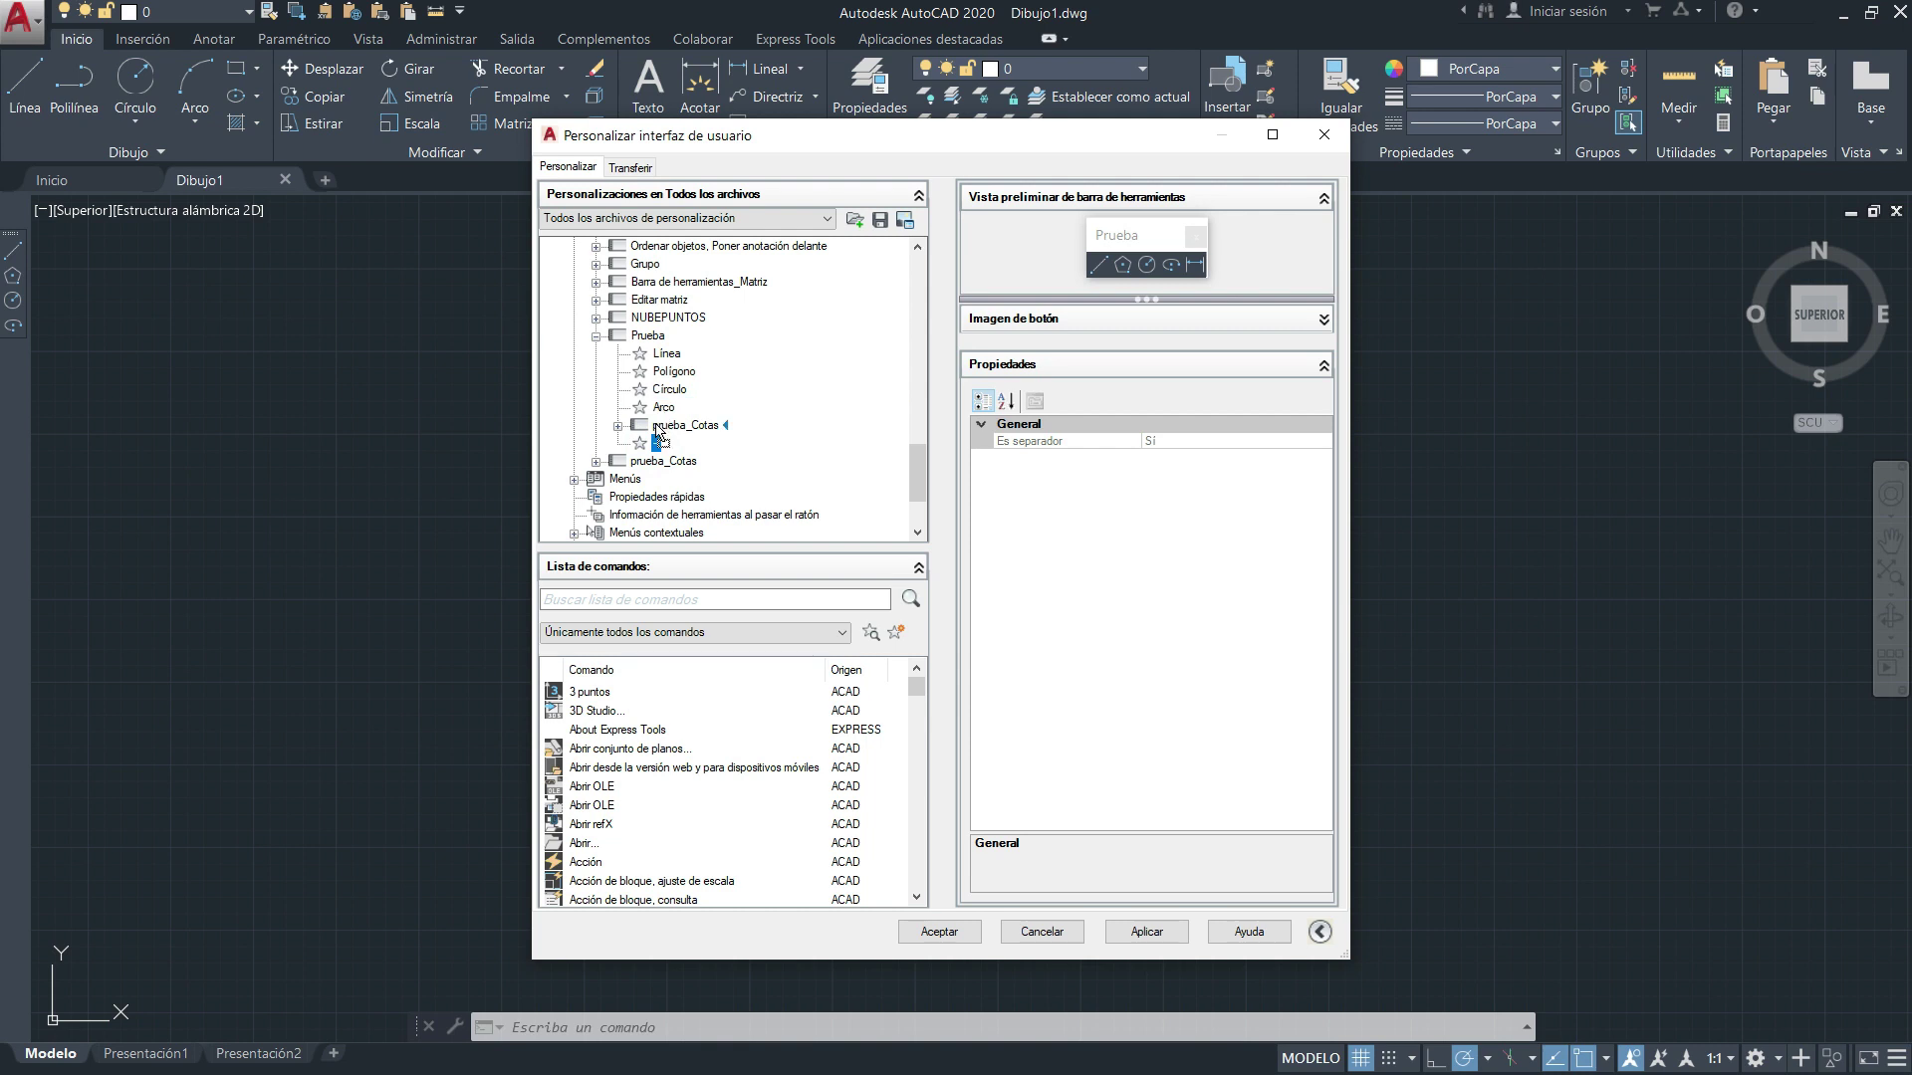
mouse_move(659, 426)
left_mouse_down()
mouse_move(654, 410)
mouse_move(648, 439)
mouse_move(662, 406)
left_mouse_up()
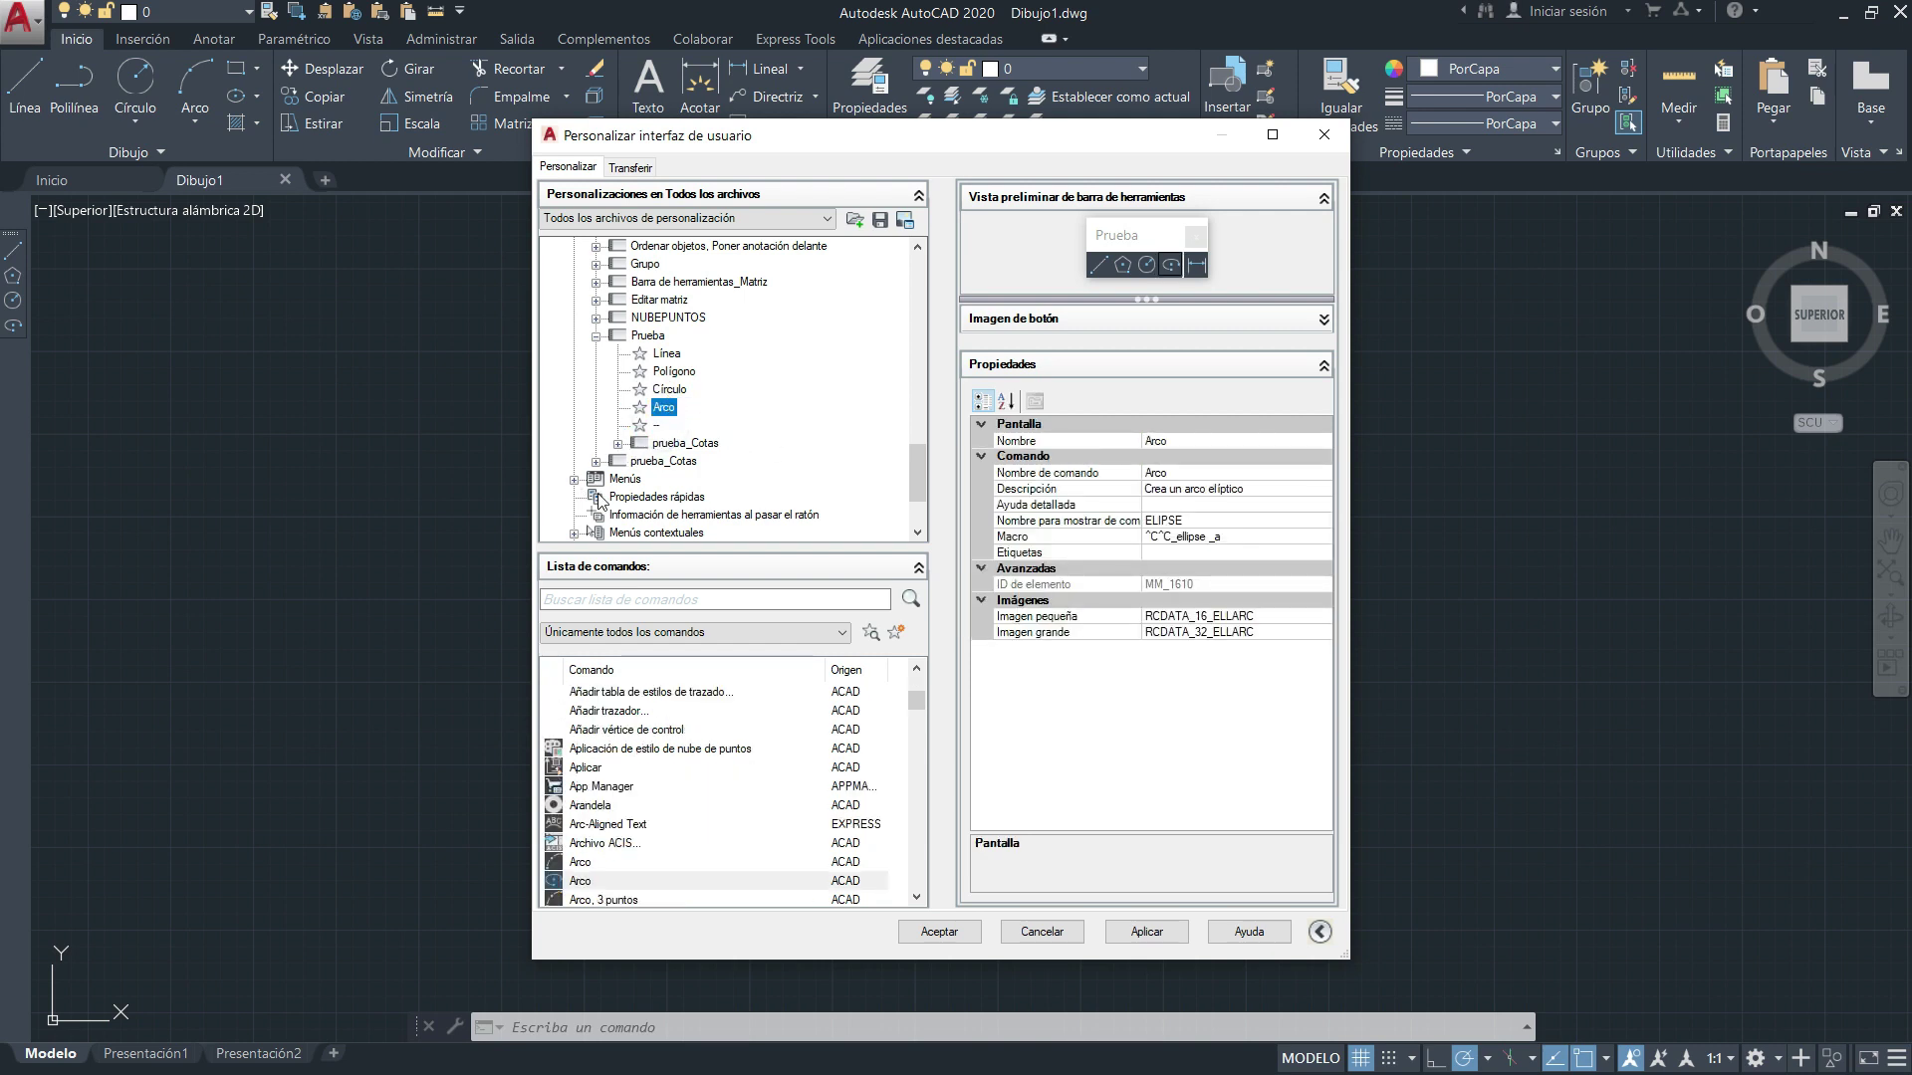
Apply the toolbar changes and close the customization window with Aceptar.
left_click_drag(876, 143, 876, 127)
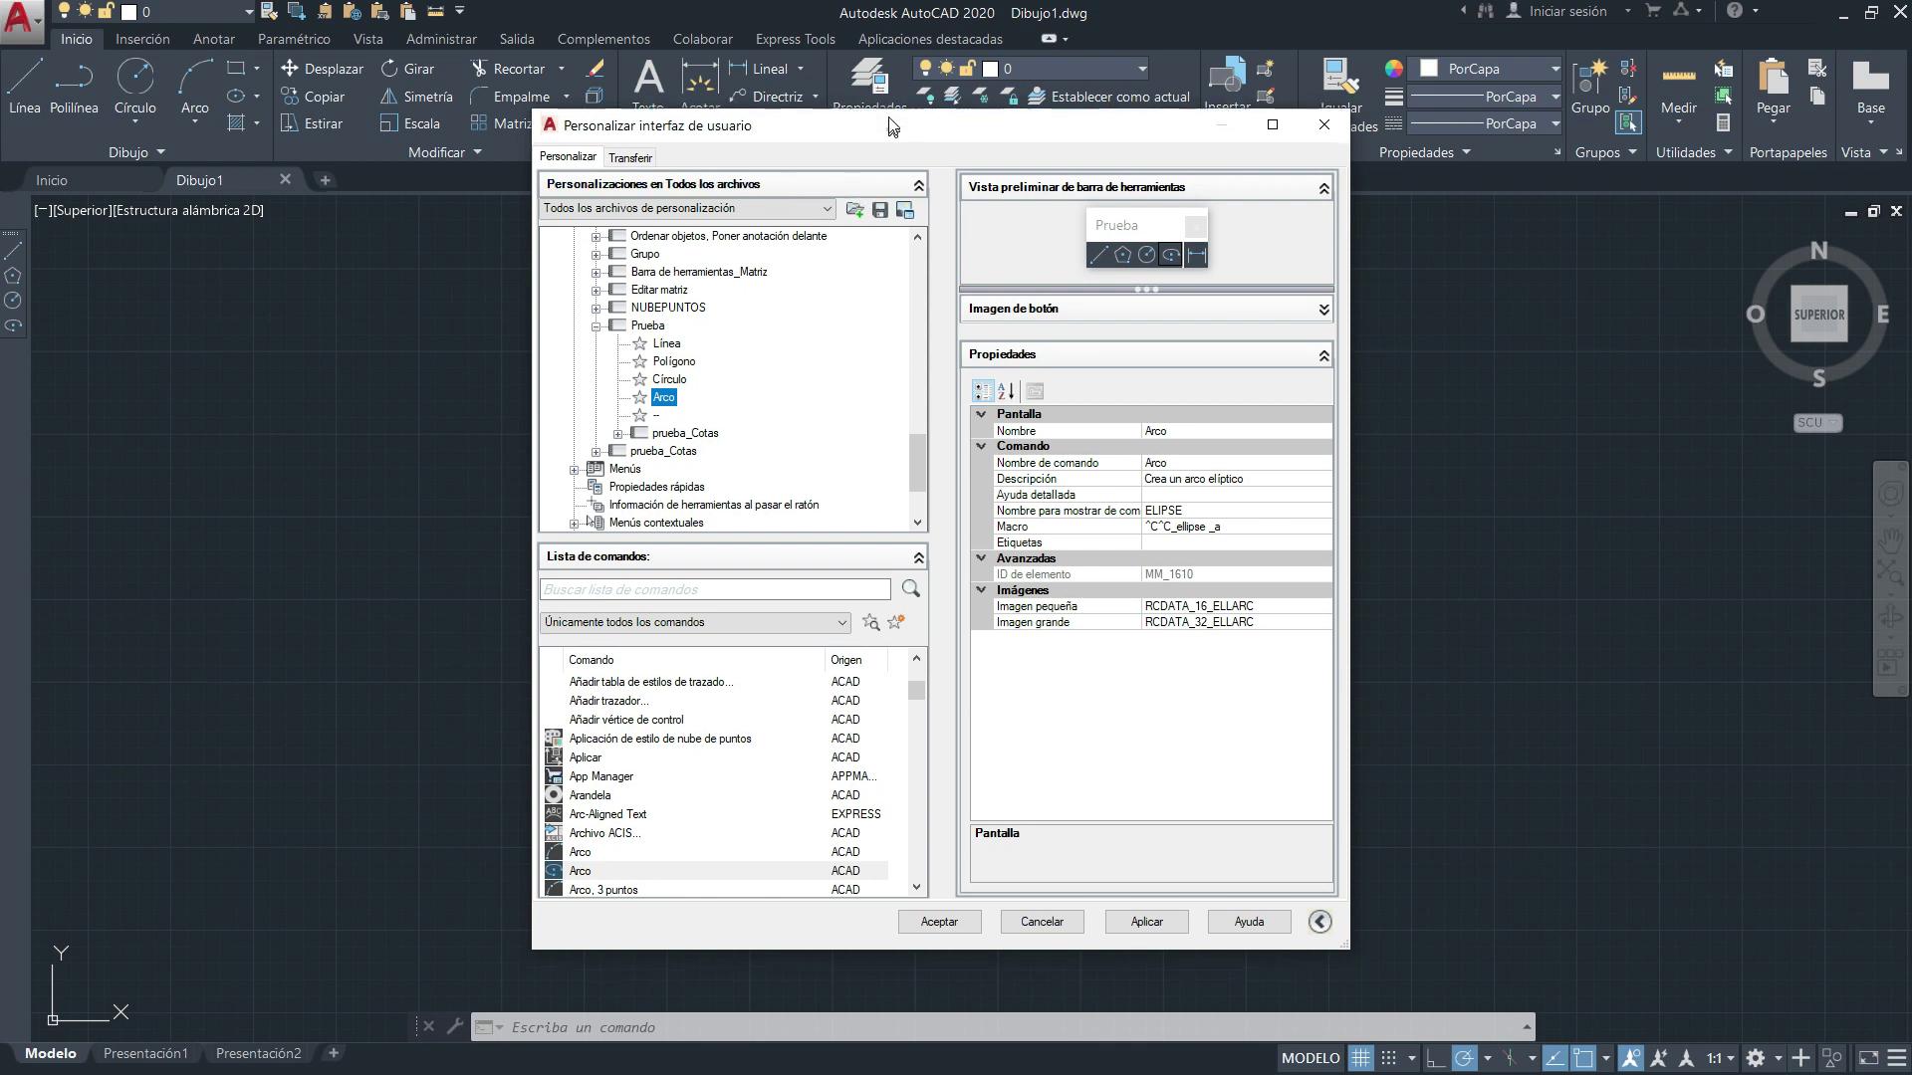
left_click(1161, 916)
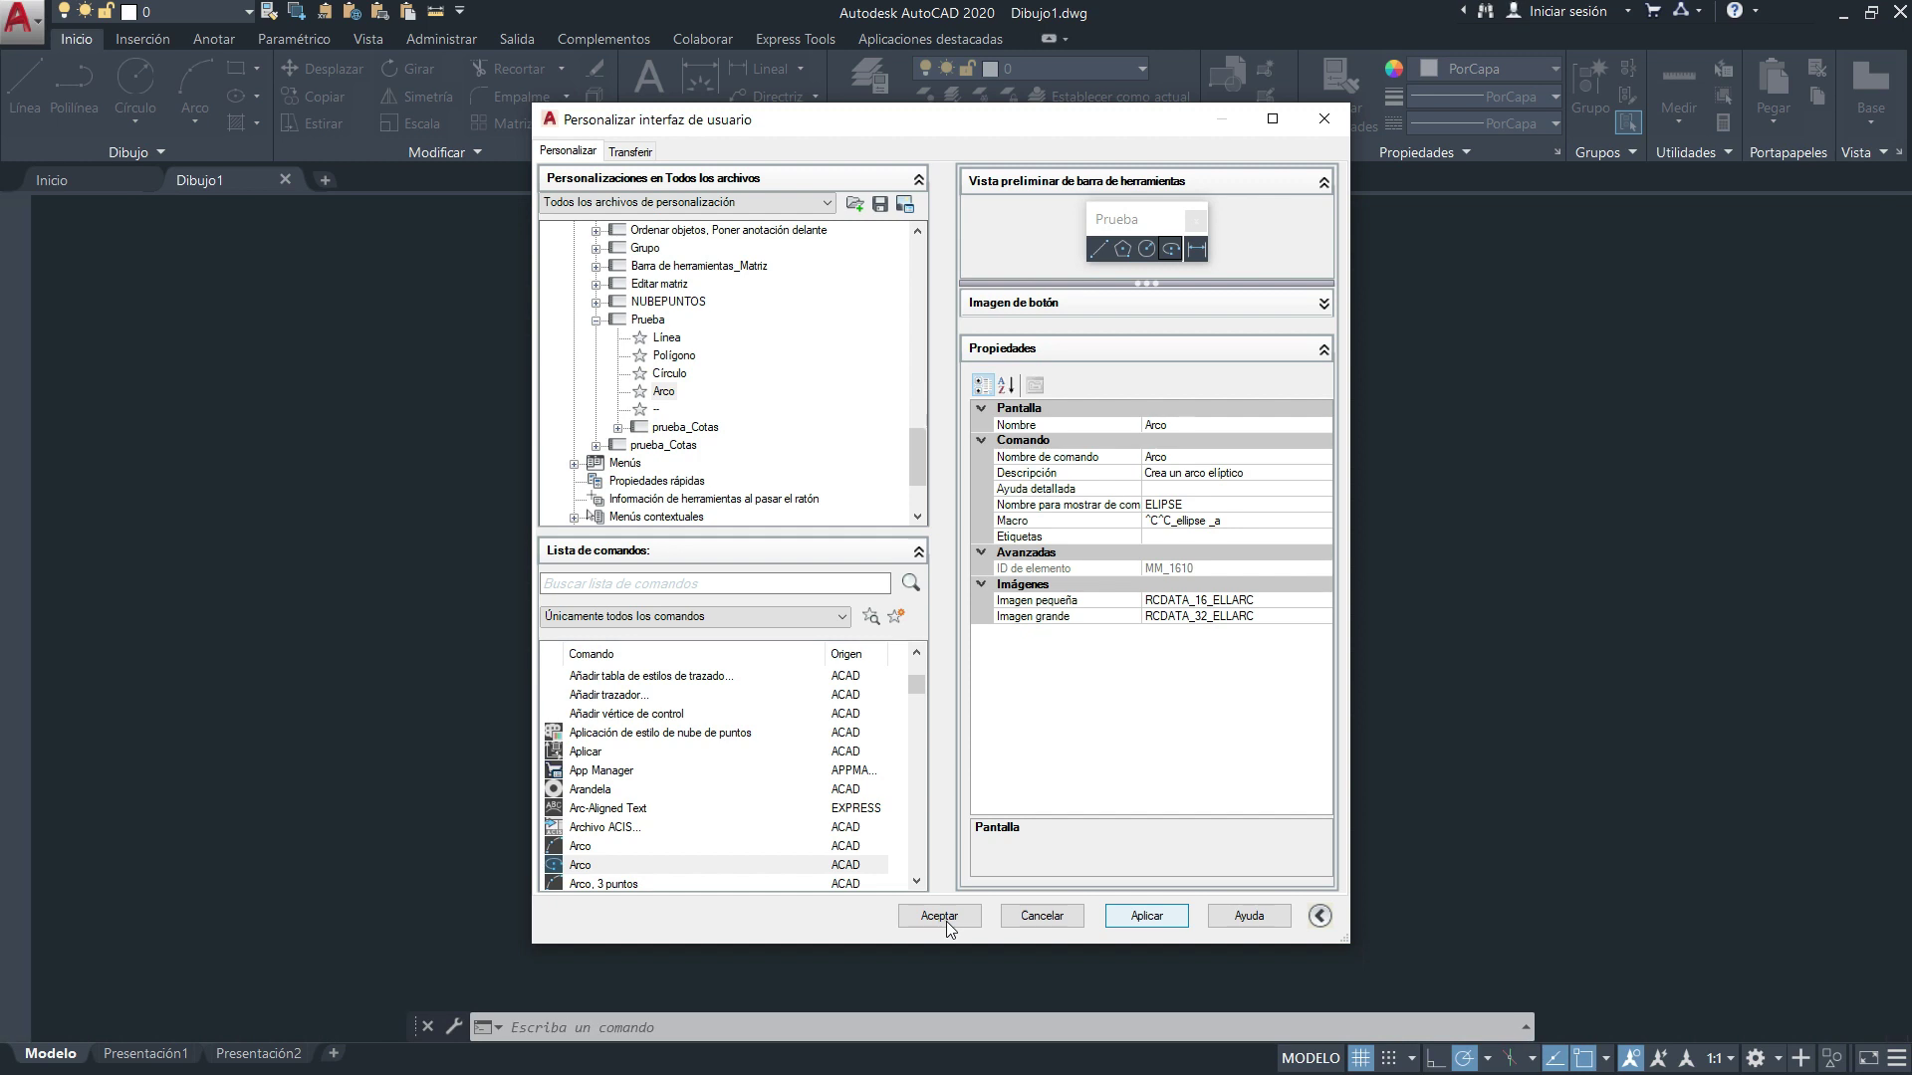
left_click(939, 916)
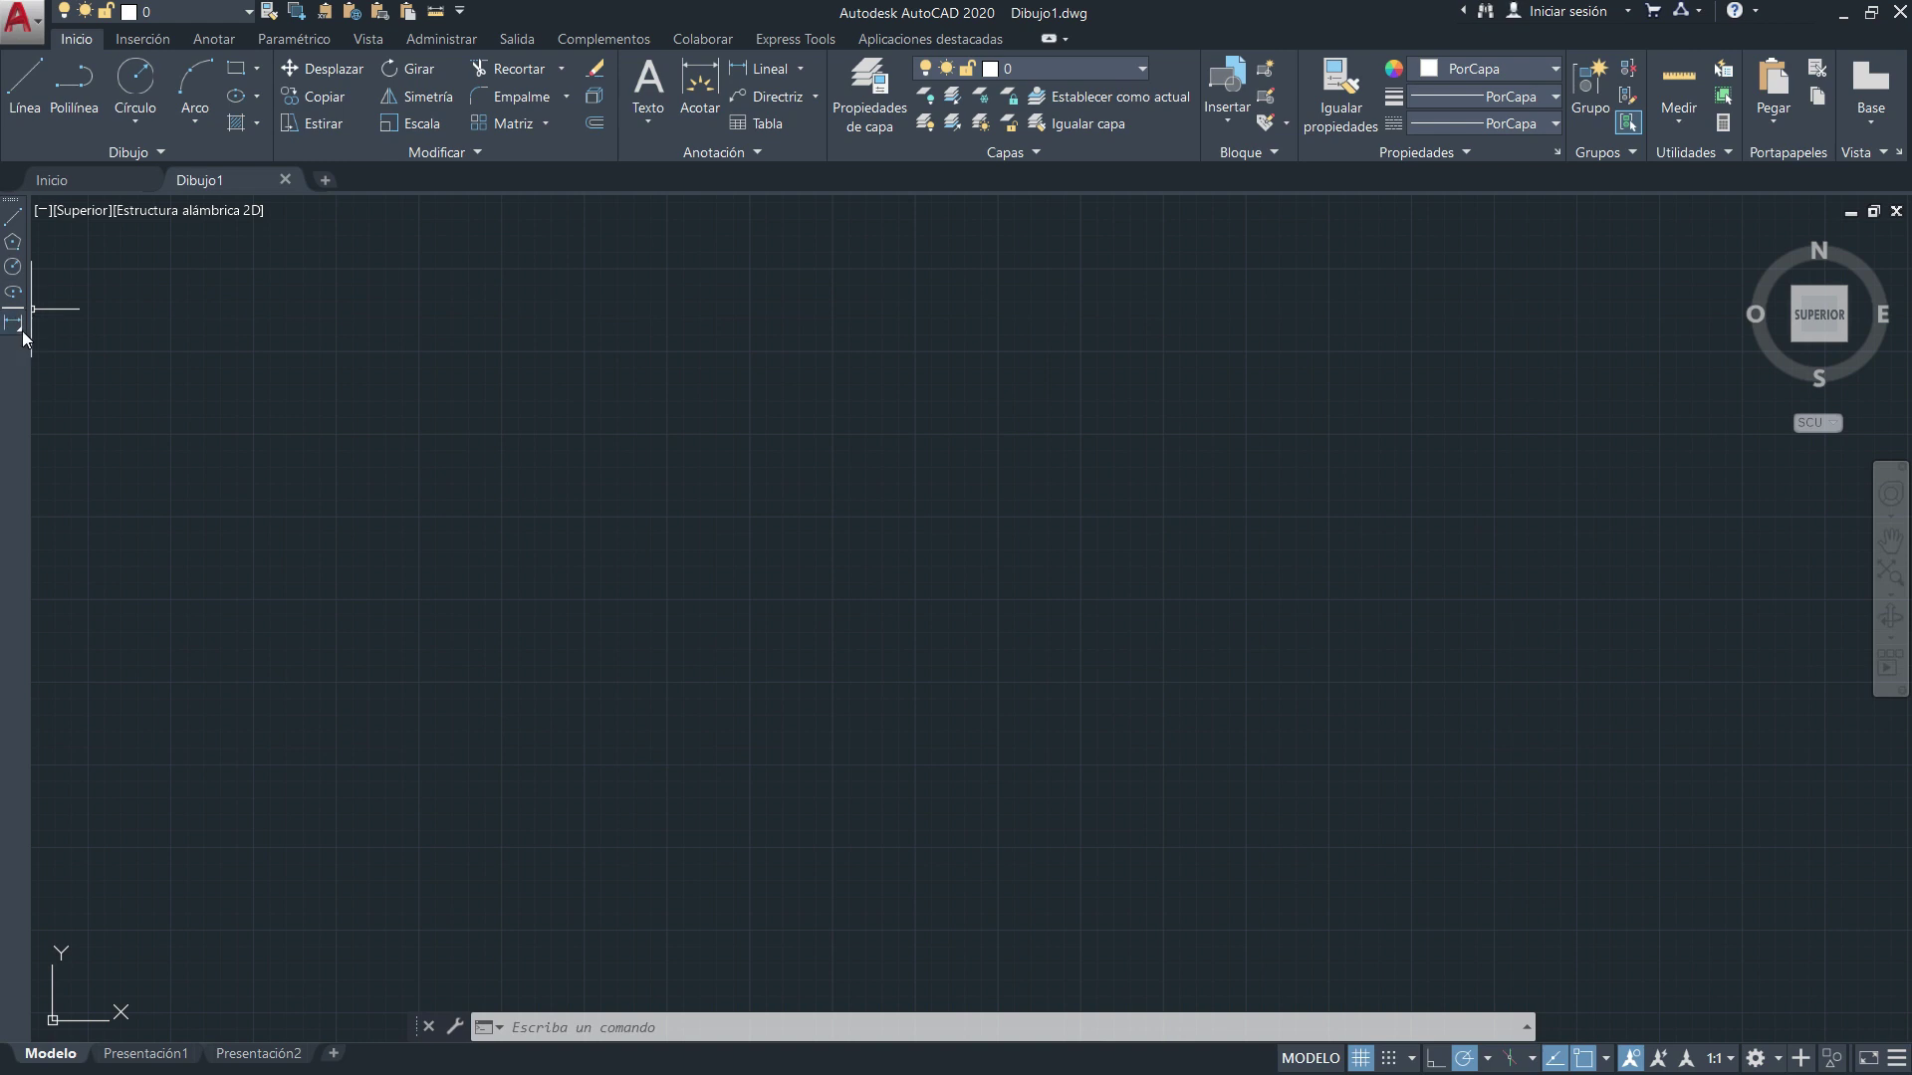
Start an angular dimension from the Prueba toolbar's dimension flyout, choosing the vertex option.
left_click(24, 339)
left_click_drag(20, 332, 240, 332)
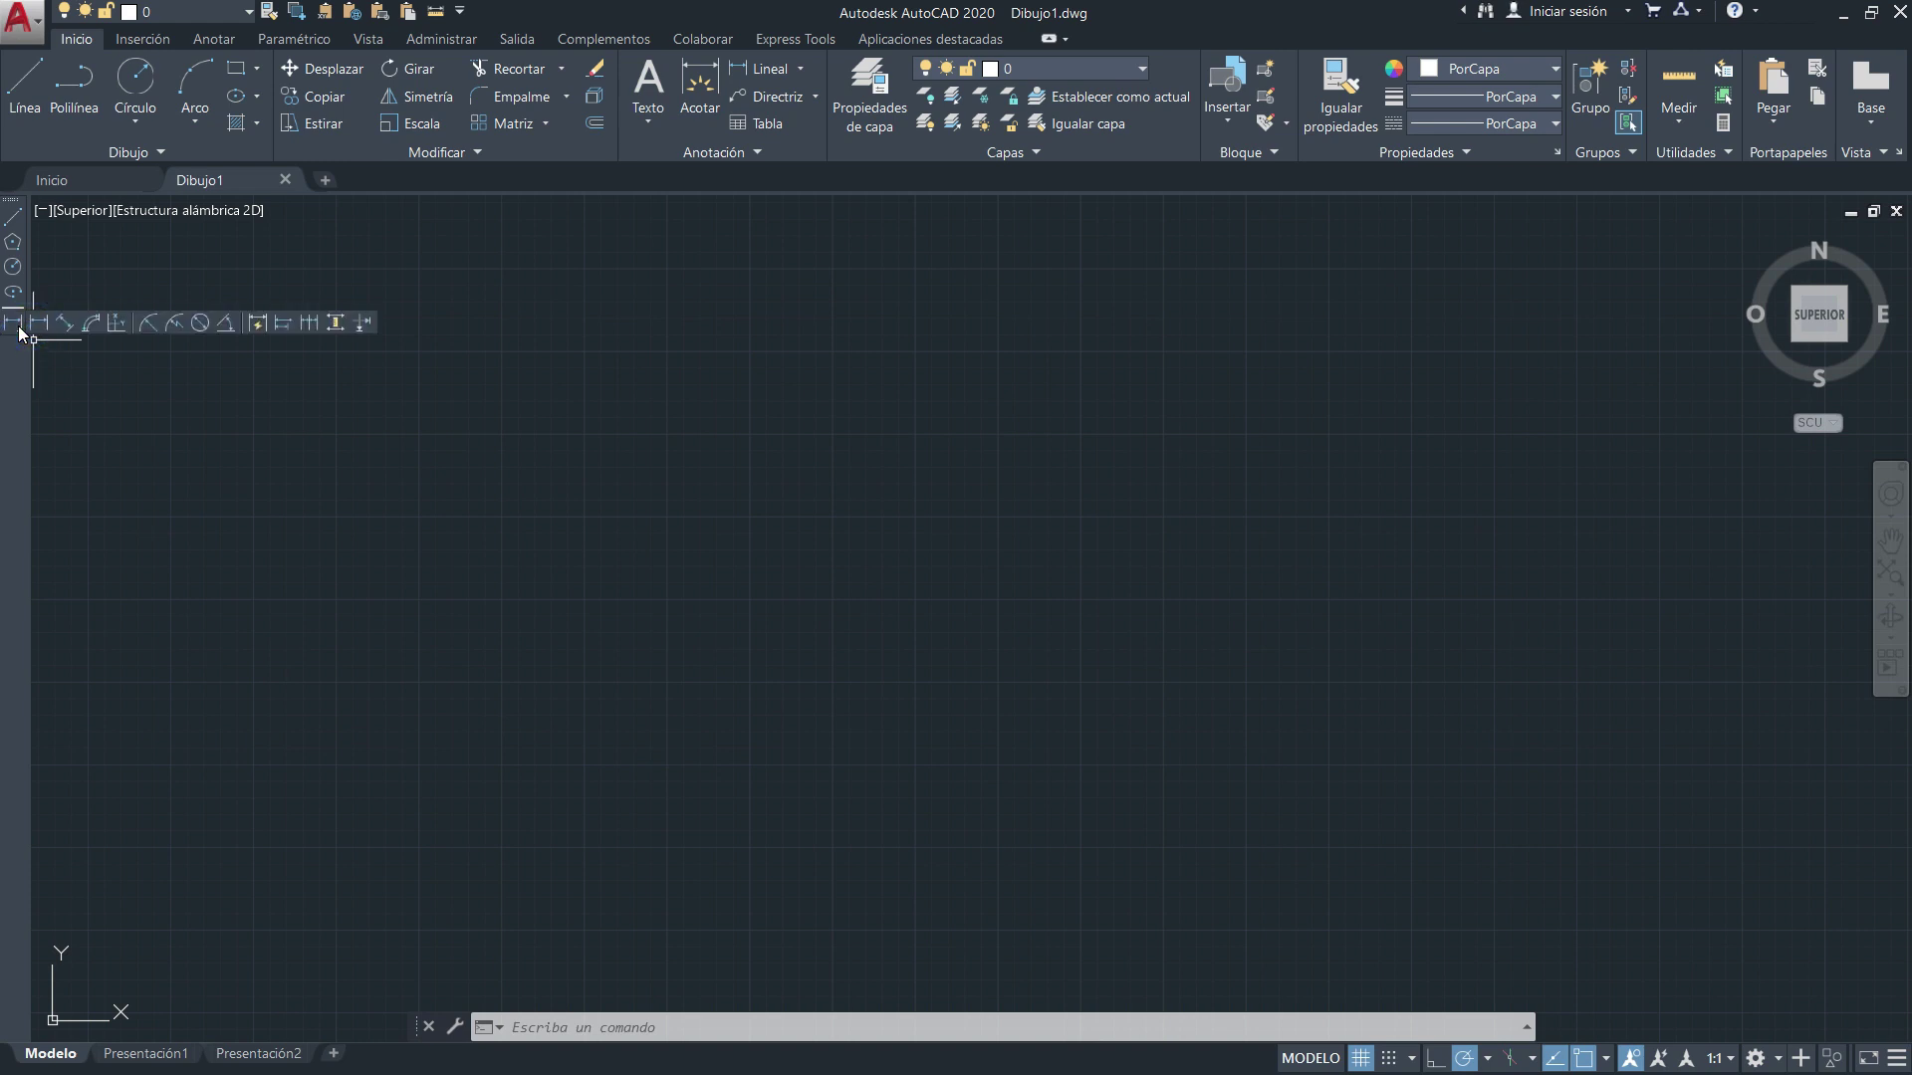
left_click(230, 323)
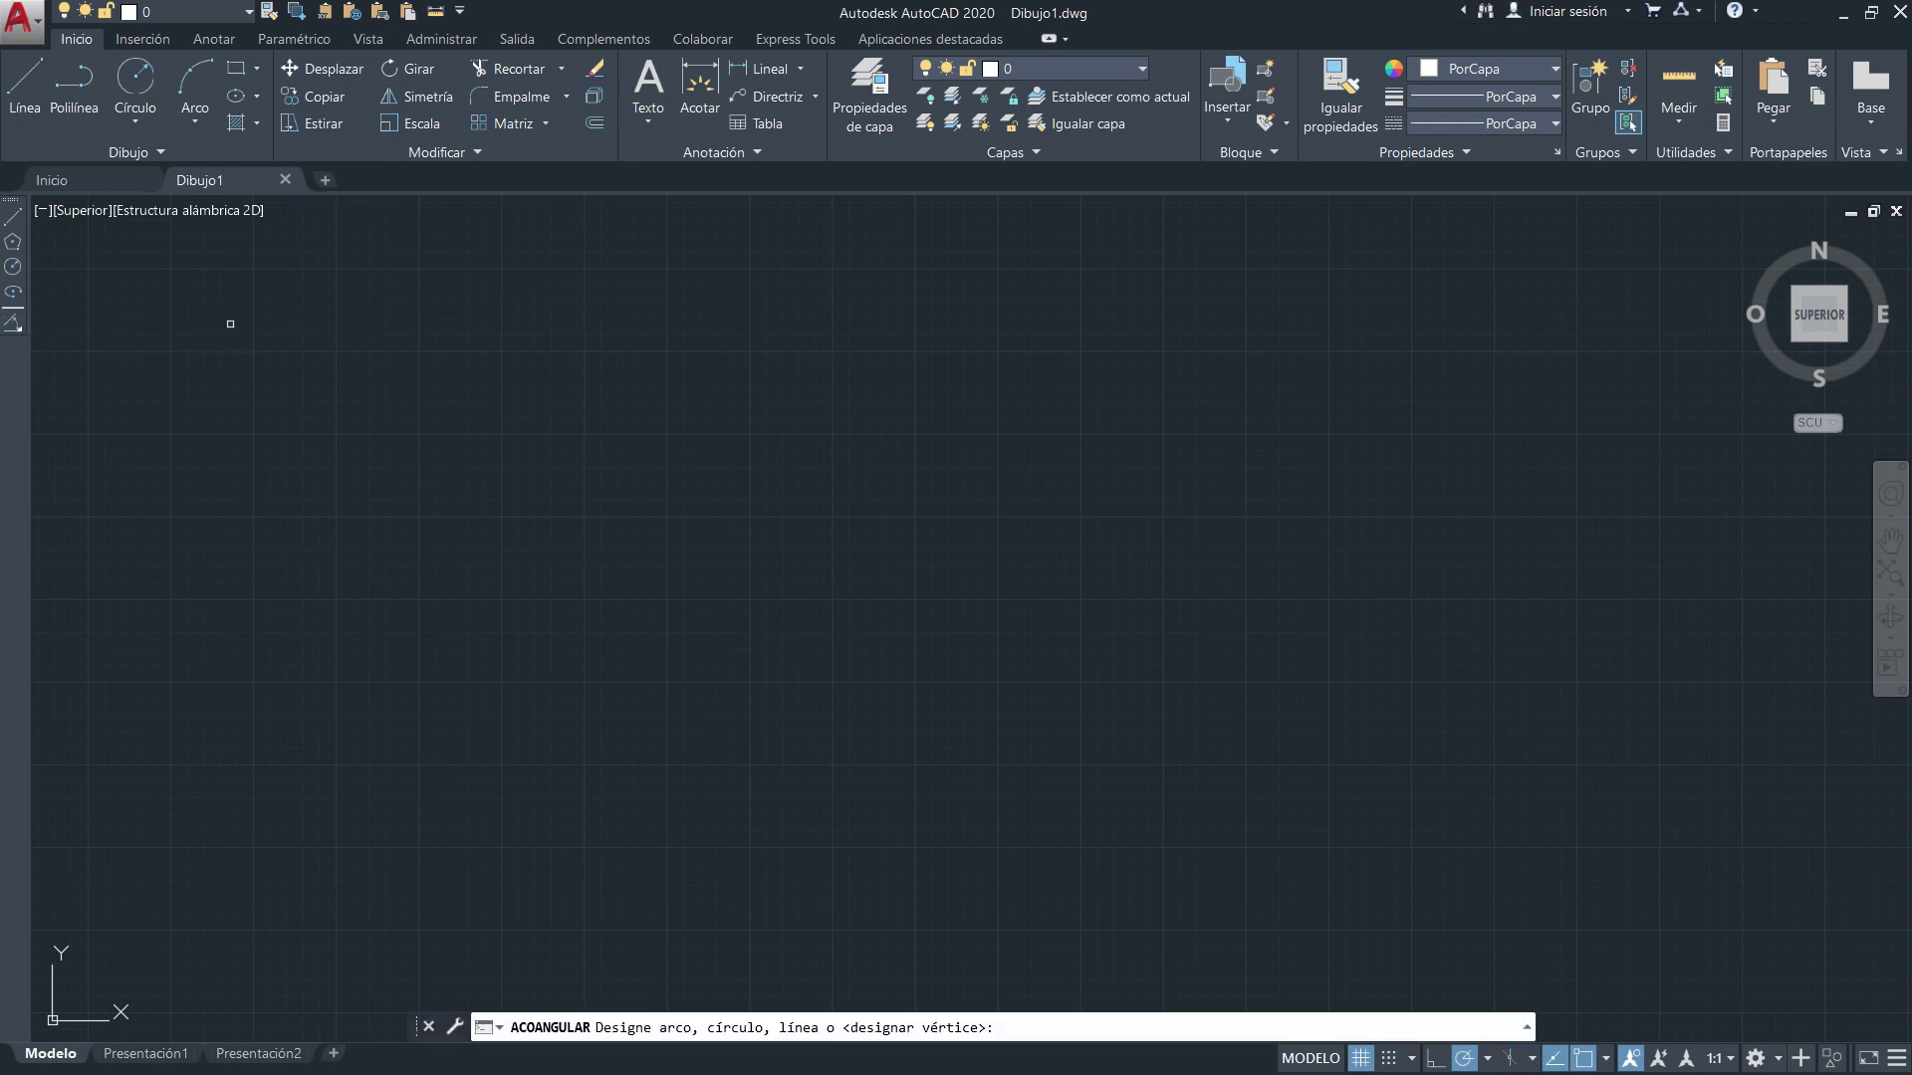
key("Return")
Cancel the angular dimension and reopen the interface customization with CUIR.
left_click_drag(13, 322, 78, 337)
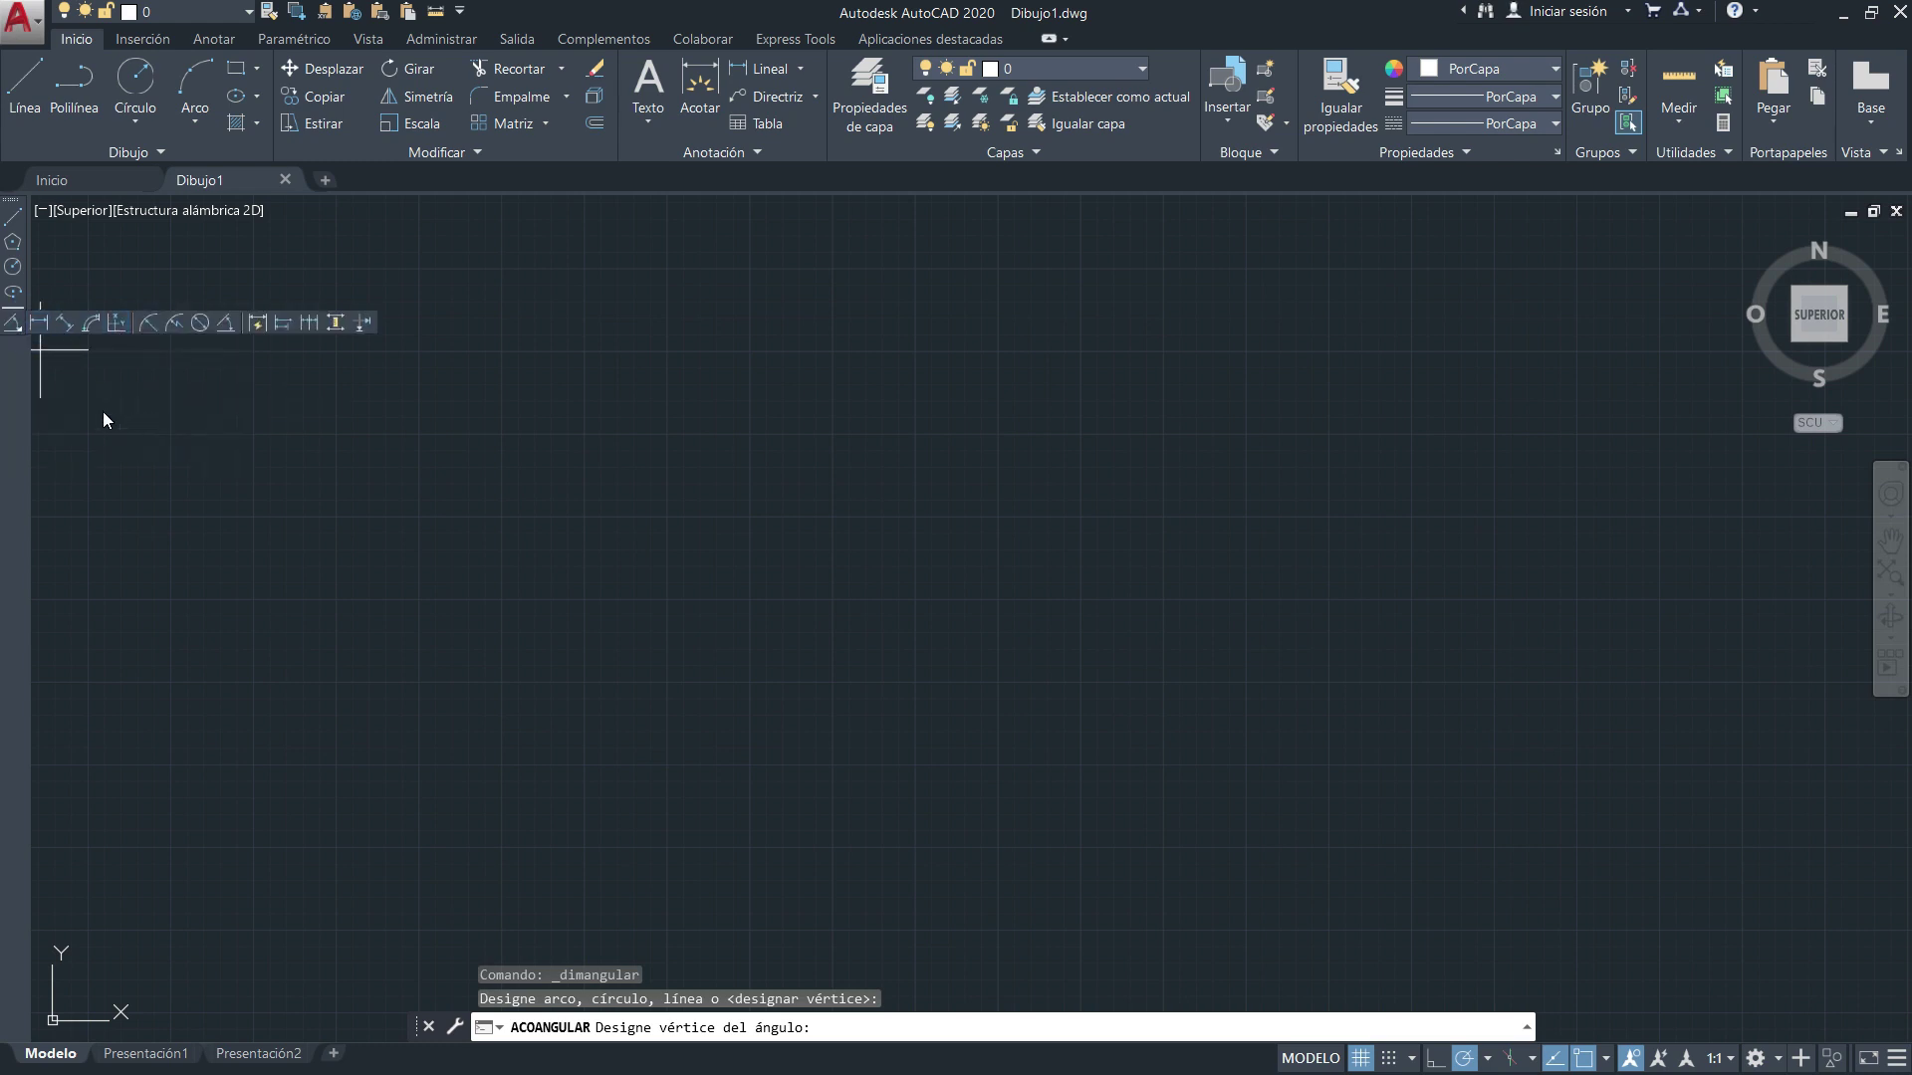
left_click_drag(53, 358, 43, 333)
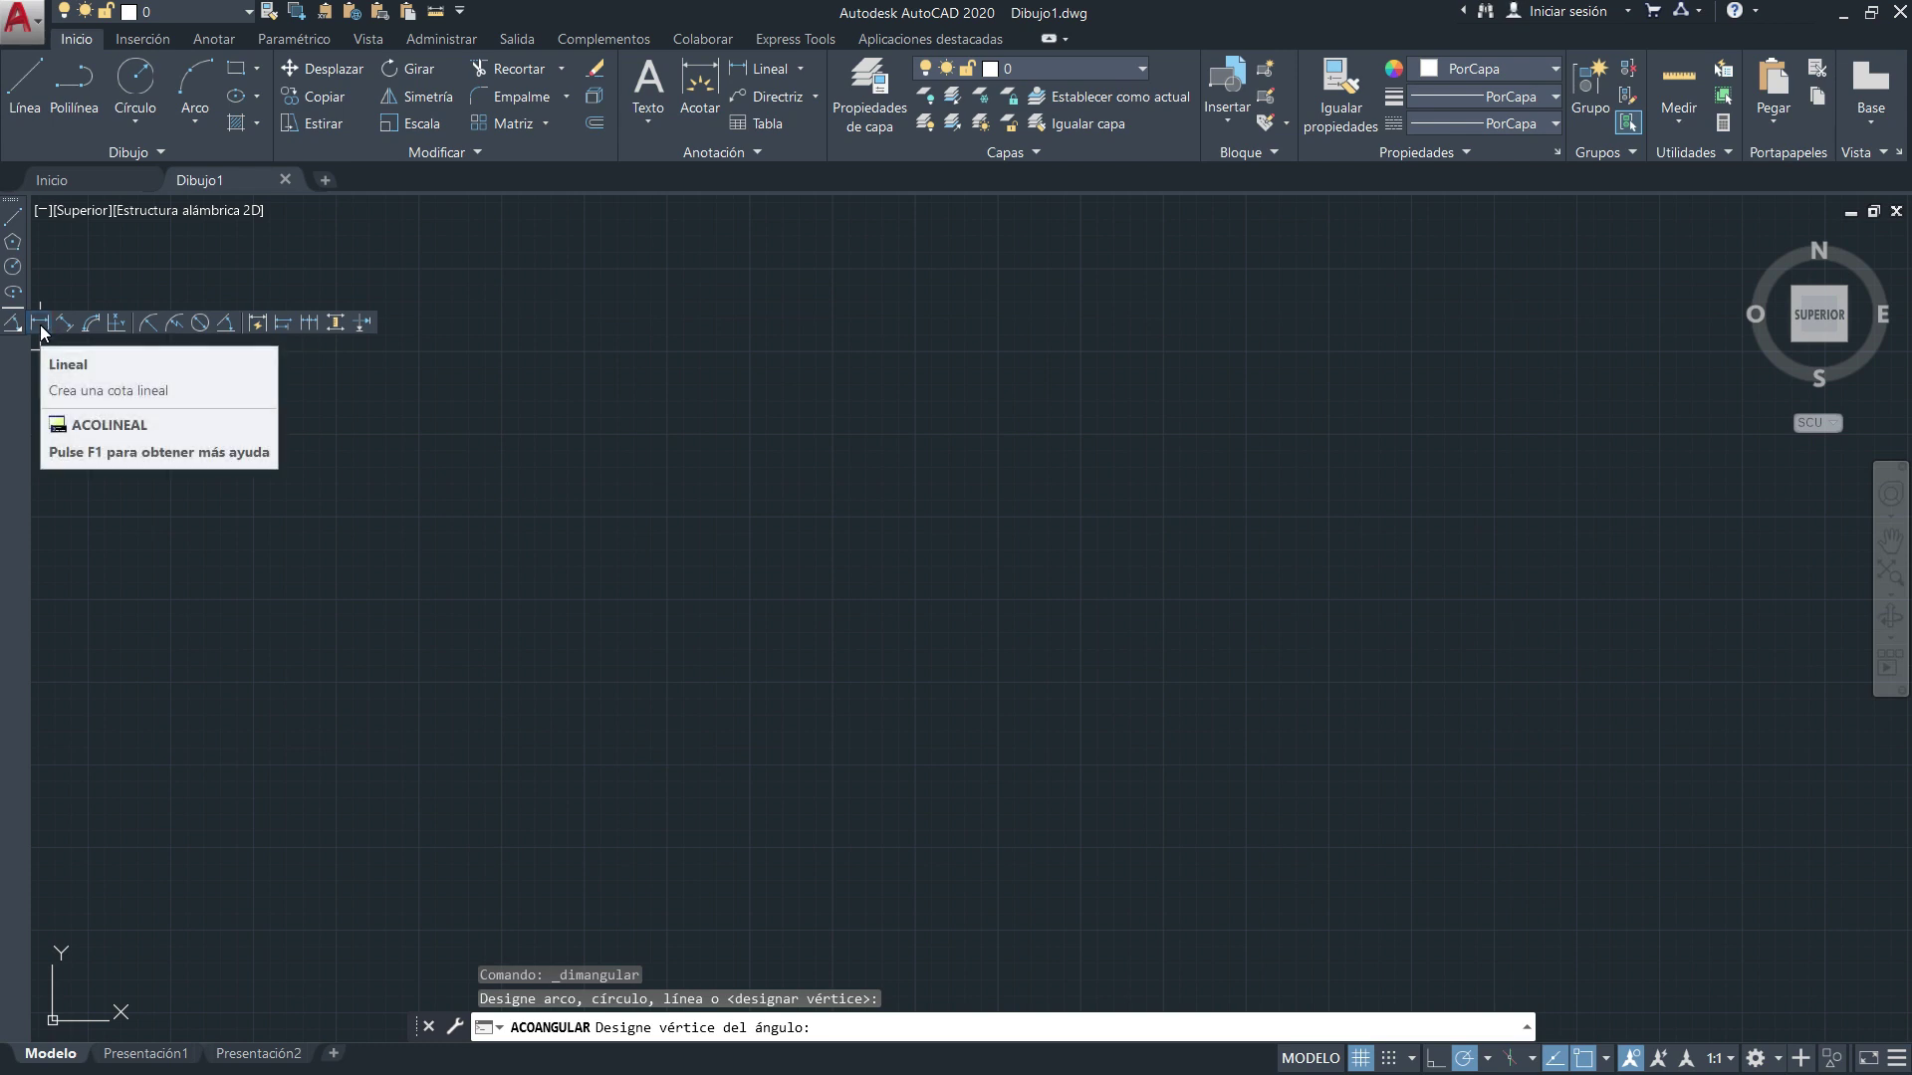
left_click_drag(41, 332, 159, 458)
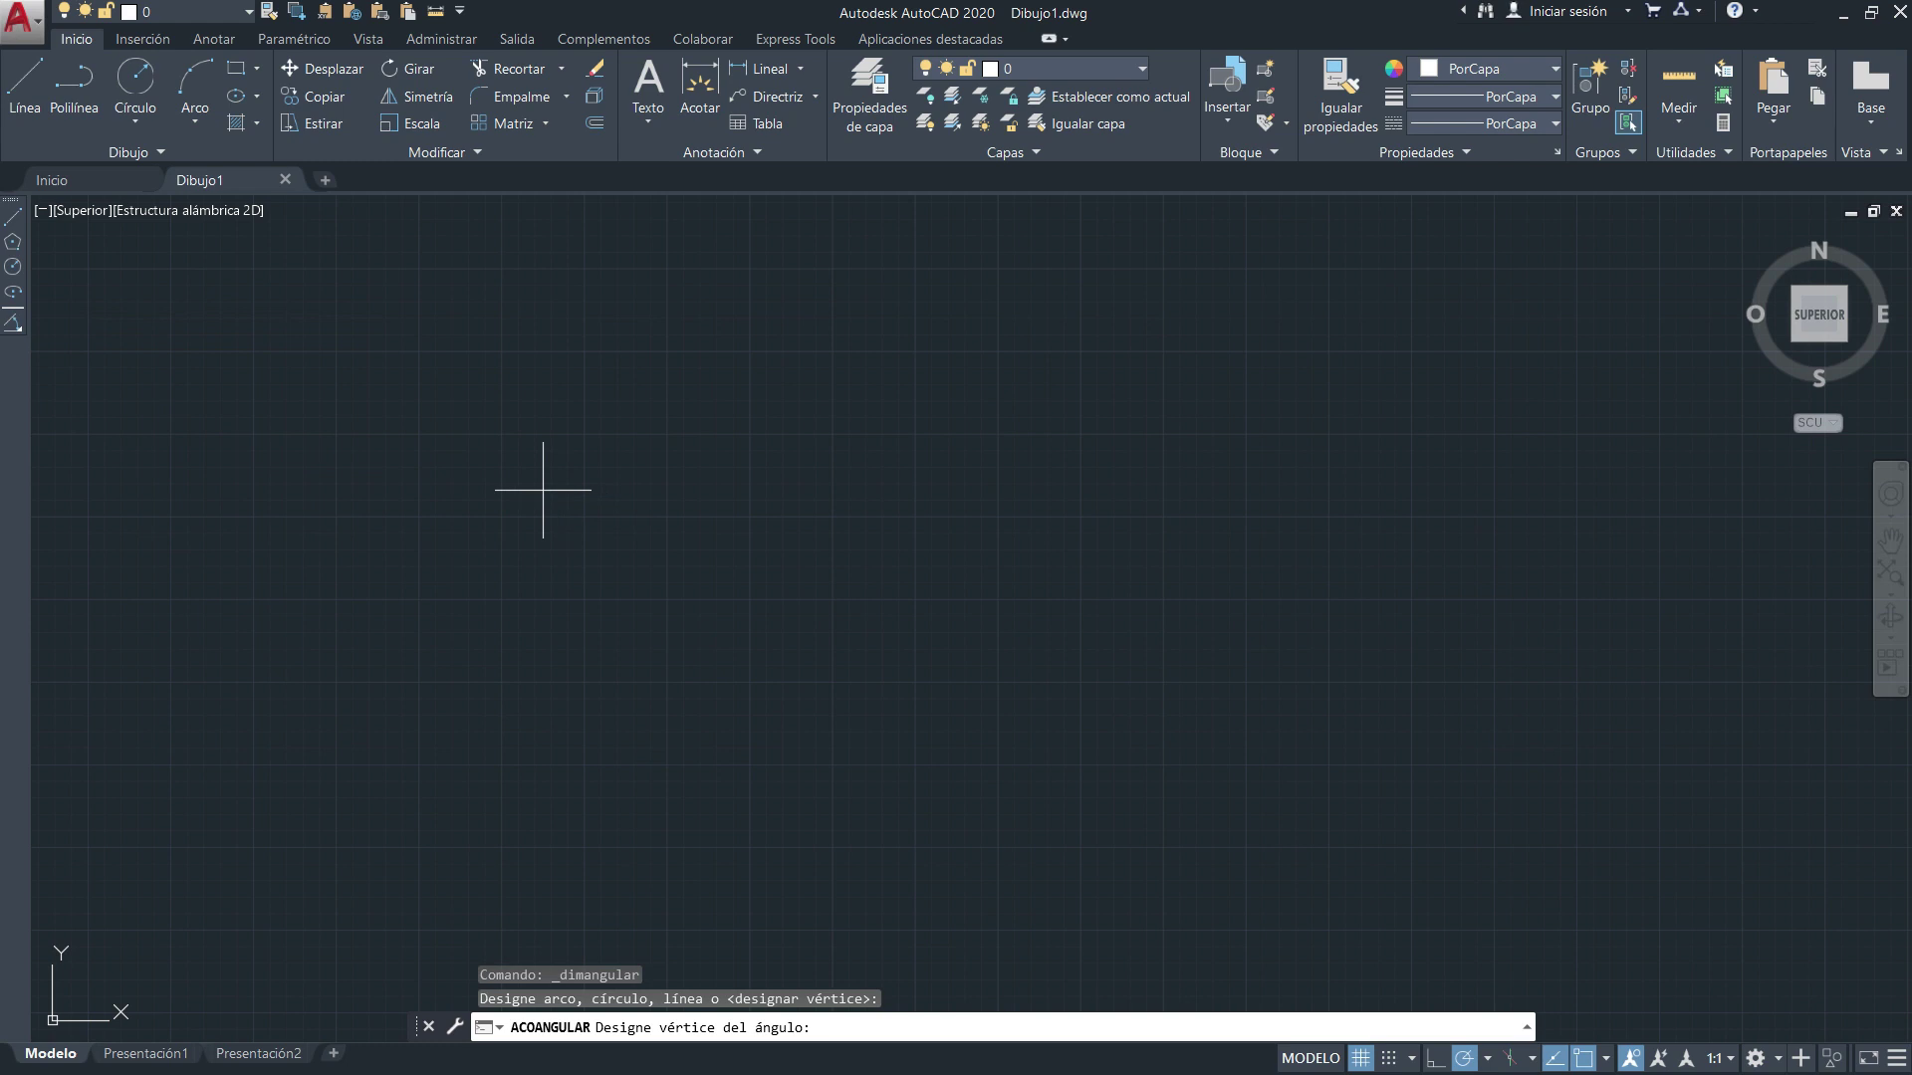
type("cu")
key("Return")
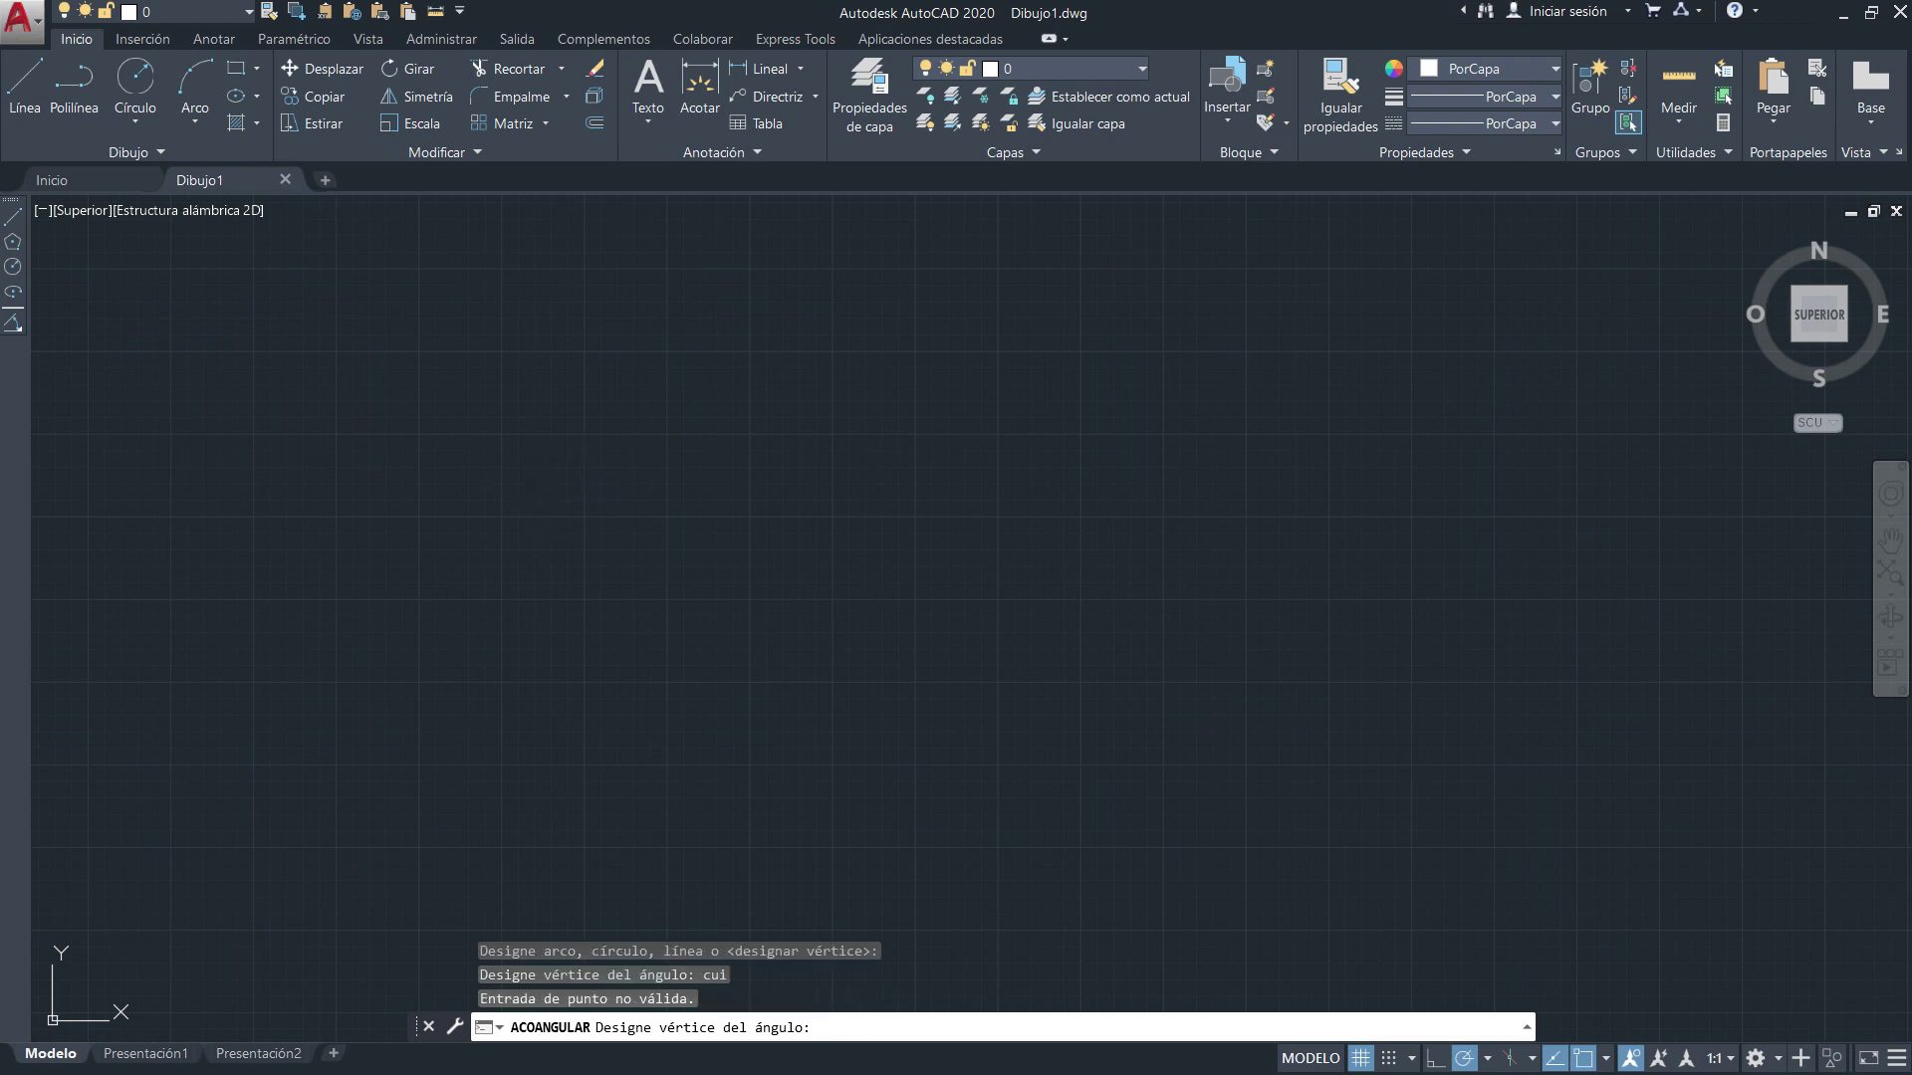
key("Escape")
type("cuir")
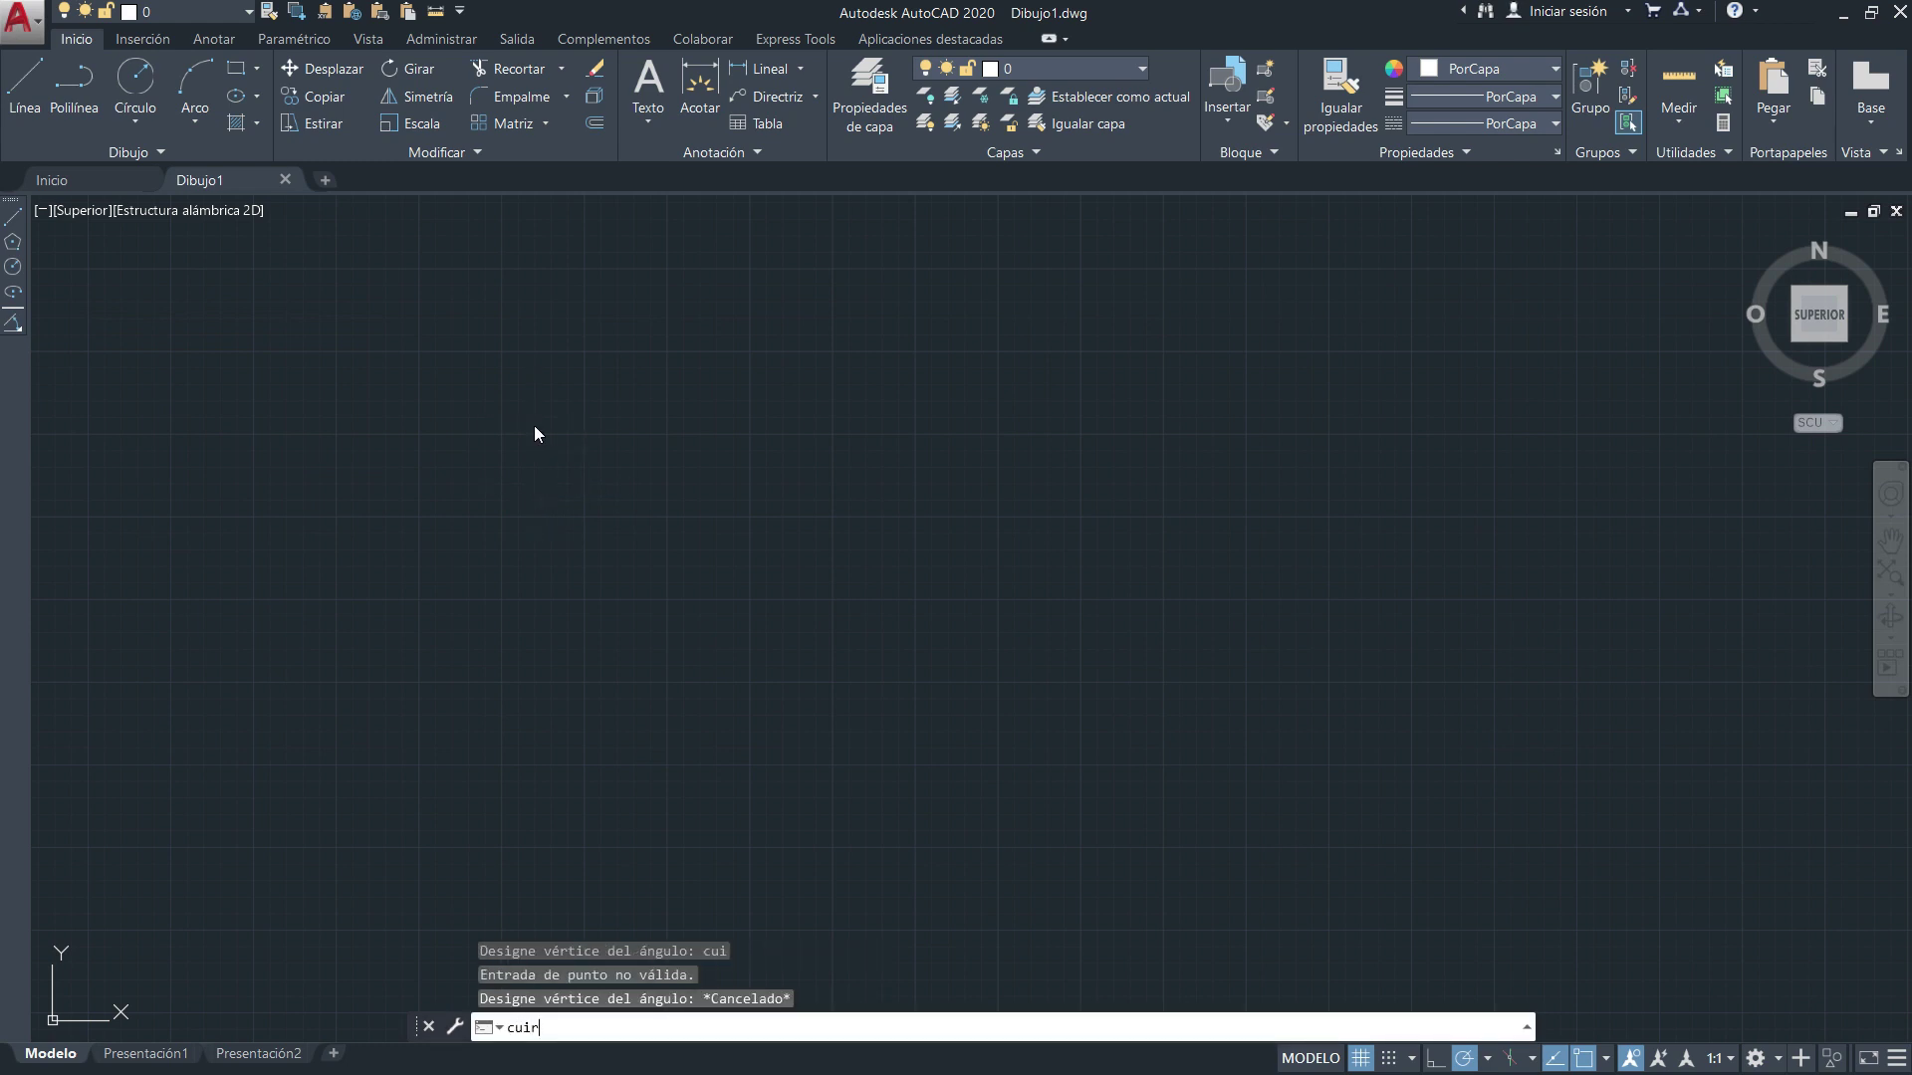
key("Return")
Expand the Prueba toolbar in the customization tree and view the Línea and Círculo button properties.
left_click(996, 1038)
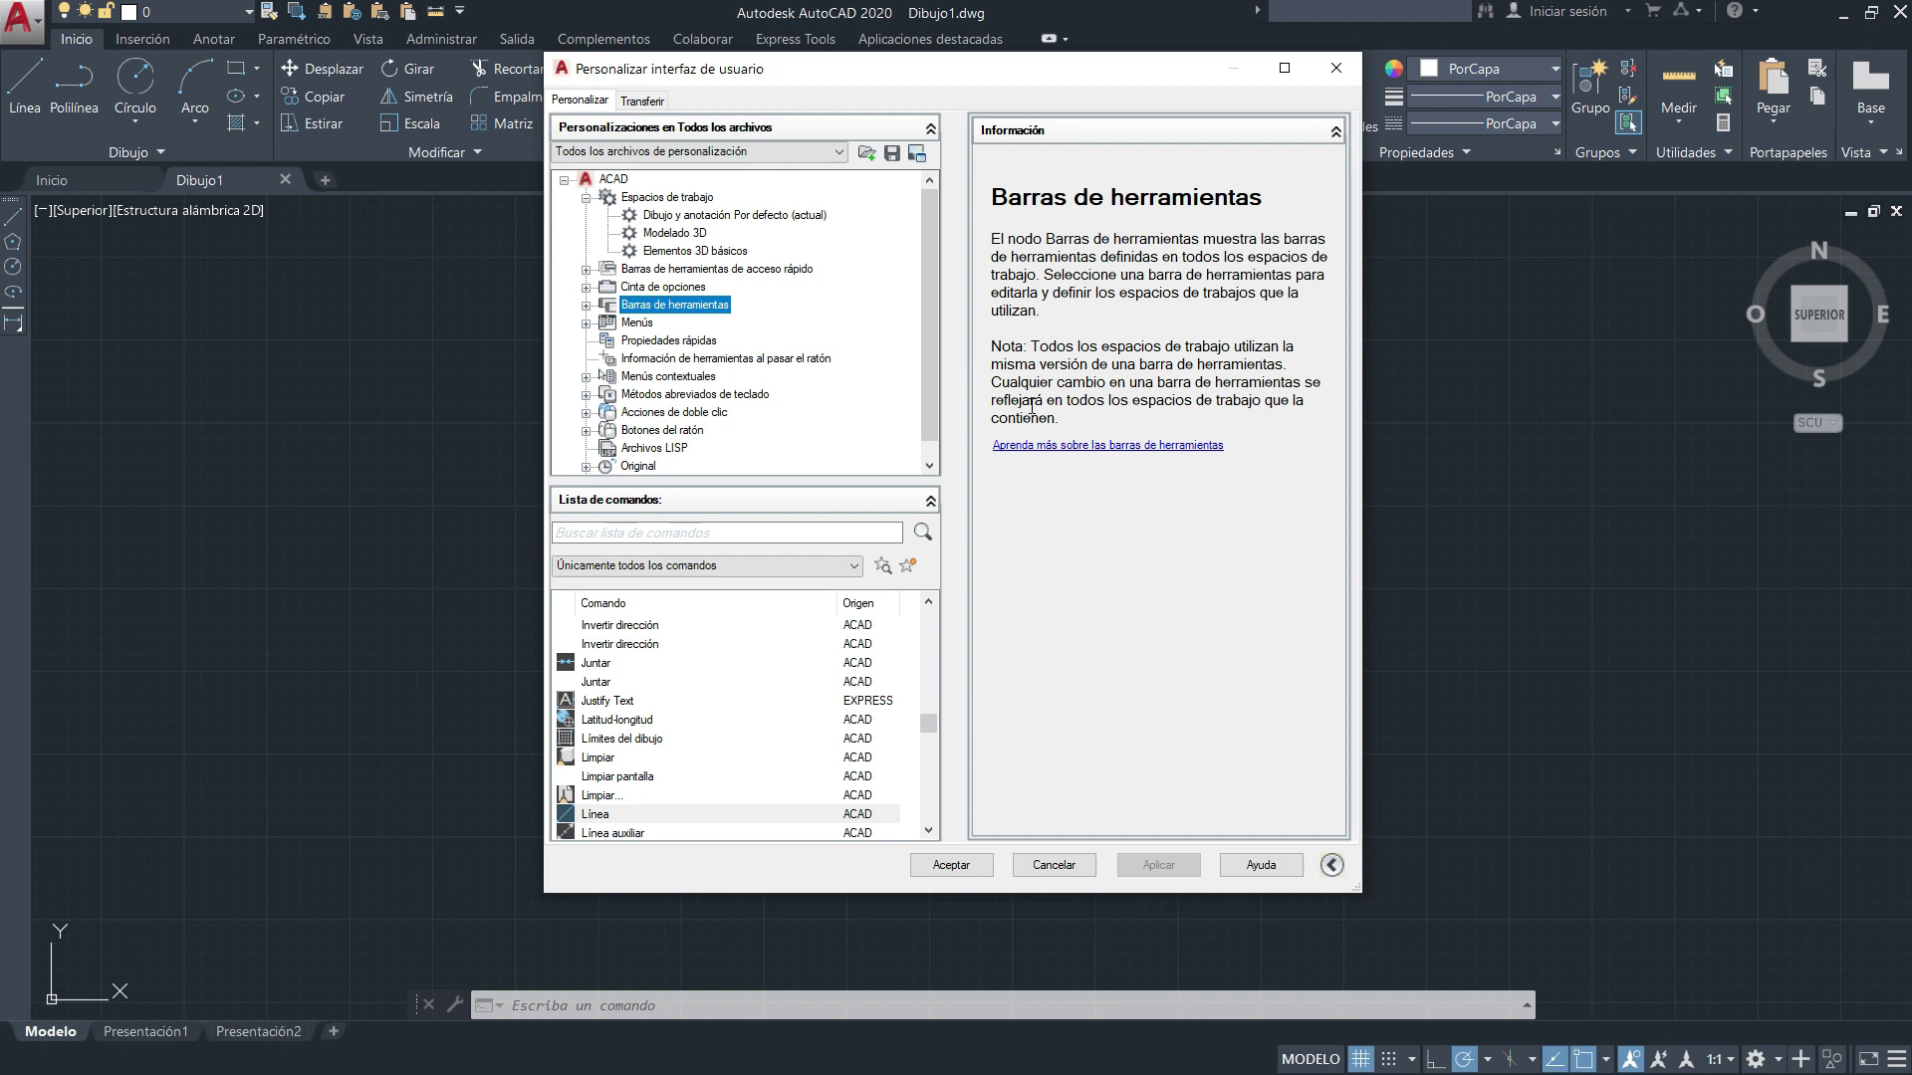
left_click(586, 306)
scroll(727, 360, "down", 3)
scroll(729, 360, "down", 3)
scroll(730, 358, "down", 3)
double_click(657, 269)
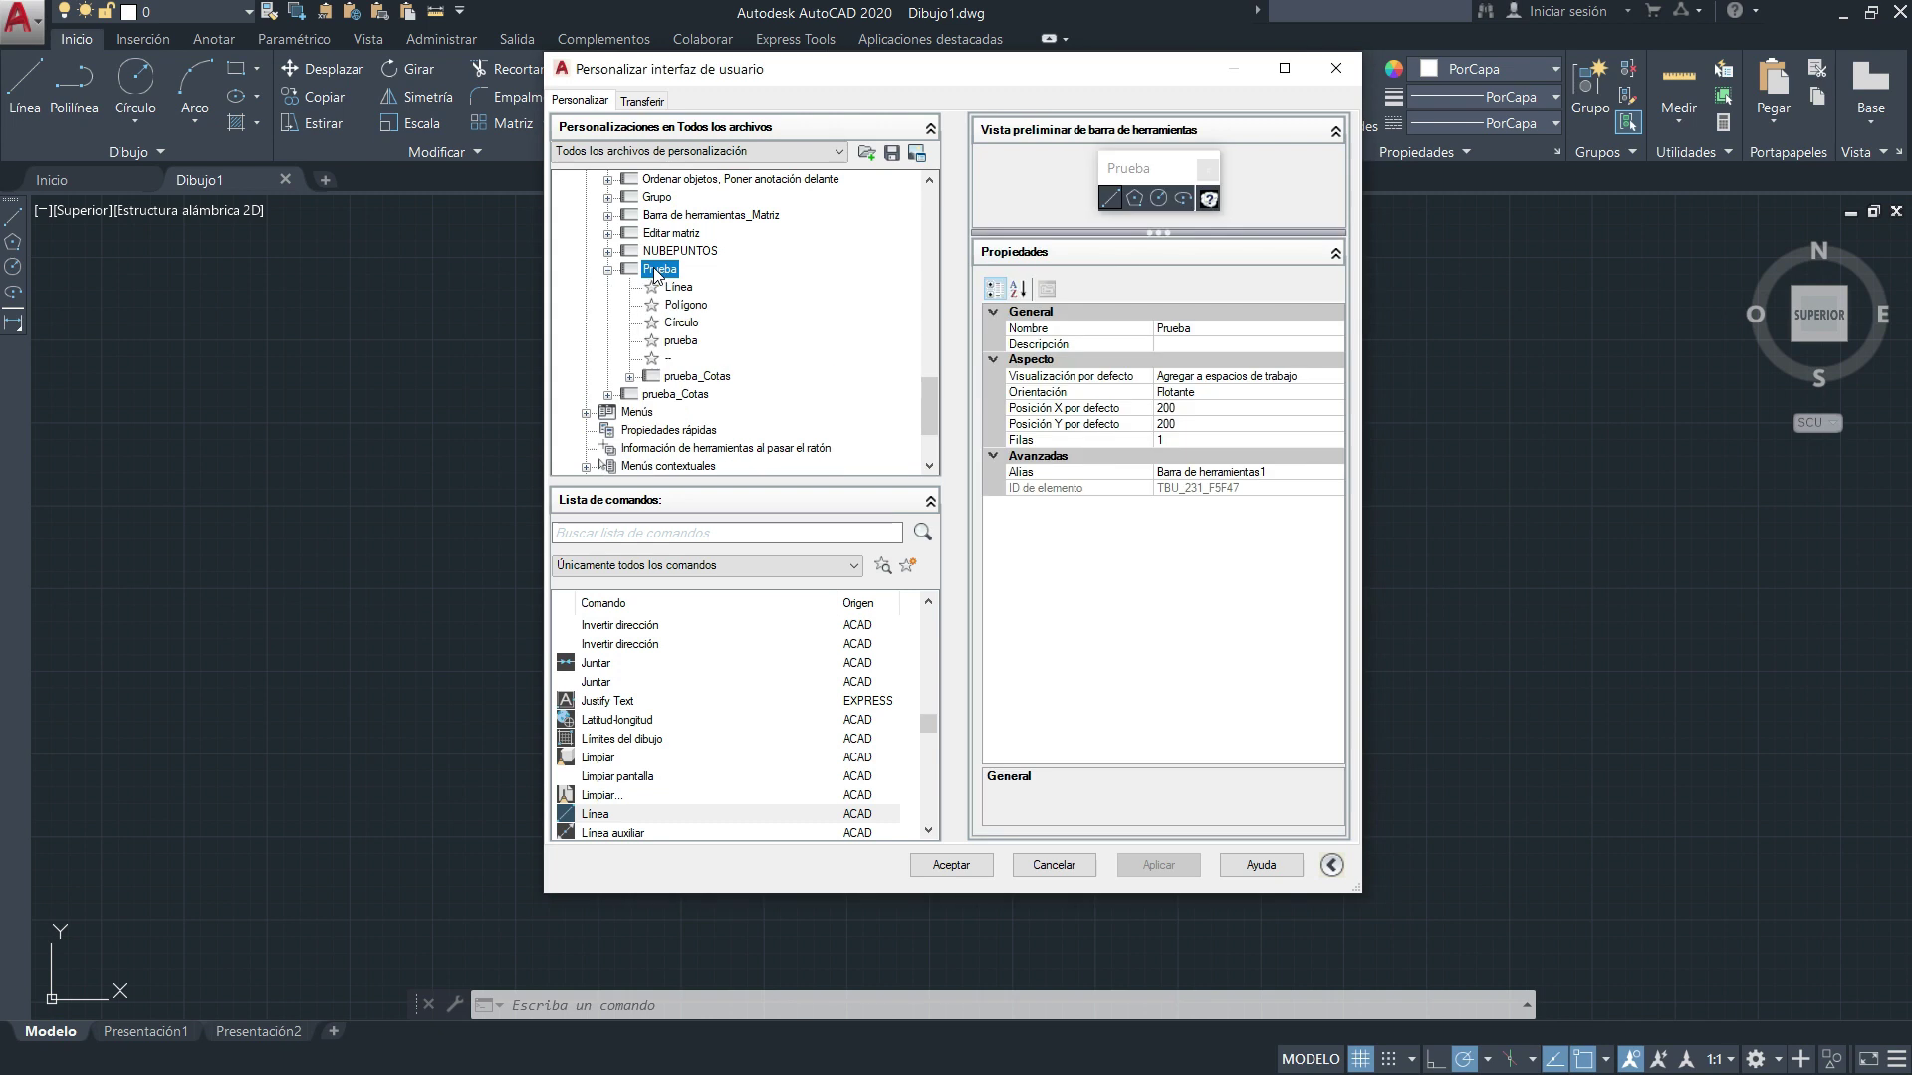
left_click(679, 288)
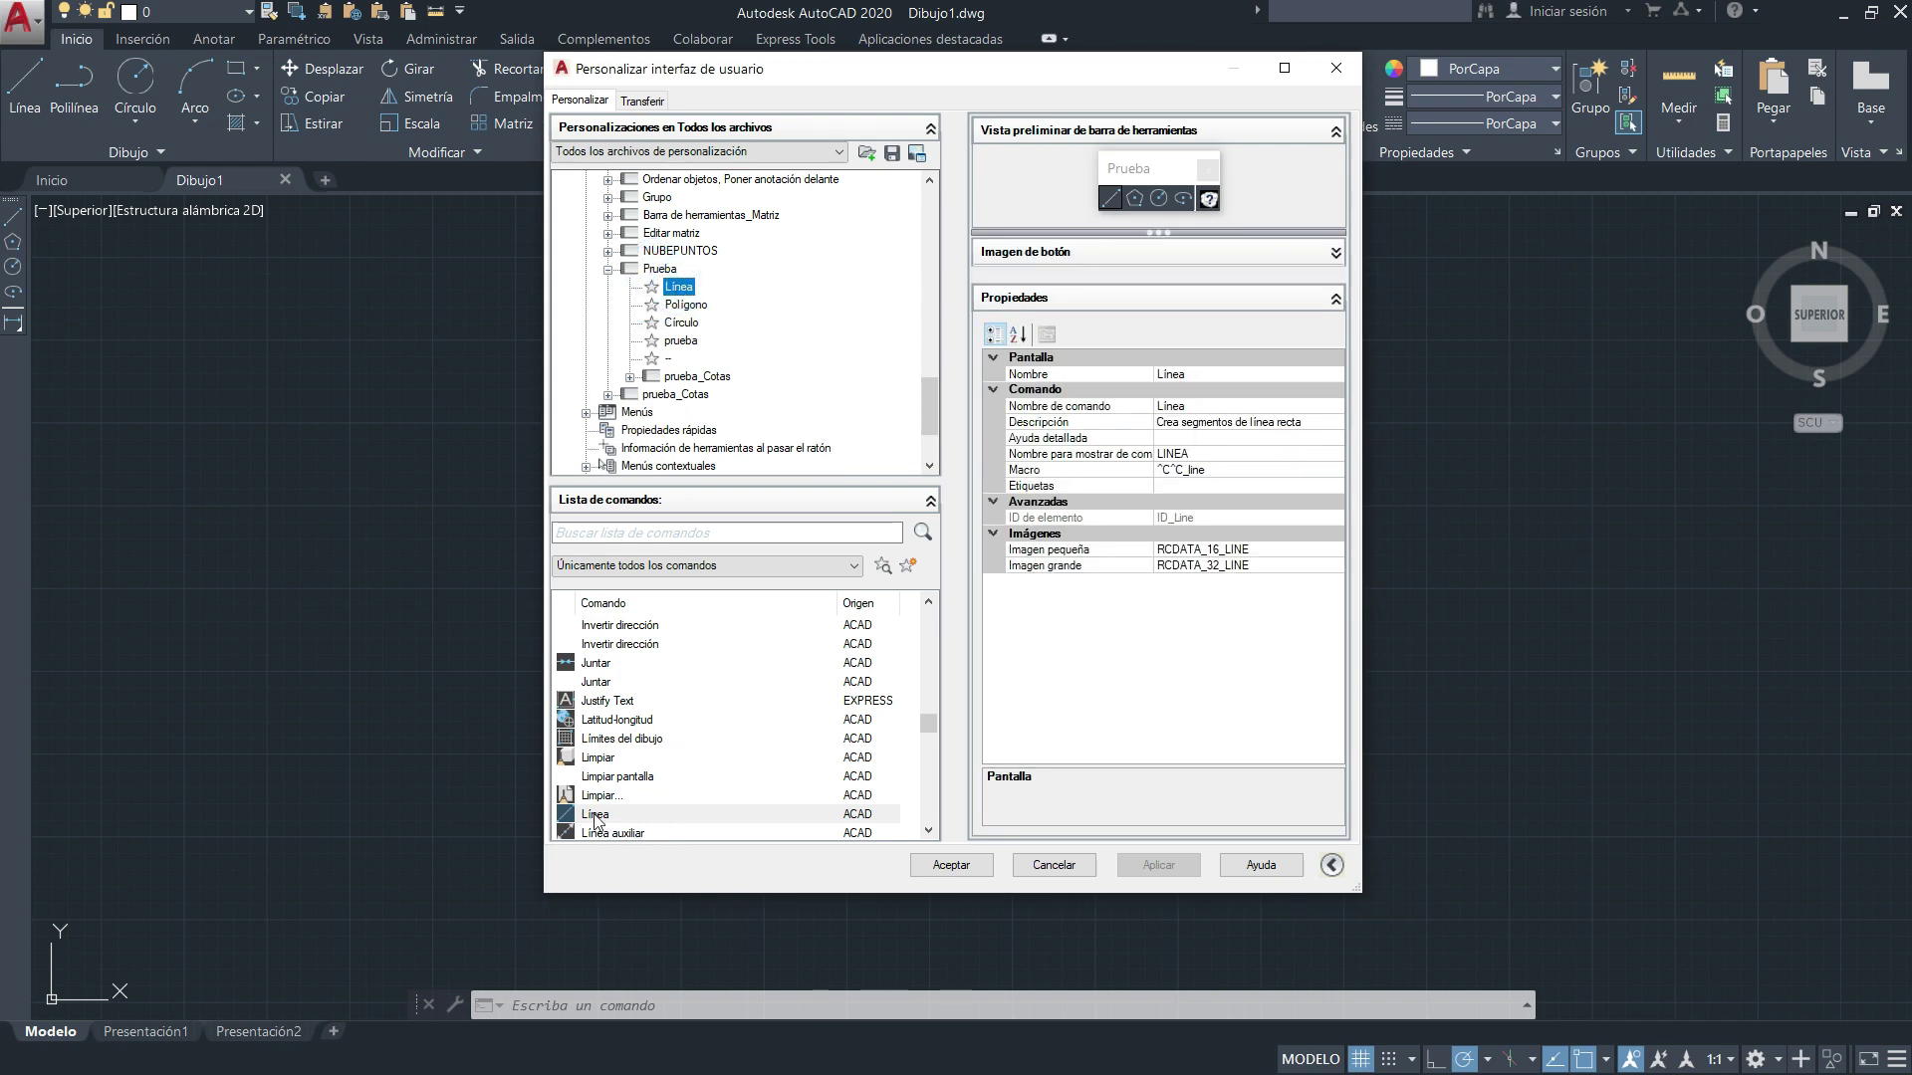
left_click(685, 323)
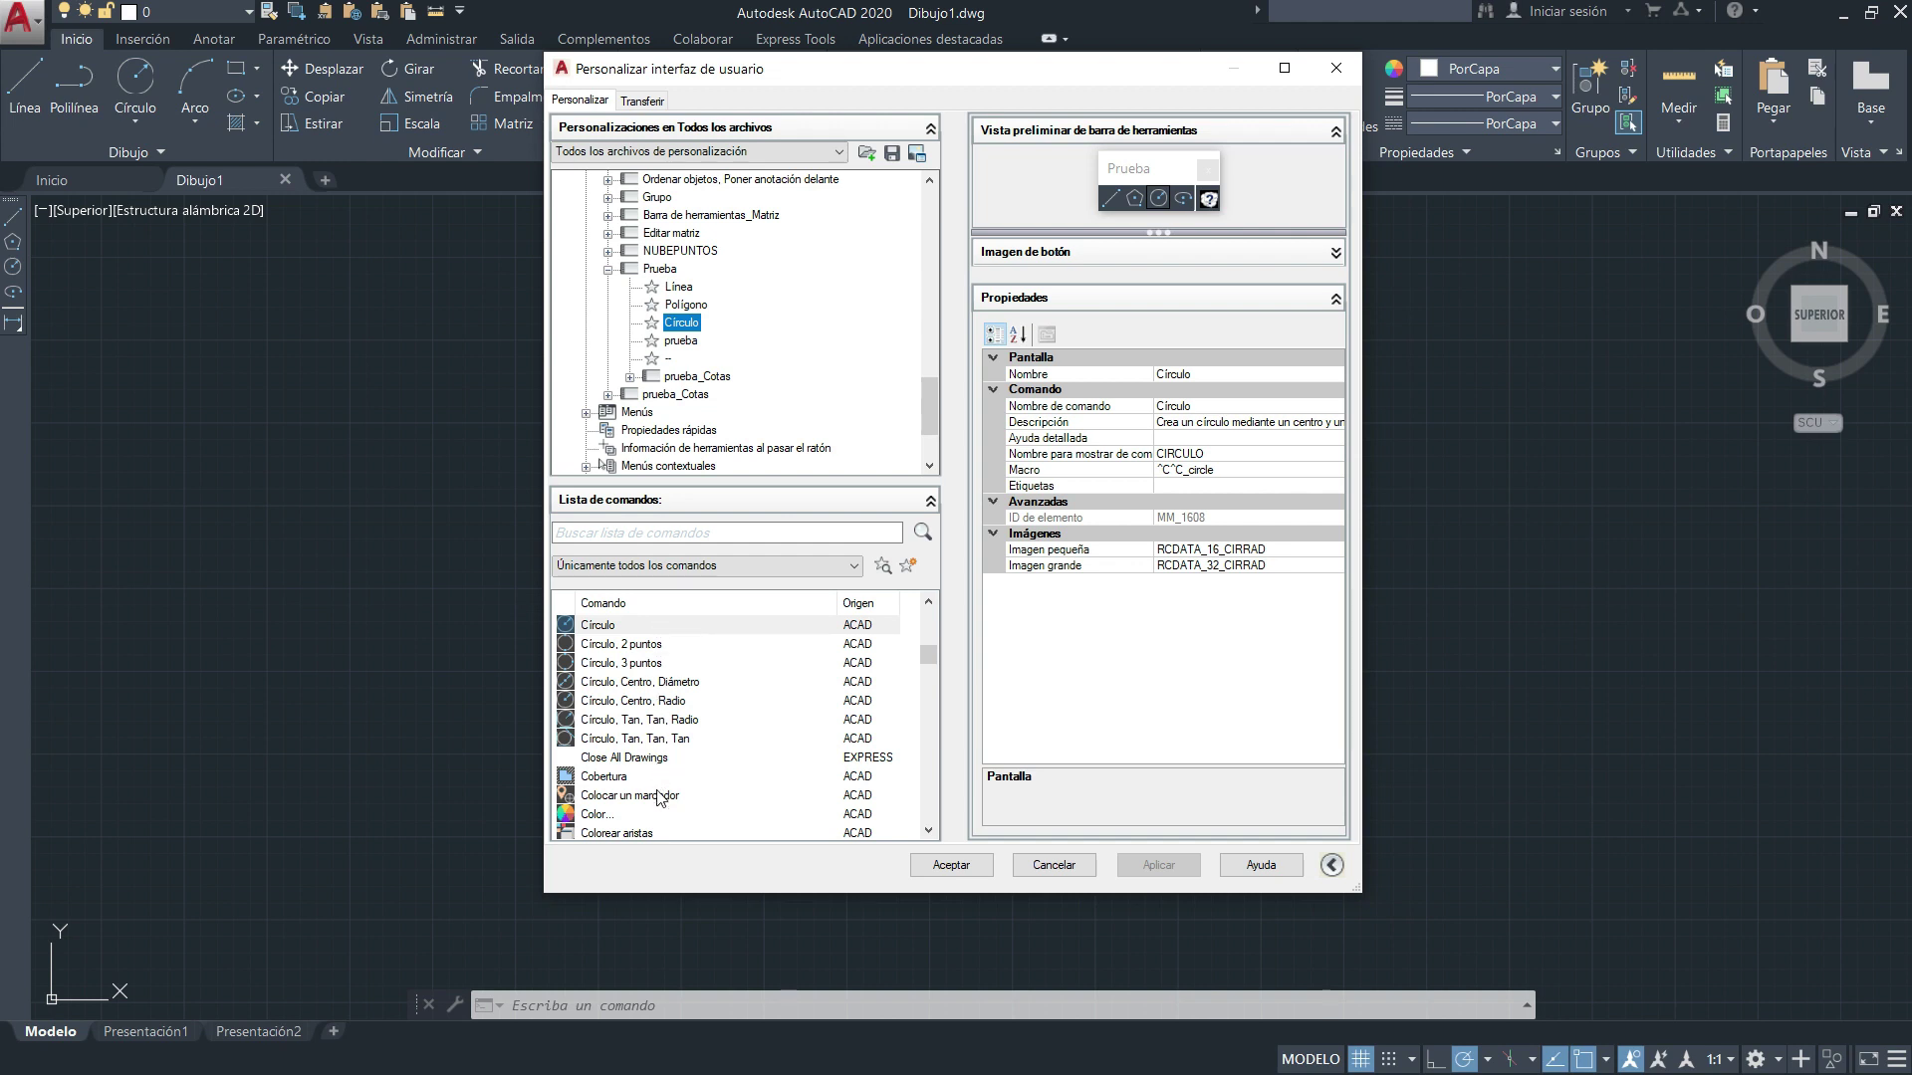
left_click(614, 629)
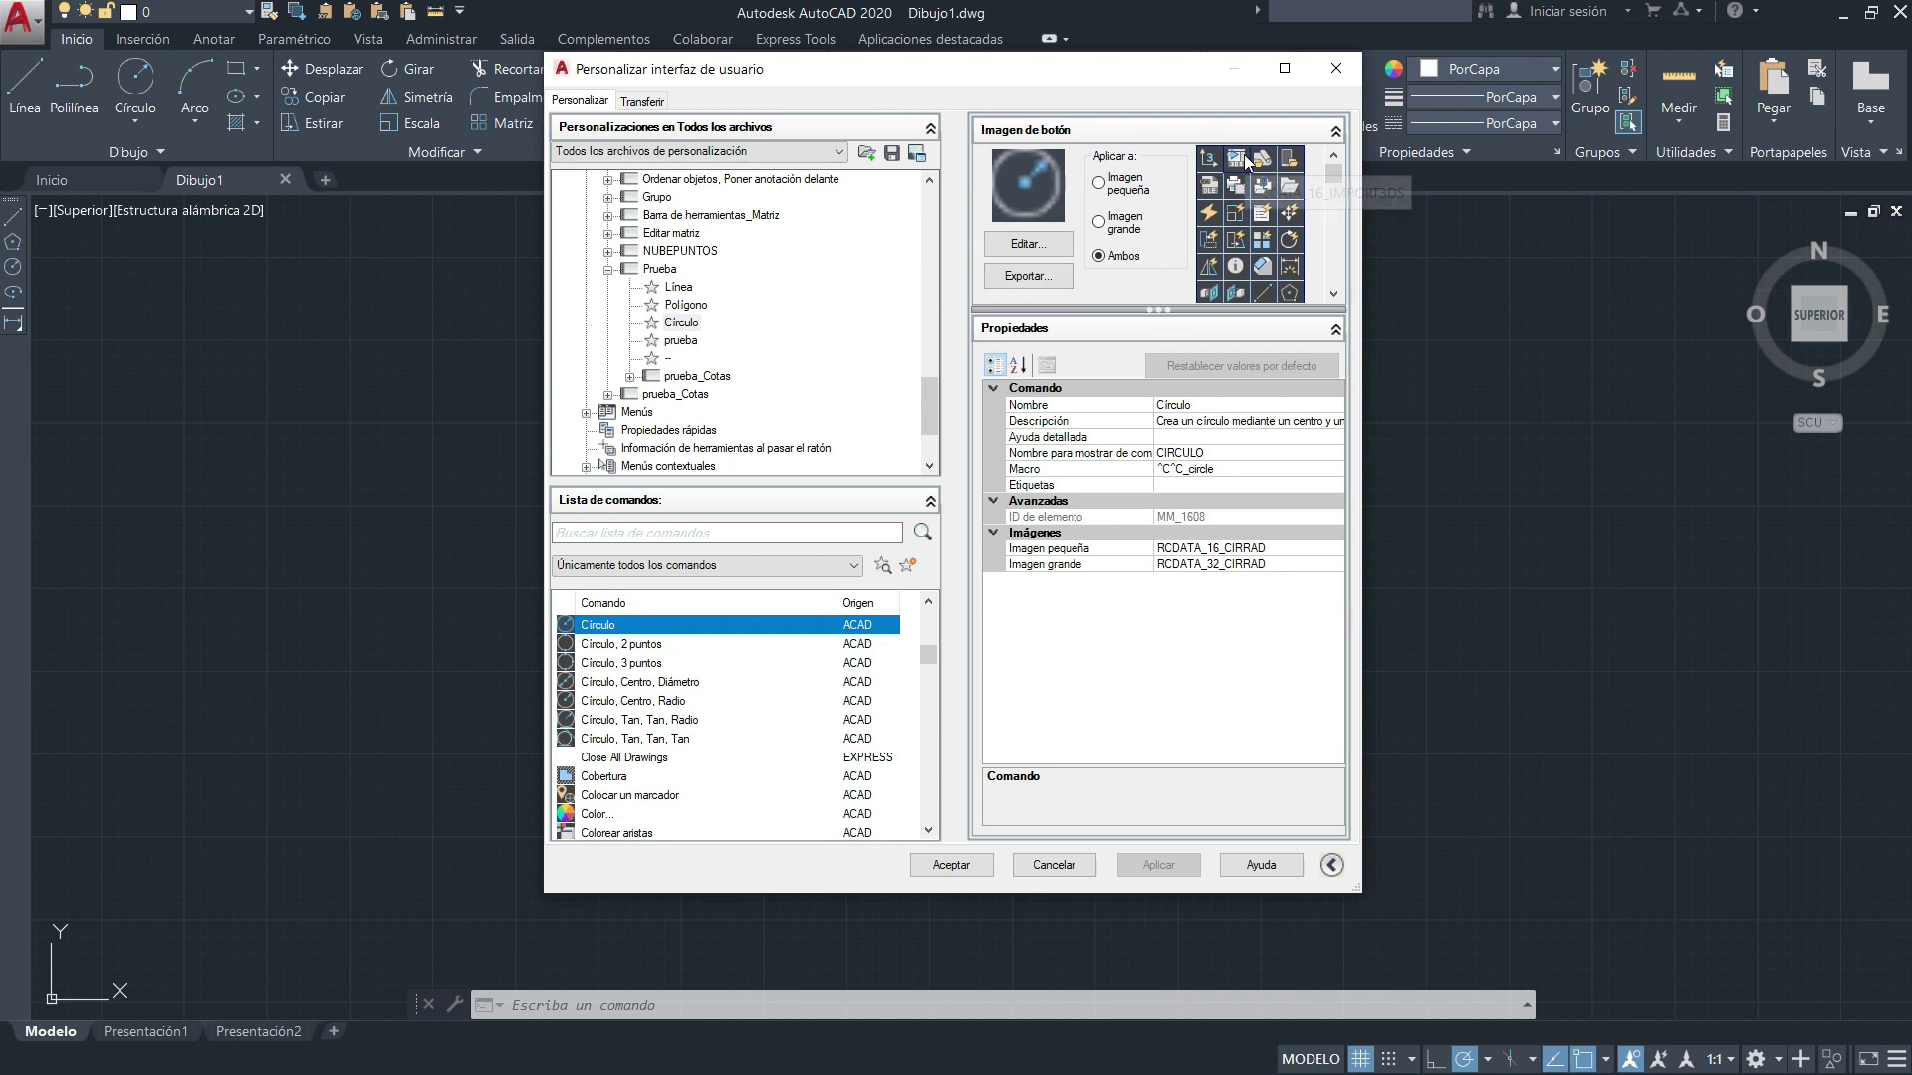
left_click(1334, 329)
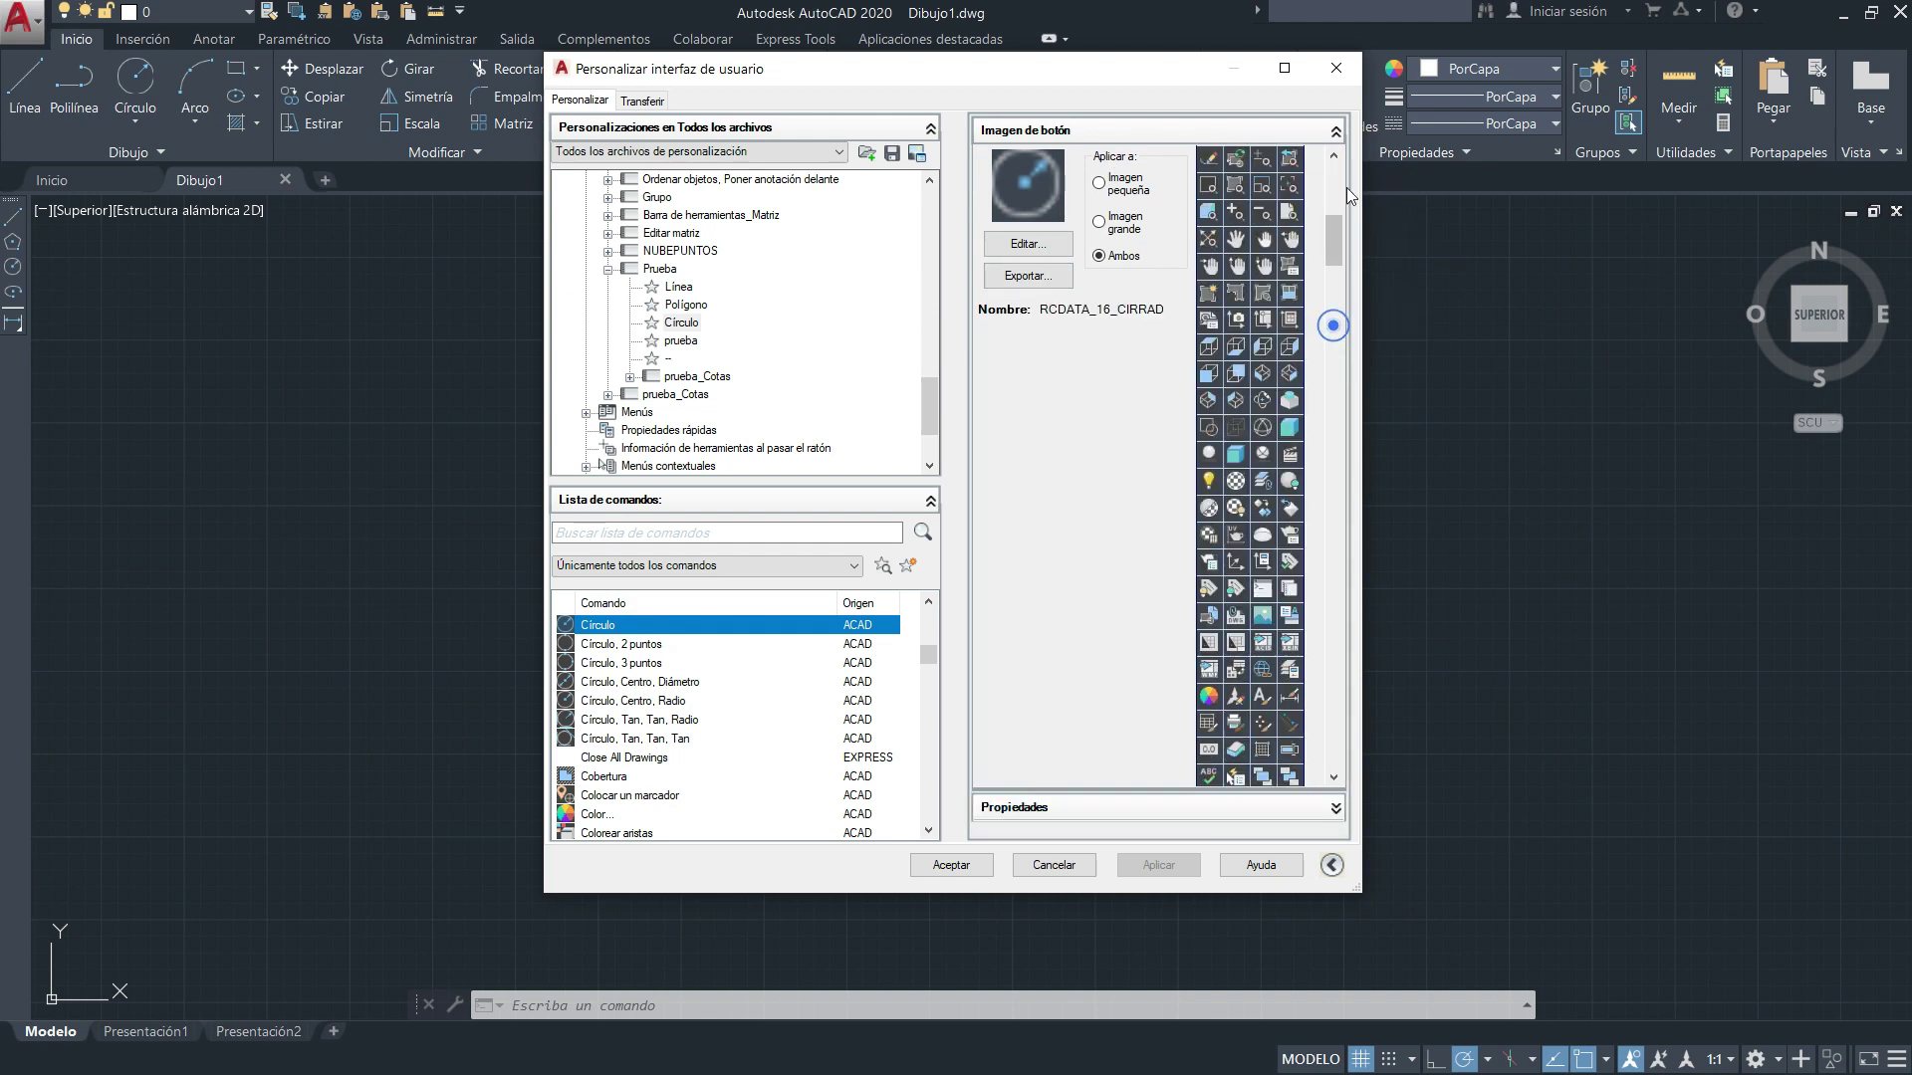
left_click(1337, 126)
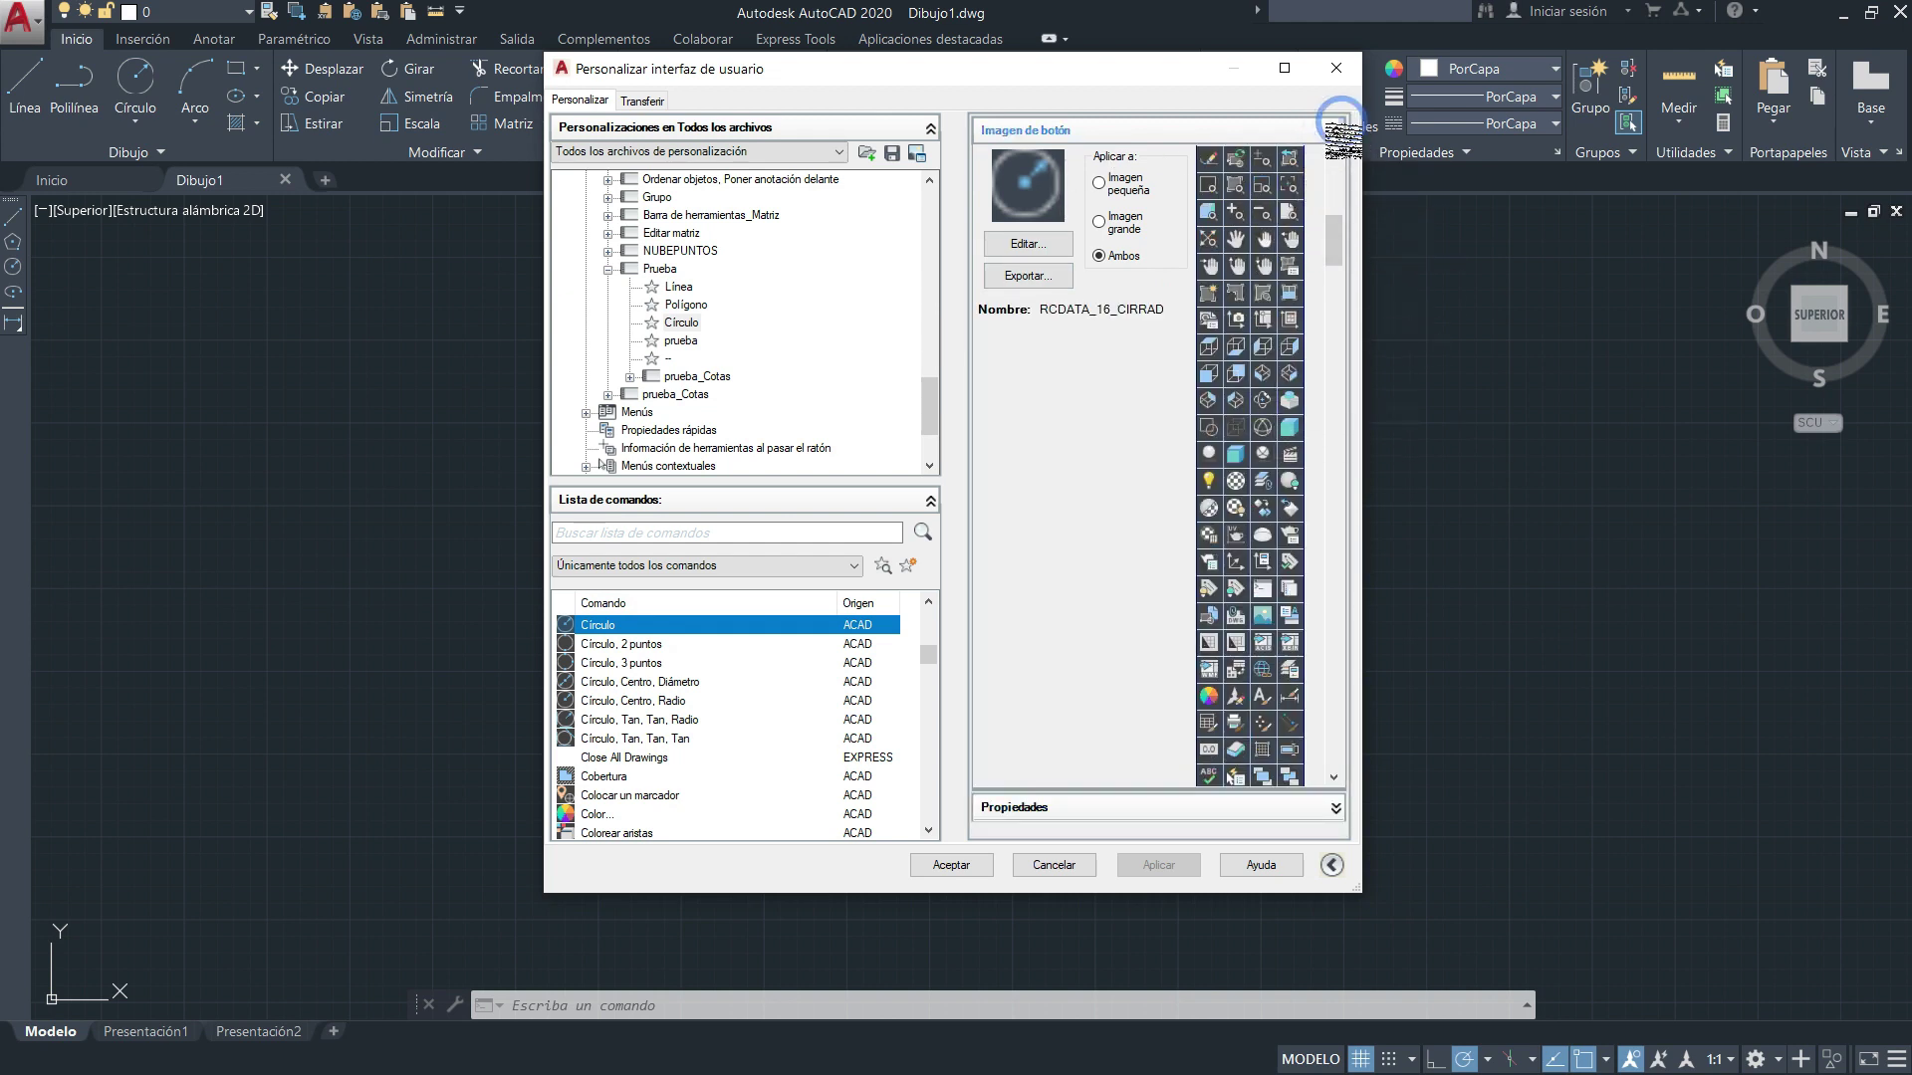
left_click(1335, 808)
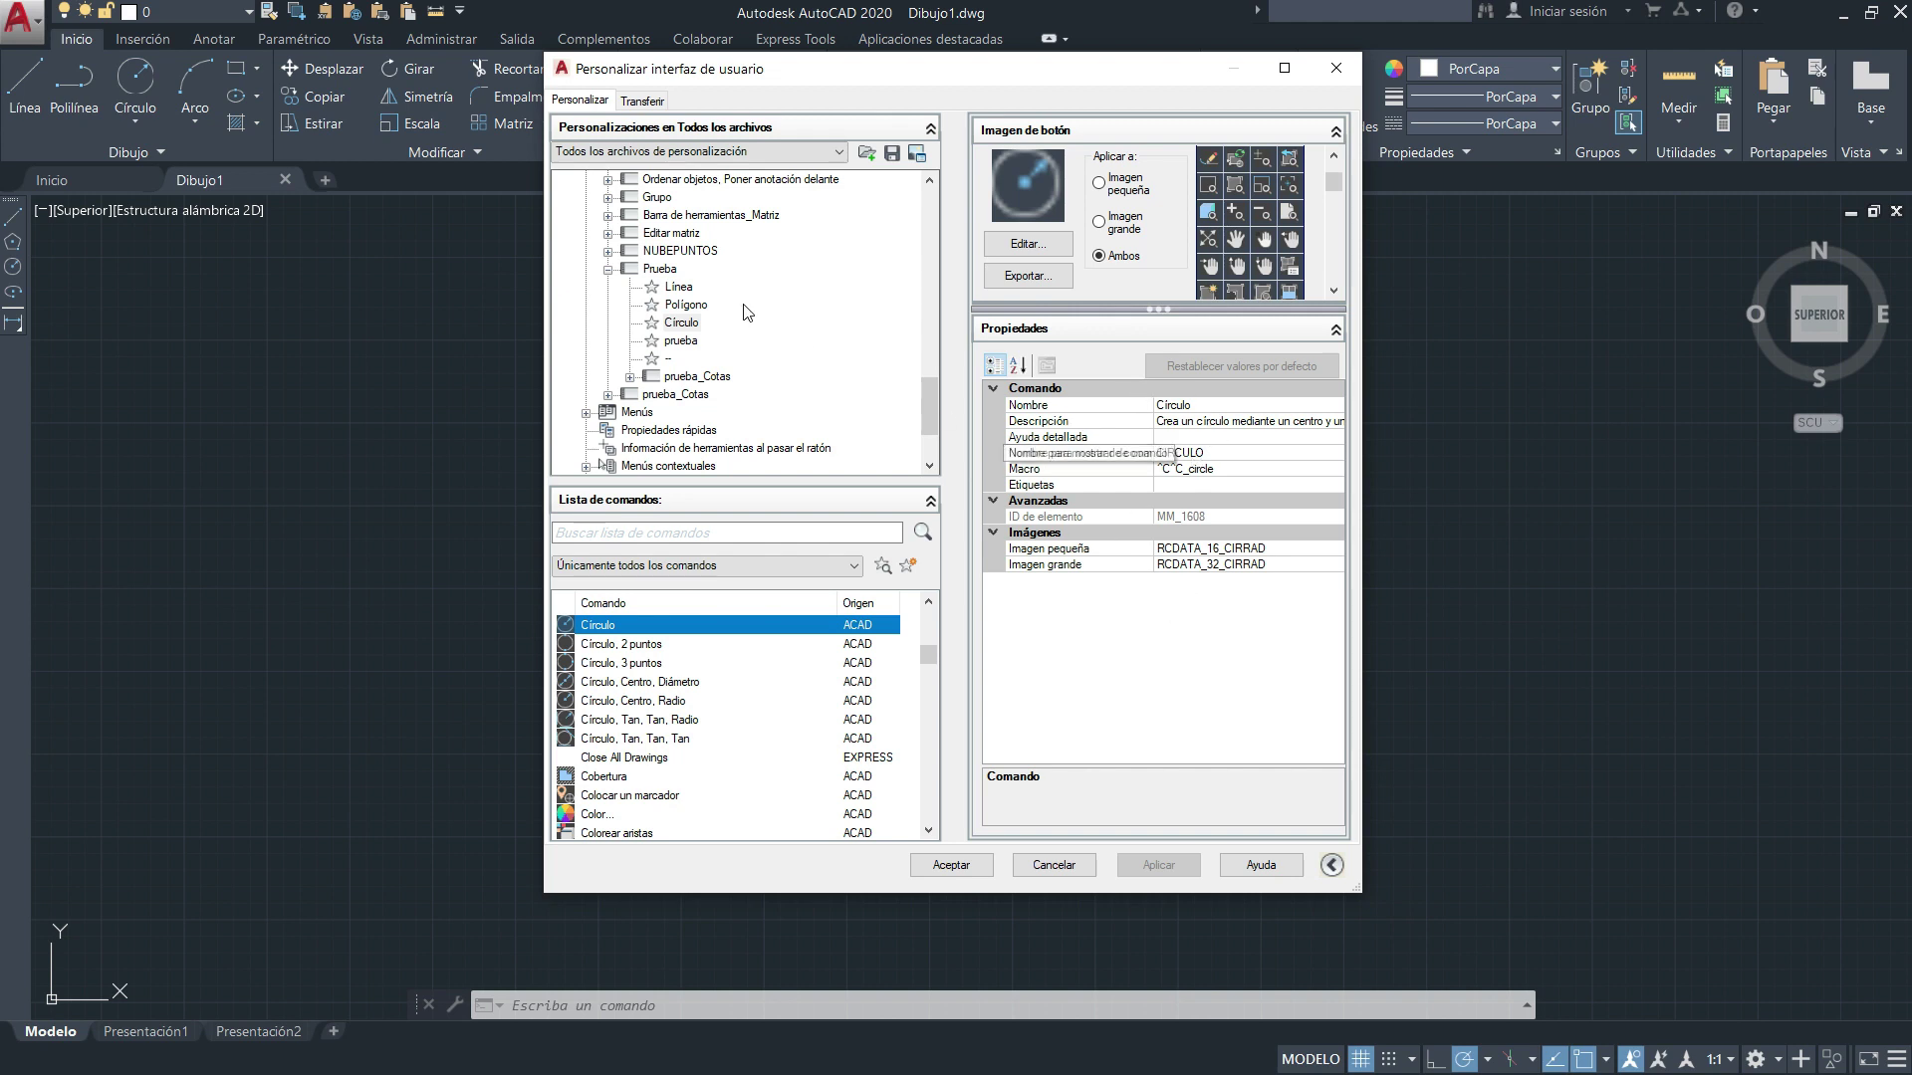
left_click(682, 325)
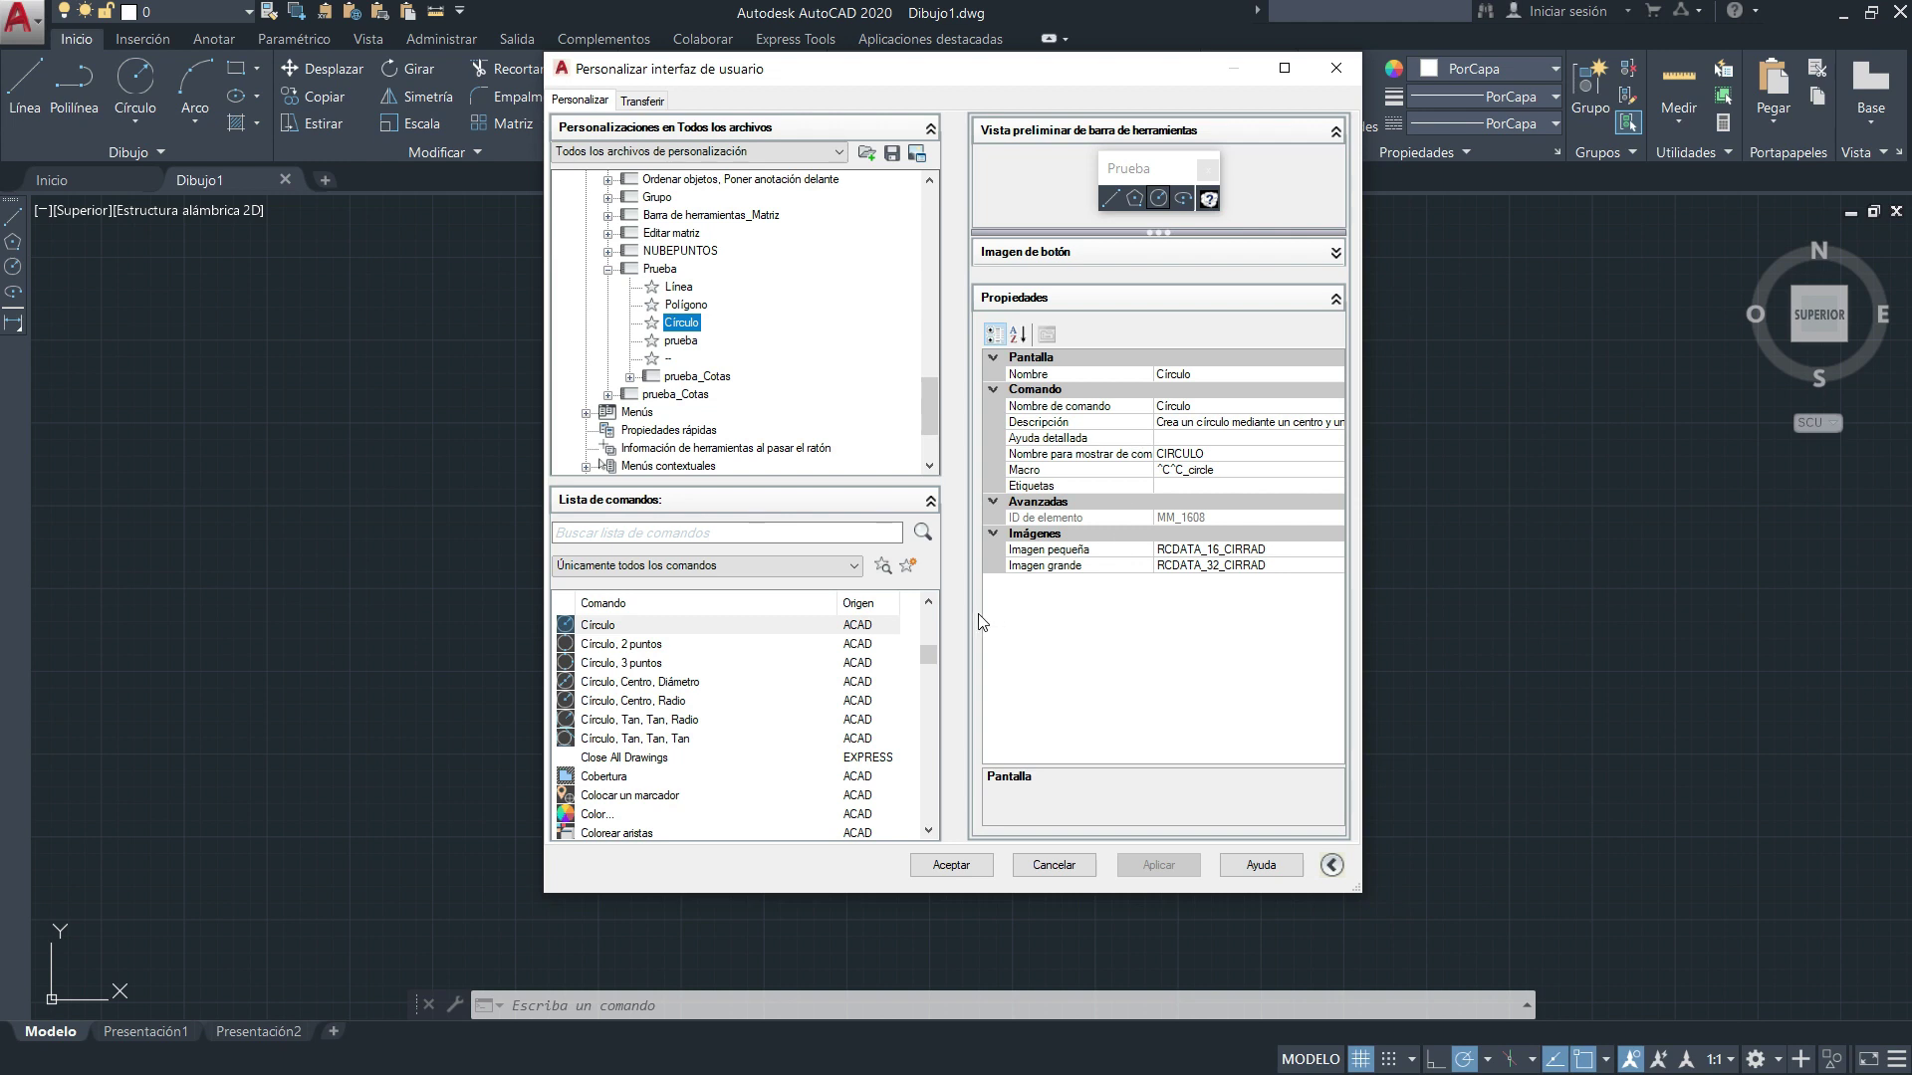
Create a new custom command, Comando1, and select its name property.
left_click(908, 566)
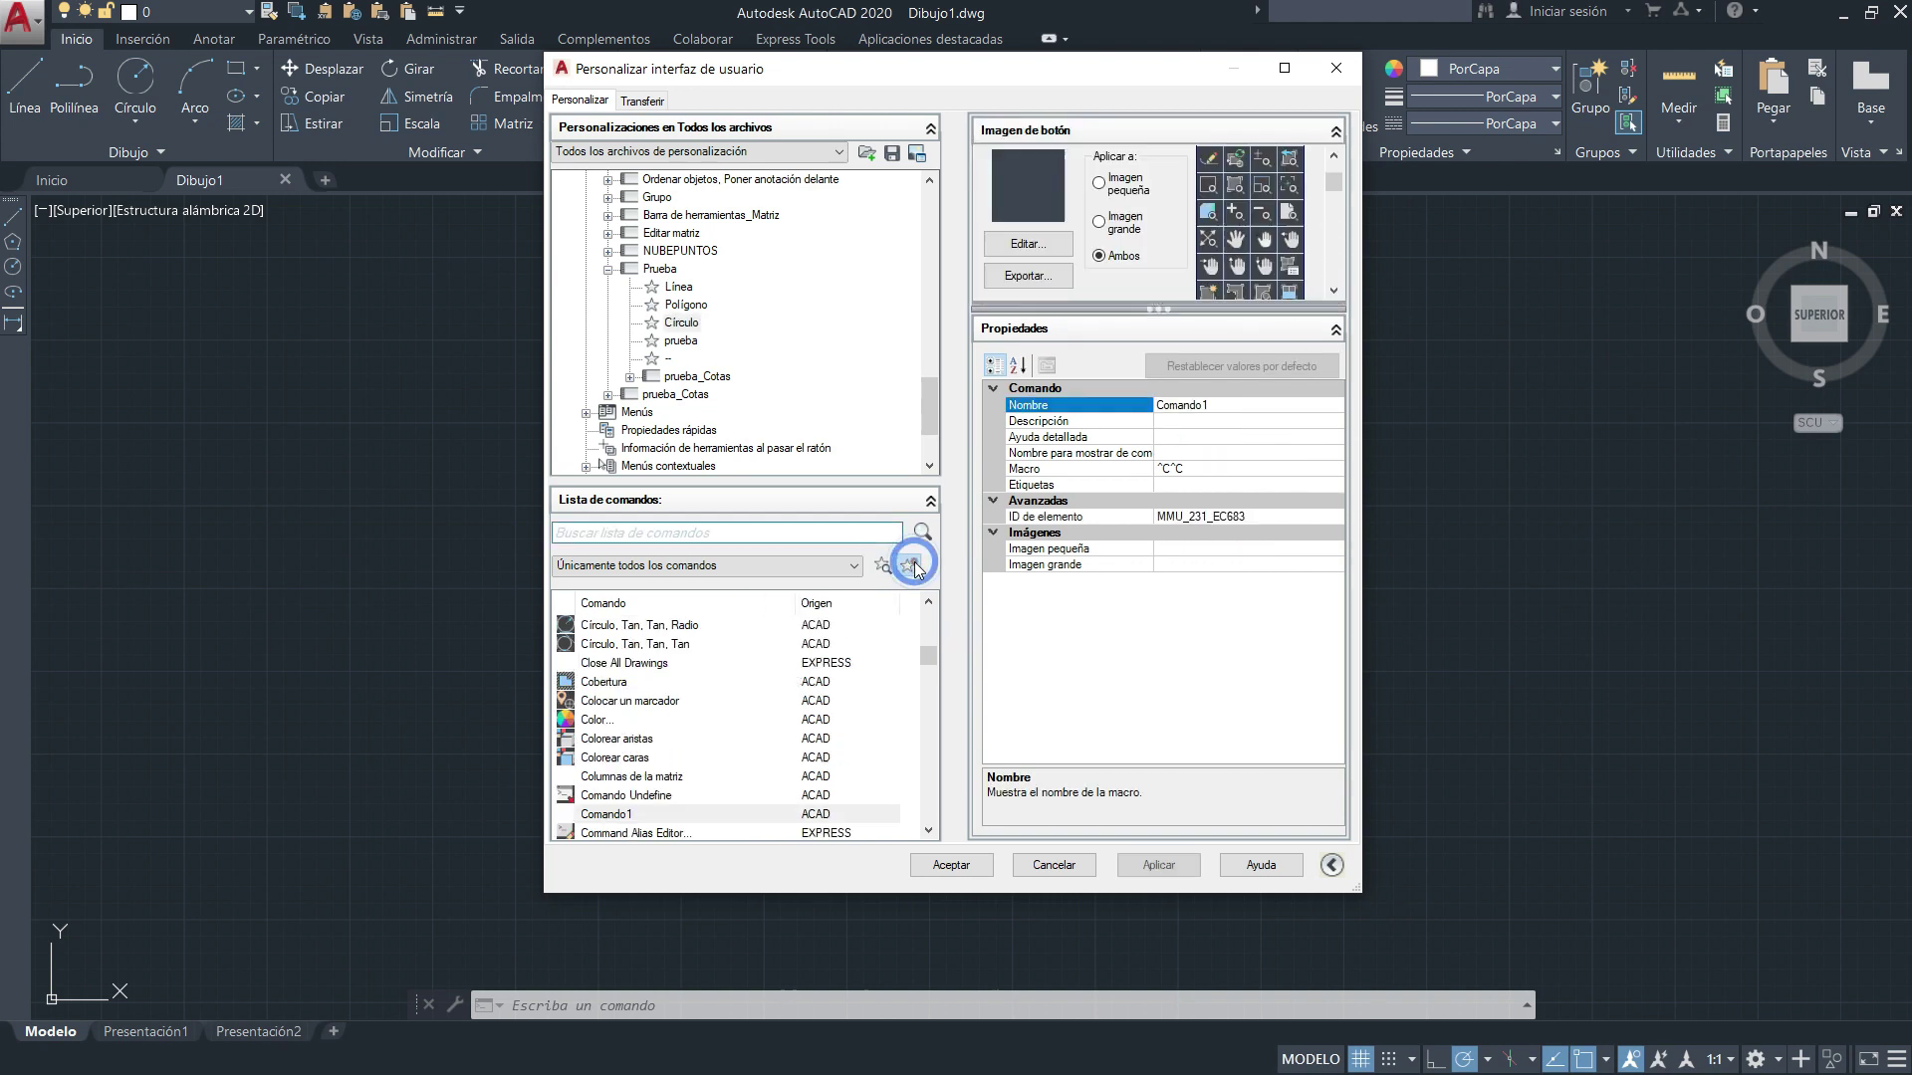
left_click(618, 816)
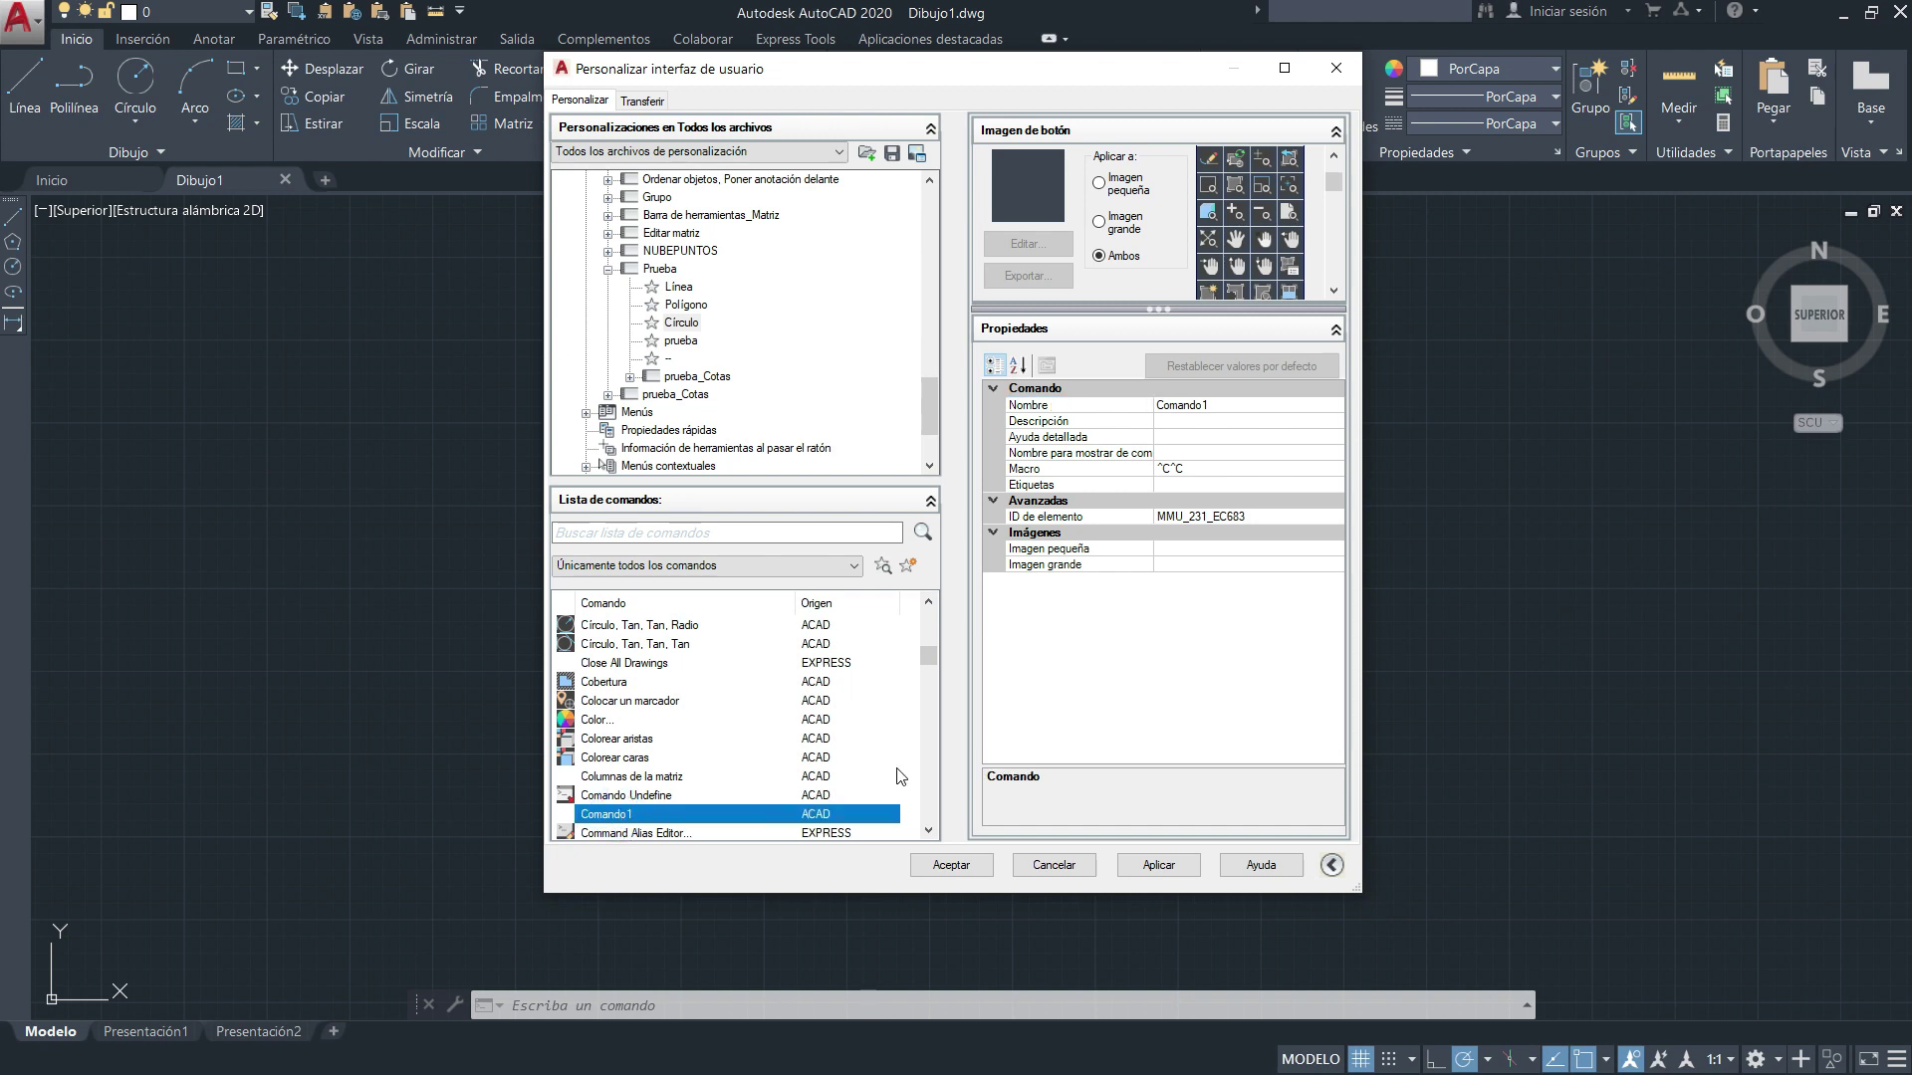
left_click(1234, 408)
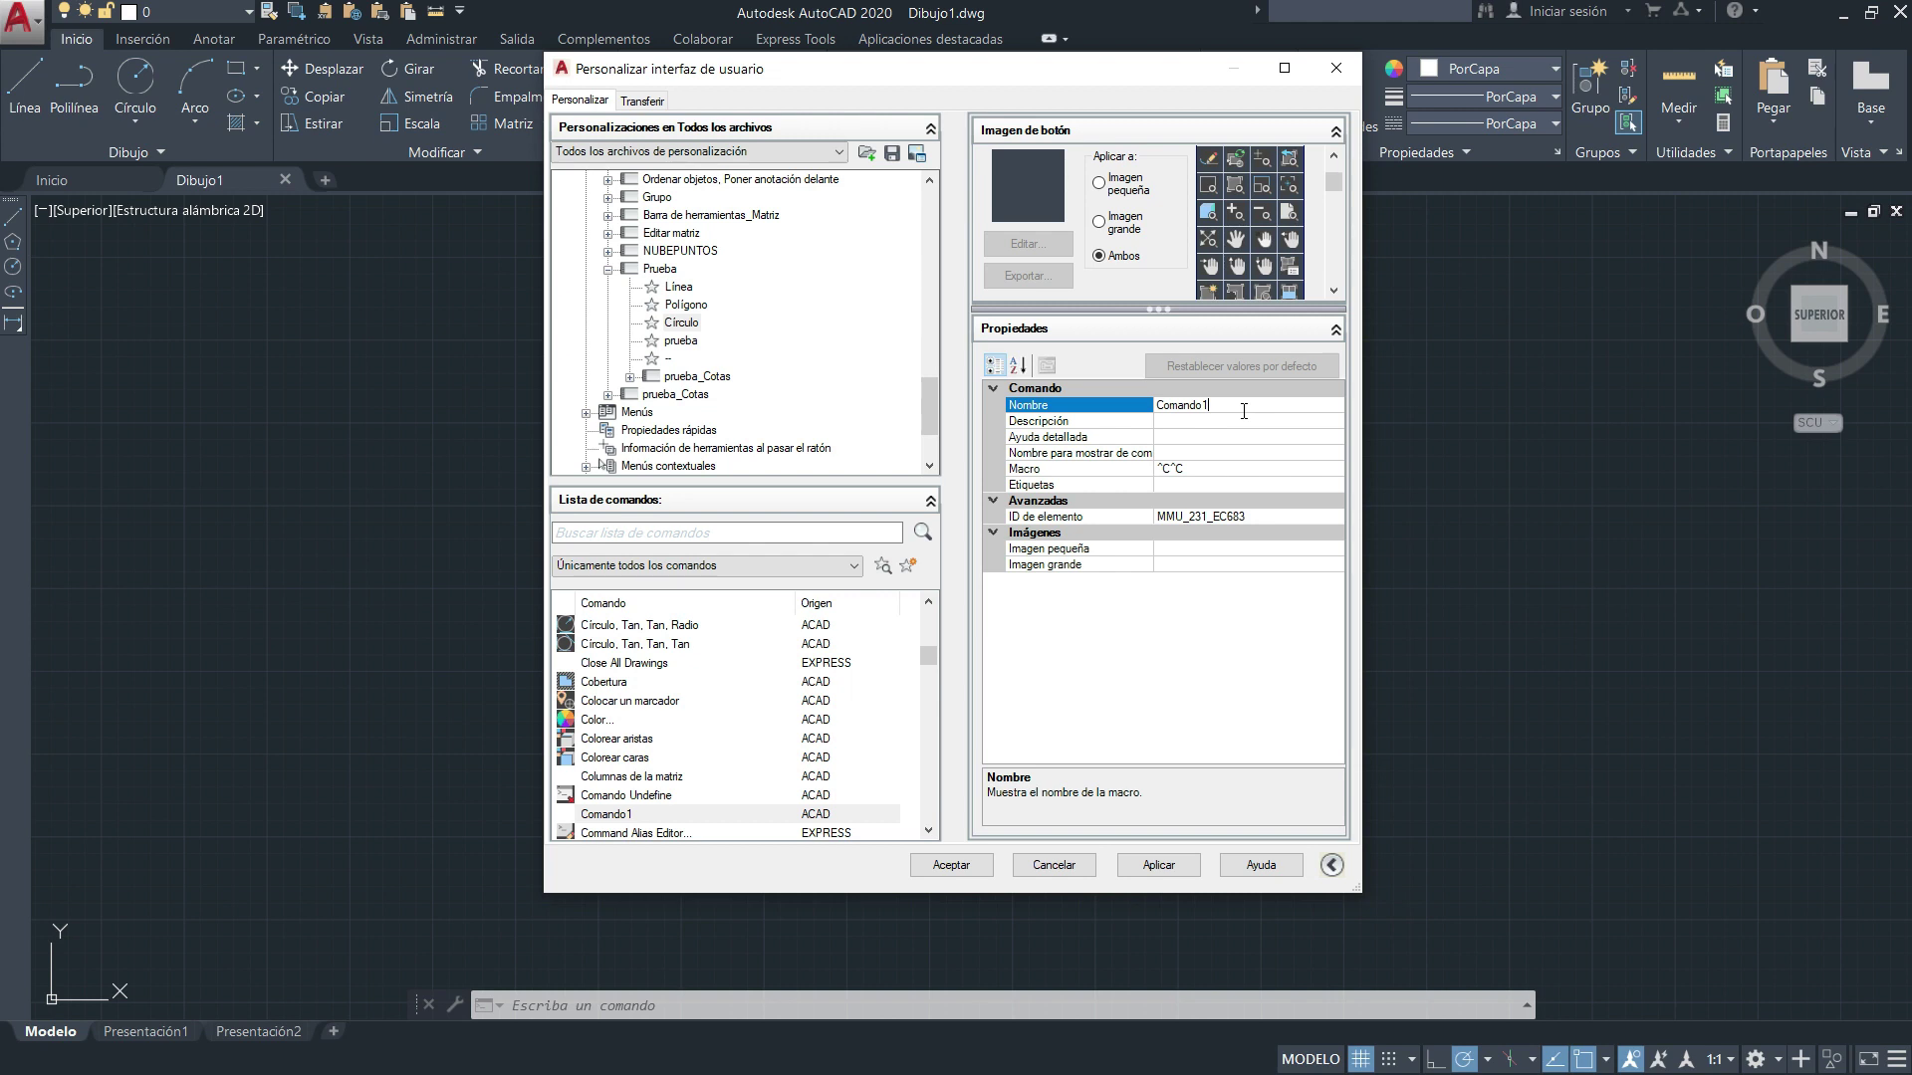
double_click(1244, 411)
left_click(1644, 535)
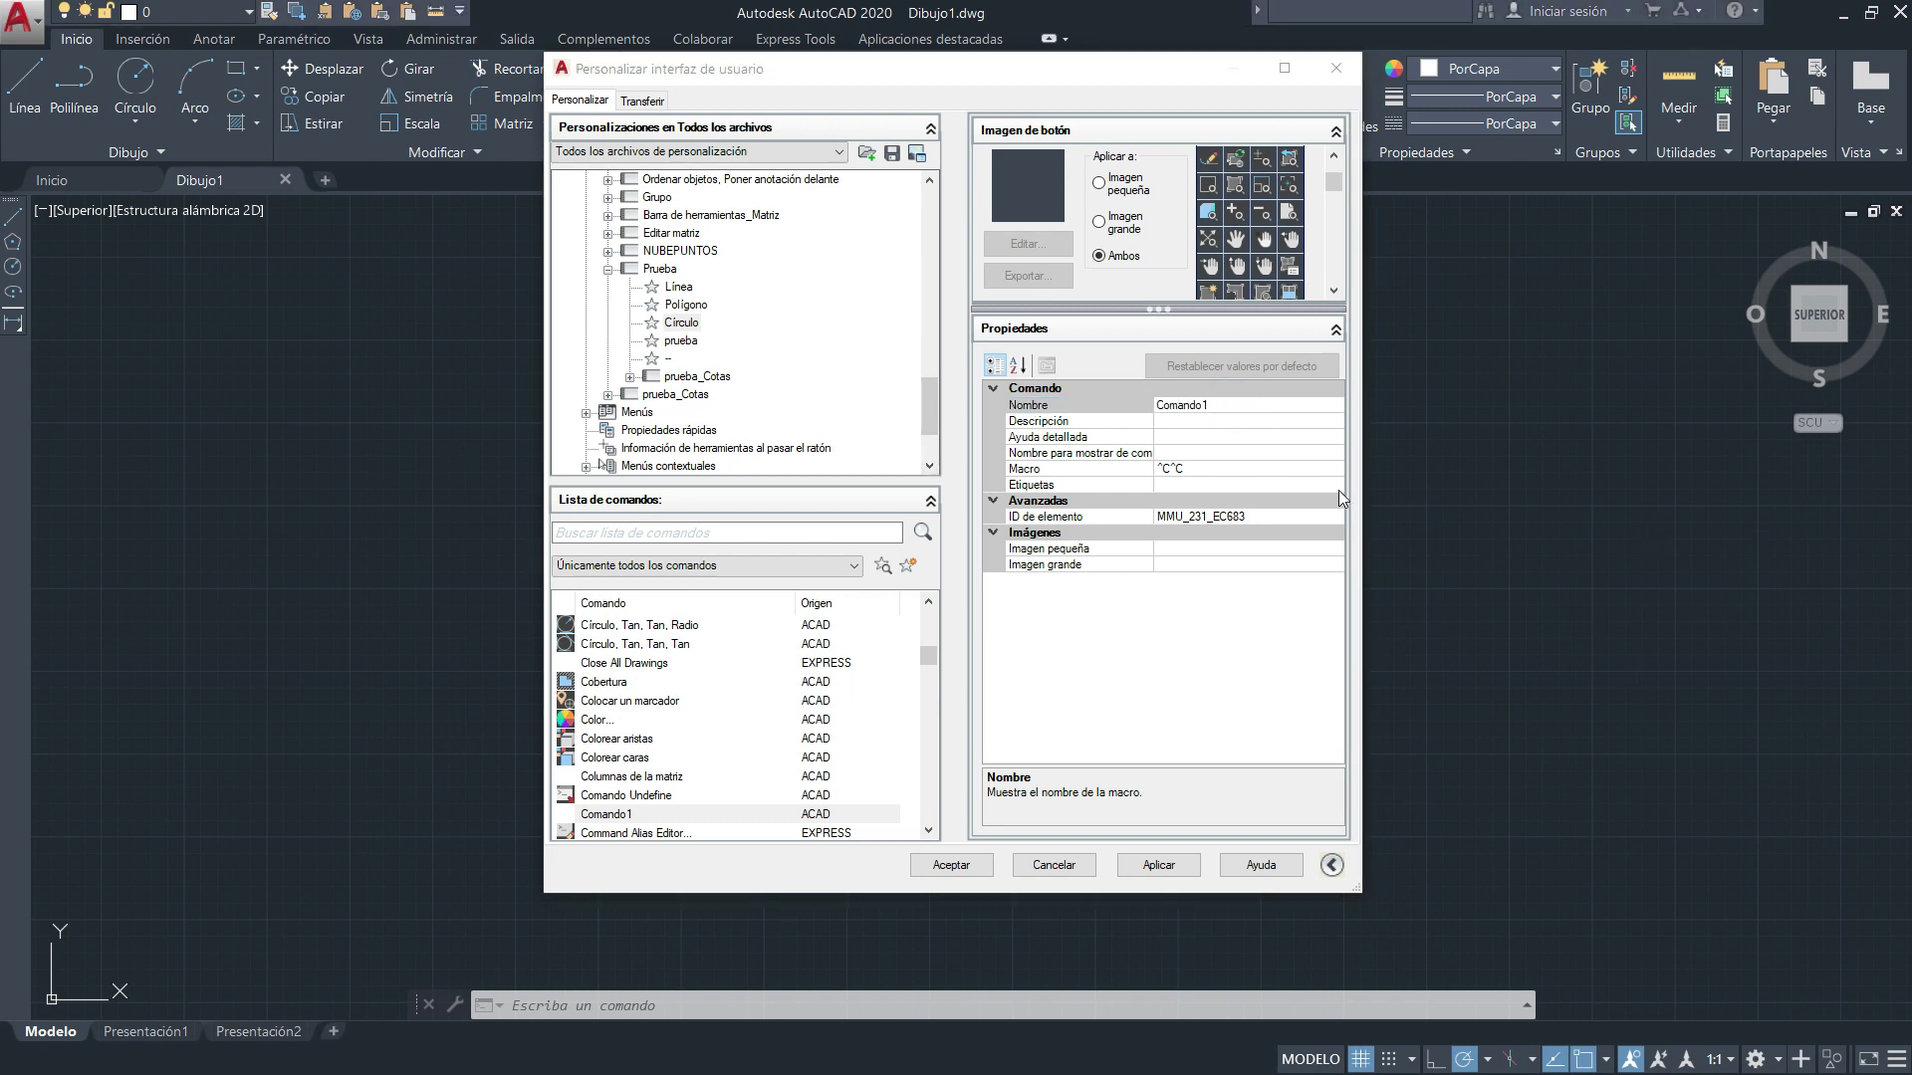
Rename the command from Comando1 to c_cor and begin entering its description.
left_click(1229, 406)
double_click(1226, 406)
type("c_cor")
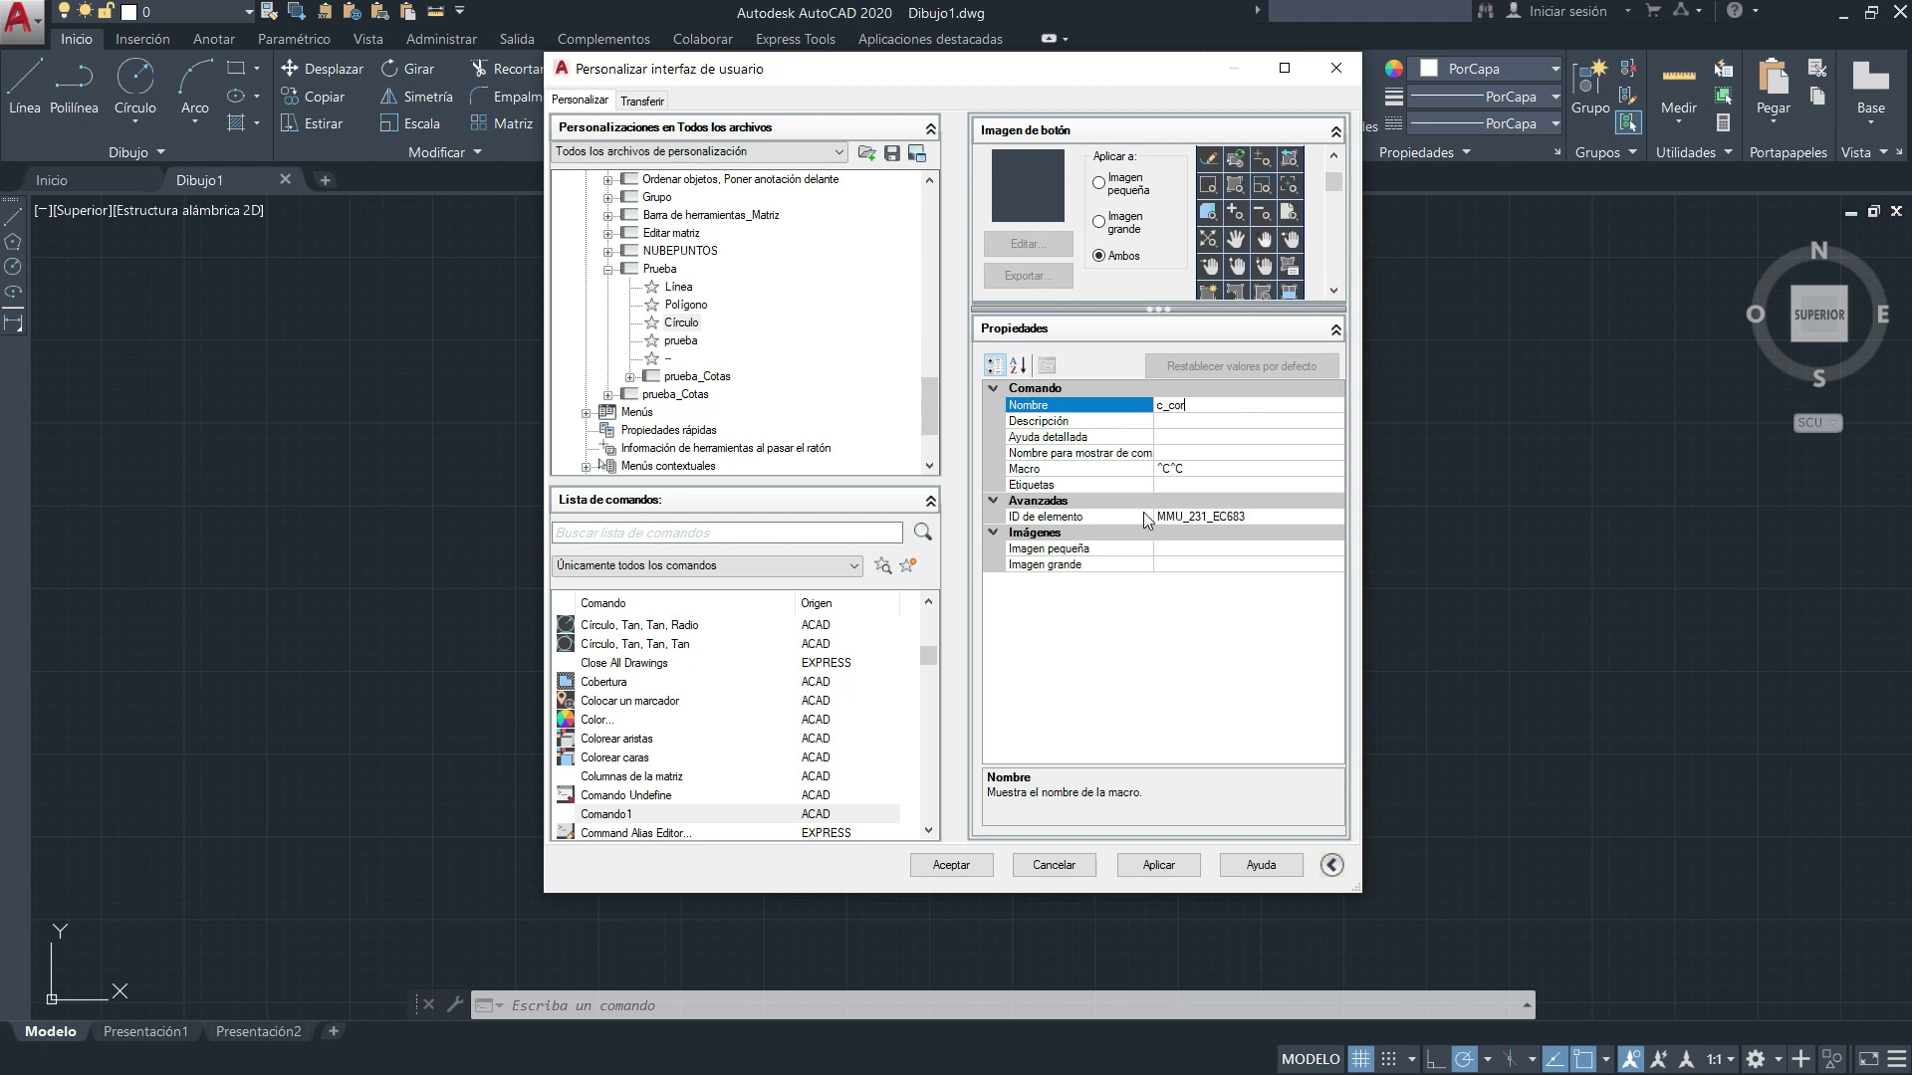
left_click(1203, 423)
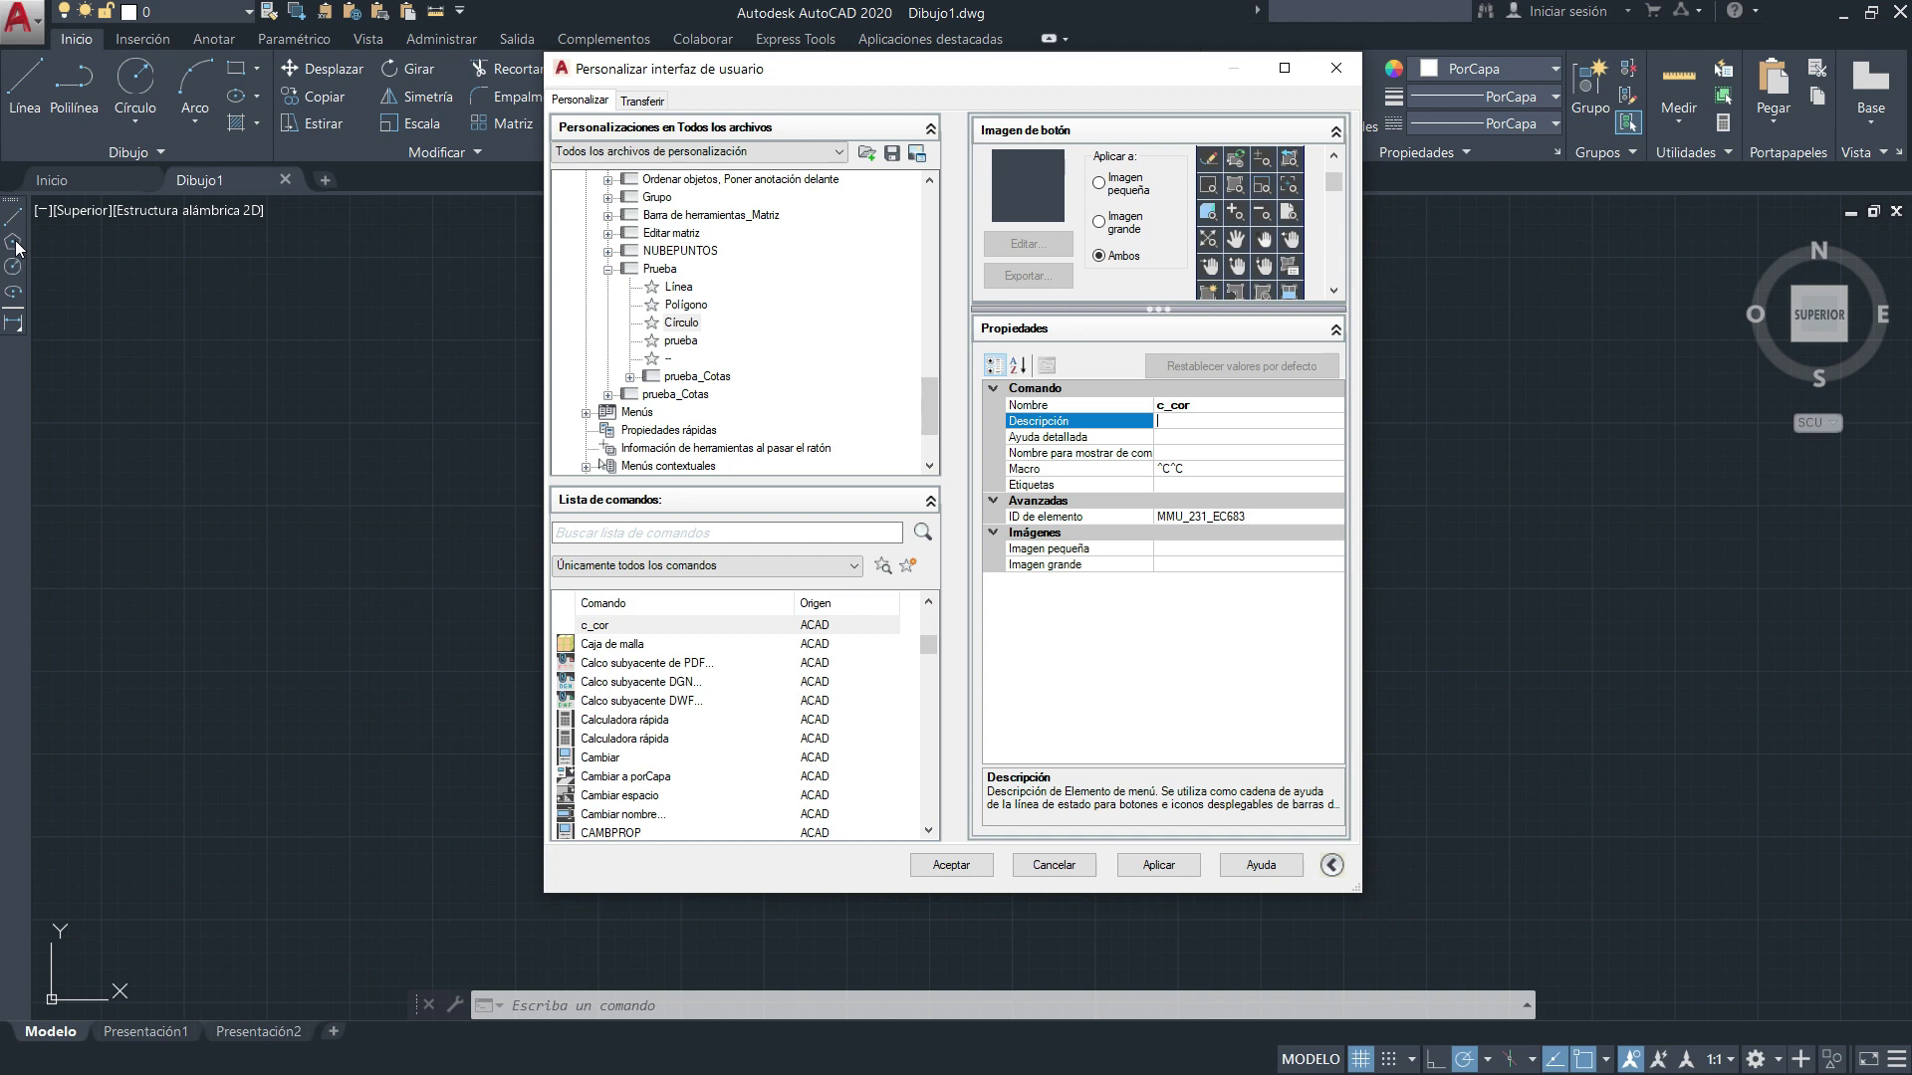
type("C")
type("epo")
Open the Ayuda detallada file browser and close it without choosing a file.
left_click(1163, 439)
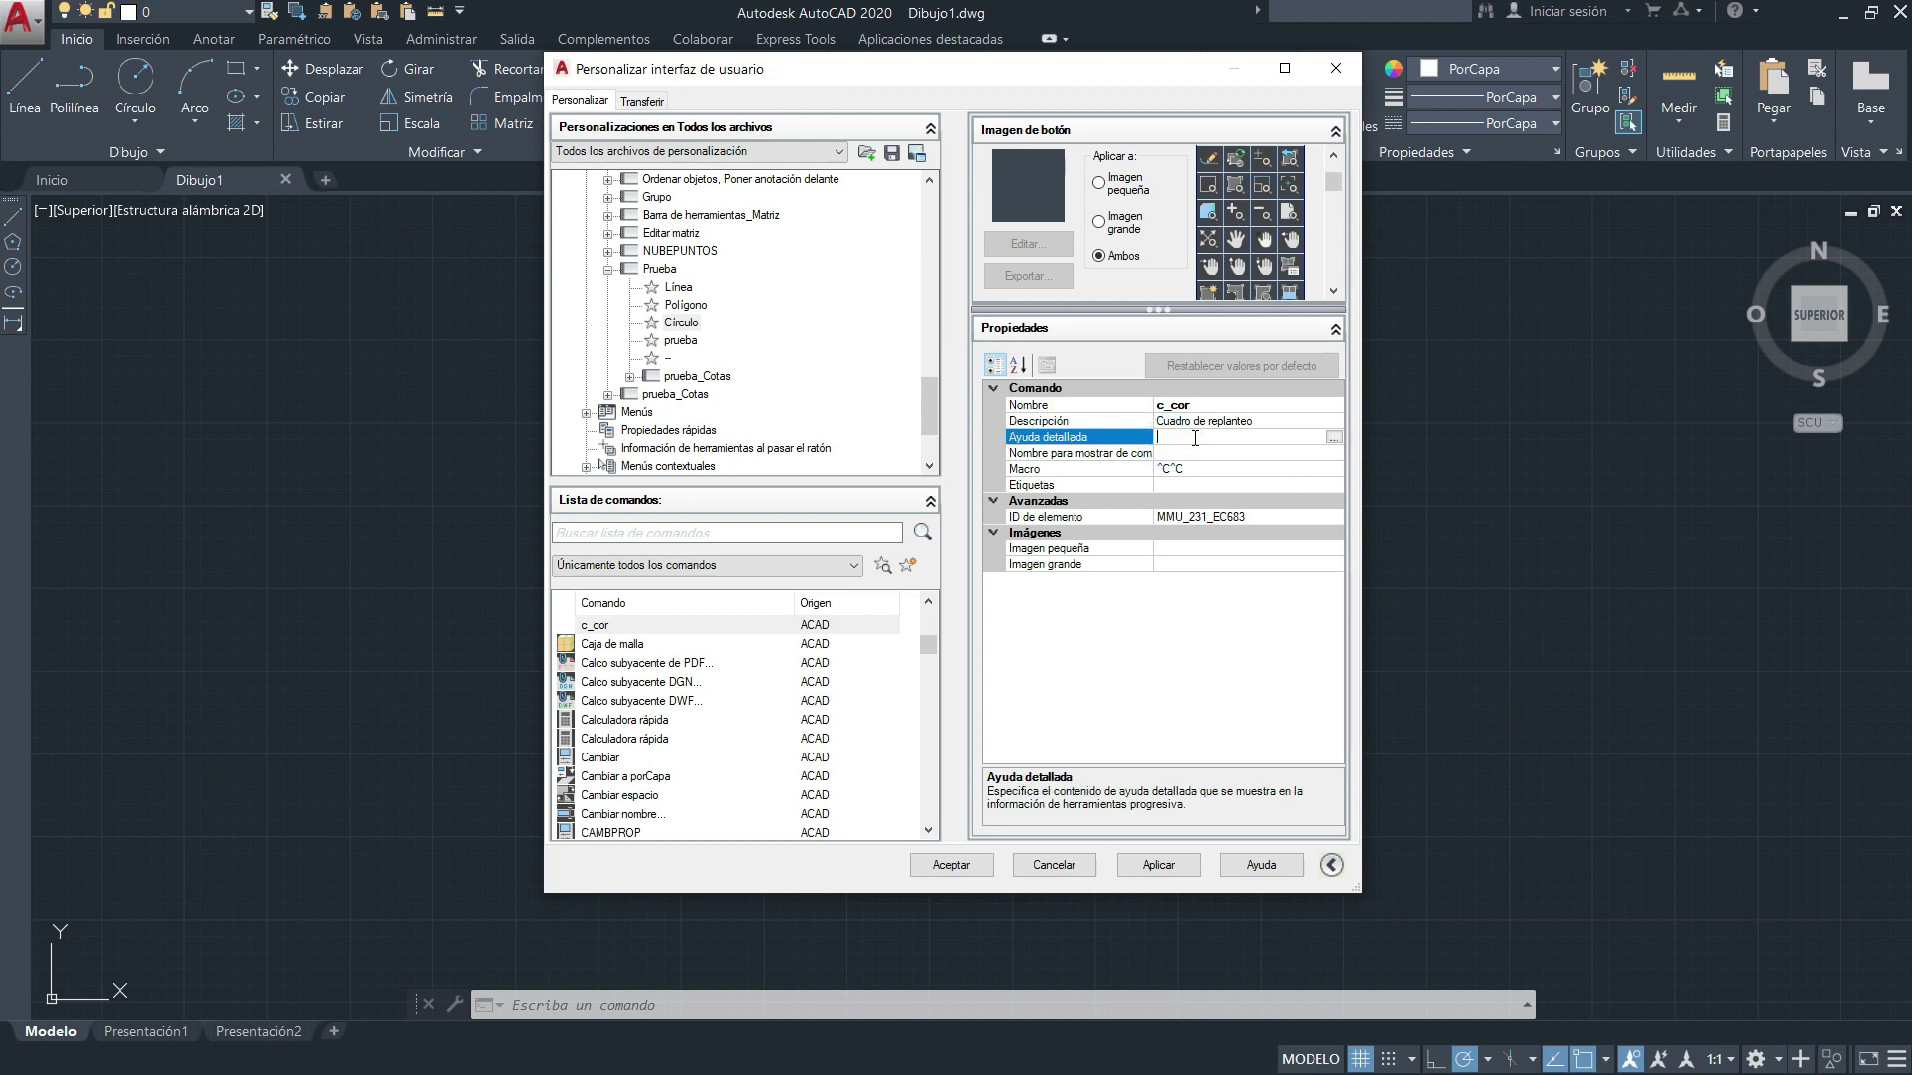
left_click(1333, 437)
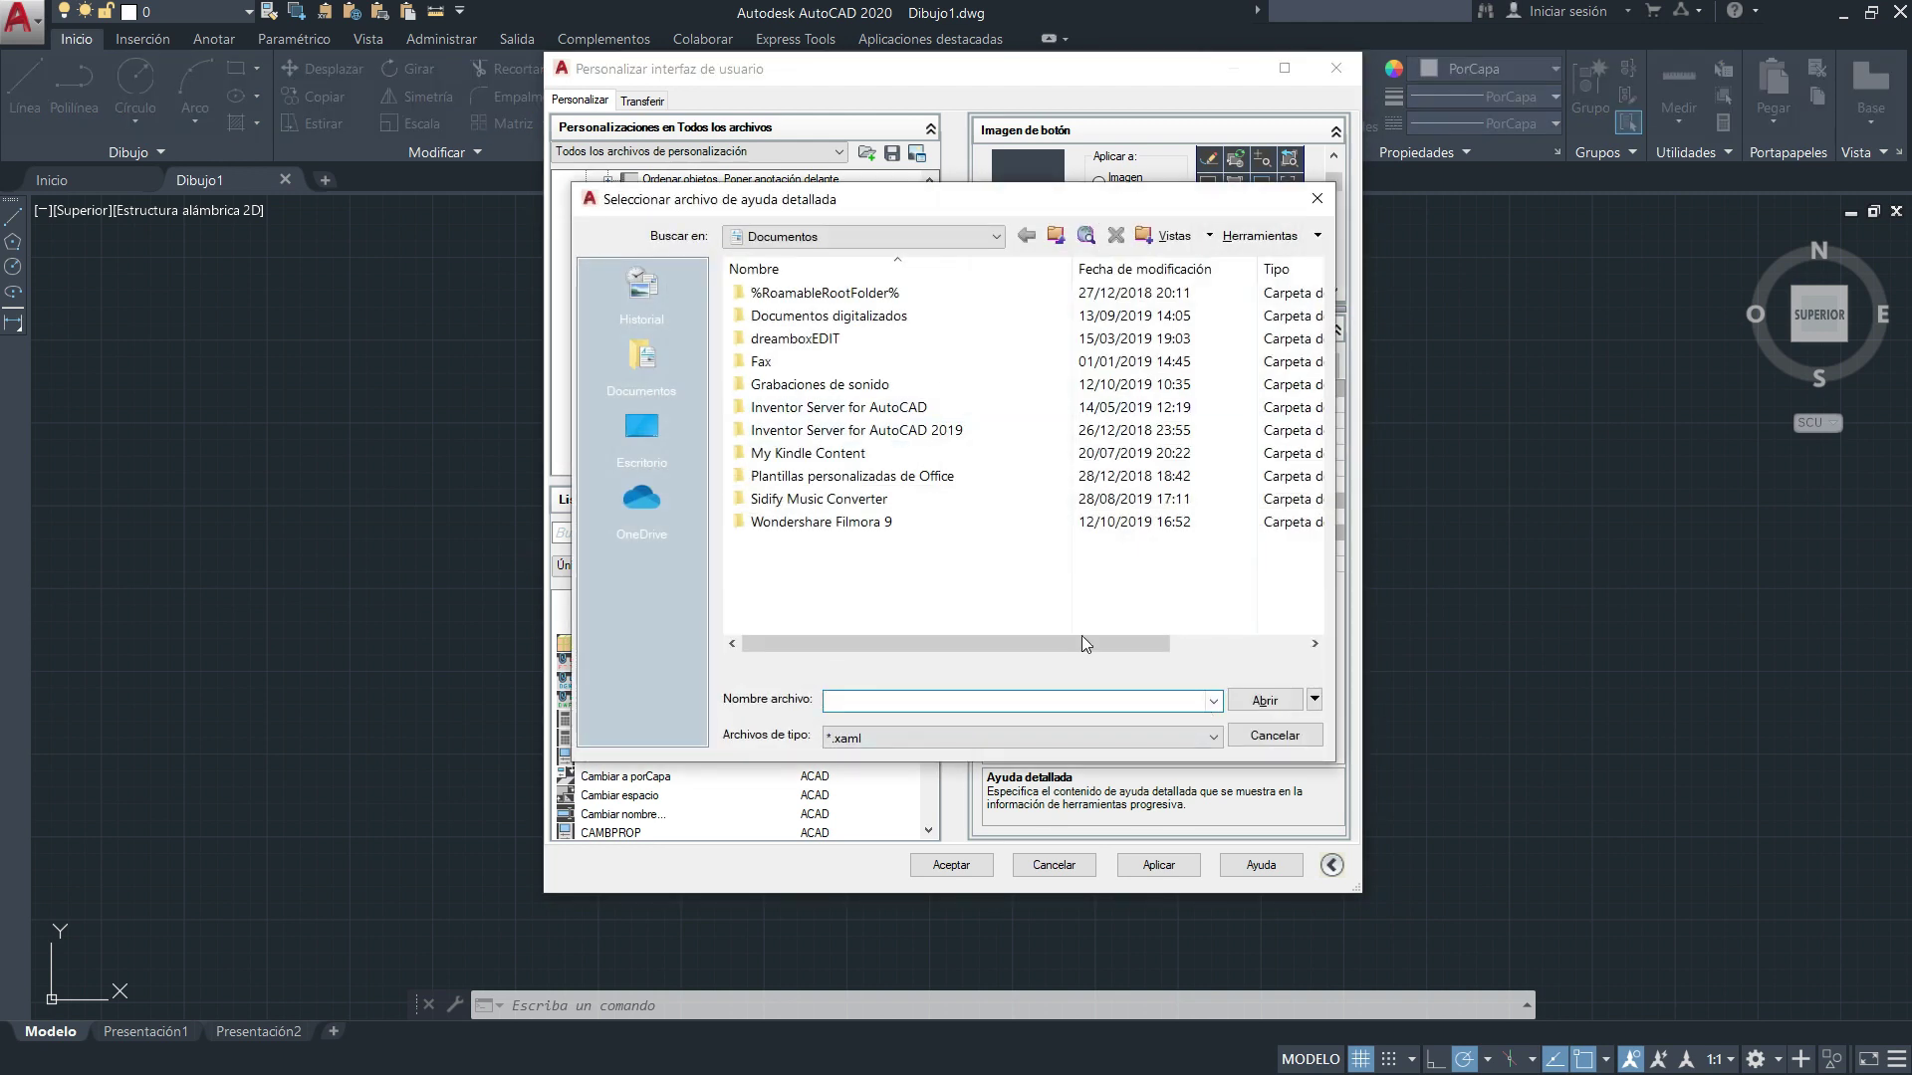
left_click(1275, 735)
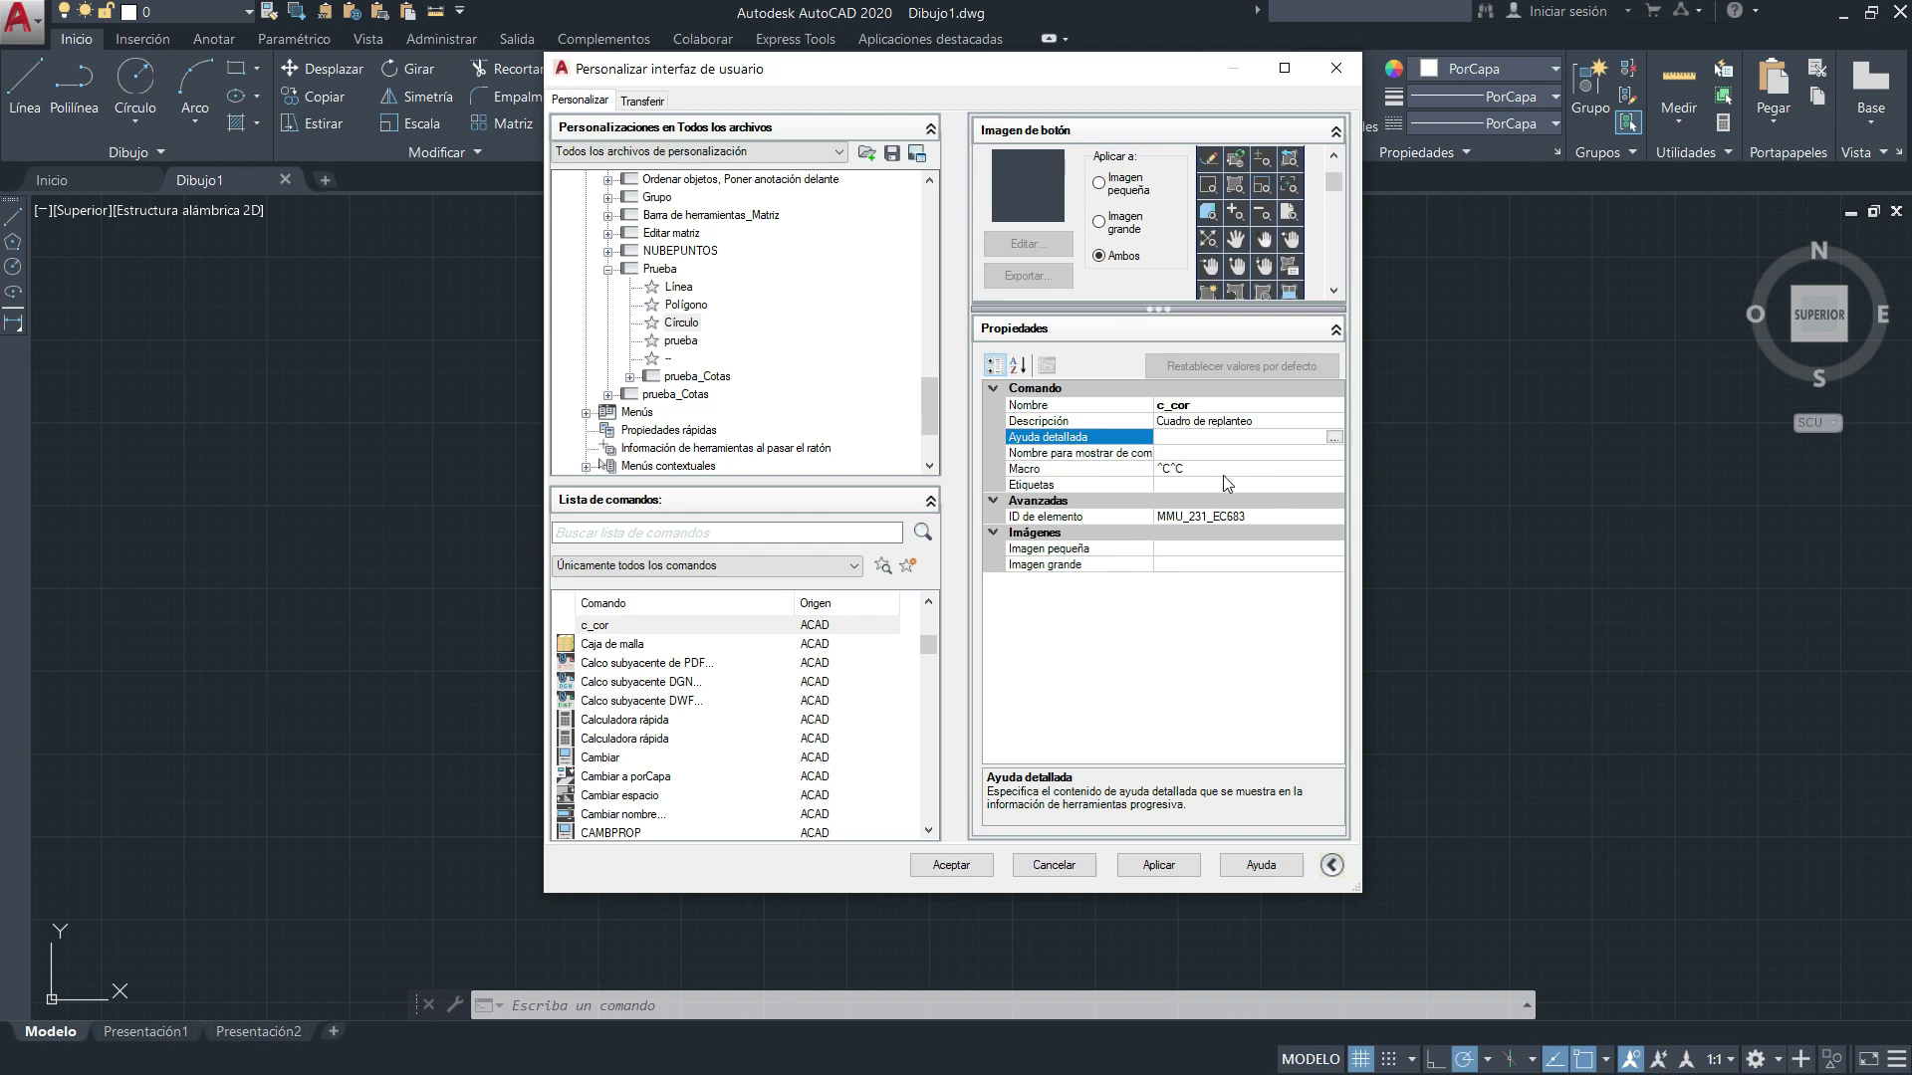
Copy a ^C in the Macro field and paste it to make the macro start ^C^C^C.
left_click(1100, 468)
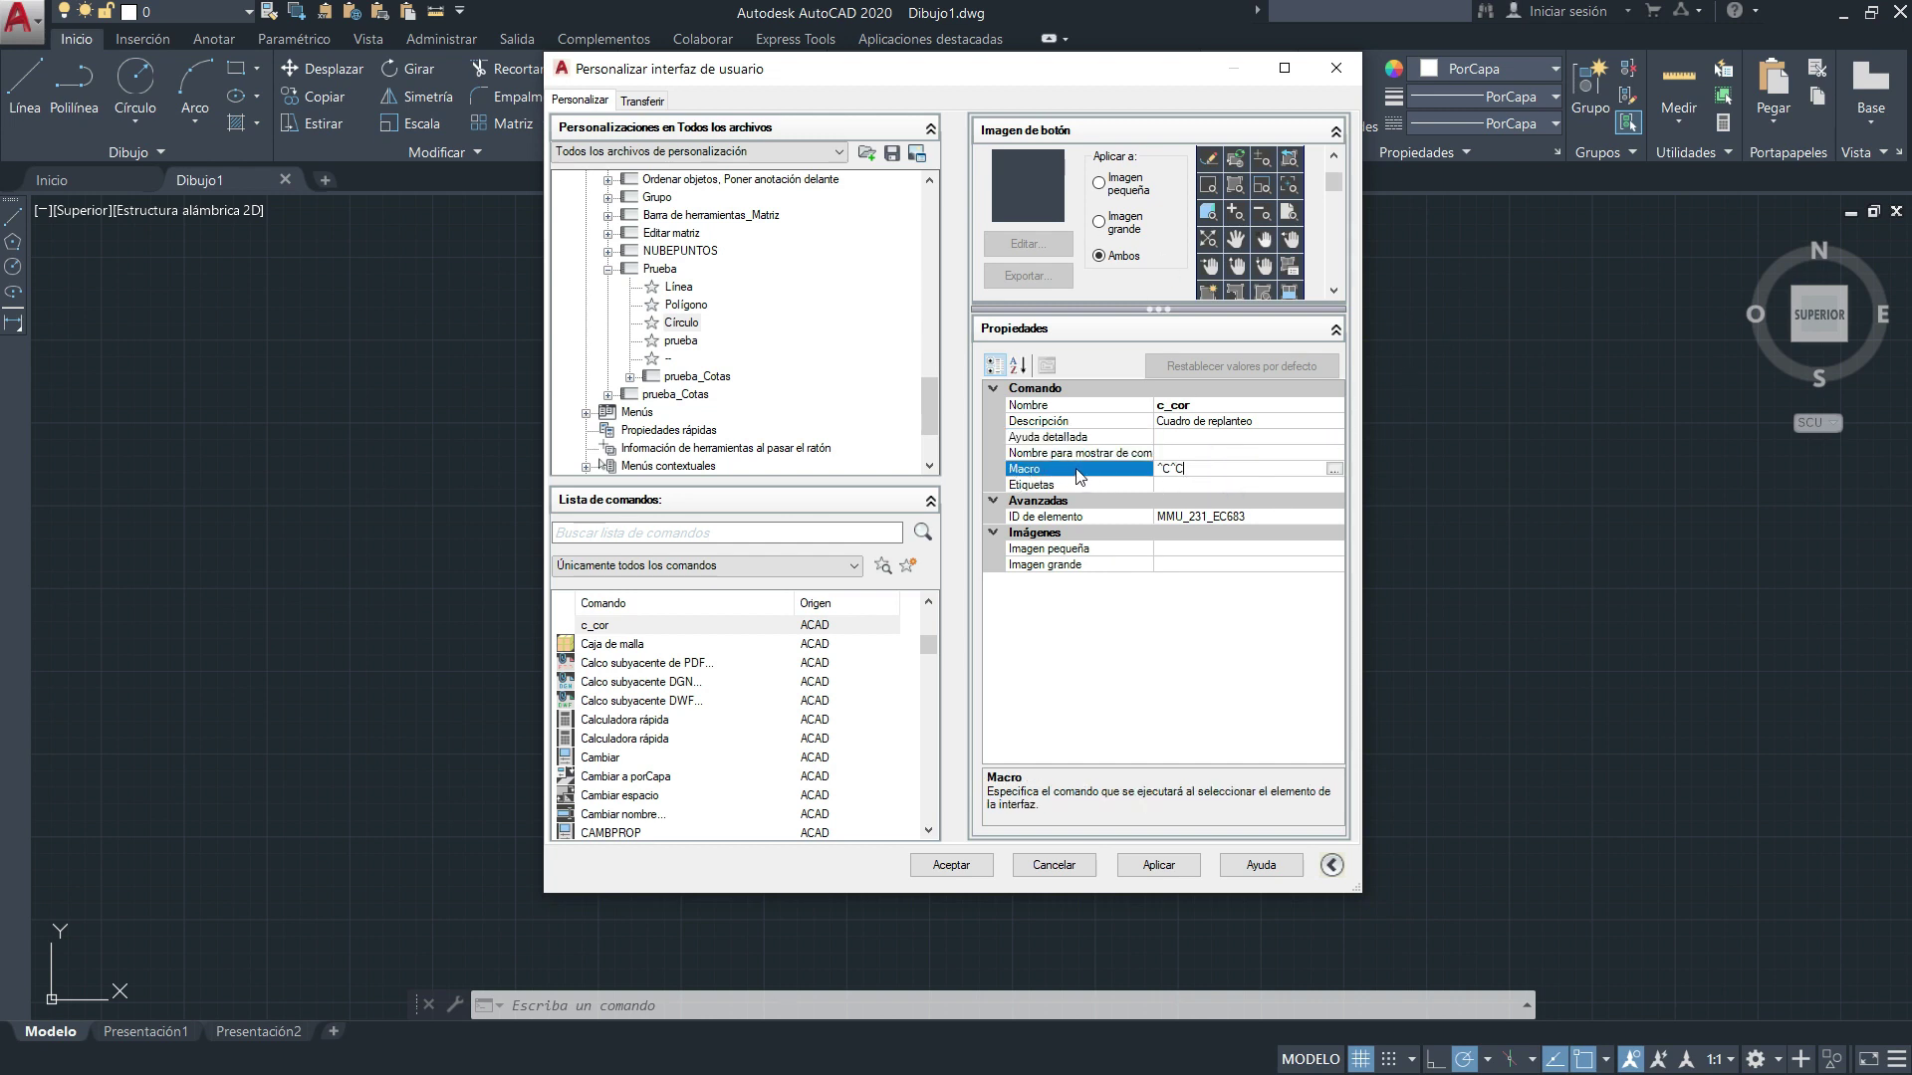
left_click(1207, 468)
left_click(1216, 471)
left_click(1220, 470)
left_click(1157, 469)
left_click(1173, 470)
left_click_drag(1169, 468, 1186, 468)
right_click(1185, 468)
left_click(1245, 529)
left_click(1207, 468)
left_click(1160, 468)
left_click(1252, 469)
Add ^P(load "c:/lisp/c_cor.fas") c_cor; to the macro after the cancel codes, using uppercase ^P.
type("loa")
type("sp")
type(")")
type("c")
type("_cor")
type(";")
type("^p")
key("BackSpace")
type("P")
Review the full c_cor macro in the long string editor, accept it, then apply and close.
left_click(1334, 470)
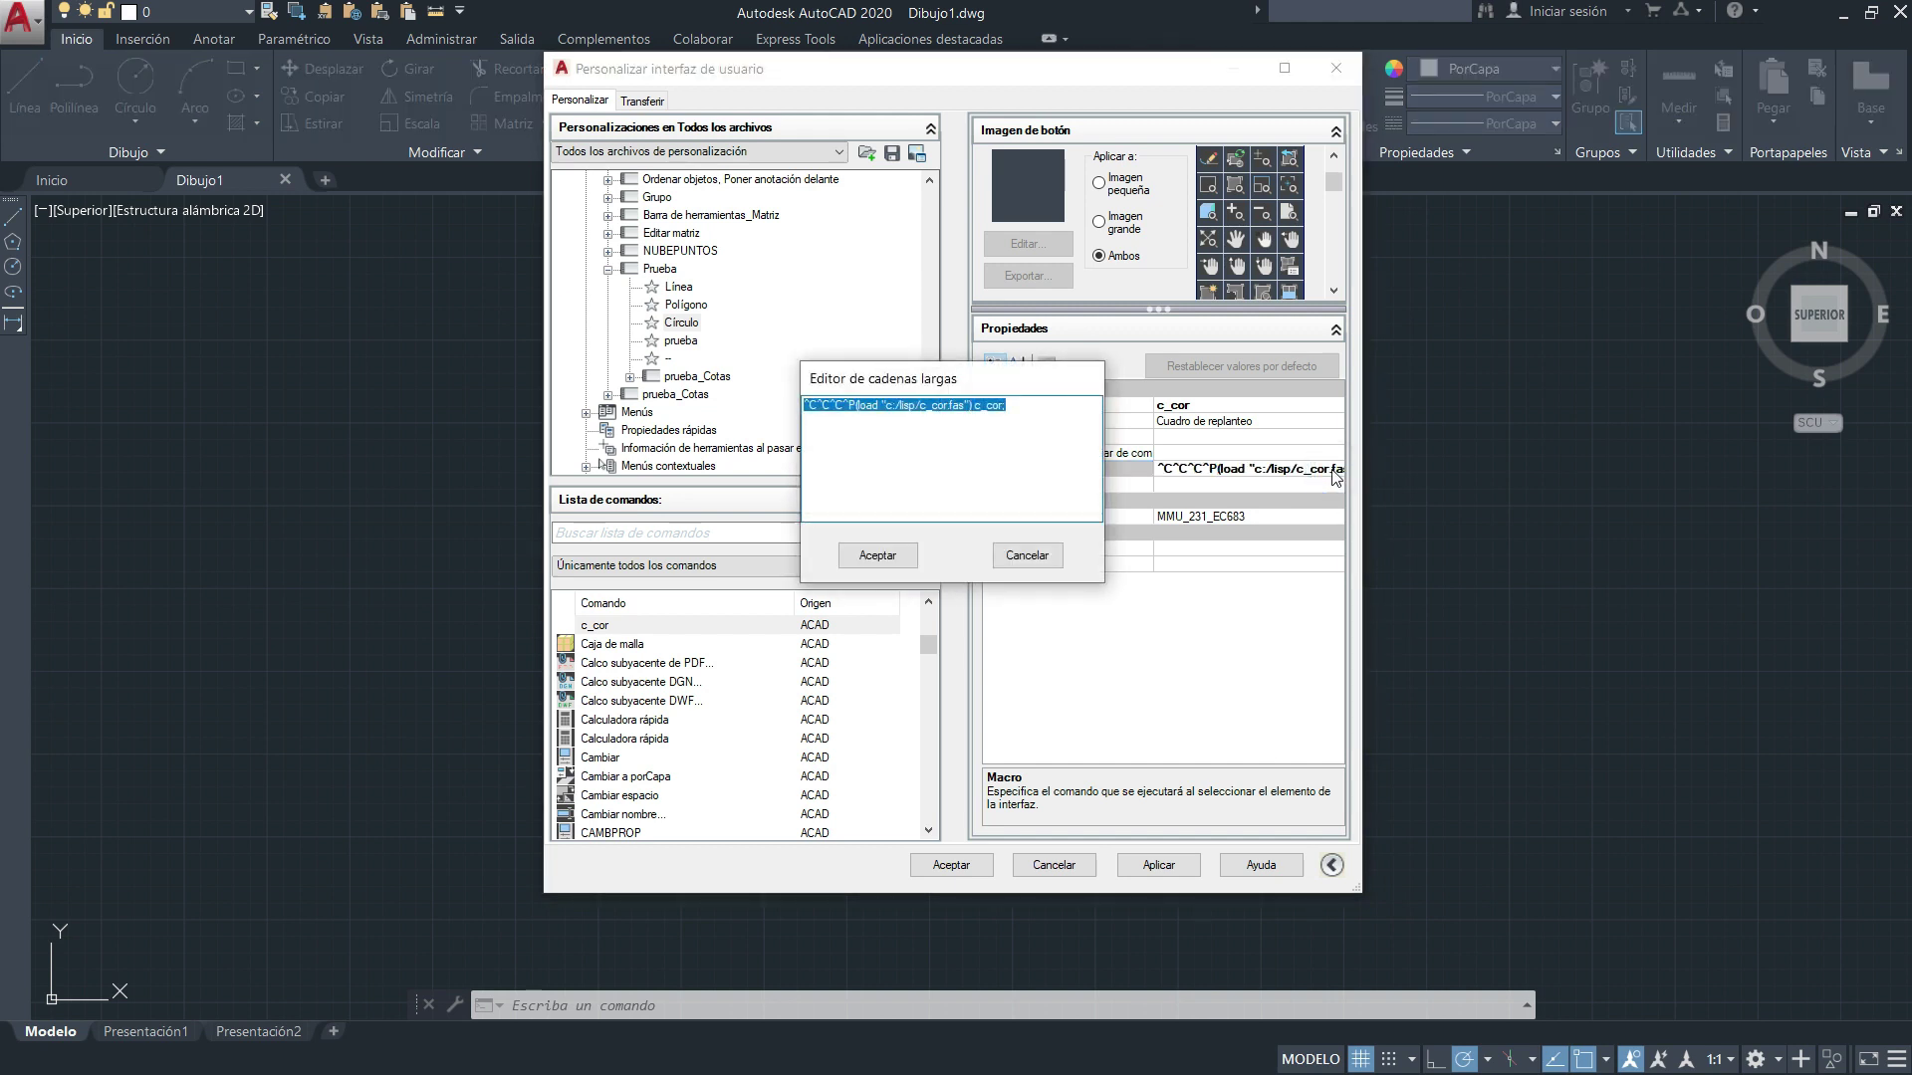
left_click_drag(959, 383, 889, 303)
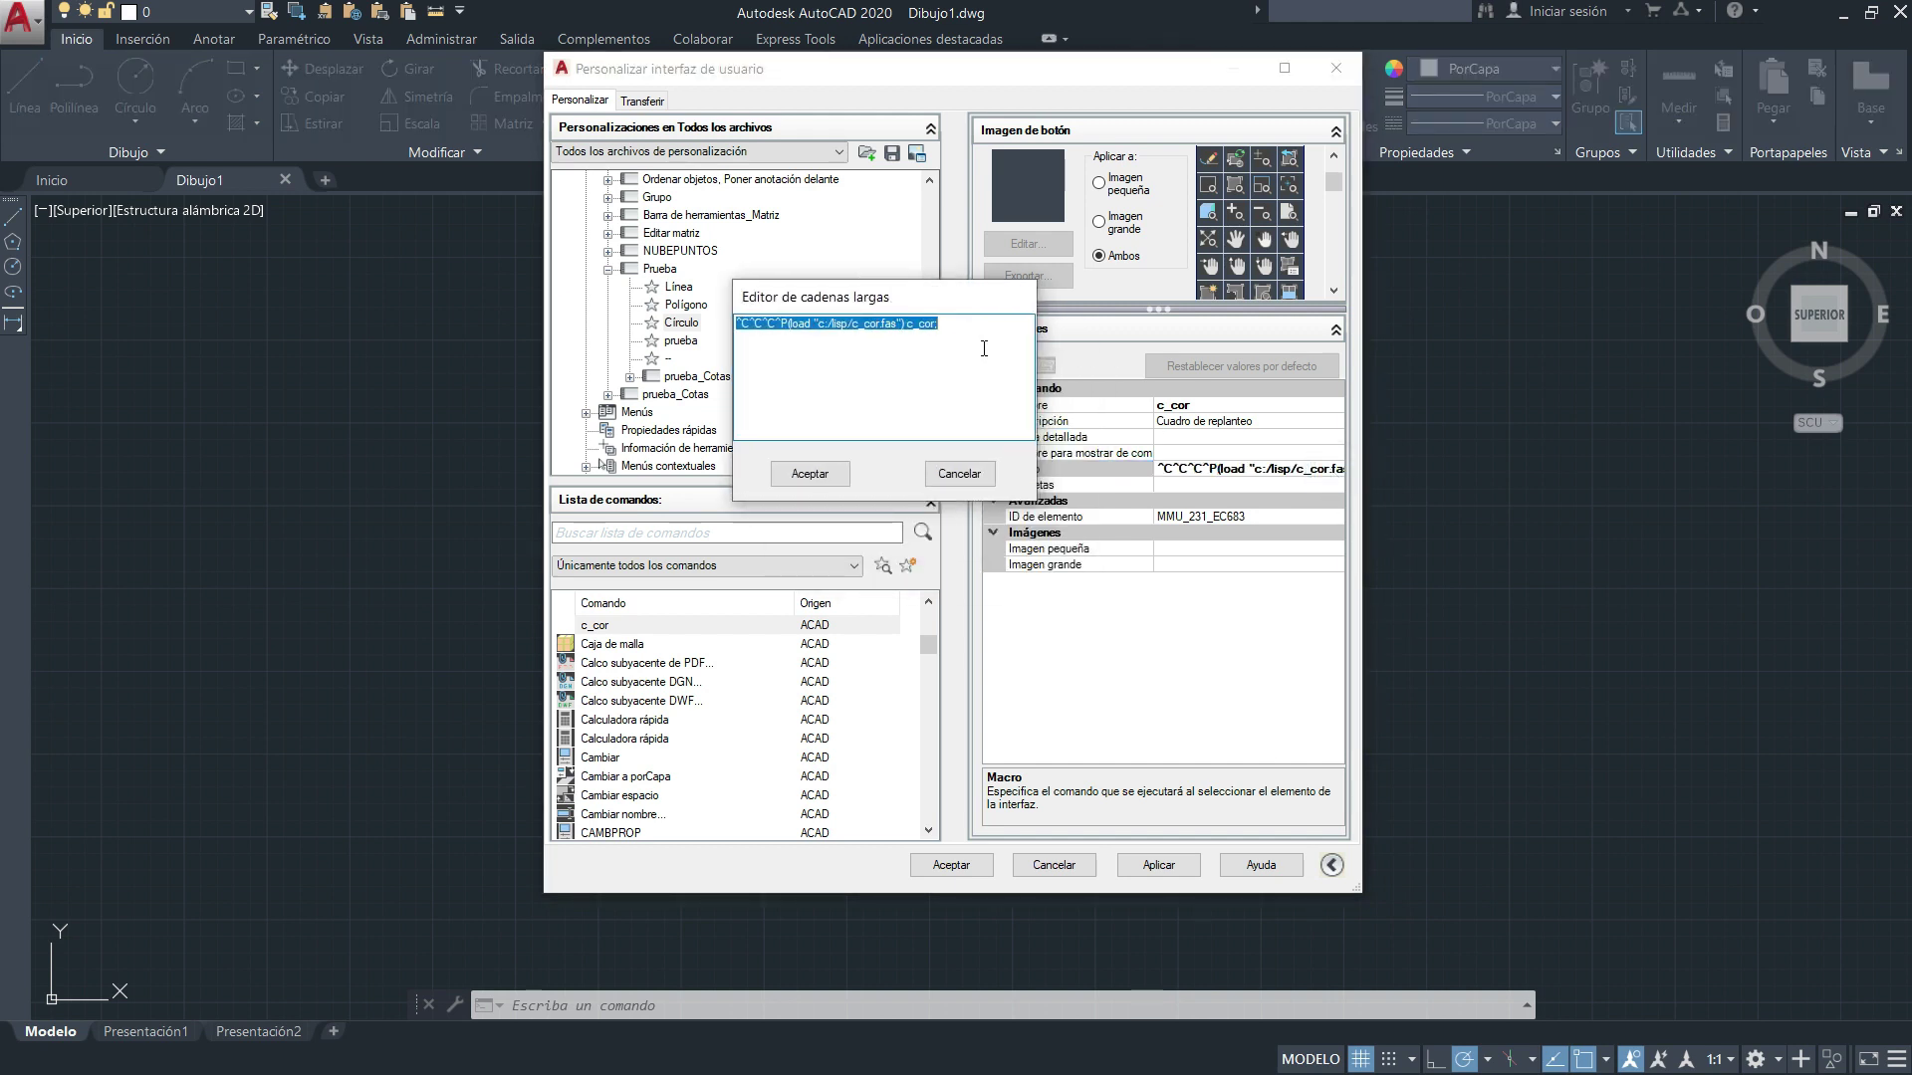
left_click(757, 331)
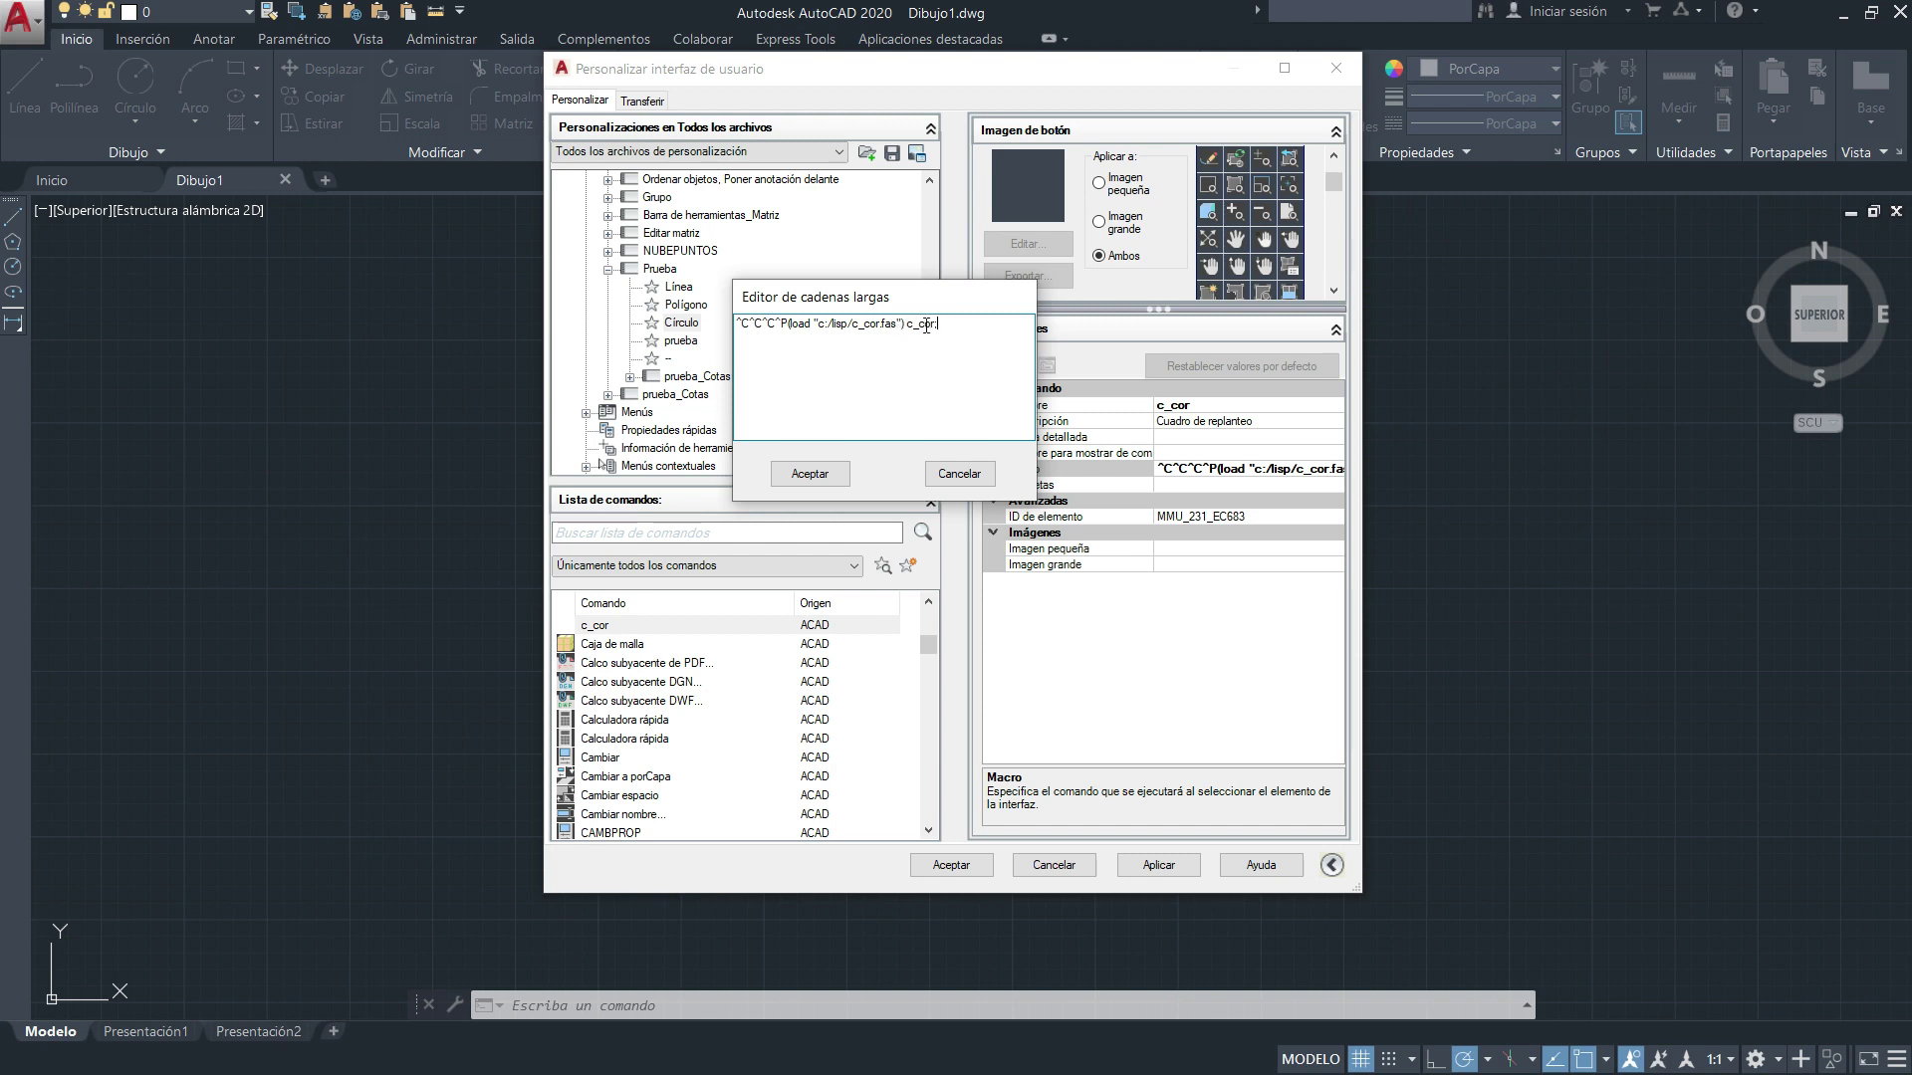
left_click(821, 476)
left_click(1161, 866)
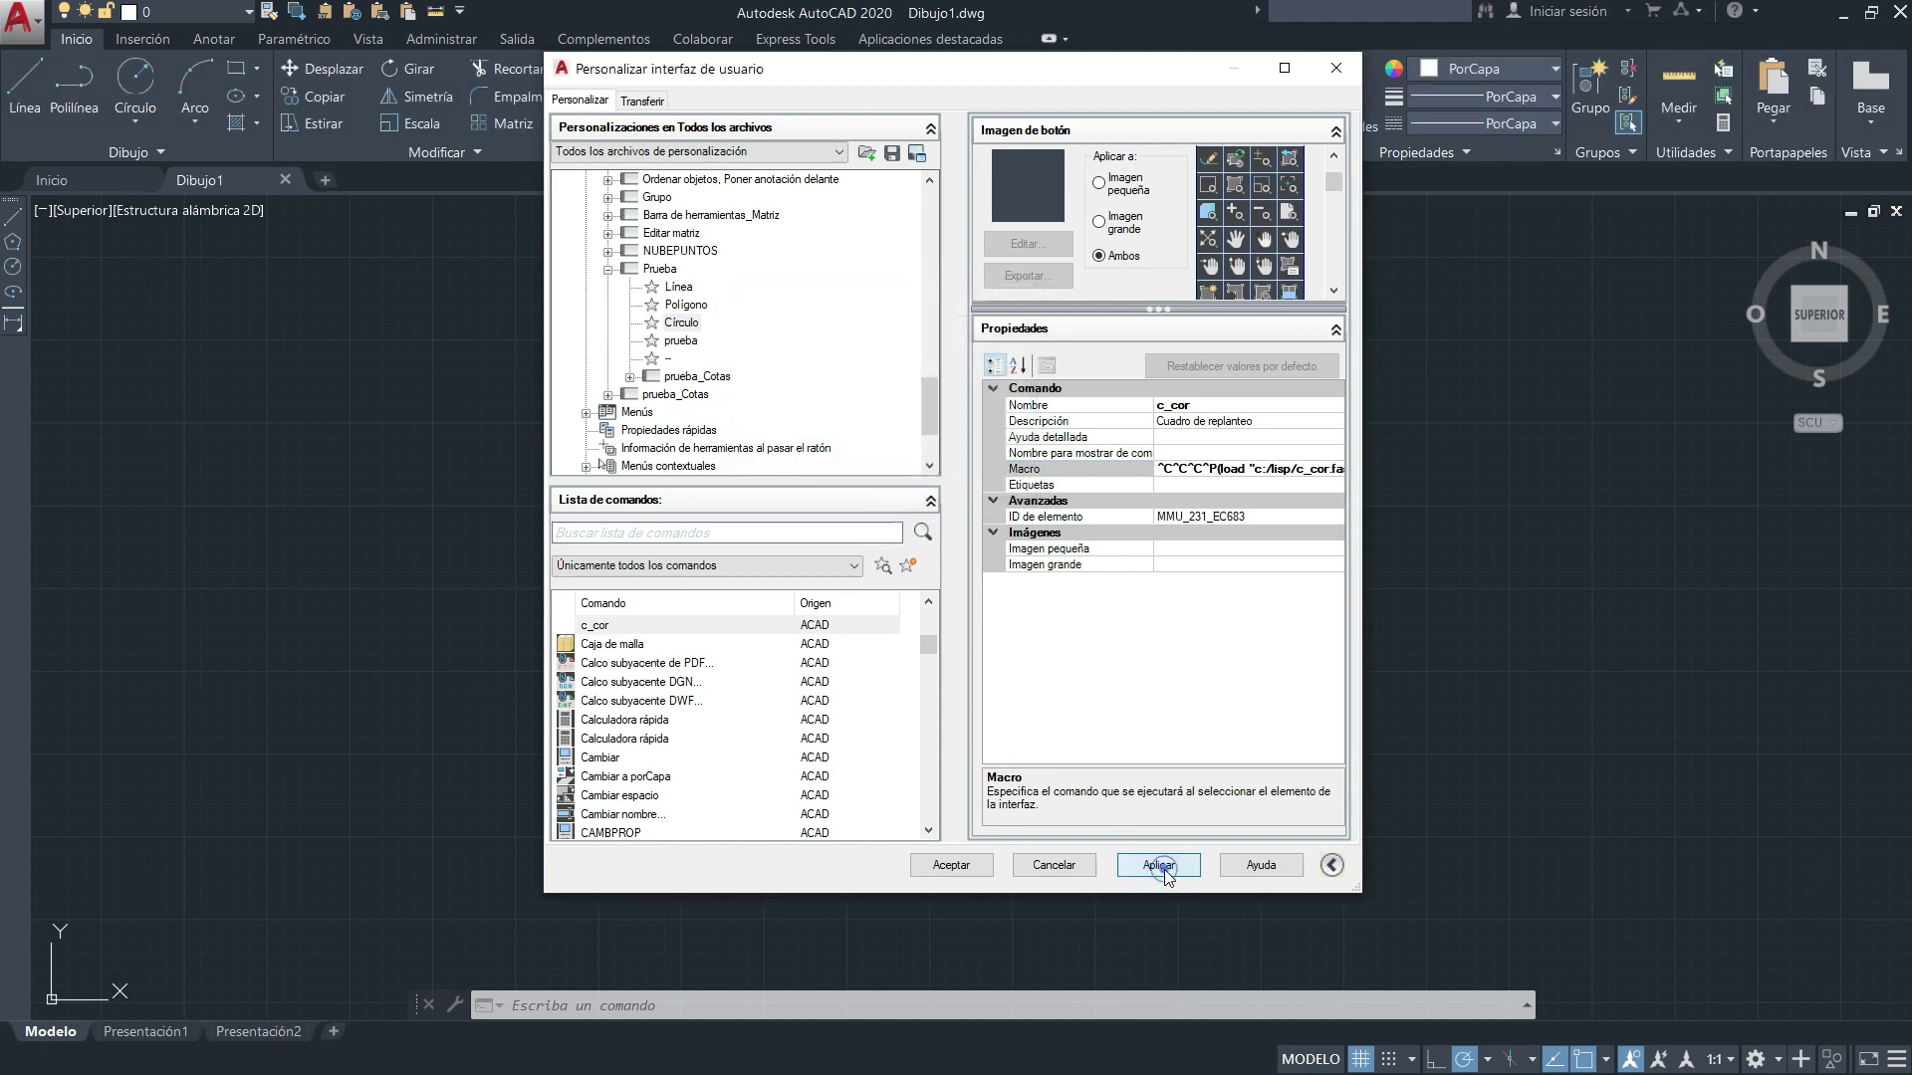
left_click(964, 867)
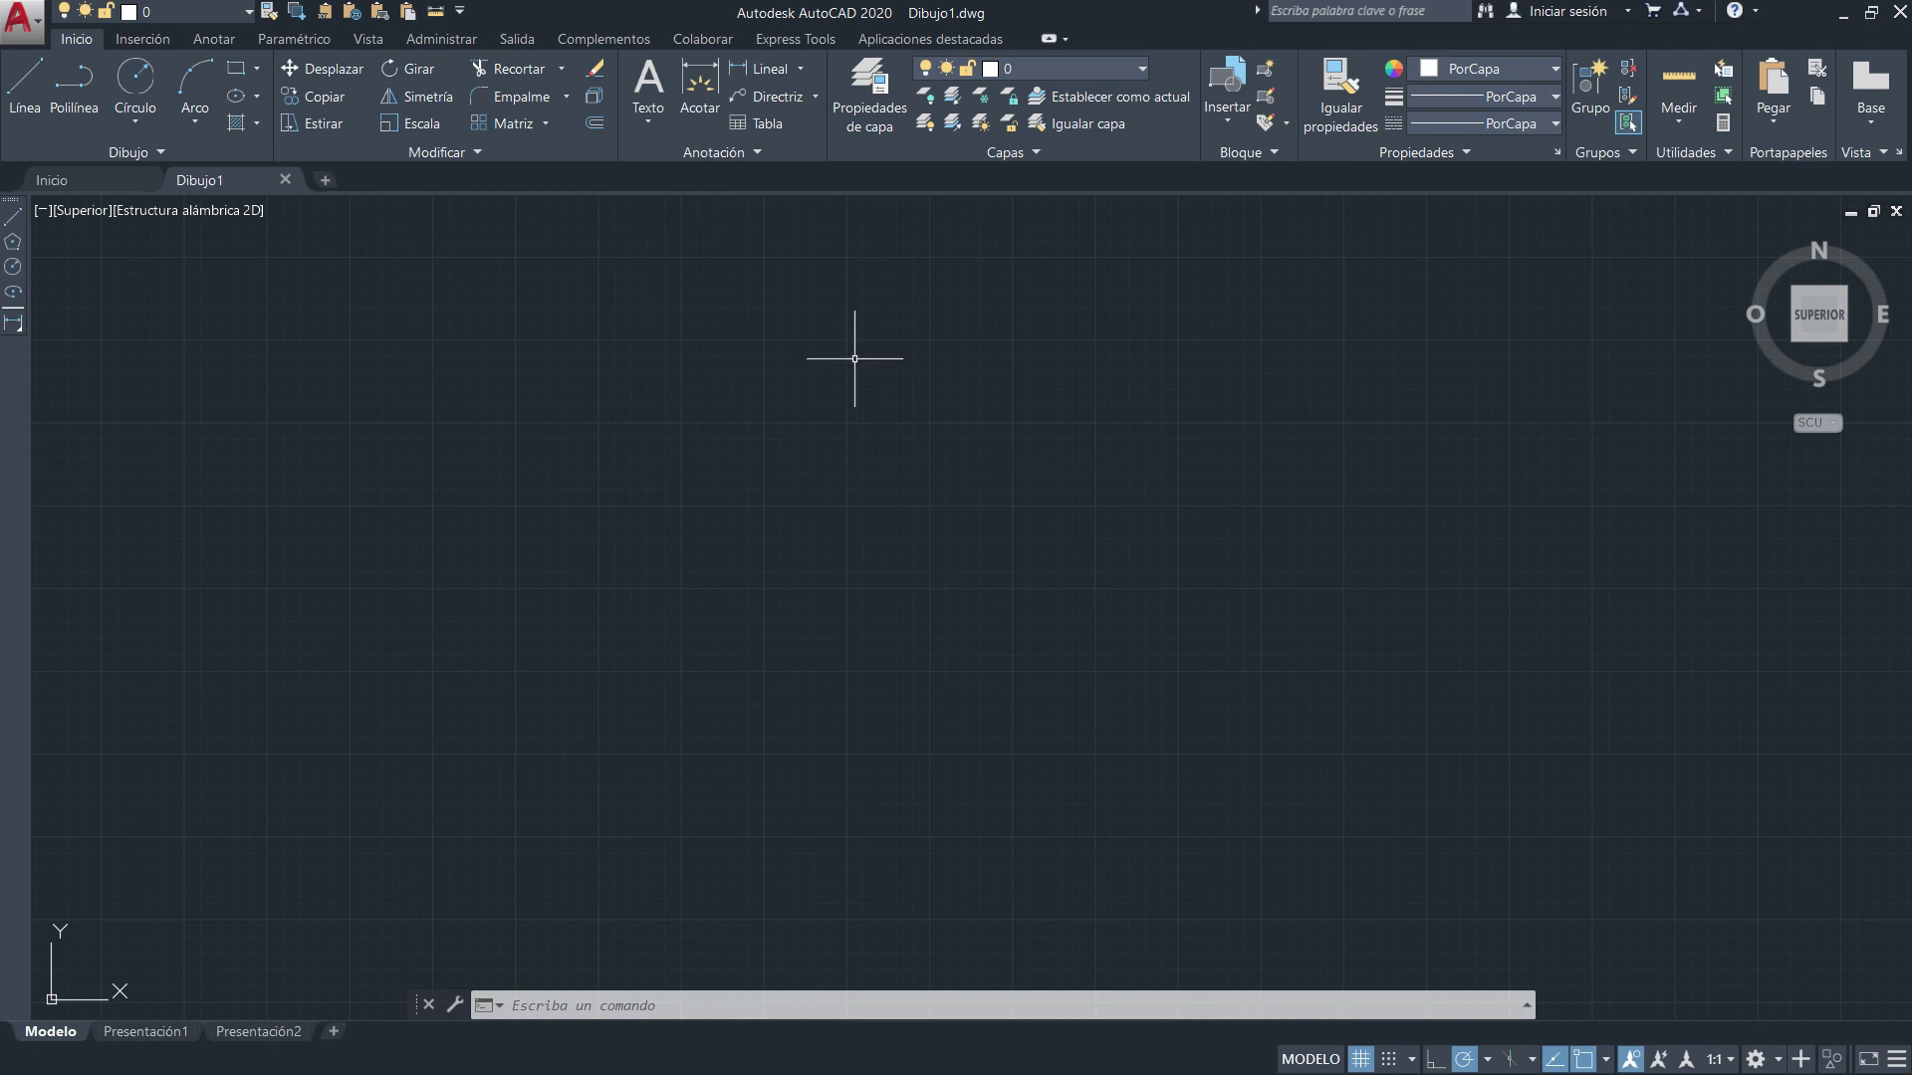
Reopen the interface customization with CUI and select the Prueba toolbar under Barras de herramientas.
type("cui")
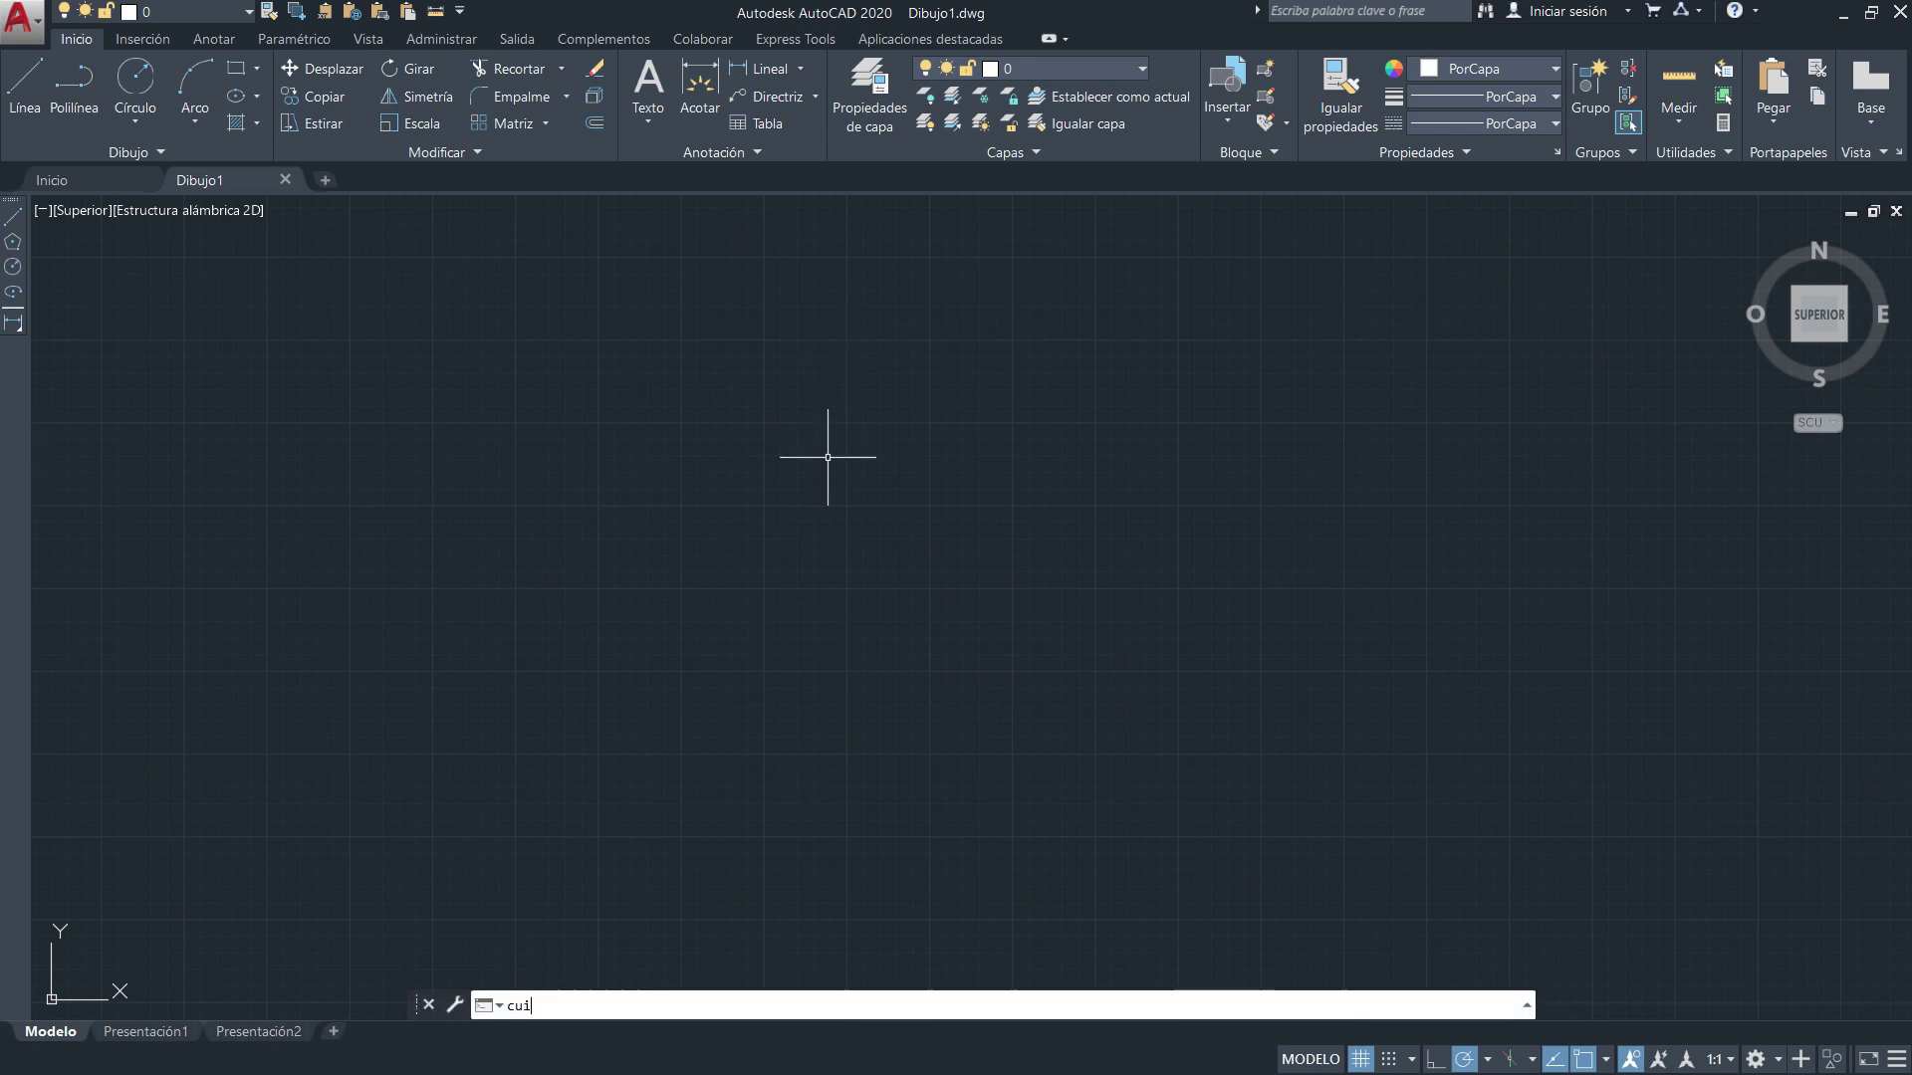
key("Return")
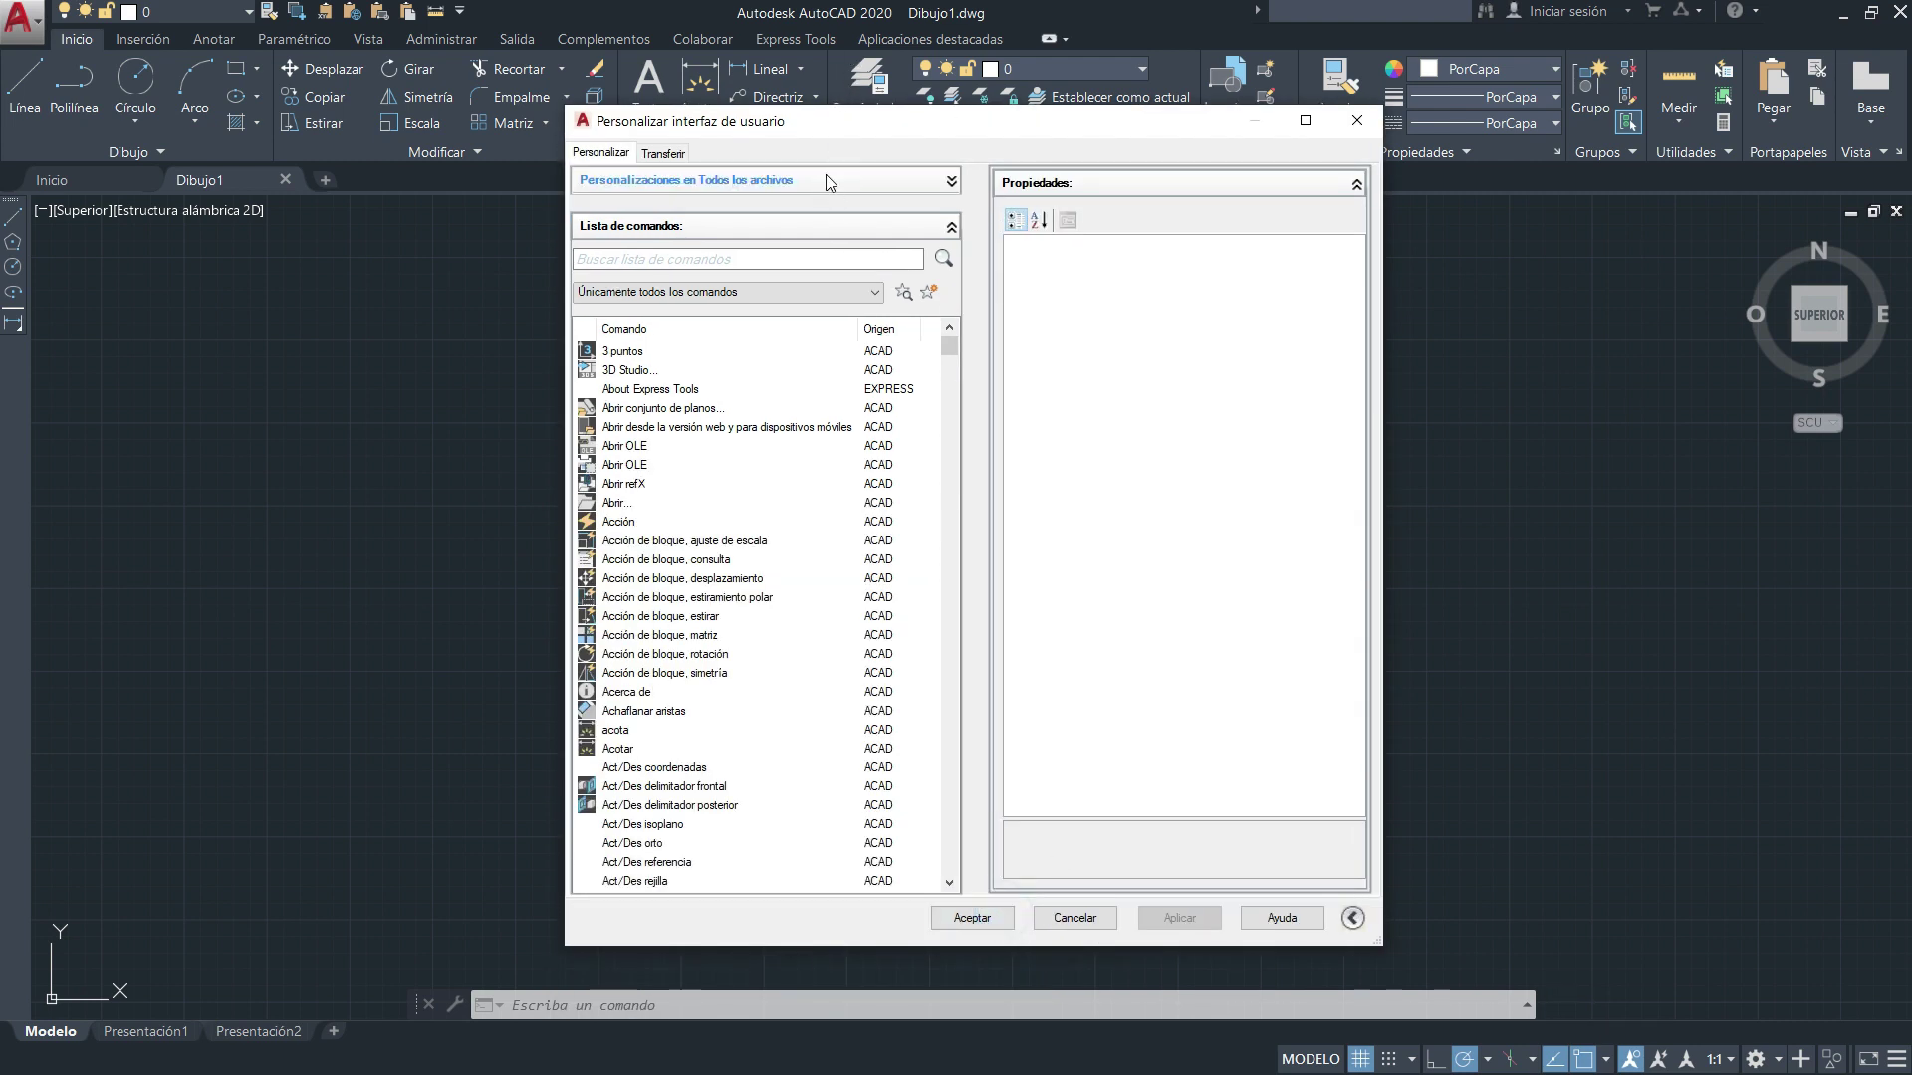
left_click(826, 180)
left_click(600, 358)
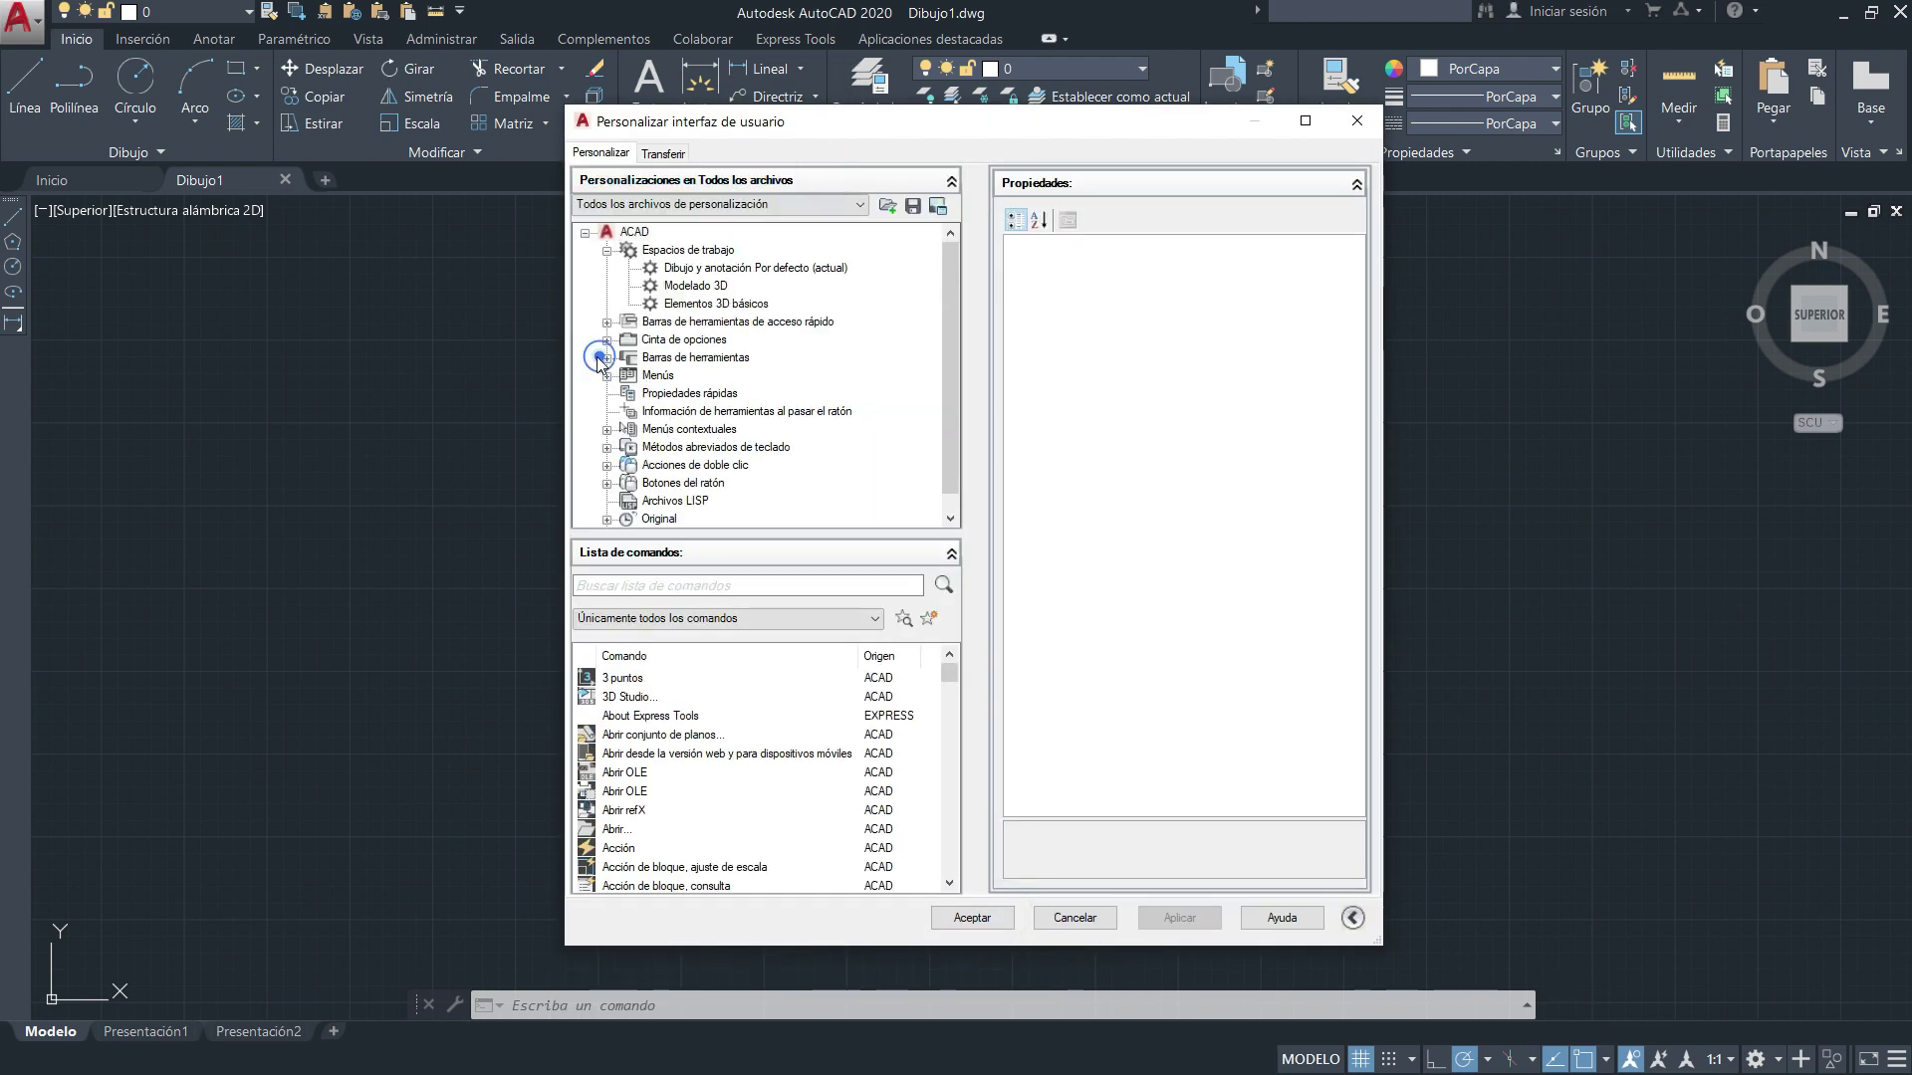
left_click(606, 359)
scroll(700, 430, "down", 5)
scroll(700, 430, "down", 5)
scroll(700, 430, "down", 4)
scroll(700, 430, "up", 3)
left_click(683, 484)
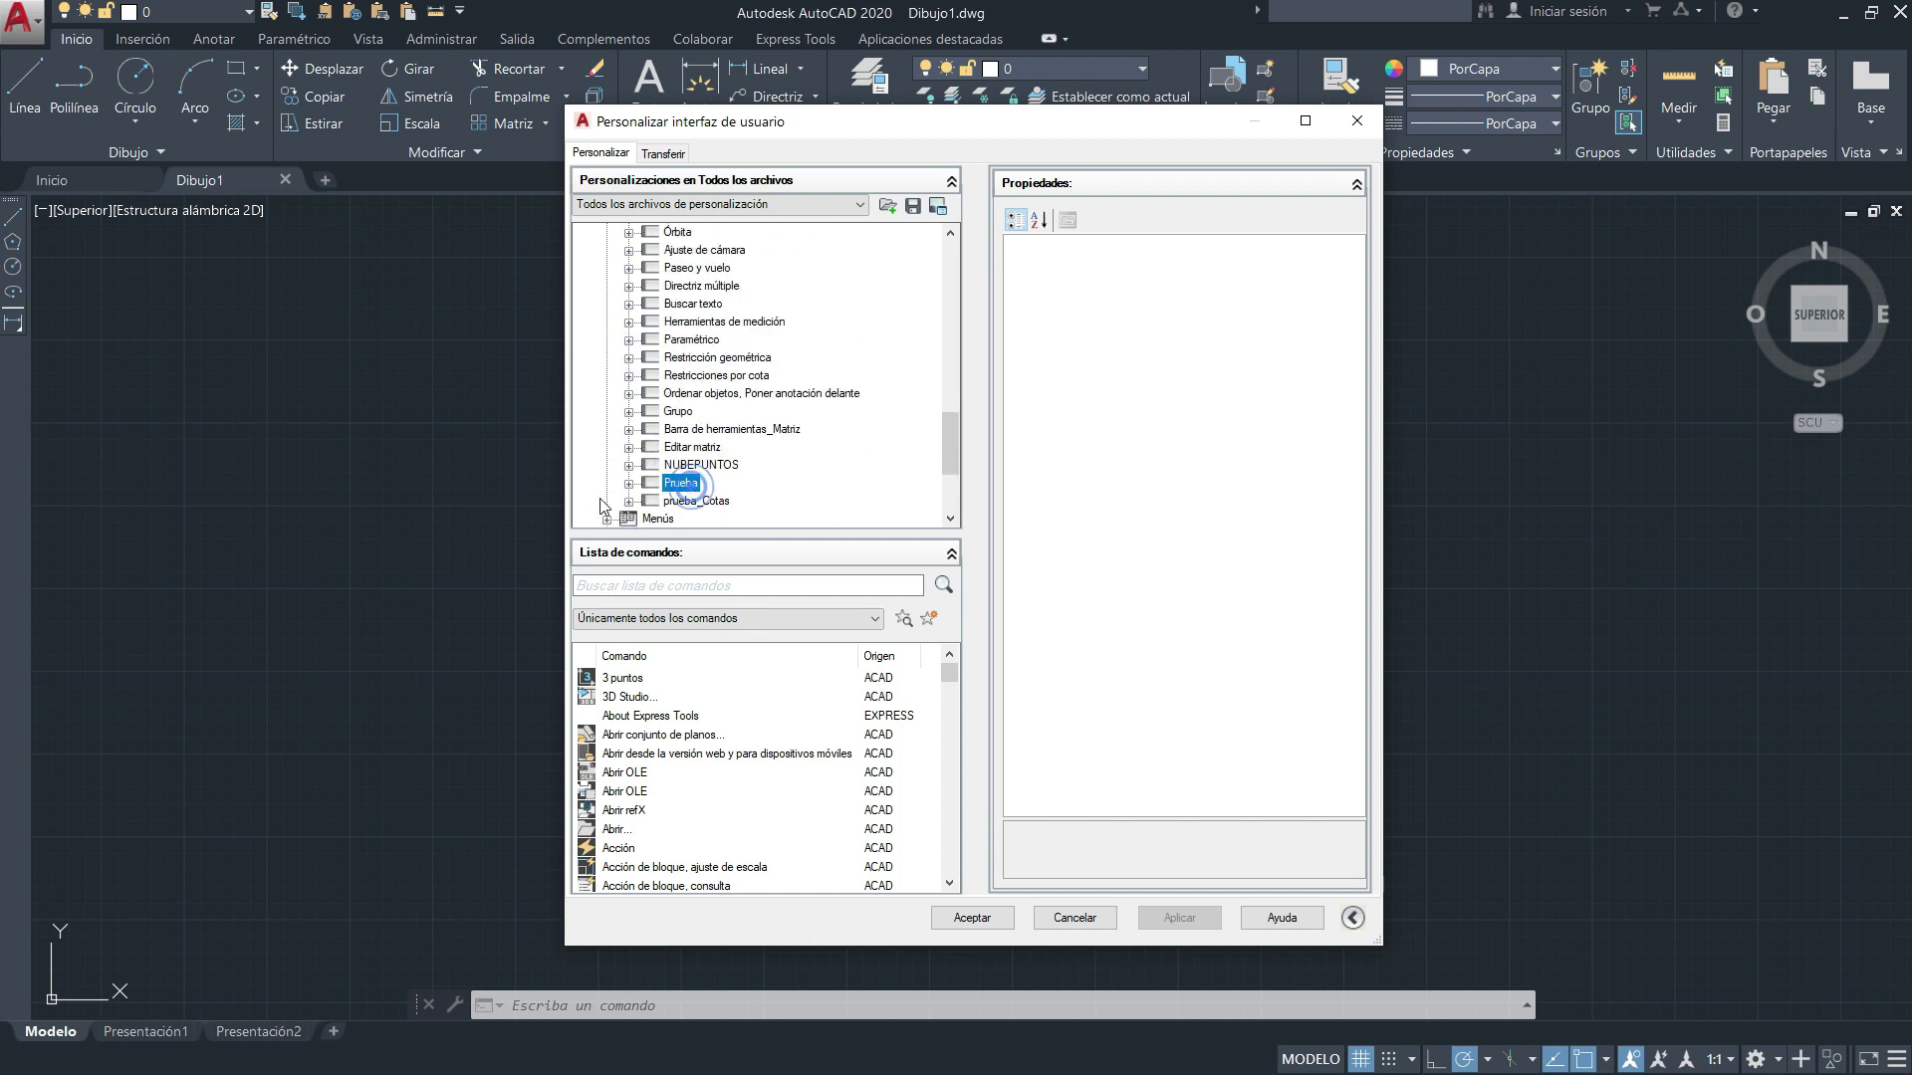
Search the command list for 'c_' and select the c_cor command.
left_click(718, 586)
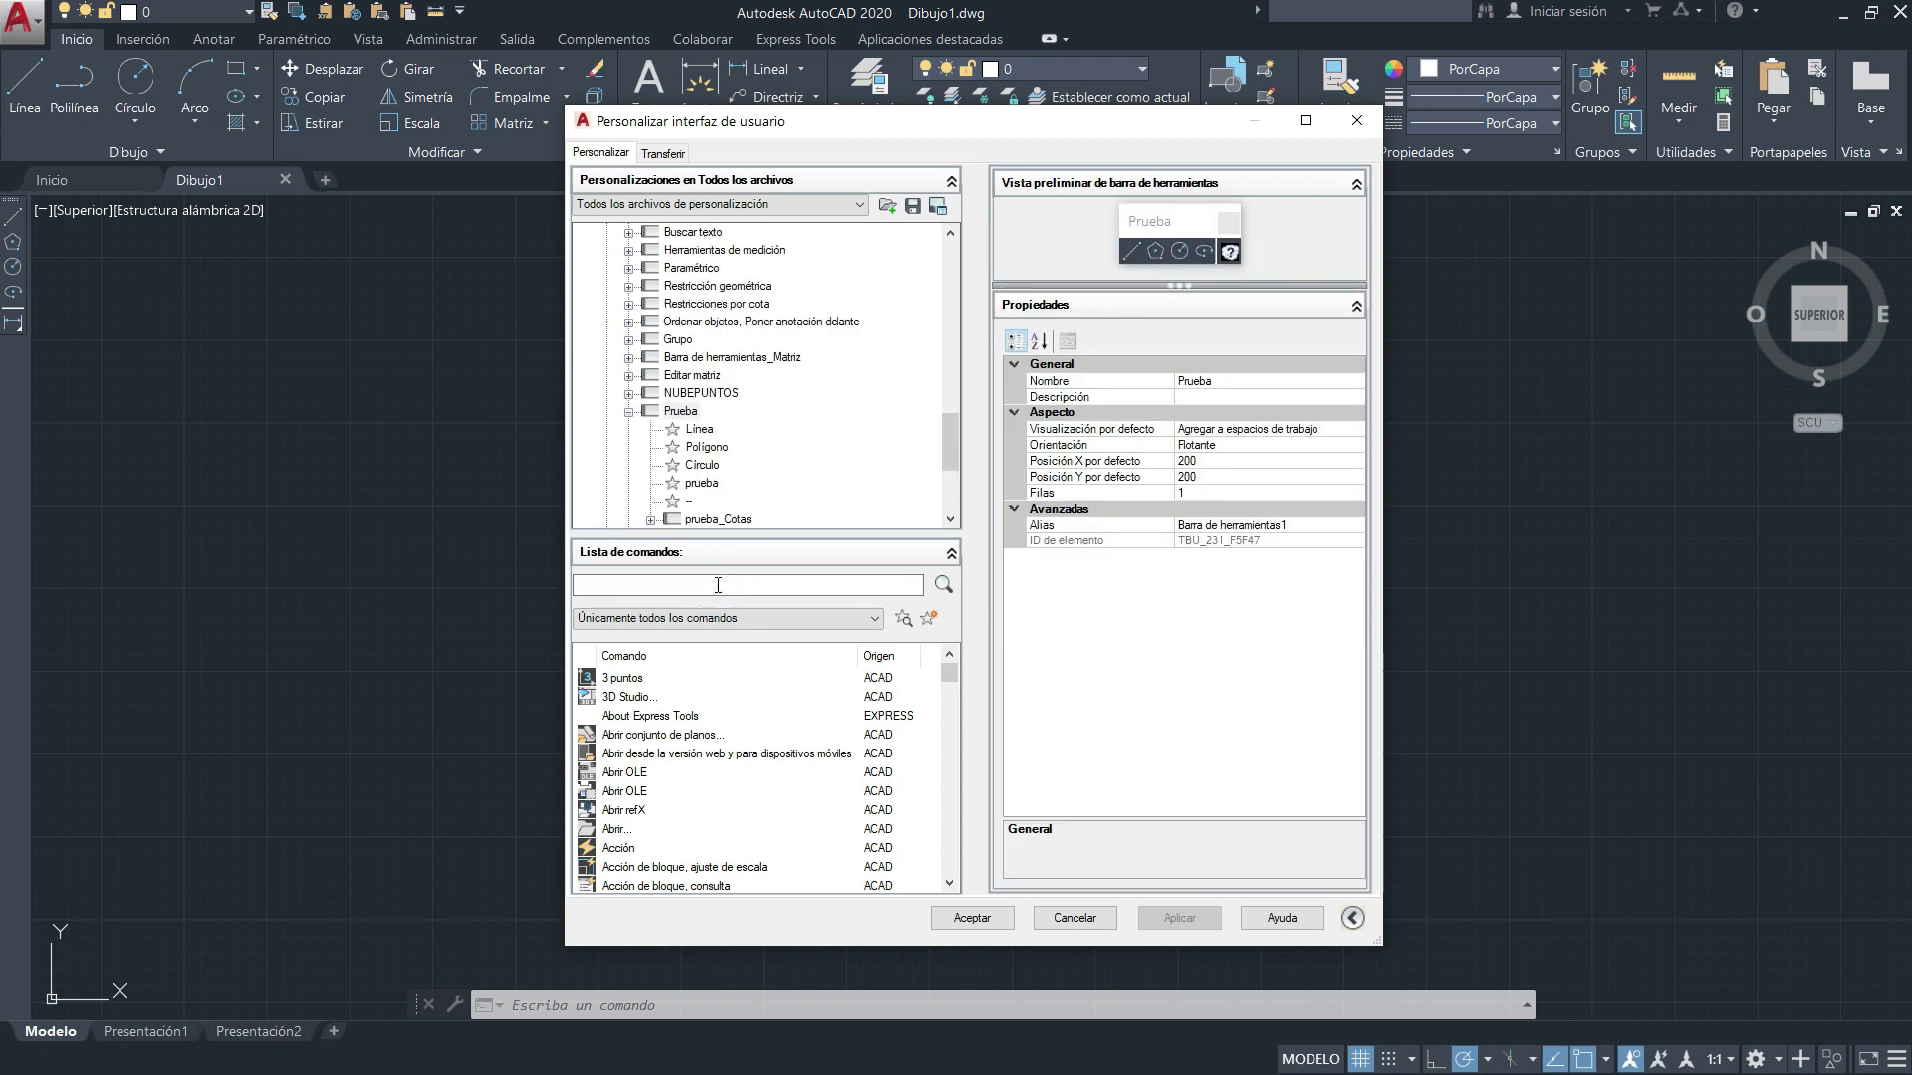
type("c_")
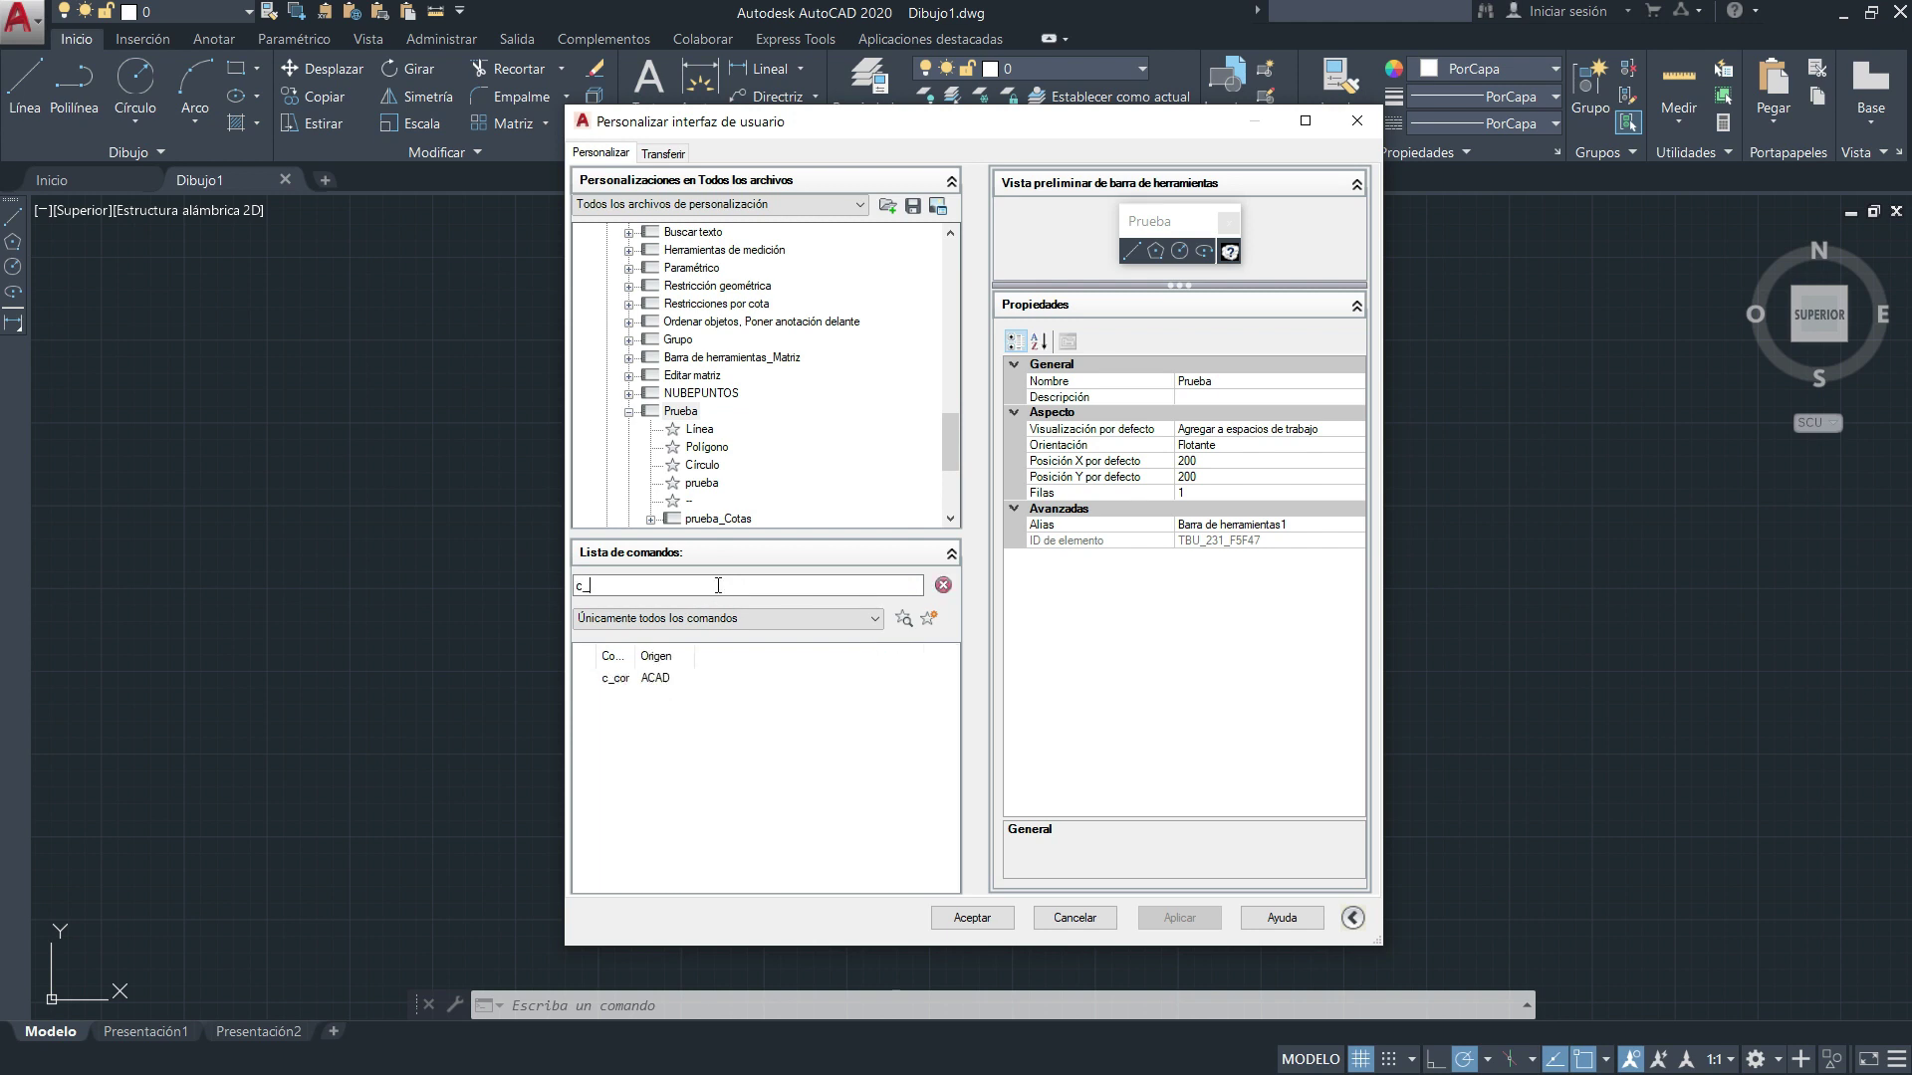
left_click(615, 681)
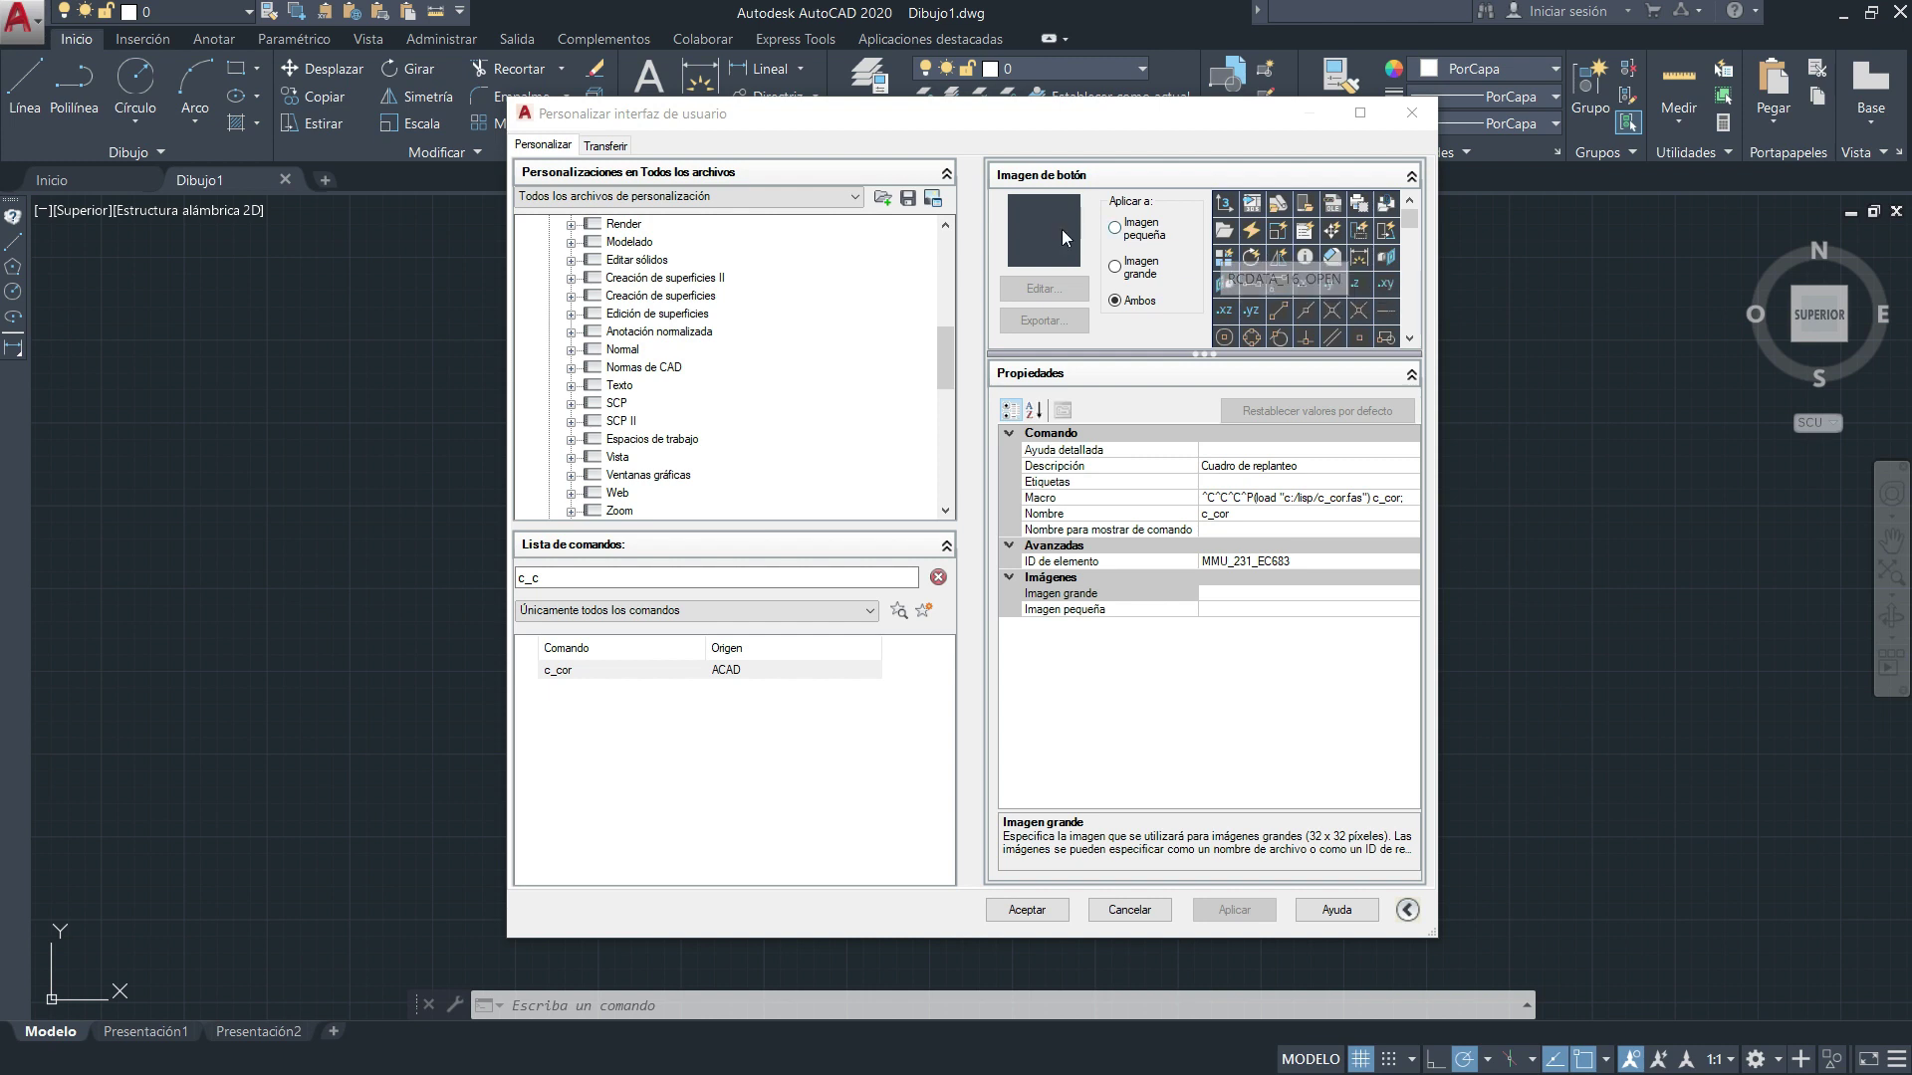
Set c_cor's Imagen grande to C_Pol.bmp and apply the change.
left_click(1137, 608)
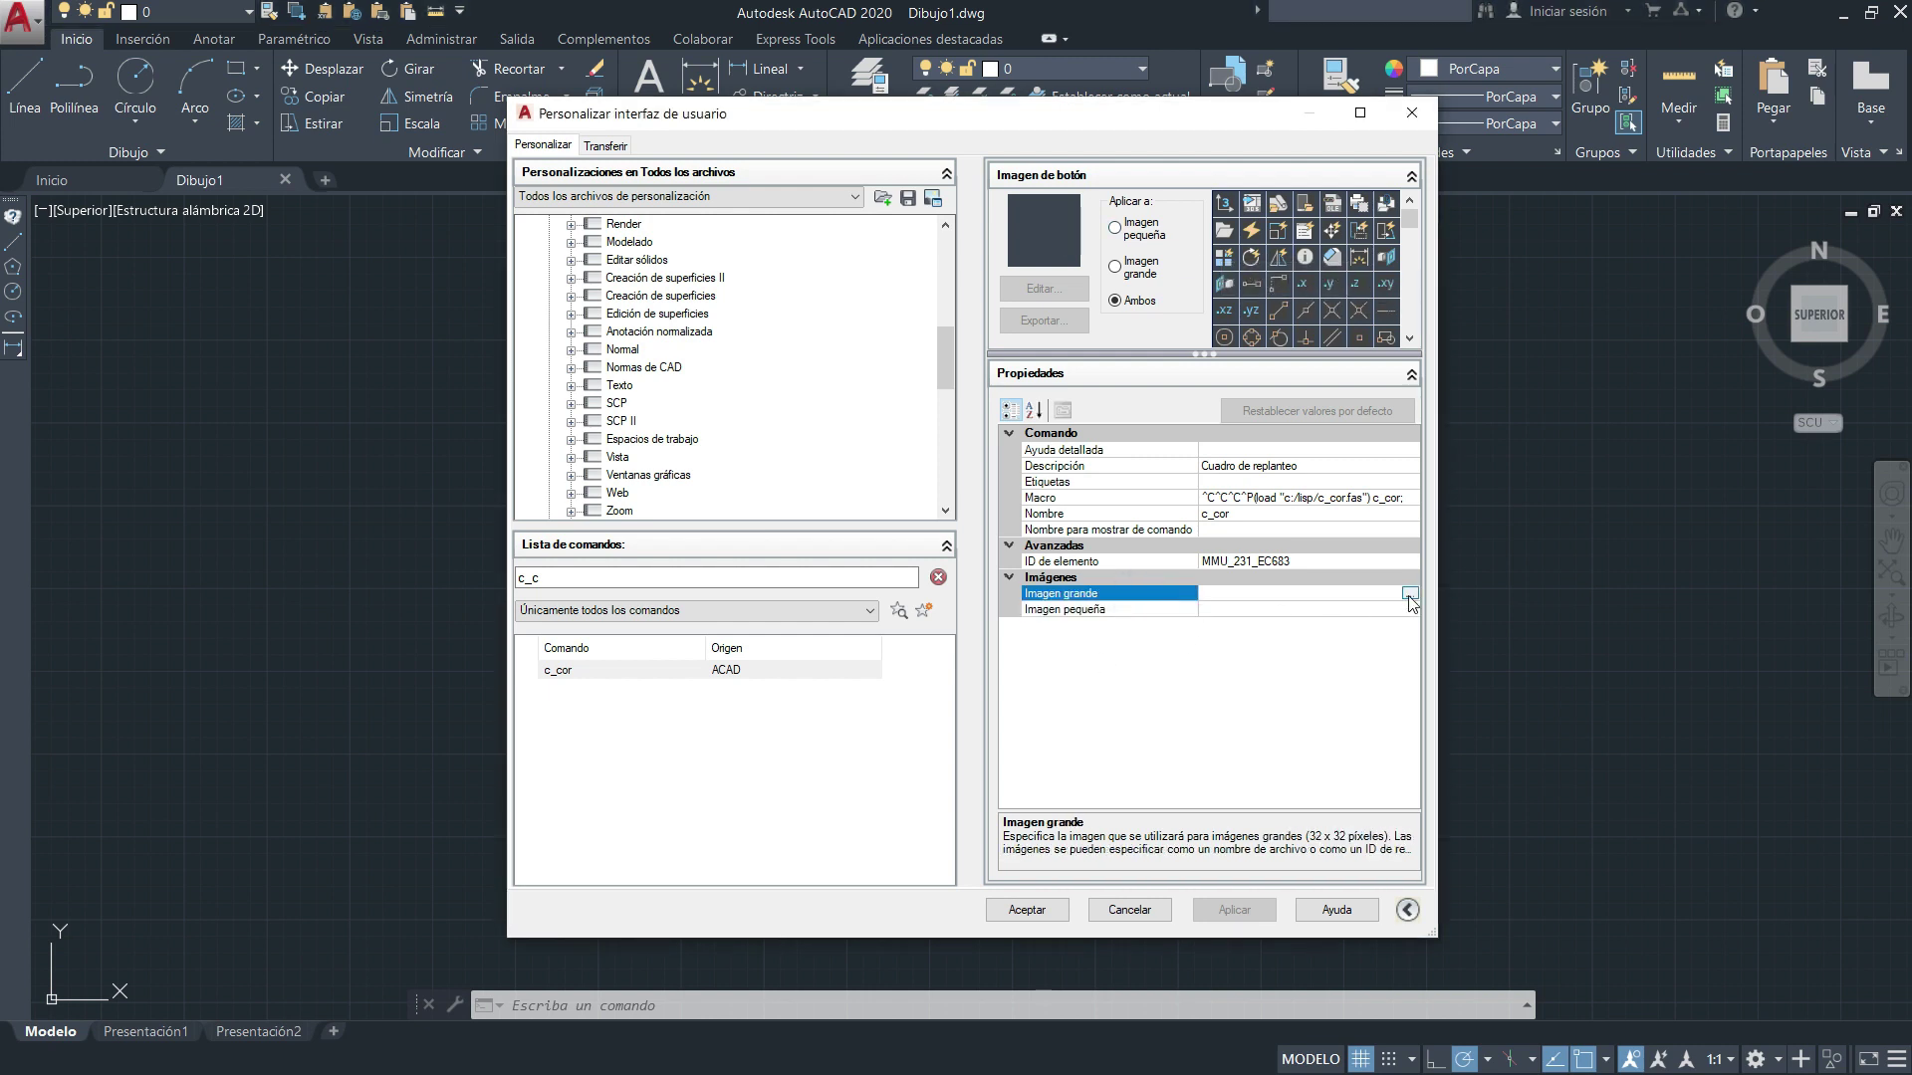
left_click(1409, 594)
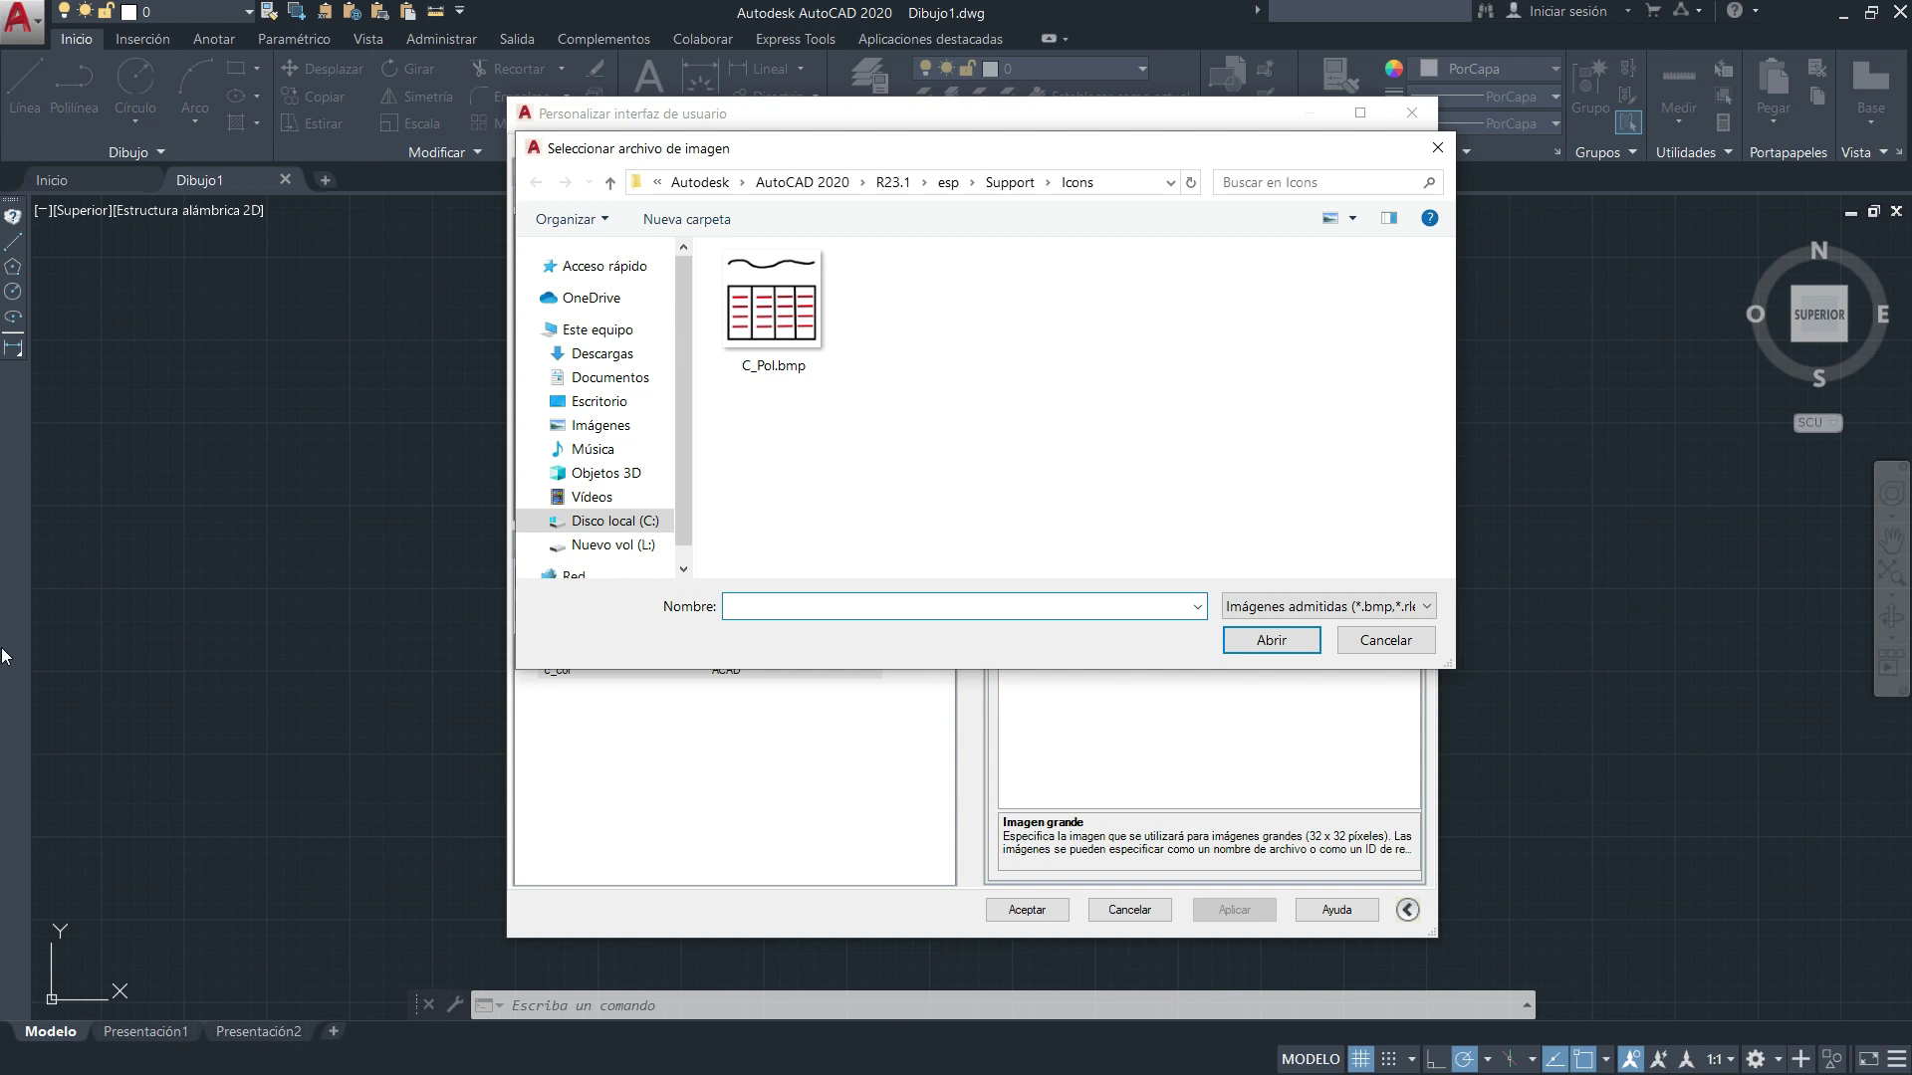
left_click(772, 304)
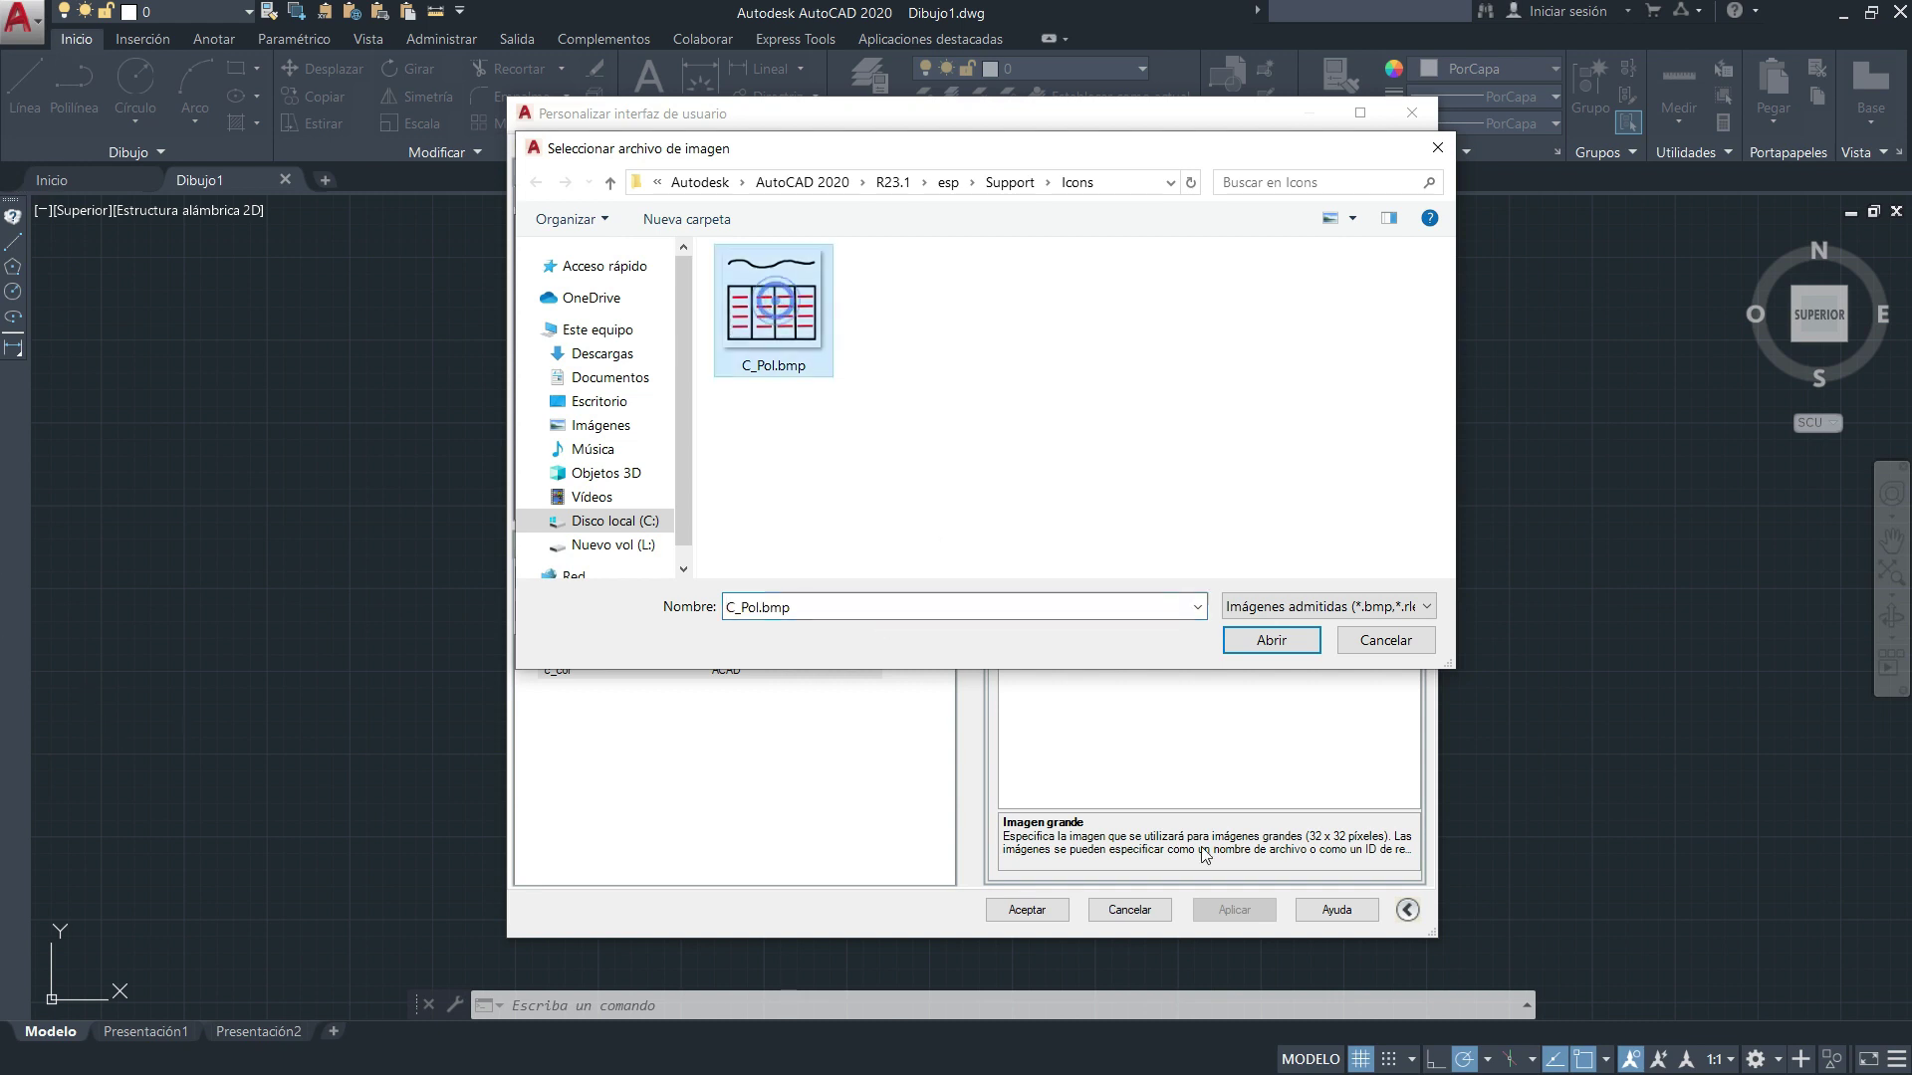
left_click(1275, 643)
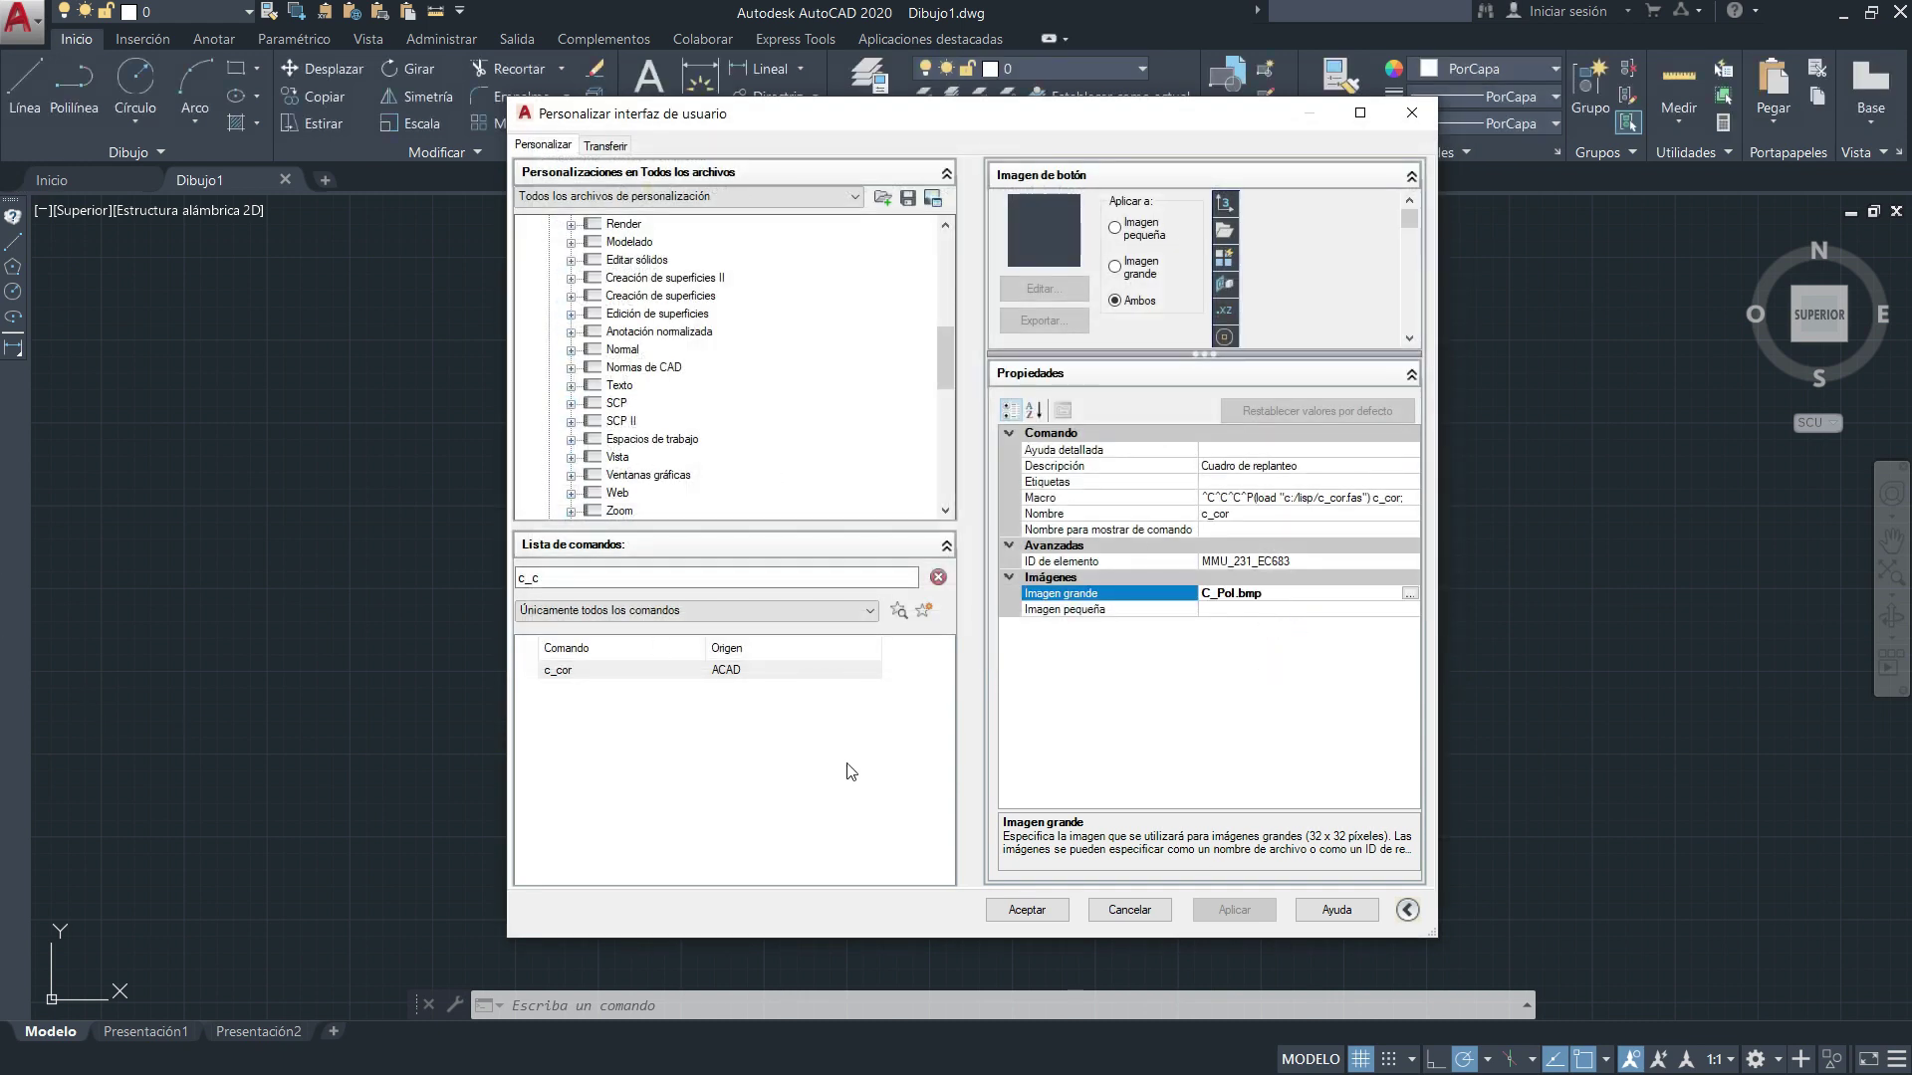
left_click(1251, 914)
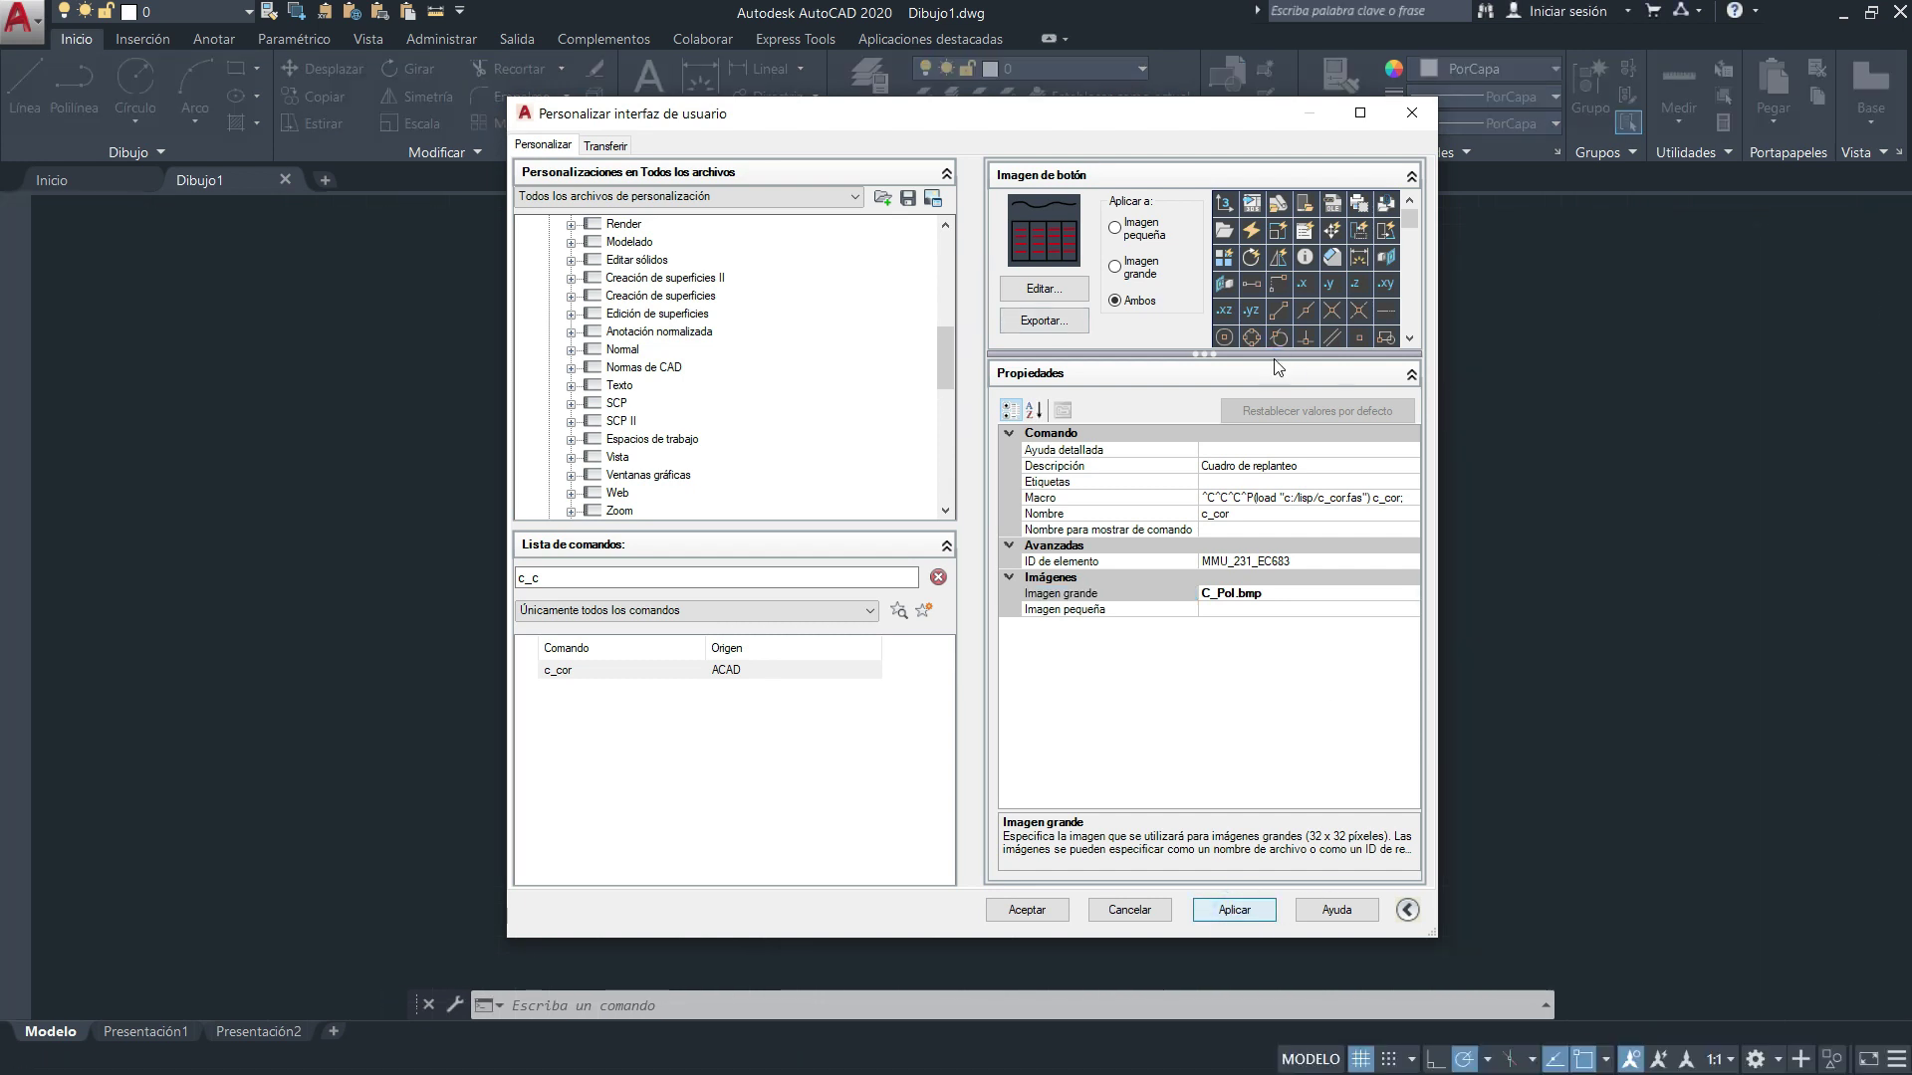
Clear the button image, turn on the grid, and draw blue strokes of the C.
left_click(1044, 289)
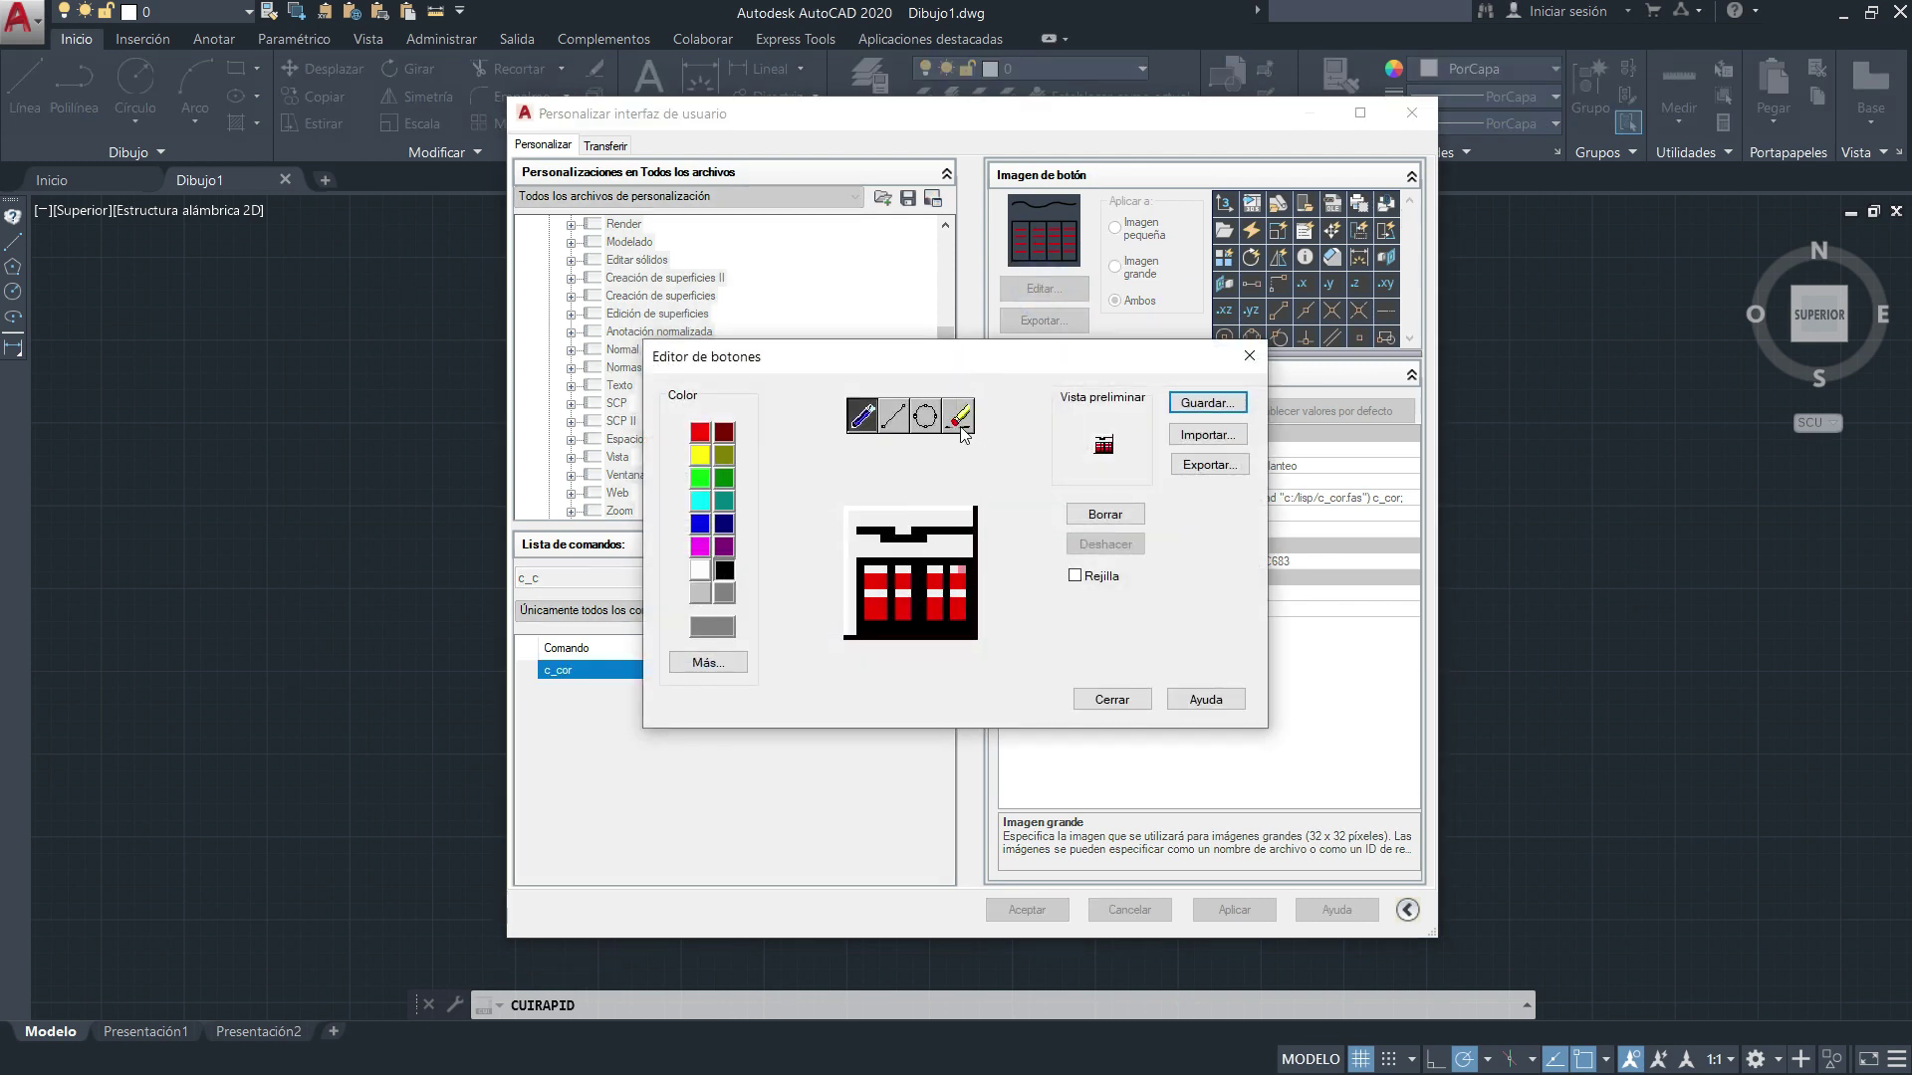
left_click(1105, 516)
left_click(1075, 575)
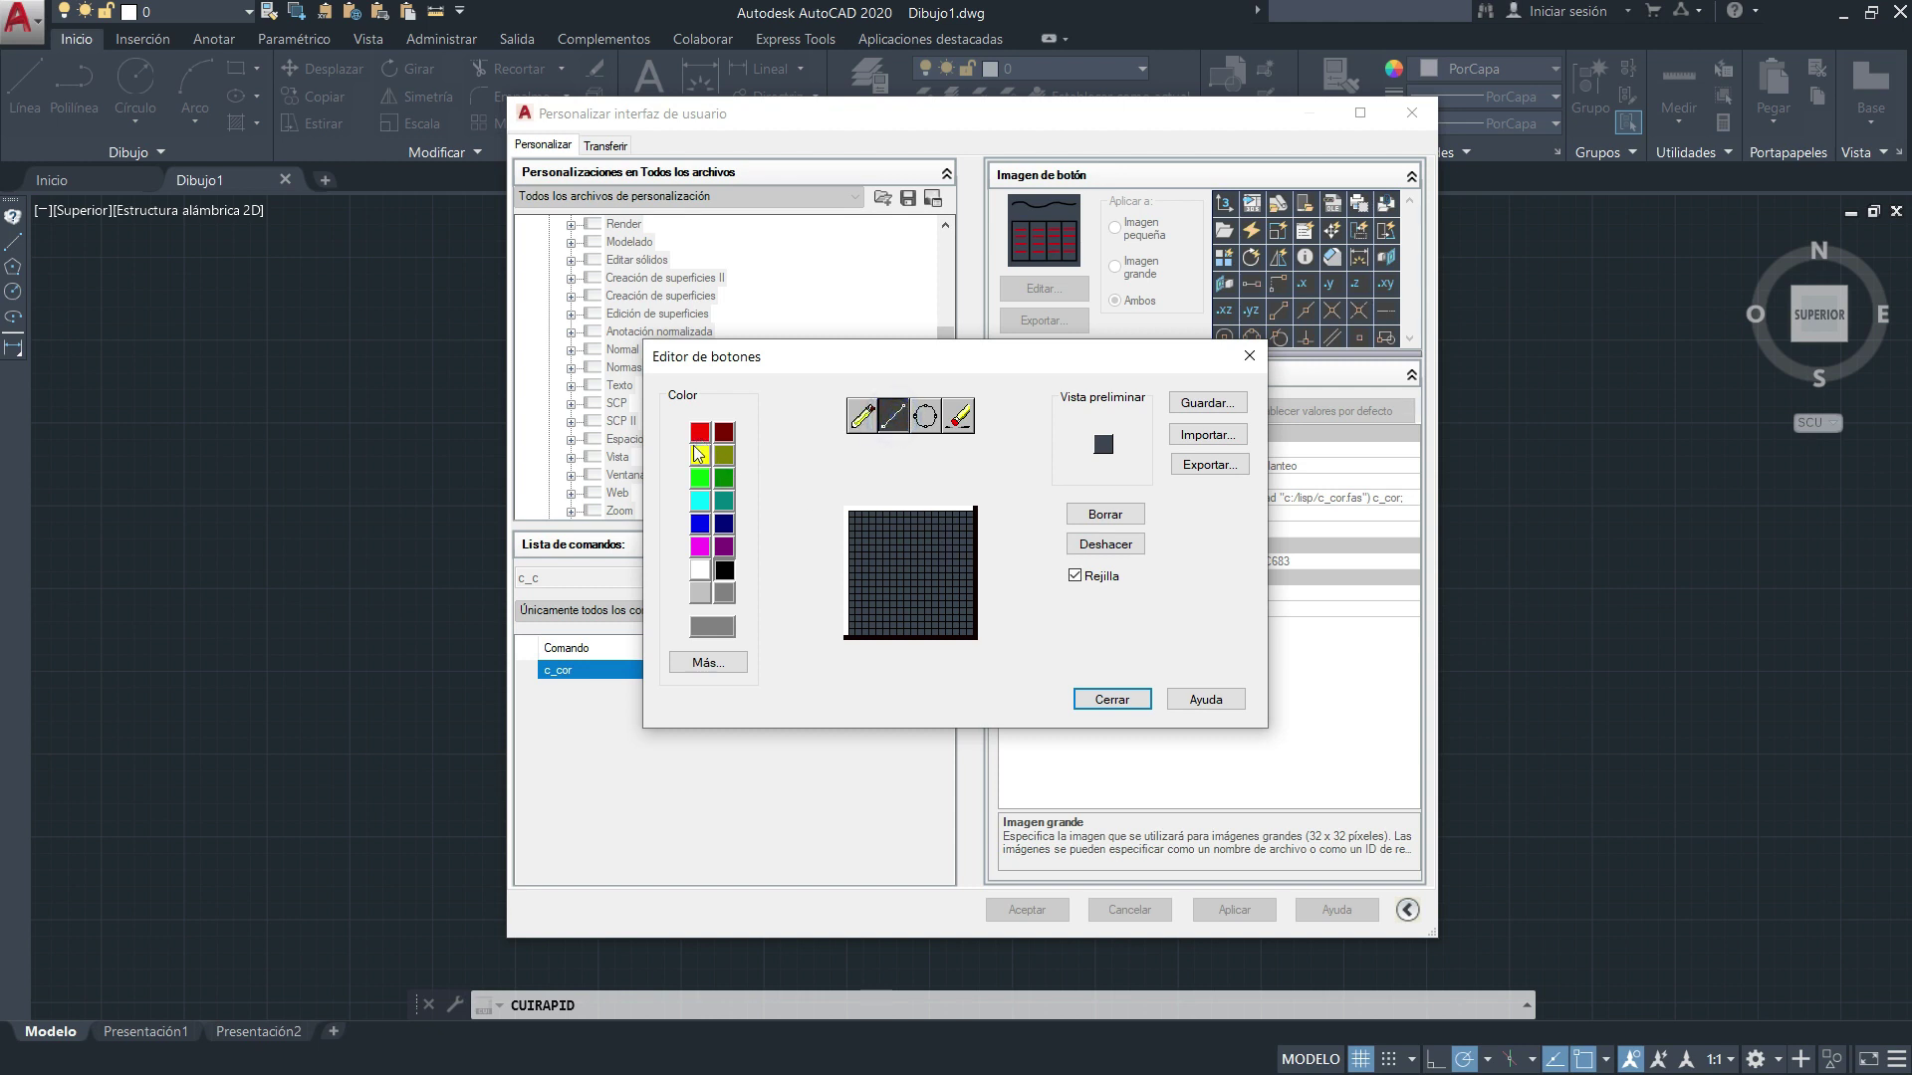
left_click(698, 526)
mouse_move(940, 535)
left_mouse_down()
mouse_move(881, 545)
mouse_move(887, 625)
mouse_move(947, 612)
left_mouse_up()
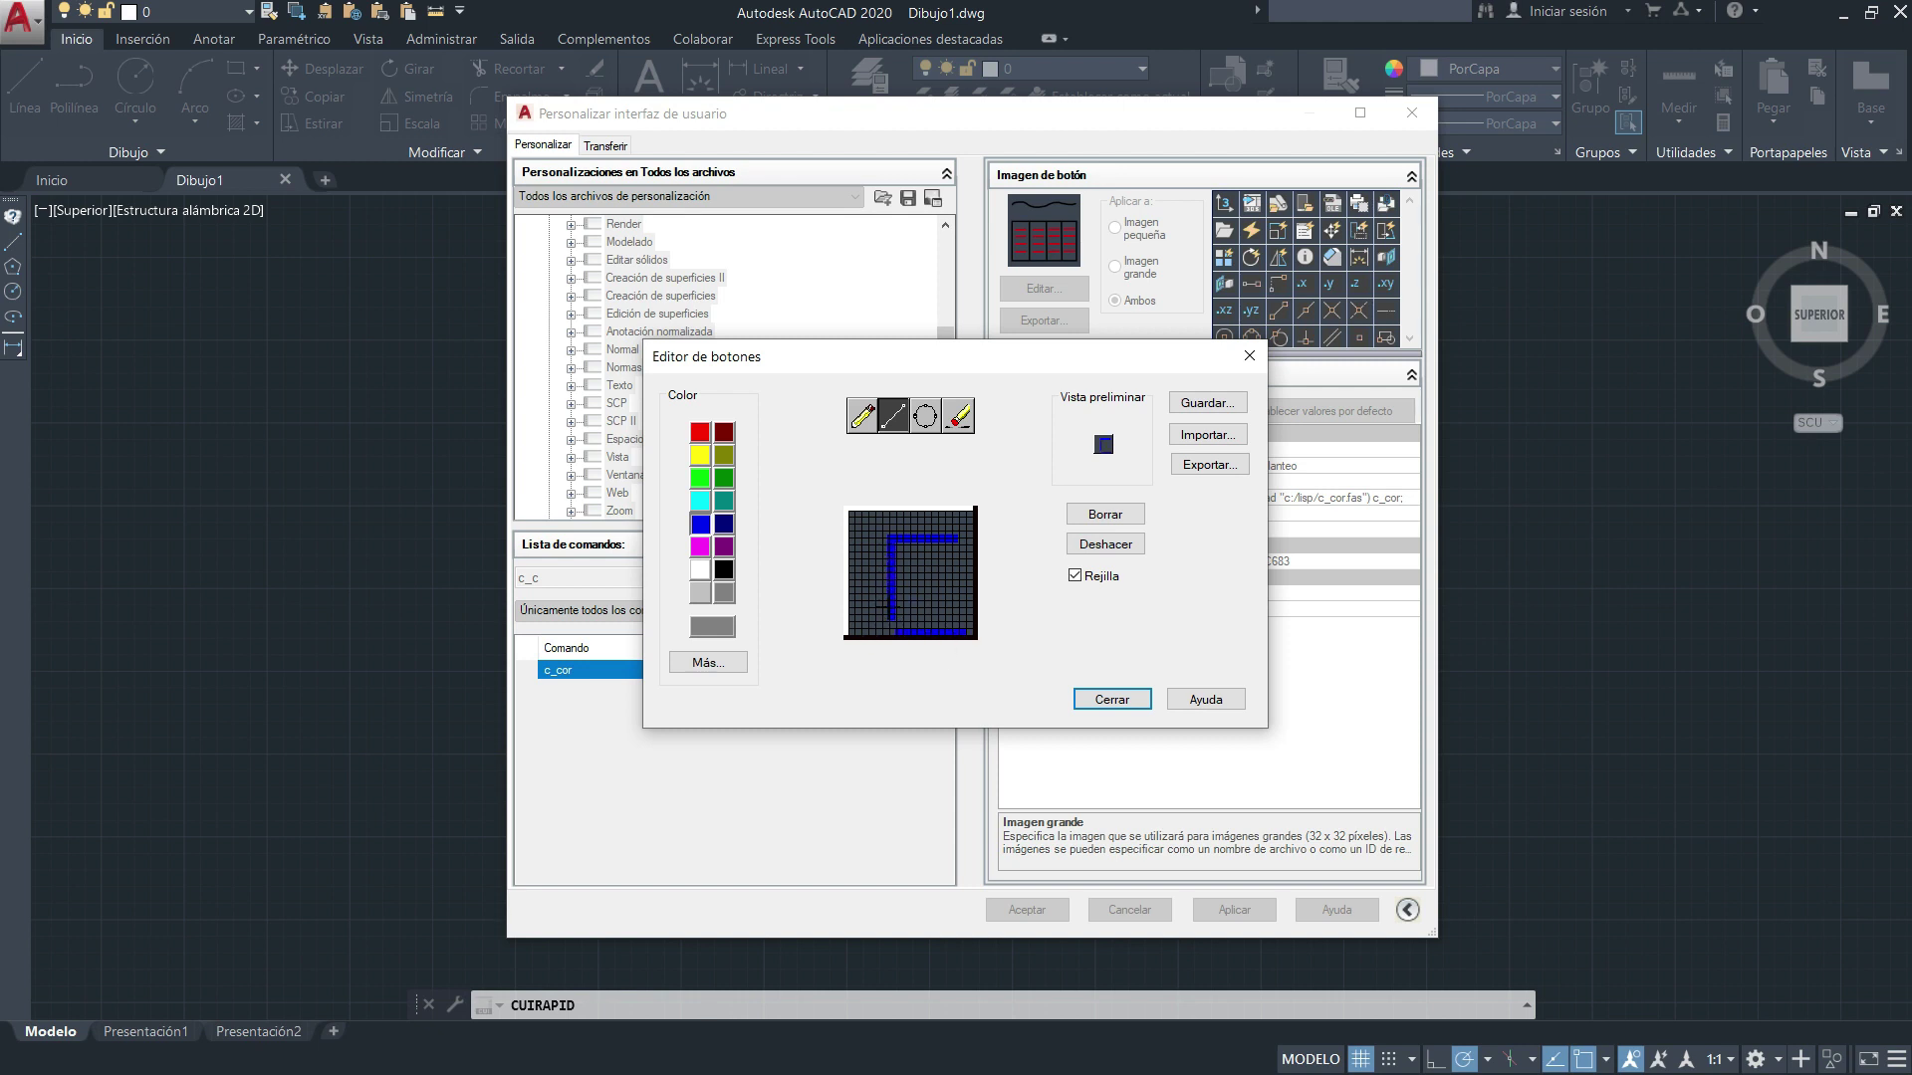
left_click(1118, 545)
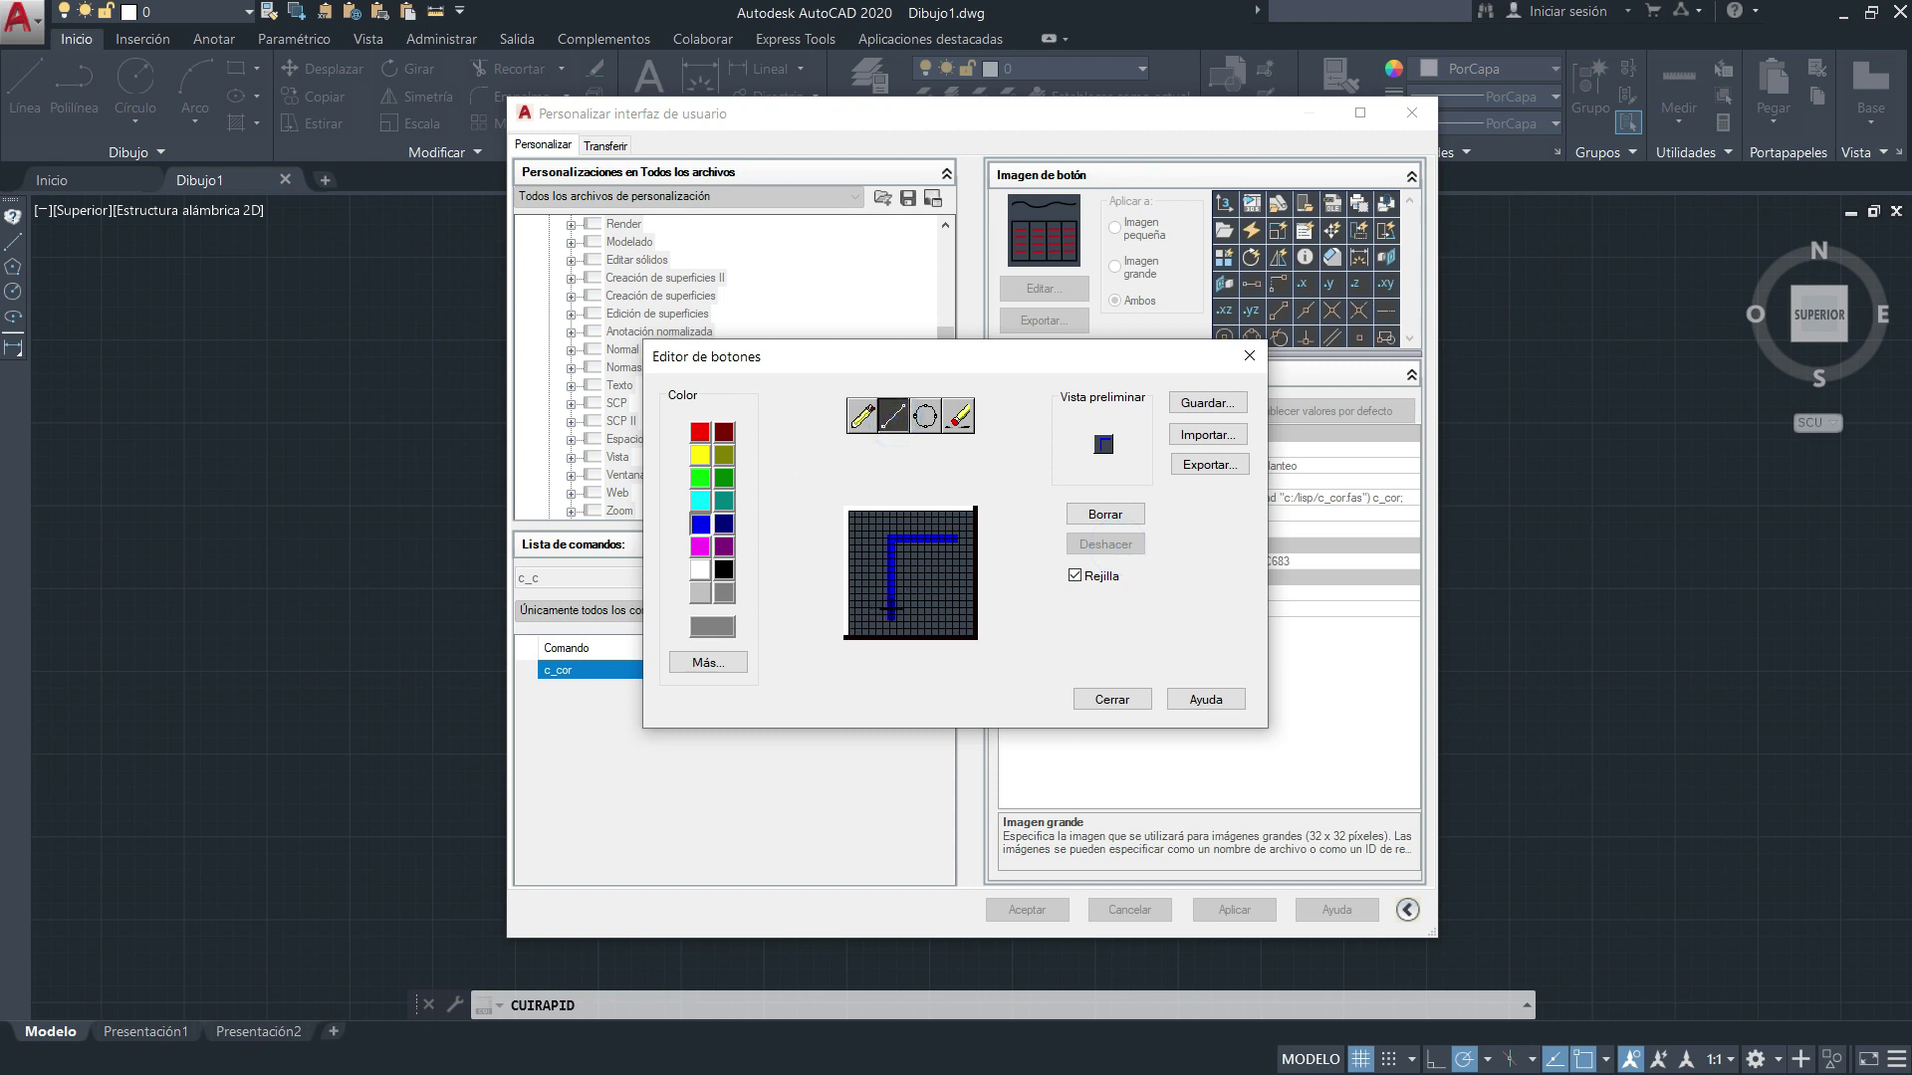
left_click_drag(891, 605, 956, 606)
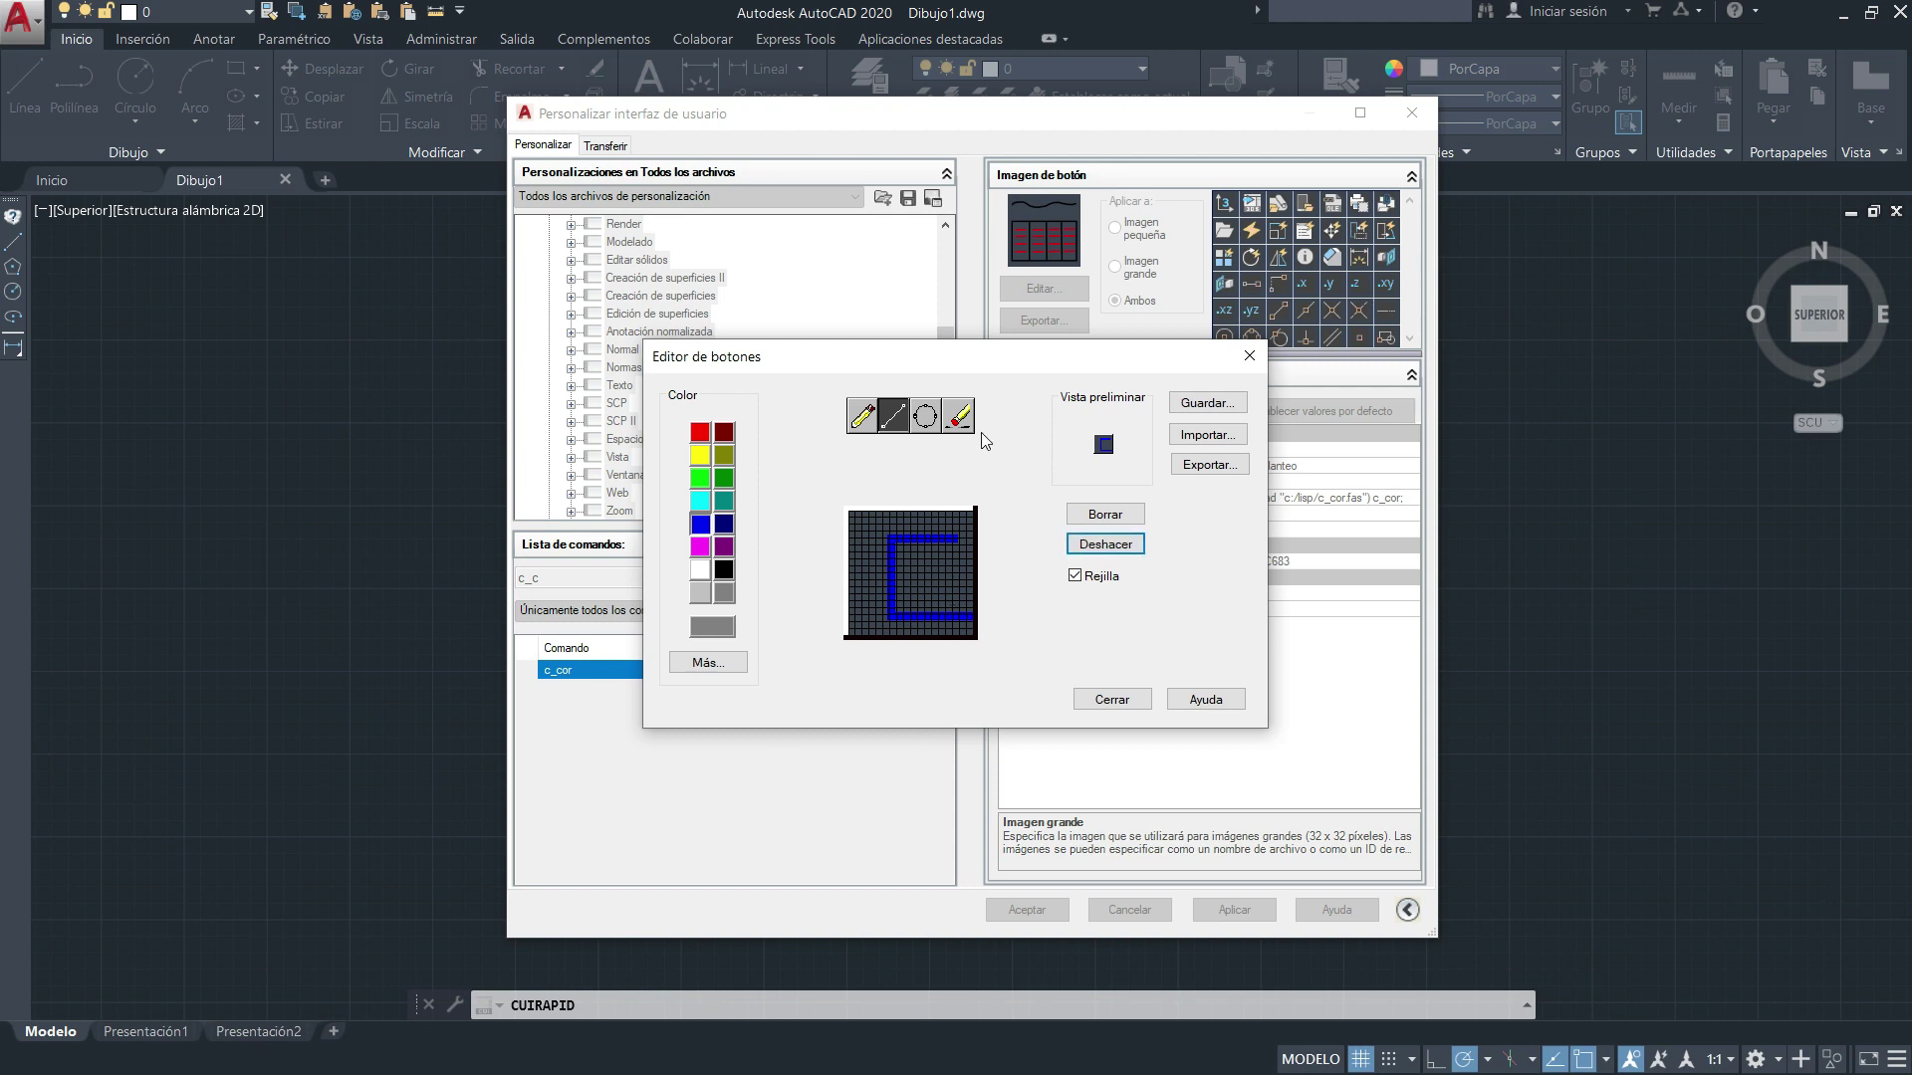
Erase stray pixels, save the icon as C_Pol, and close the Button Editor.
left_click(957, 415)
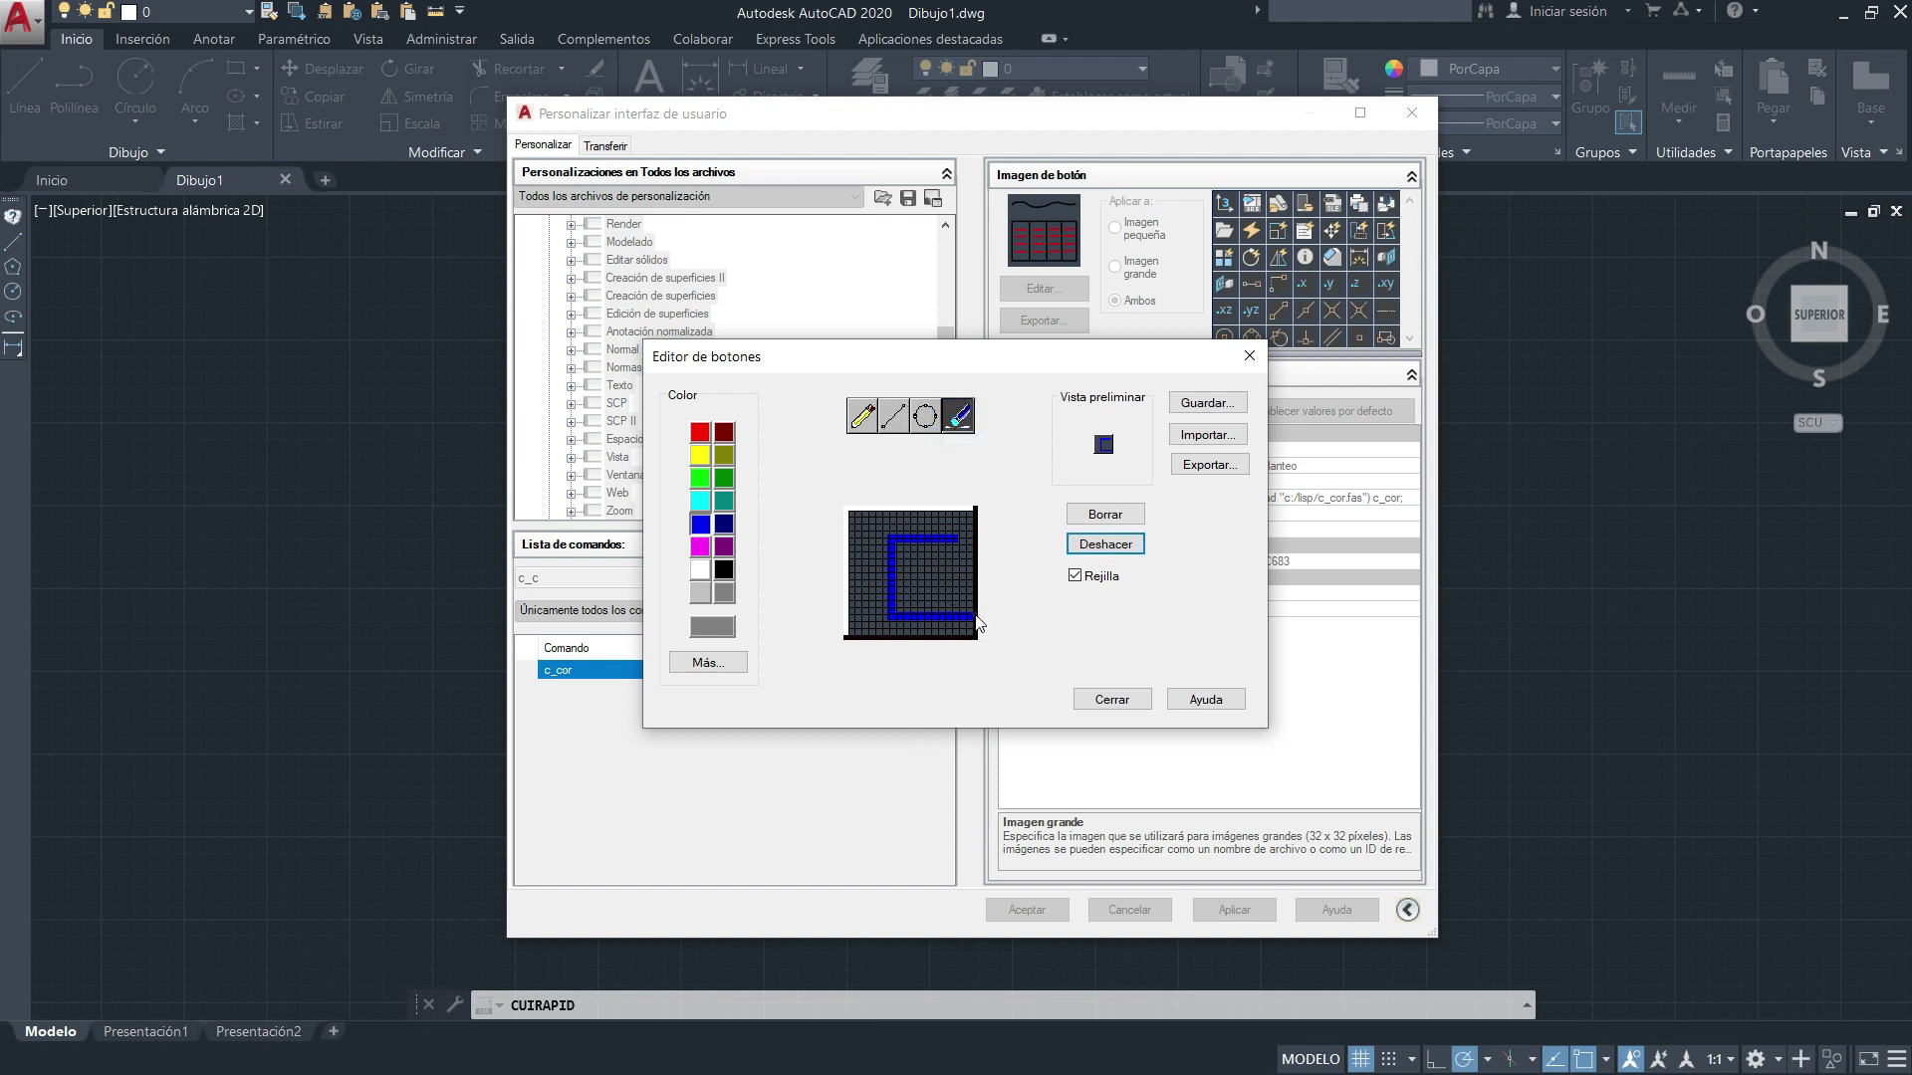
left_click_drag(990, 627, 947, 626)
left_click(1107, 551)
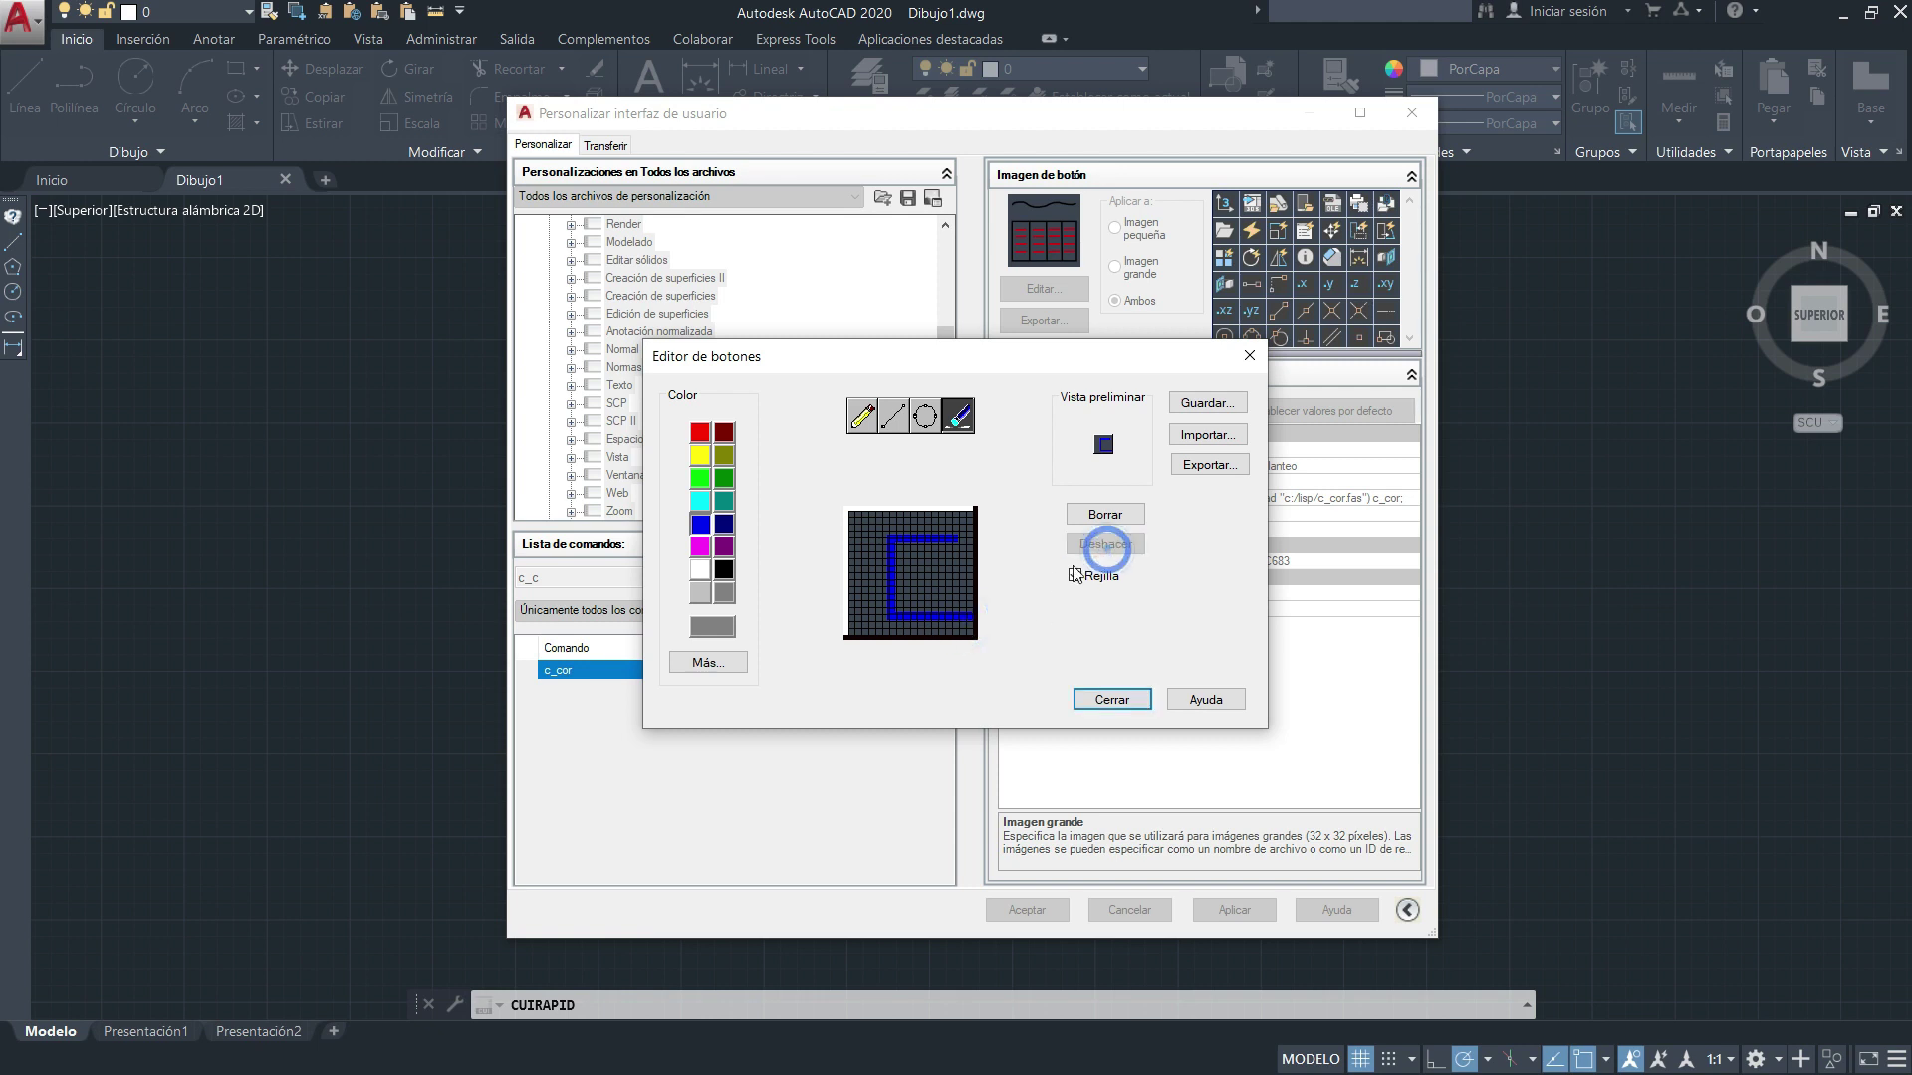
left_click(972, 616)
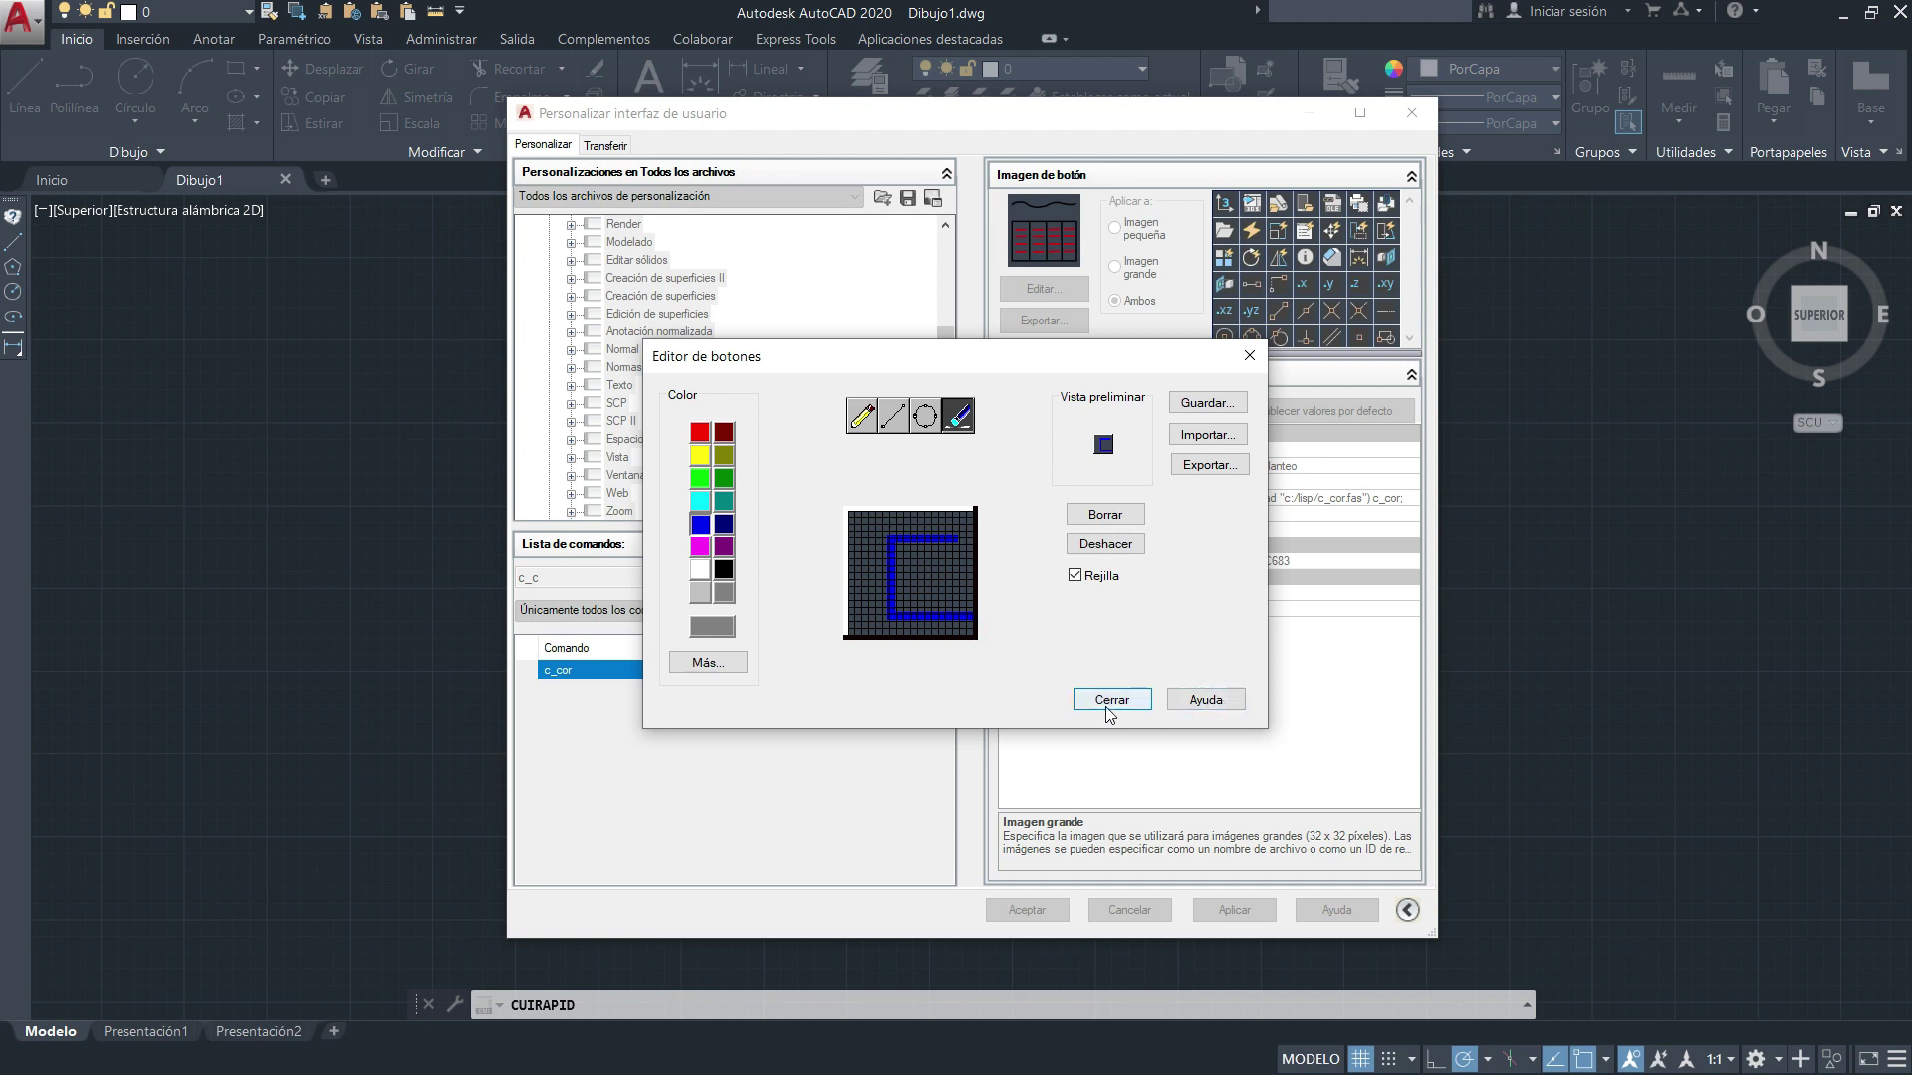
left_click(1213, 406)
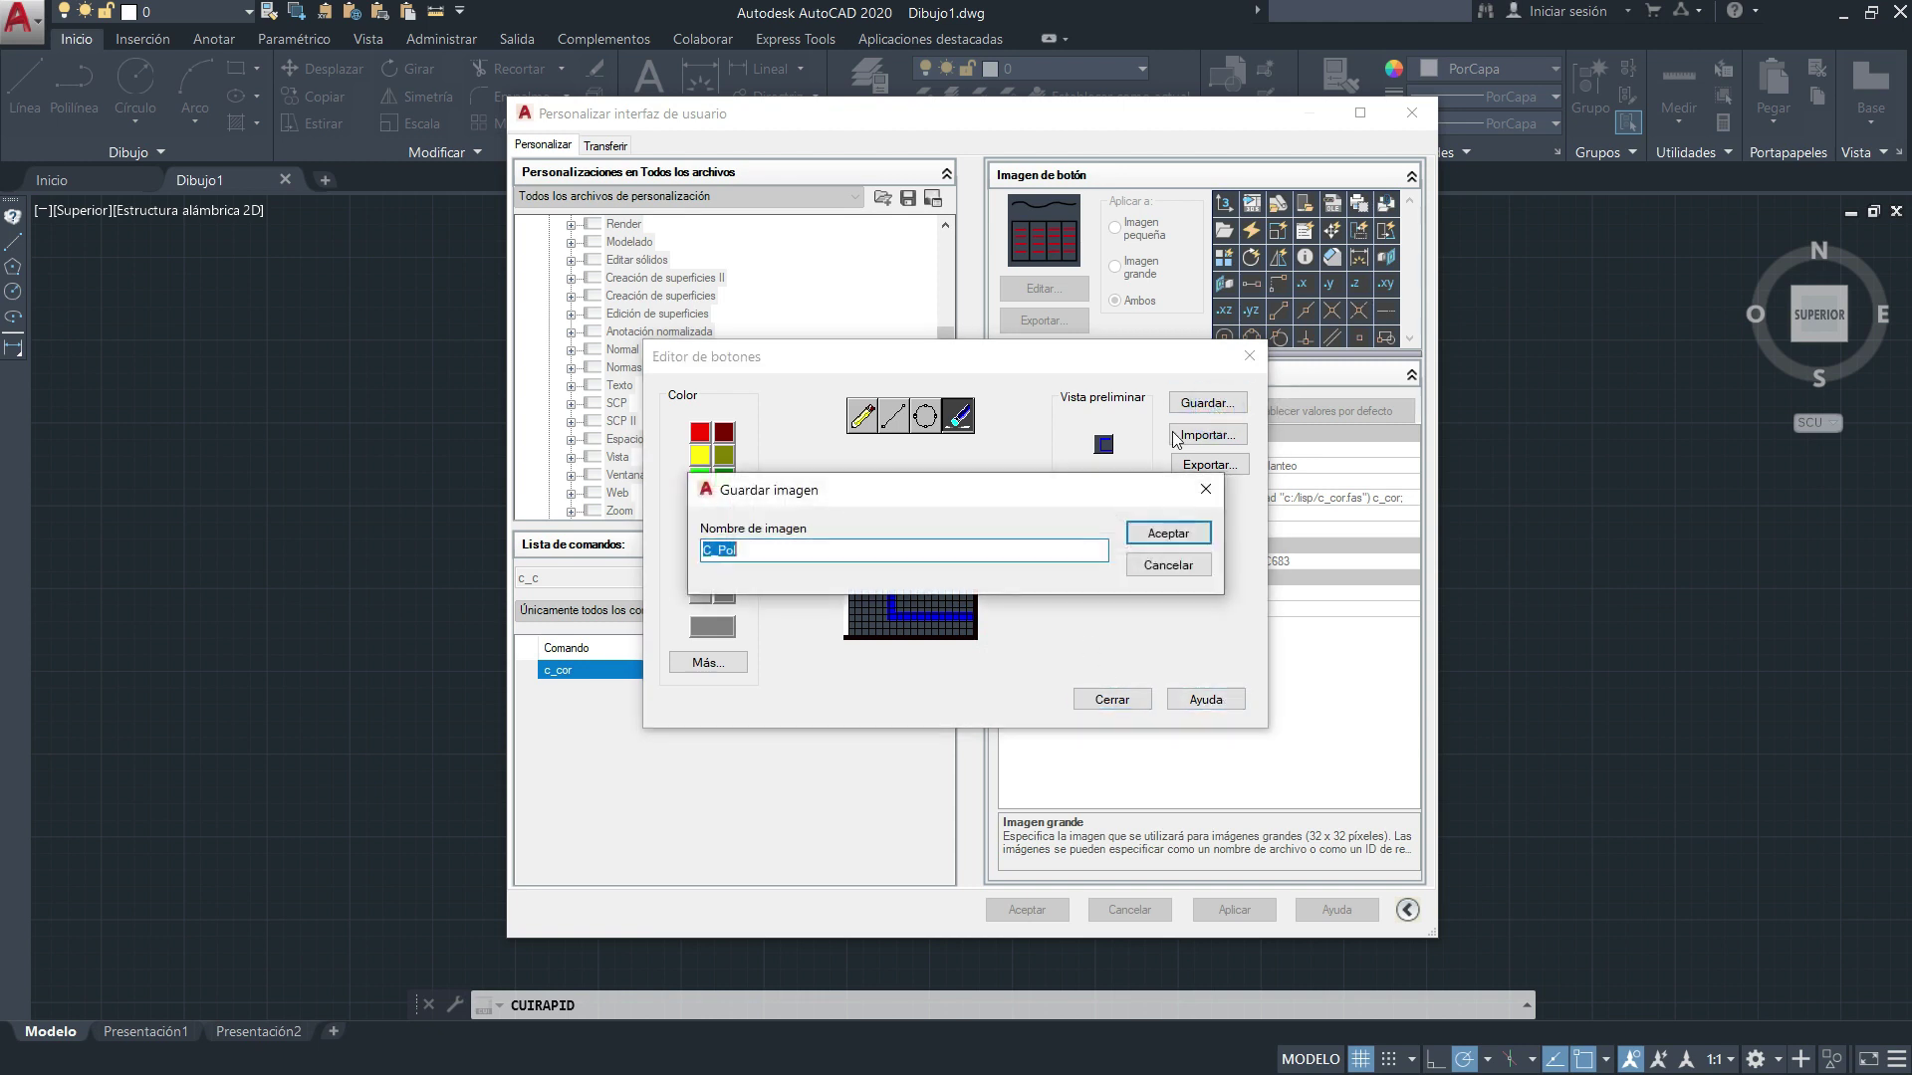
left_click(1173, 535)
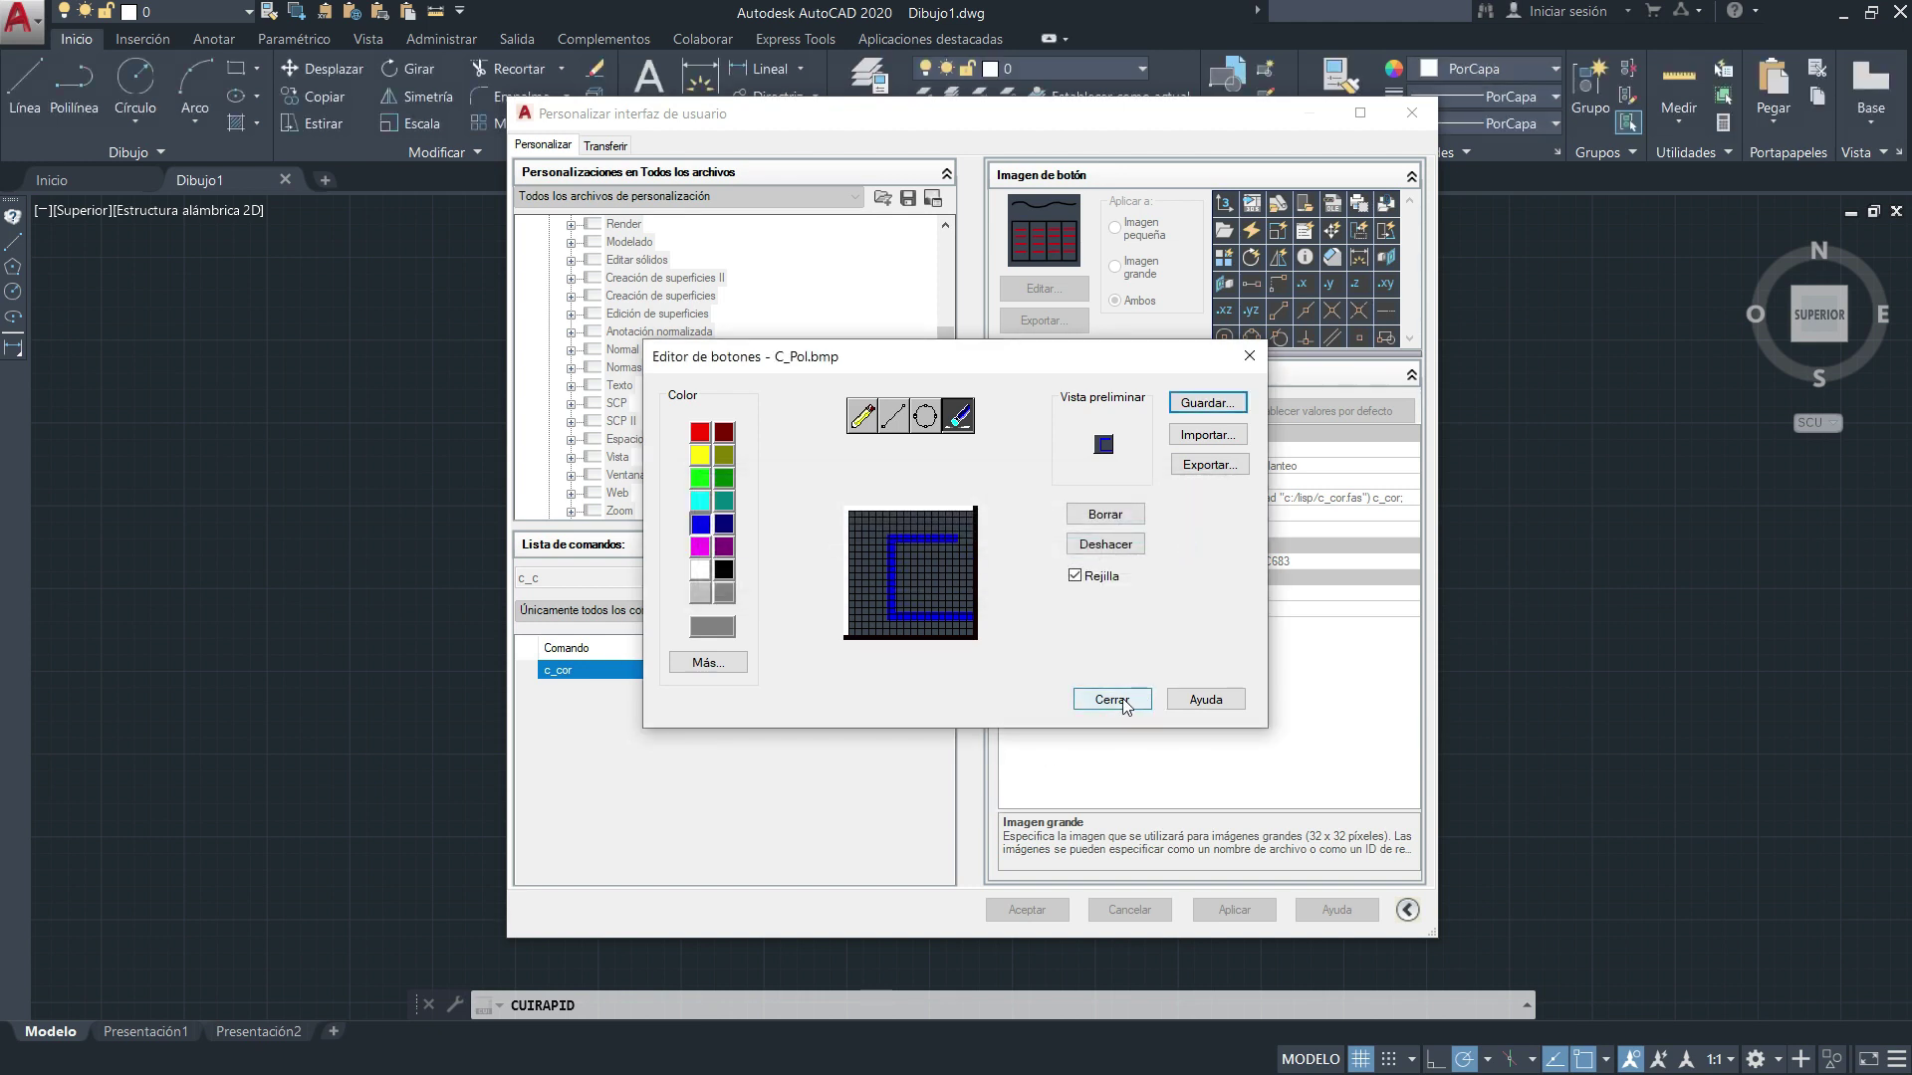
left_click(1111, 700)
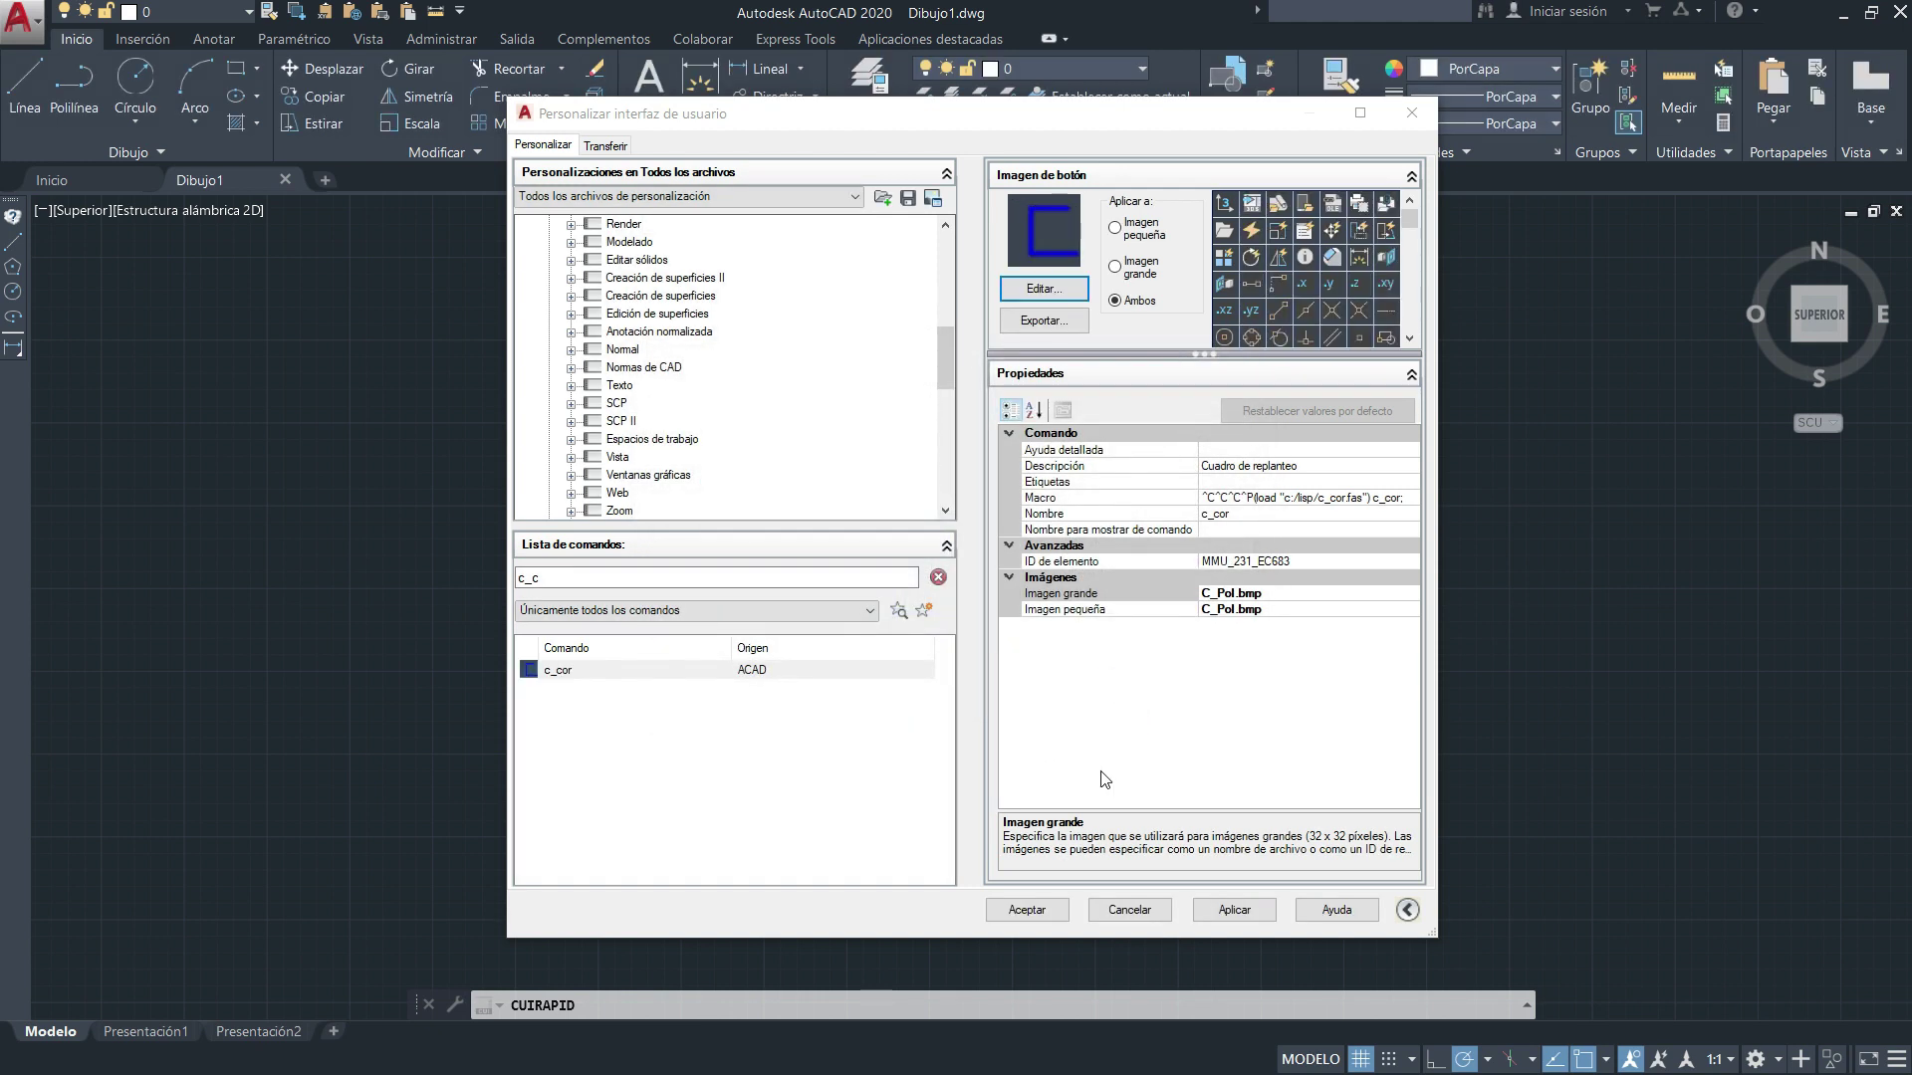
Apply the c_cor customization and close the Personalizar interfaz de usuario editor.
left_click(1235, 910)
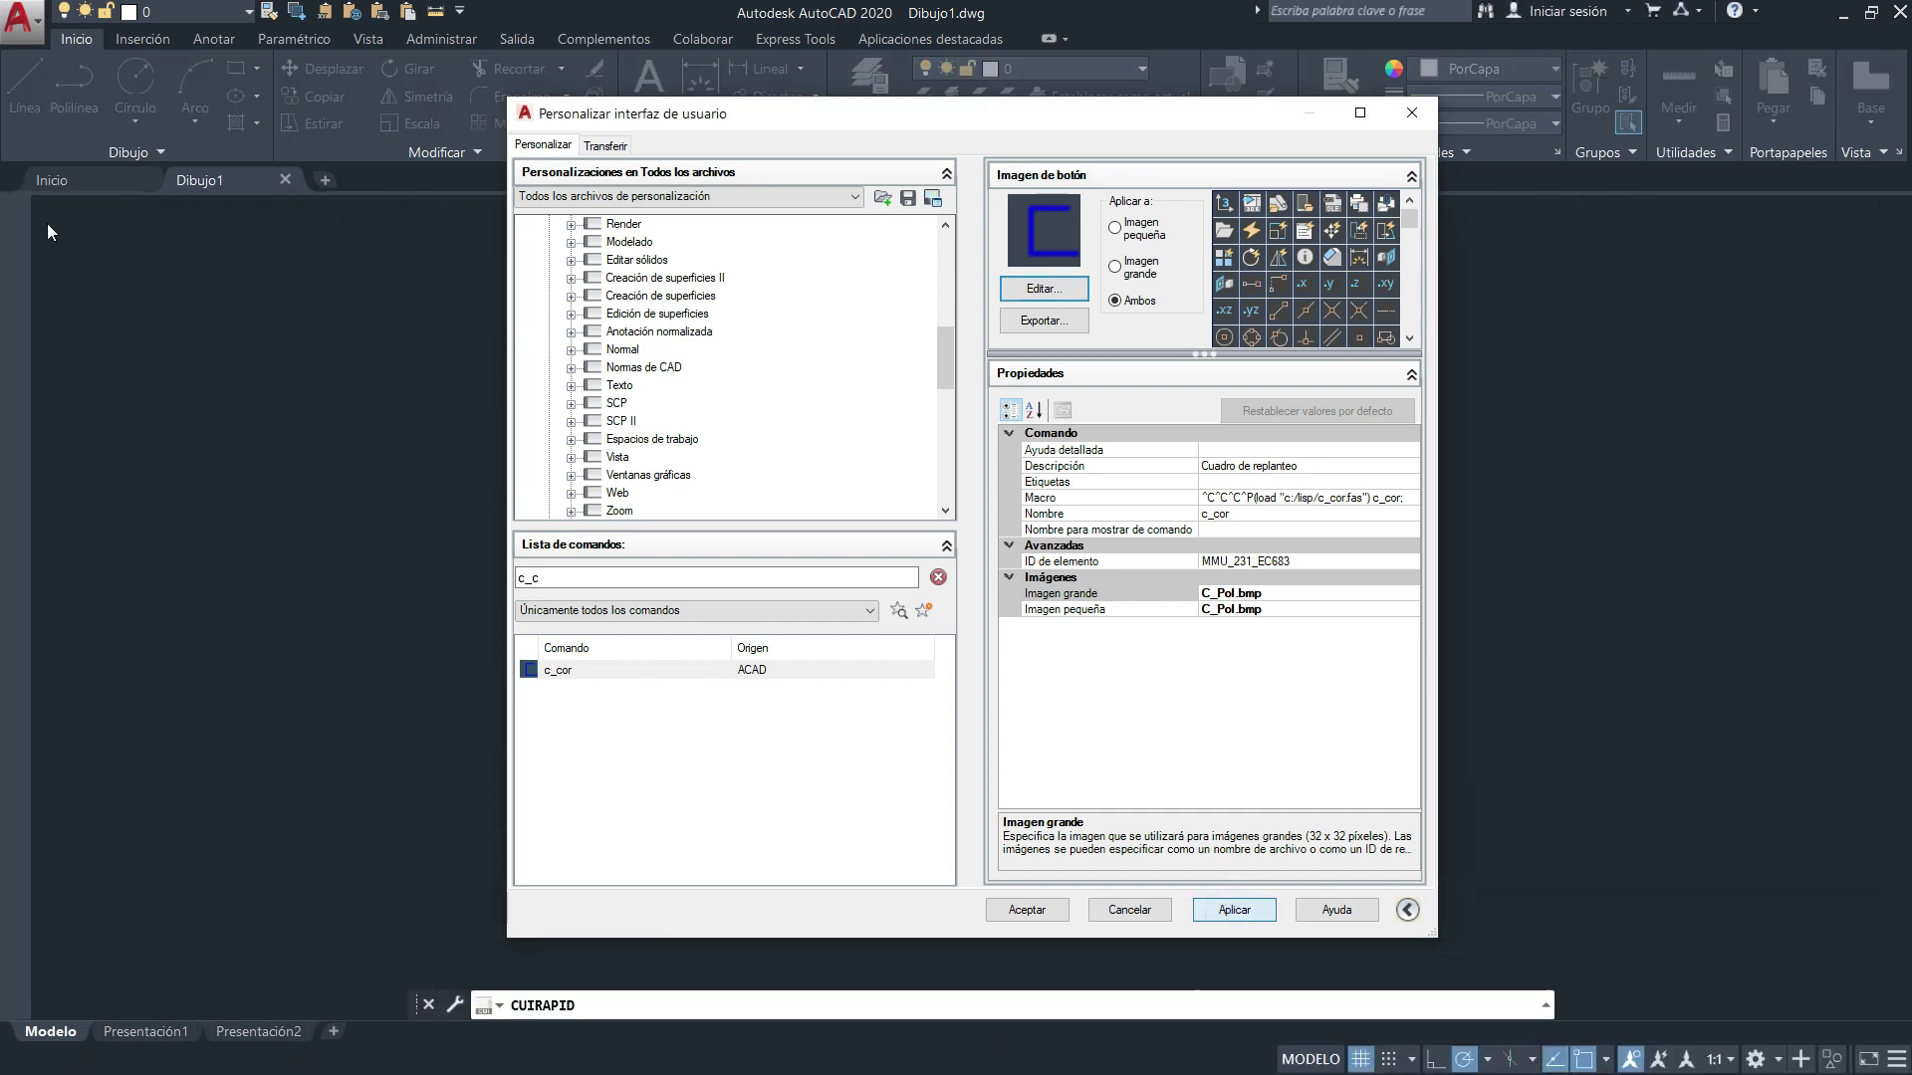
left_click(1029, 910)
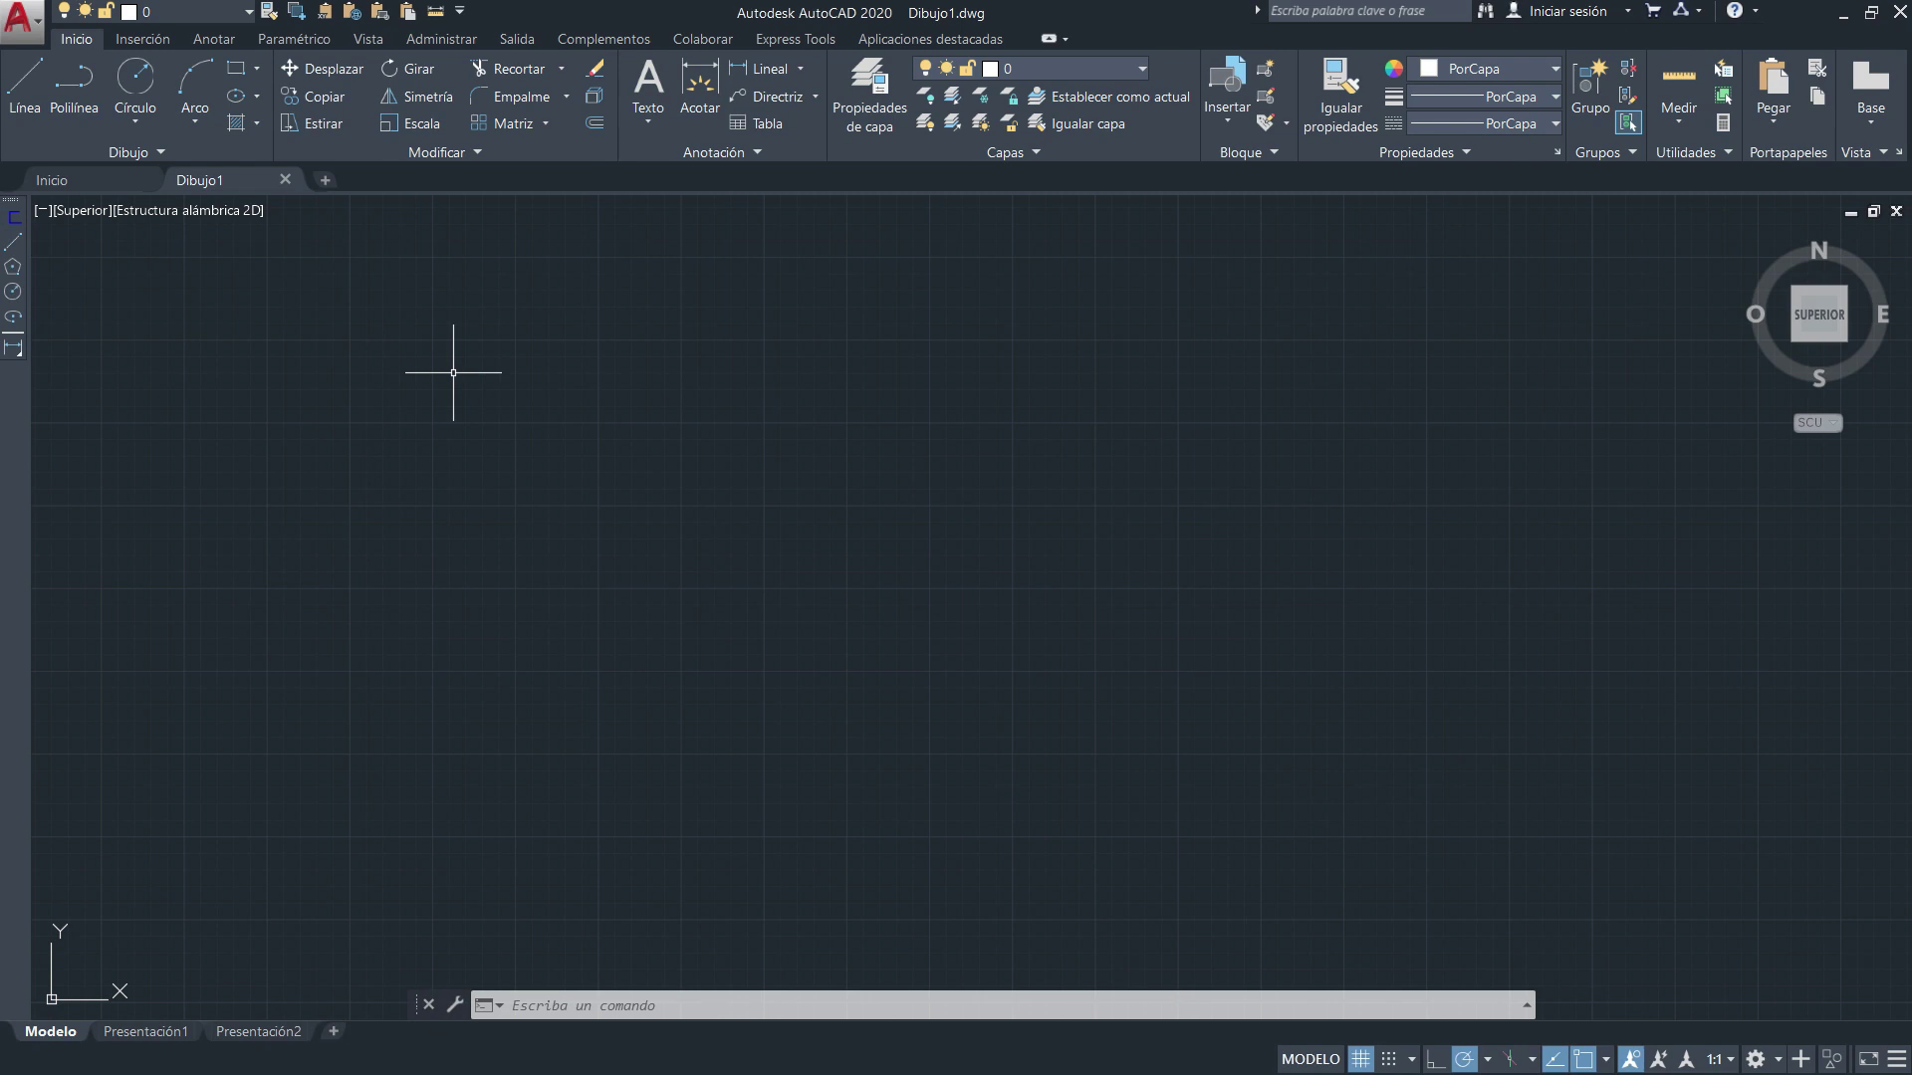
Run c_cor twice from the blue C button, cancelling the Cuadro coordenadas dialog each time.
left_click(13, 218)
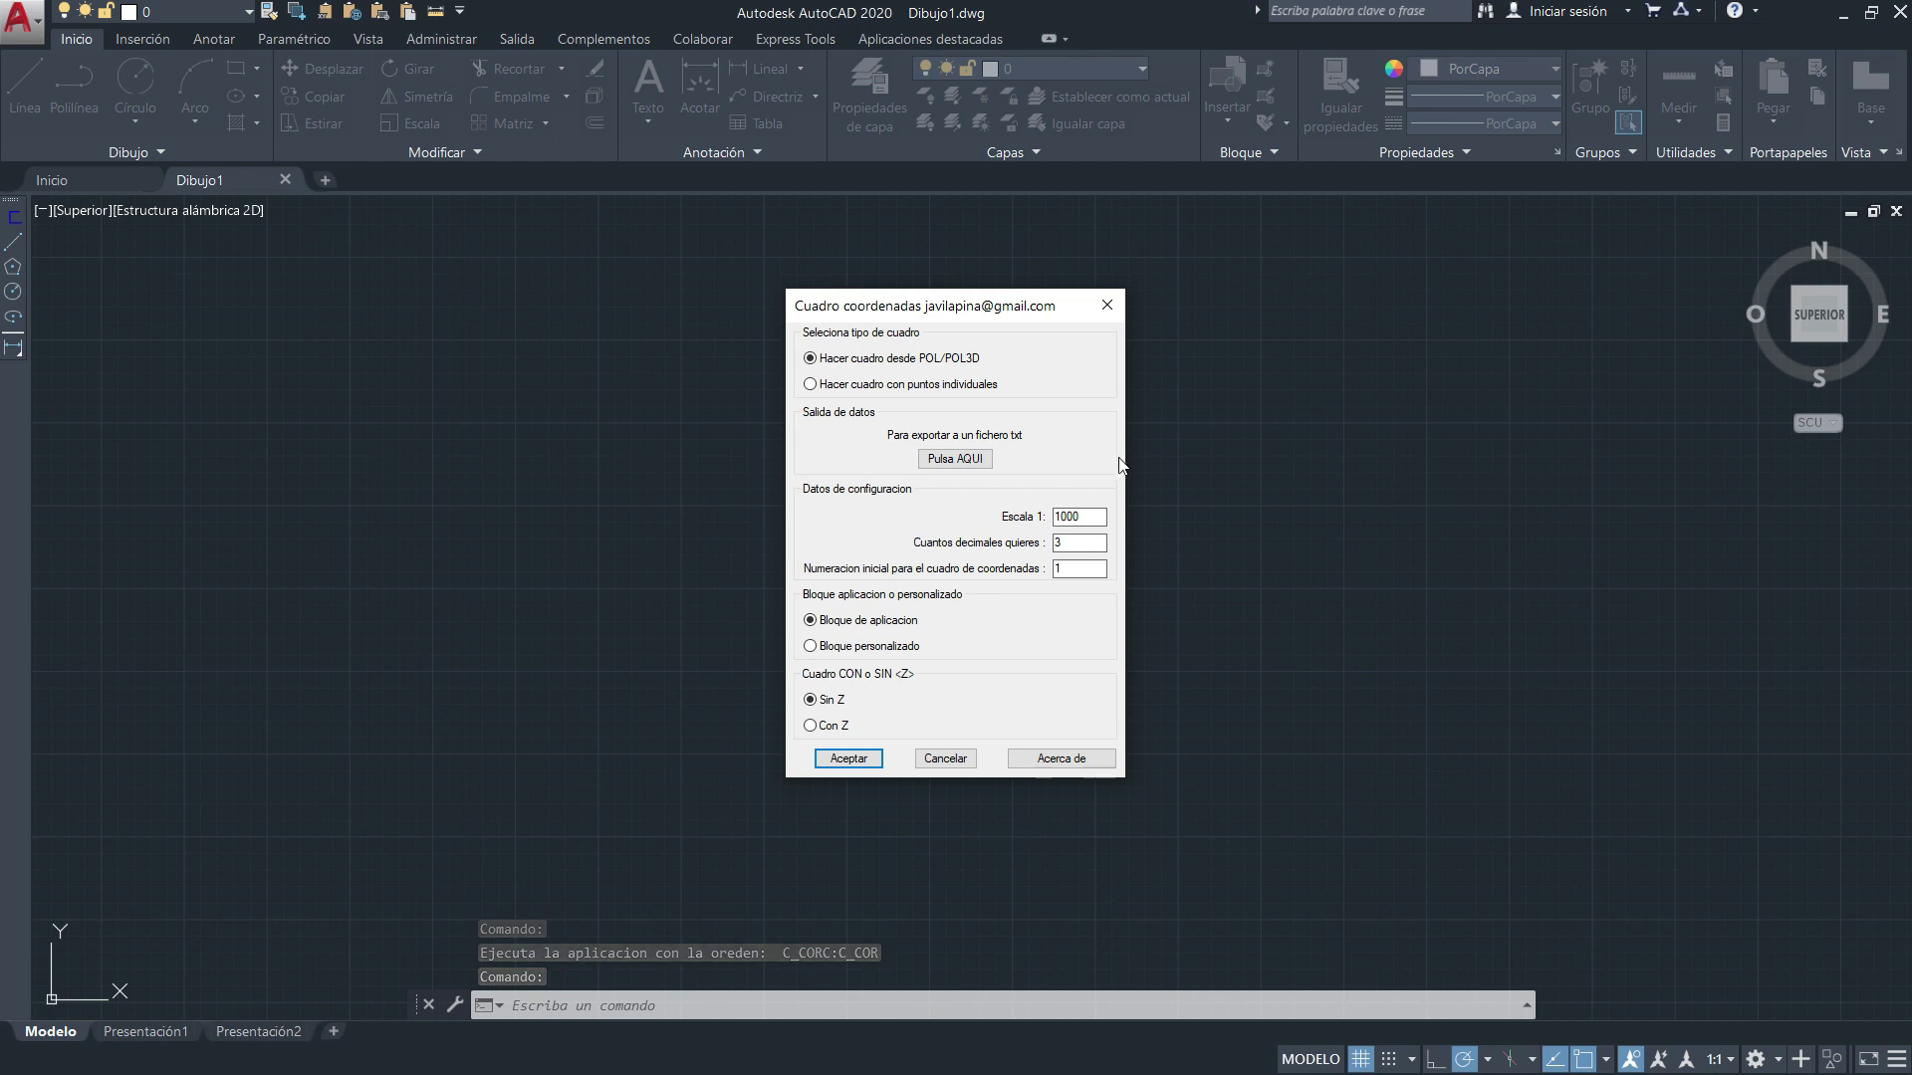
left_click(1106, 305)
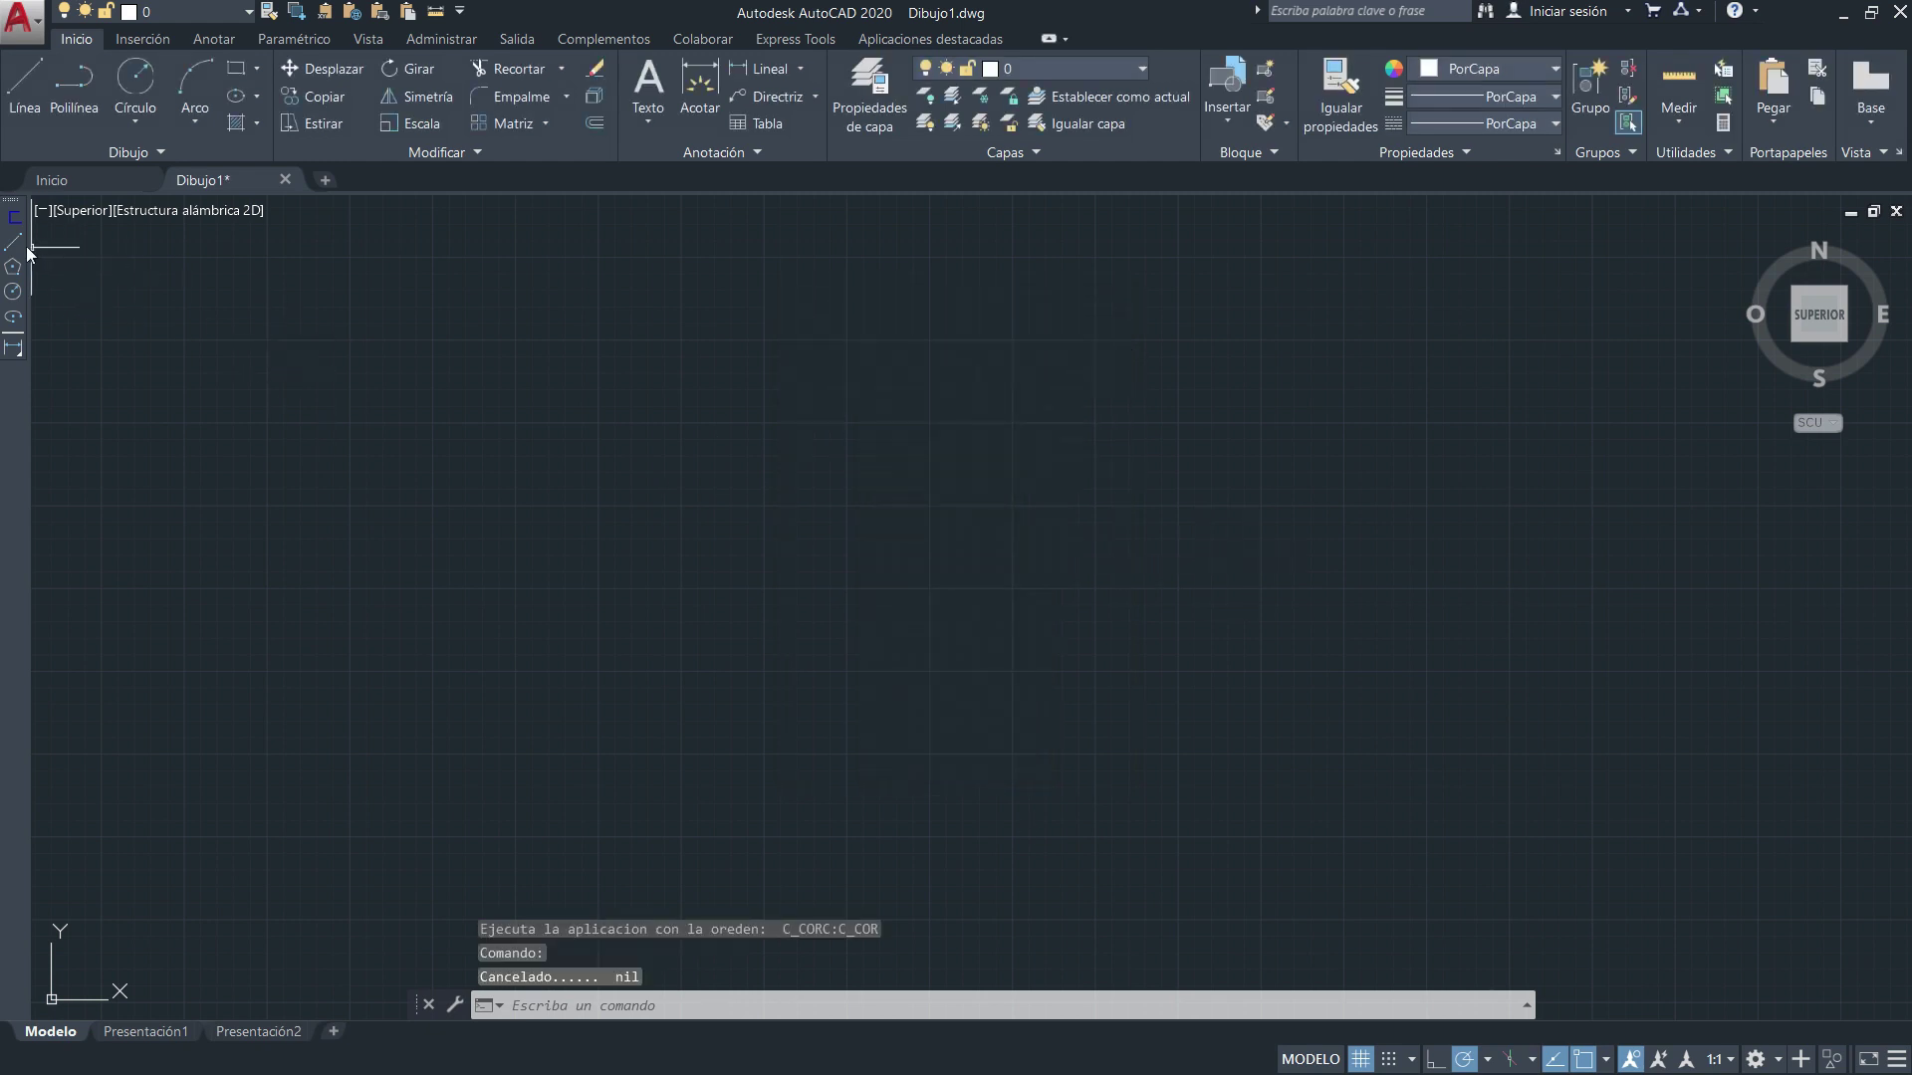
left_click(14, 242)
left_click(14, 217)
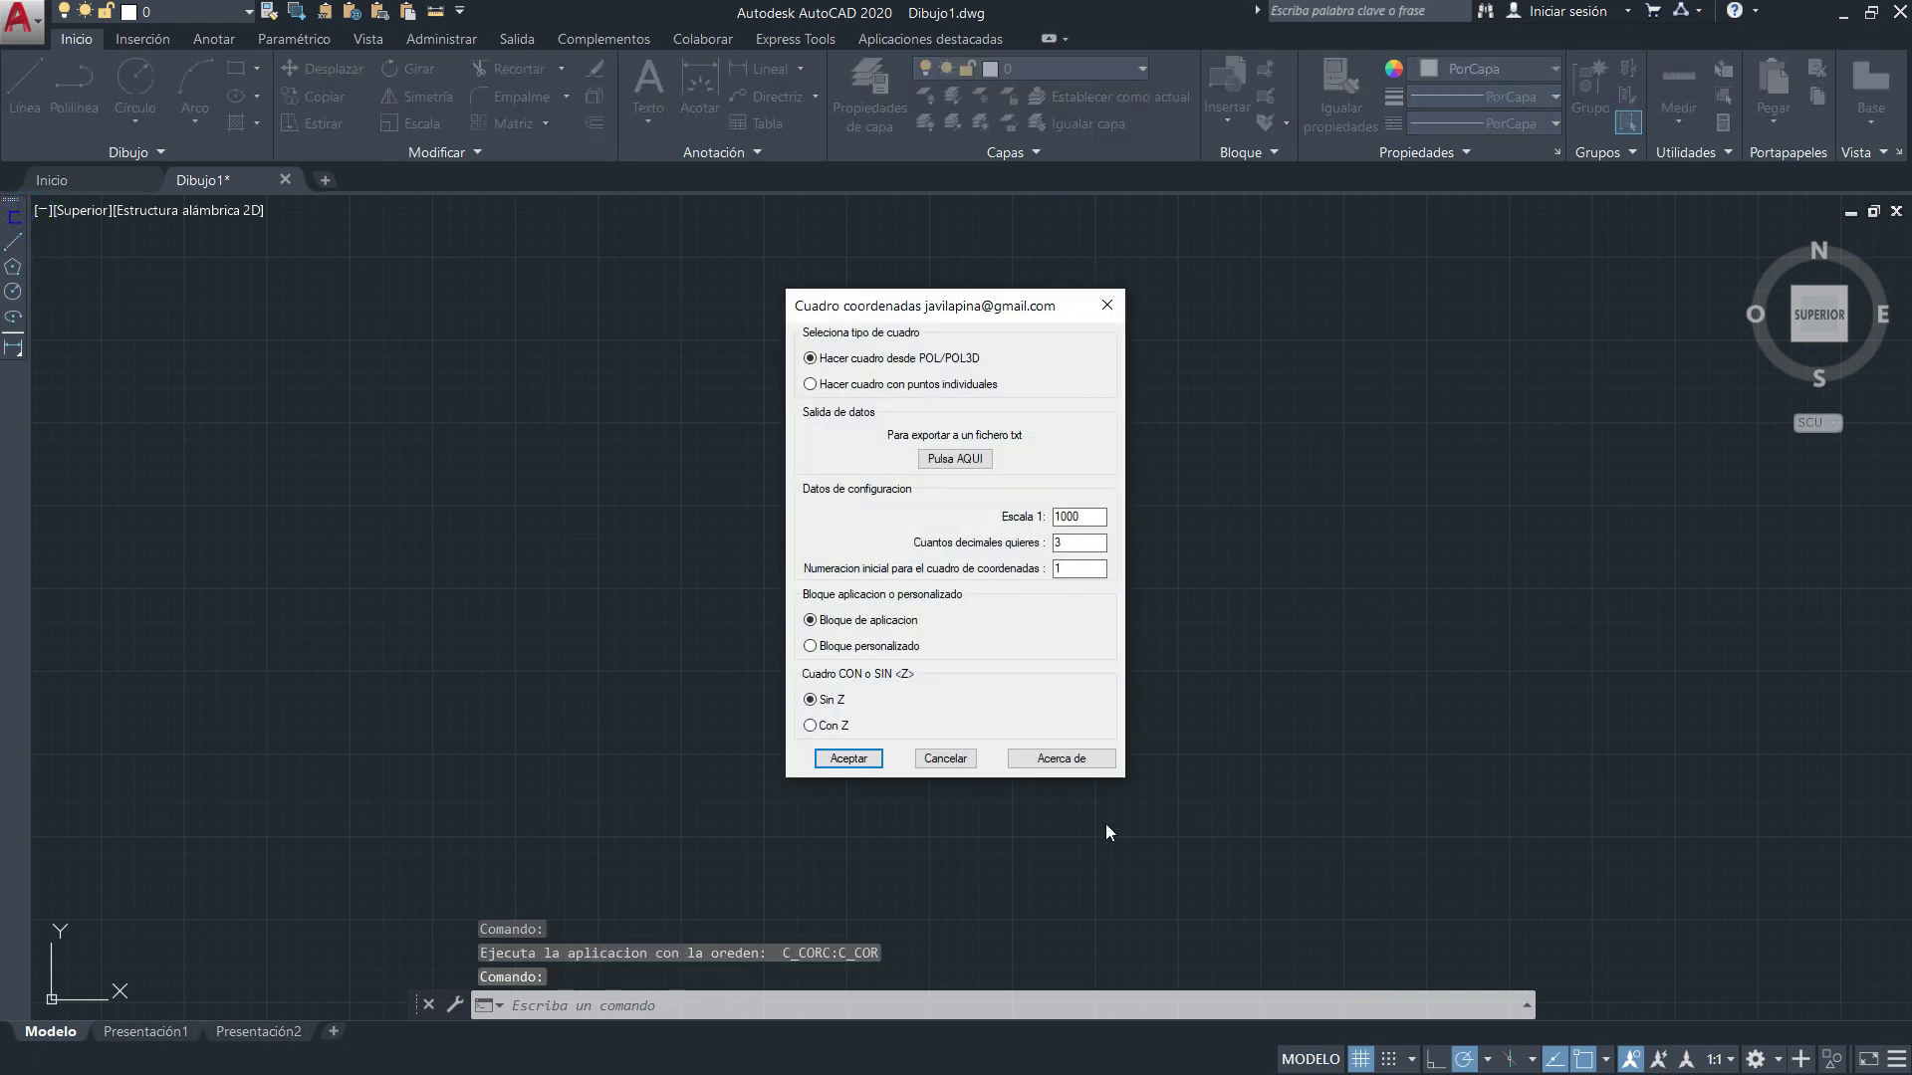
key("Escape")
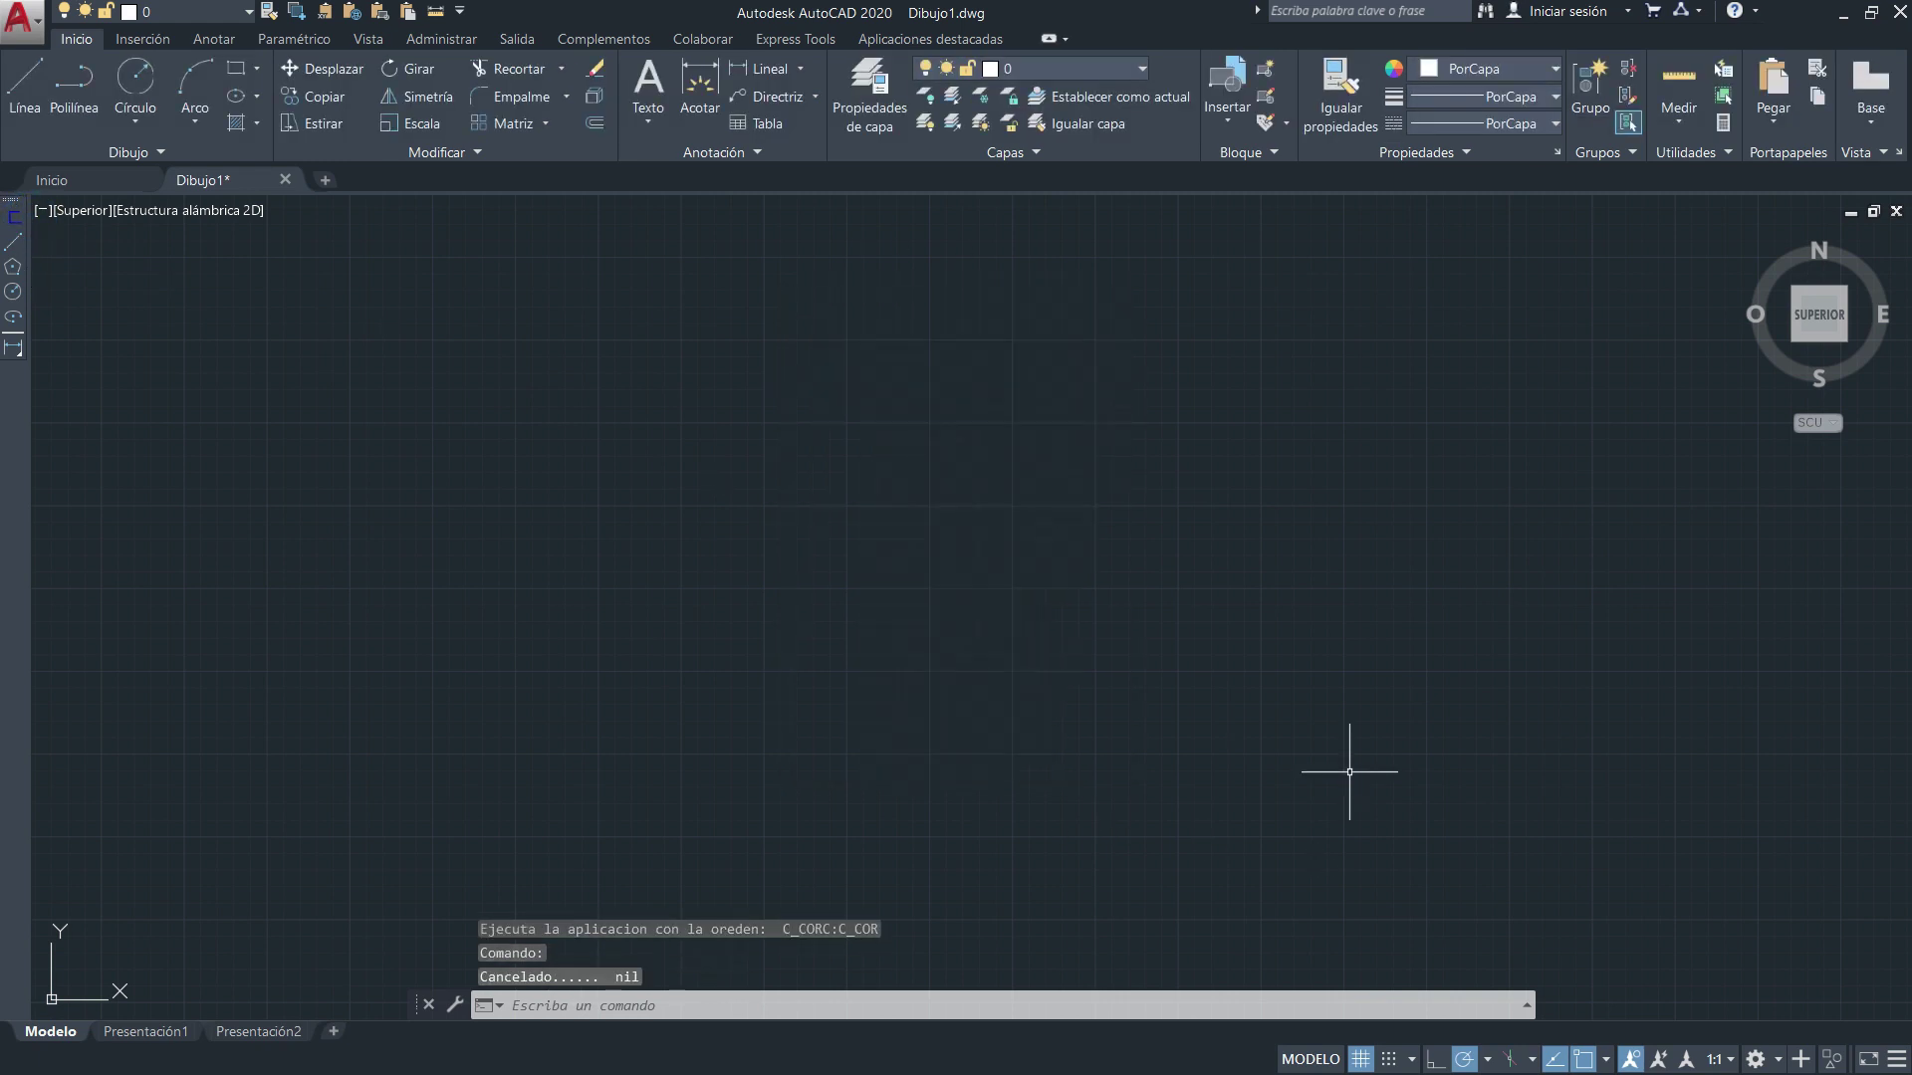